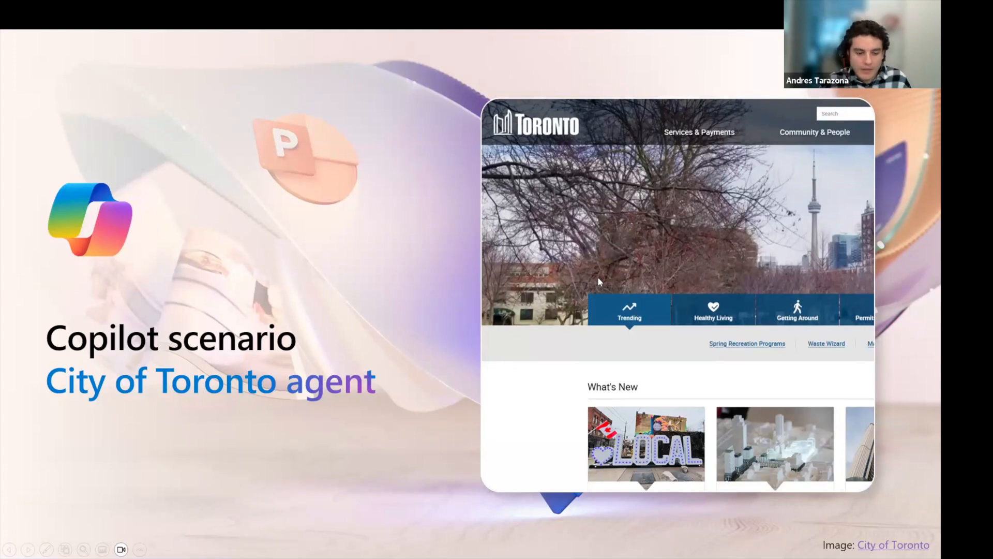
End the PowerPoint slideshow on slide 9 and switch to the browser's Copilot chat
key(Escape)
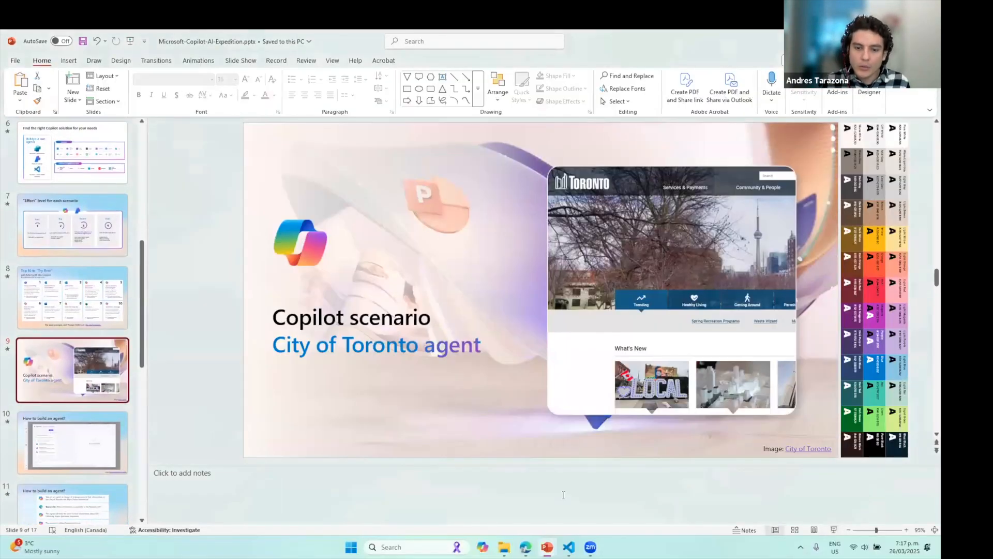
click(525, 547)
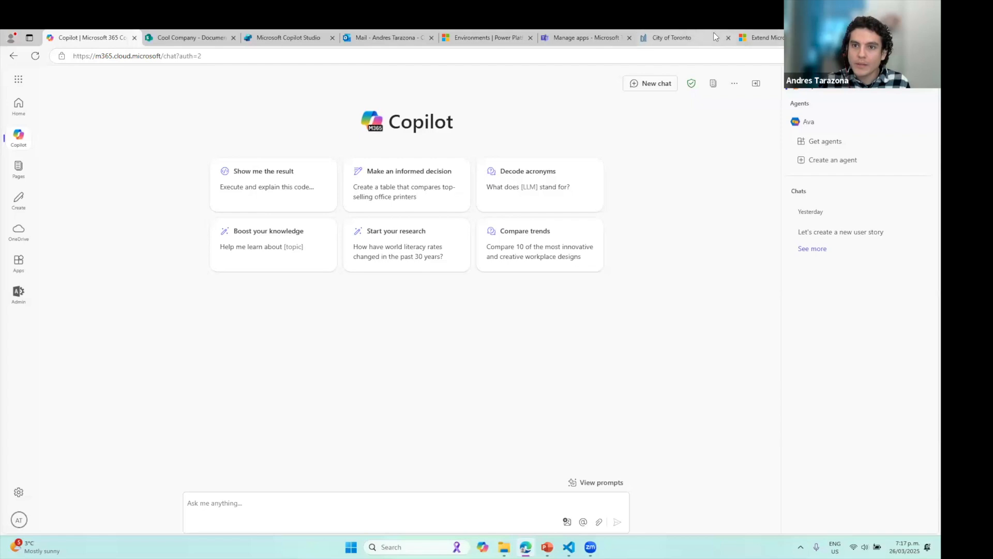
click(672, 37)
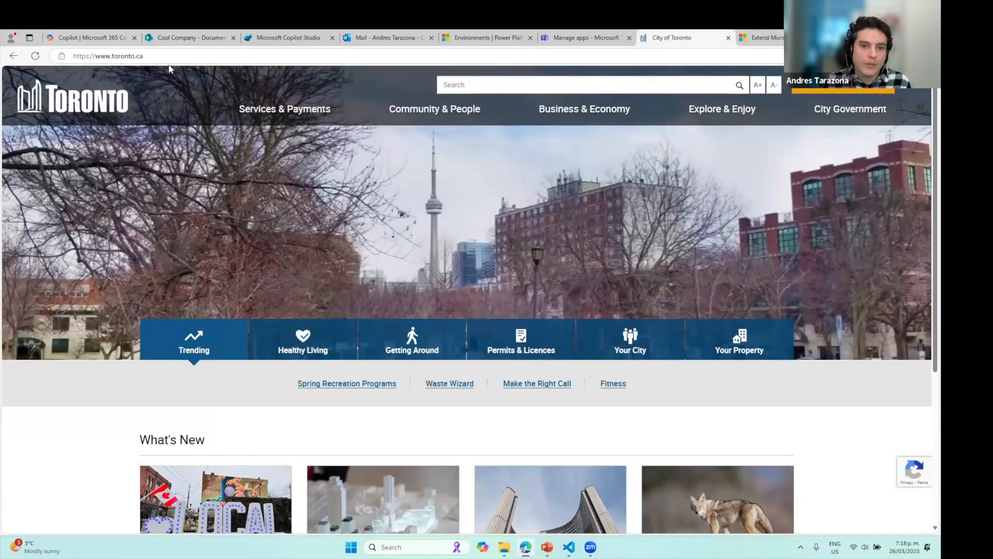
mouse_move(274, 111)
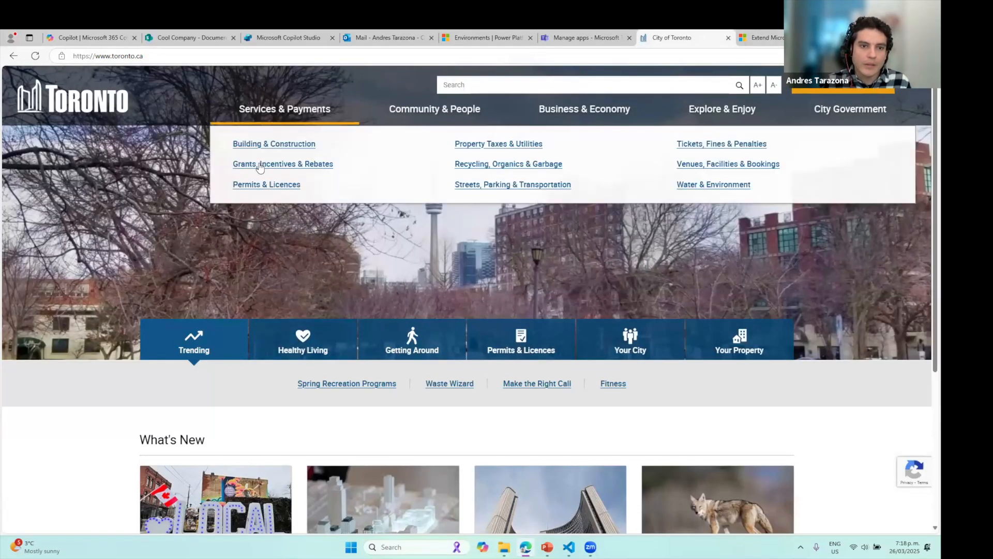
mouse_move(411, 111)
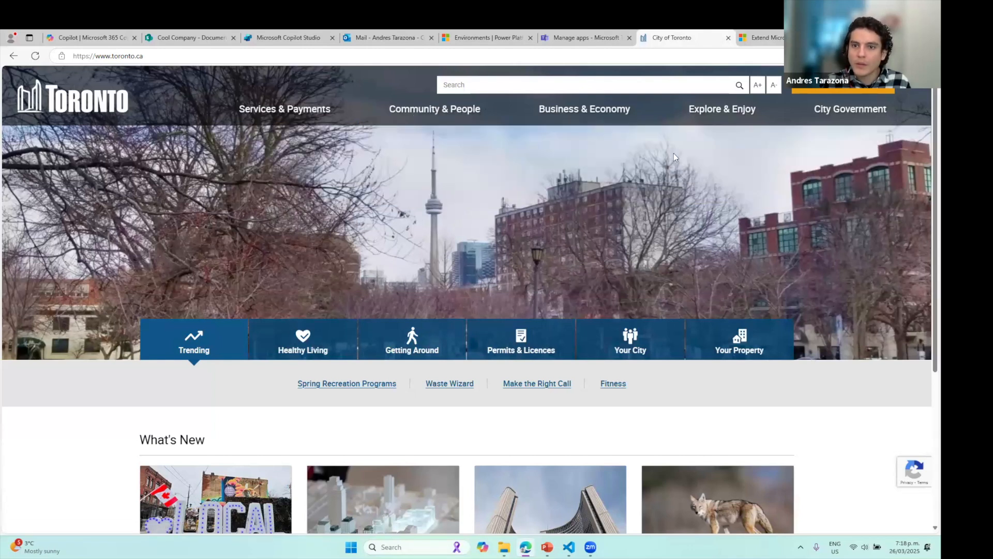
mouse_move(812, 123)
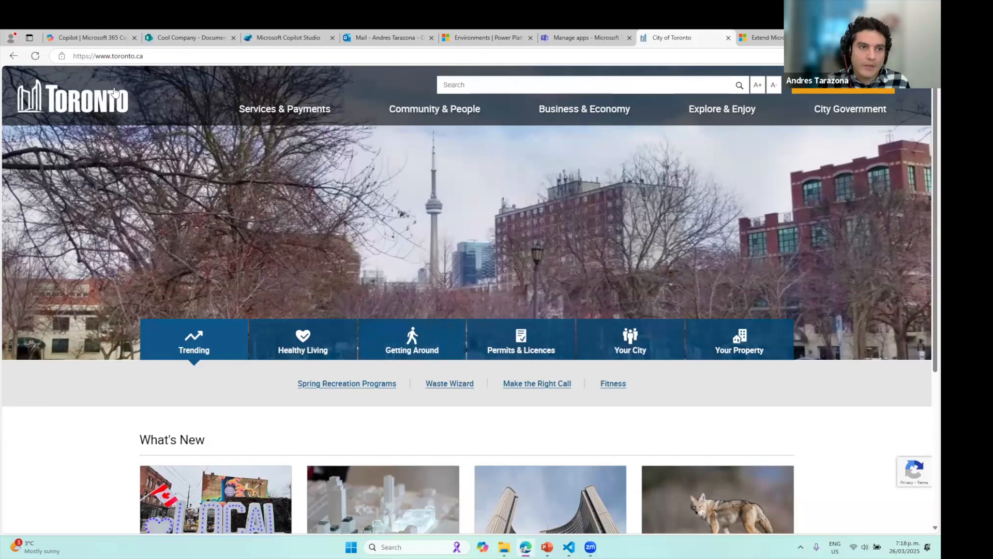
click(89, 38)
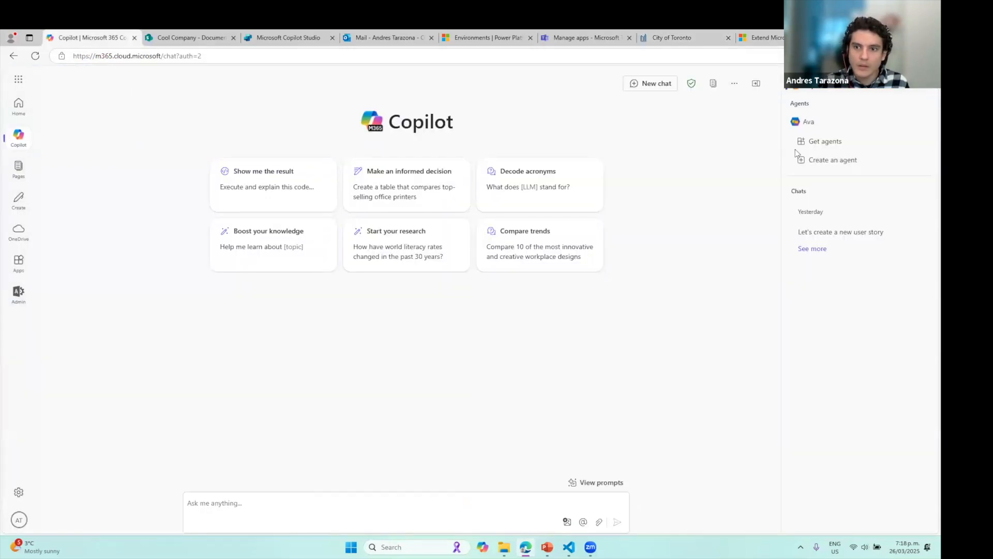
Ask Copilot 'What is the capital of France?' and highlight the Paris answer and the question
click(822, 160)
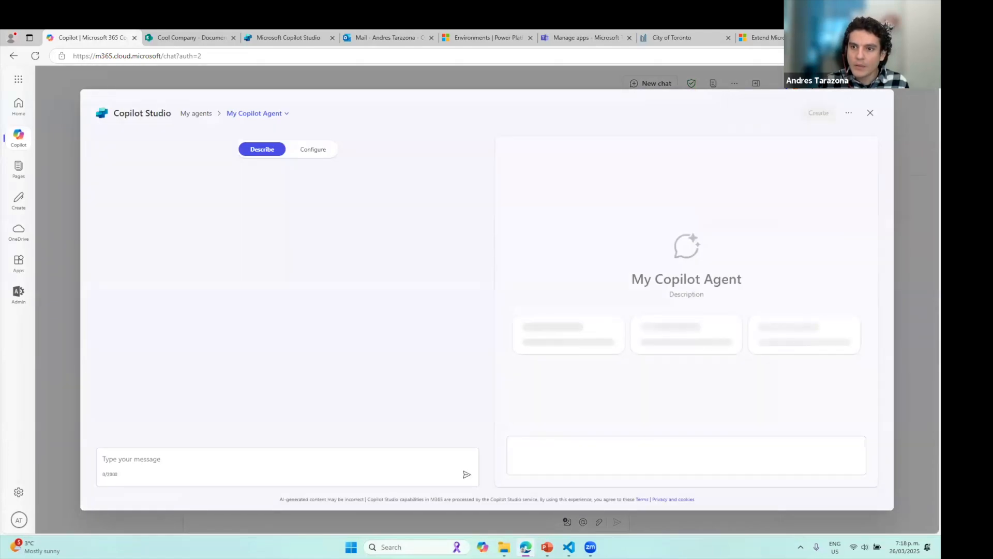
click(870, 112)
click(361, 500)
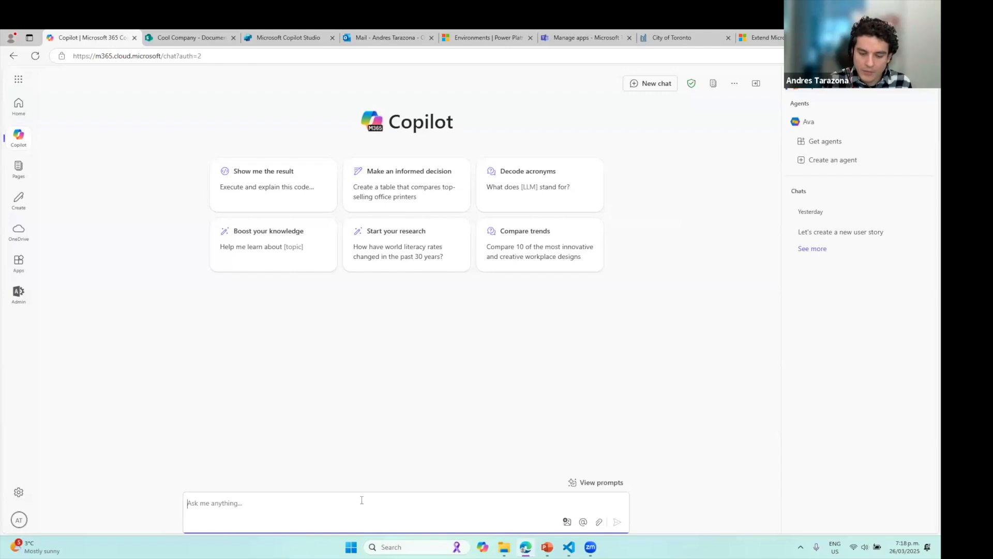
text(What is the capi)
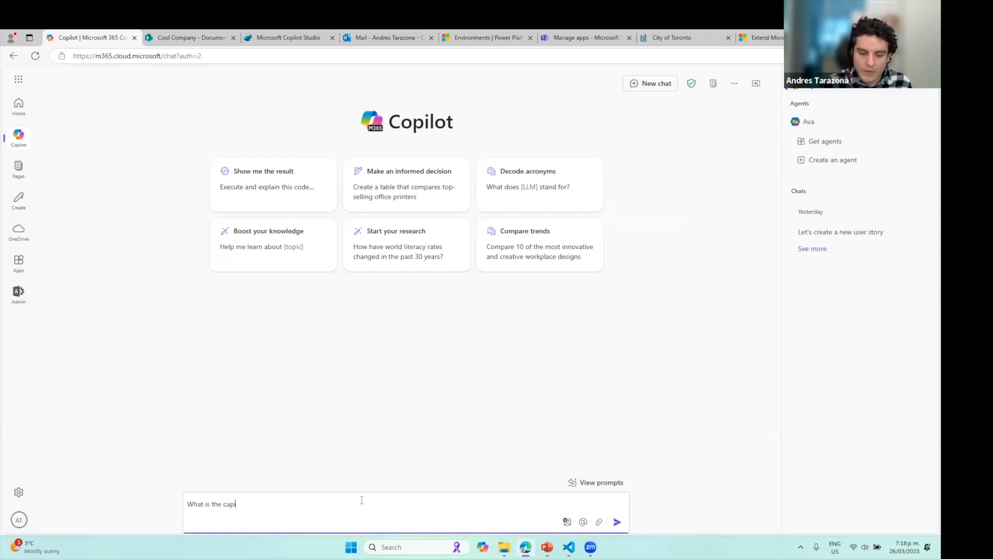
text(tal of France?)
key(Return)
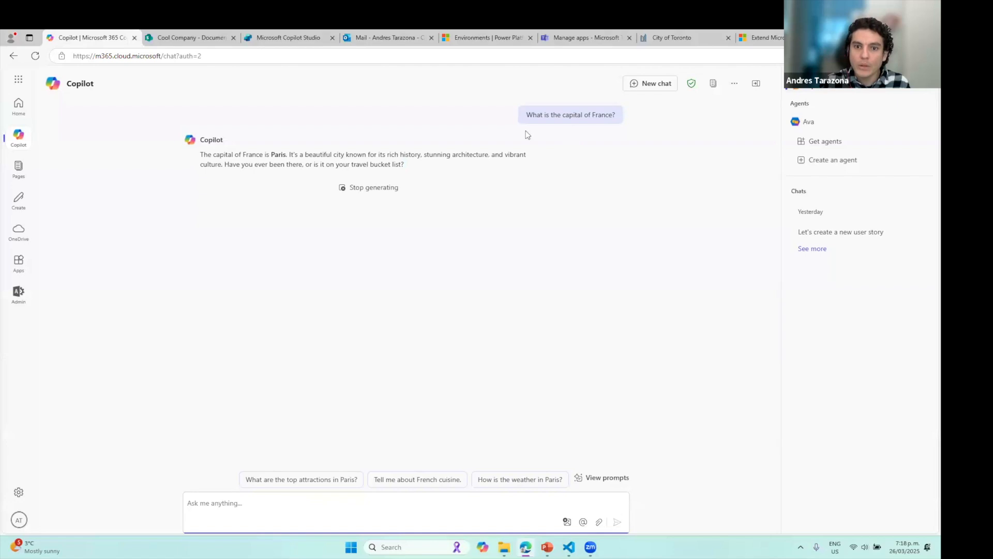
drag(200, 171, 297, 172)
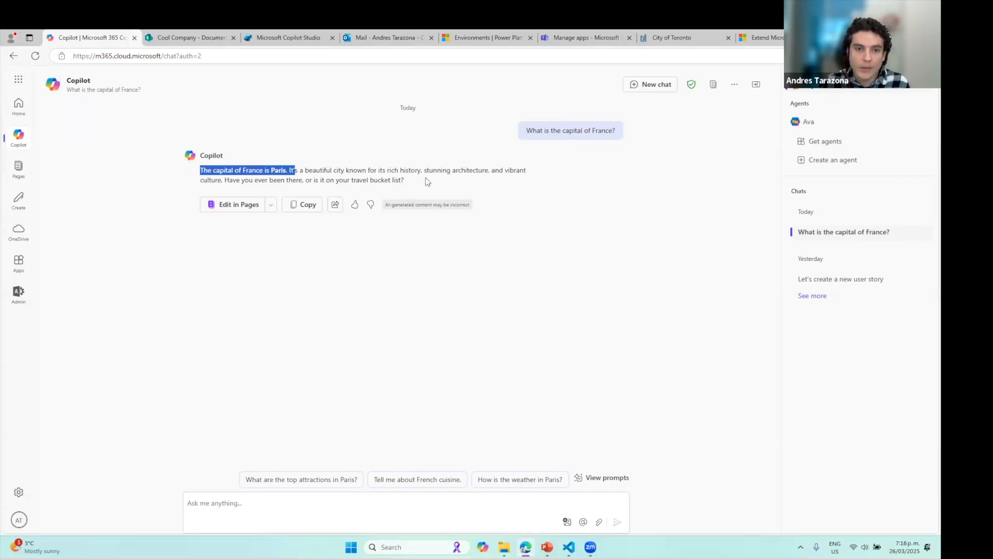
drag(616, 133, 525, 133)
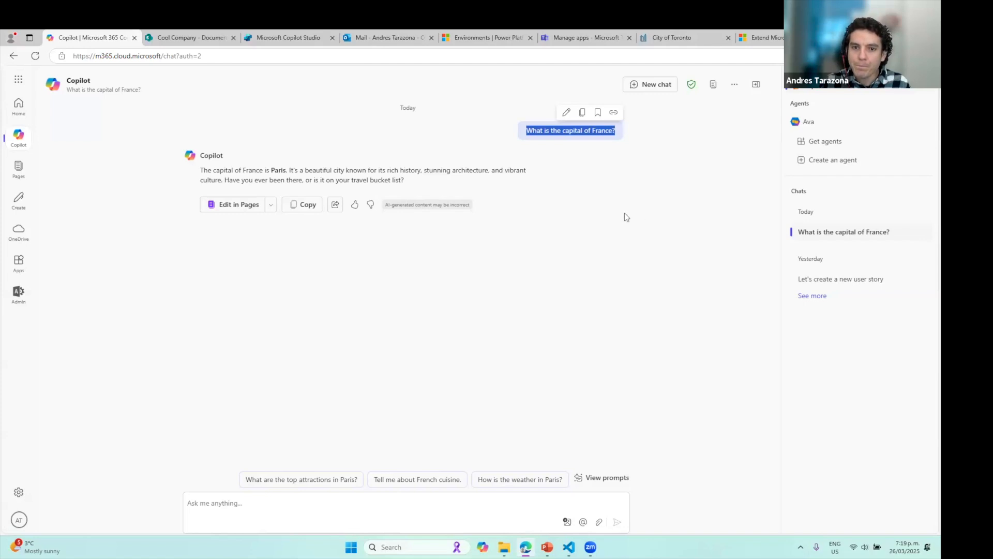
Send 'List the principles of the agile manifesto' and scroll through the twelve principles returned
click(414, 506)
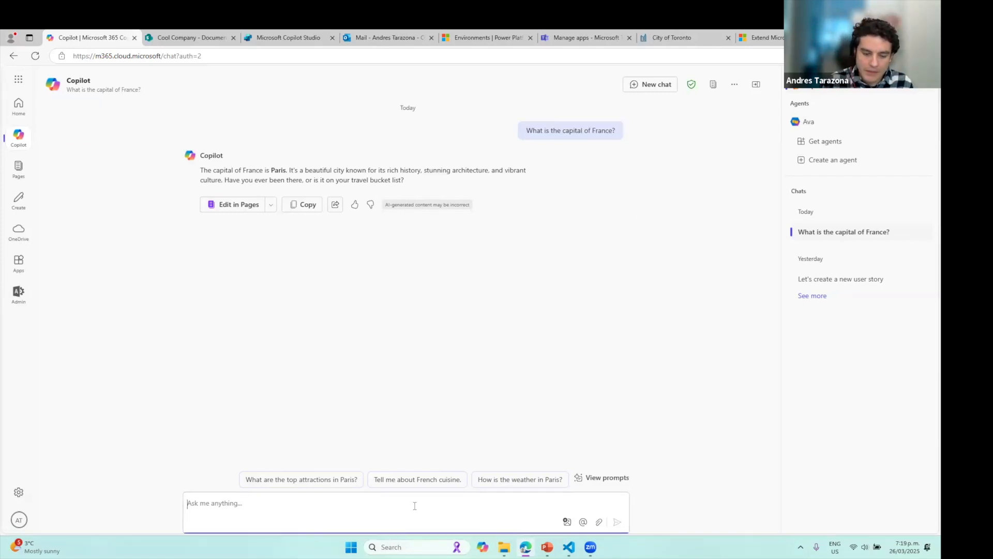
text(List the )
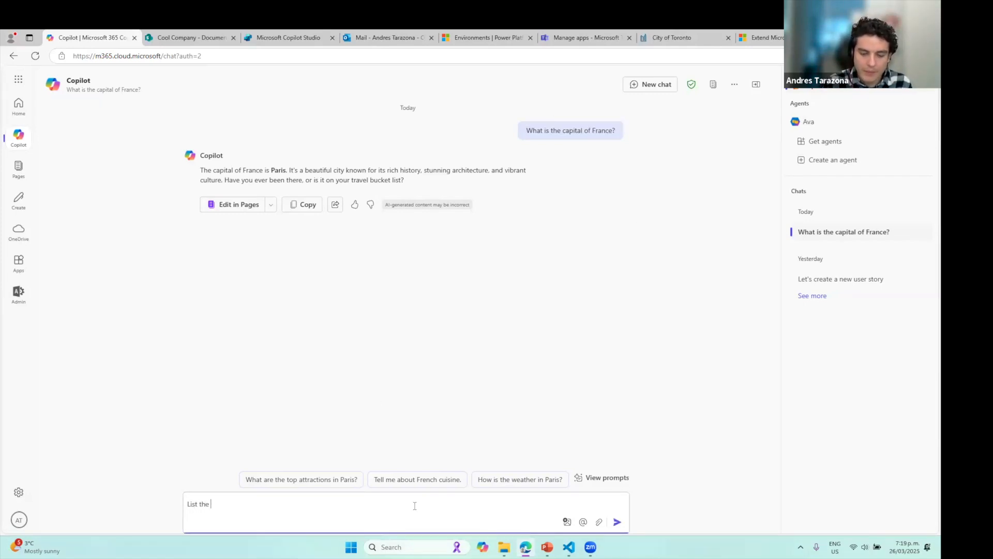
text(prin)
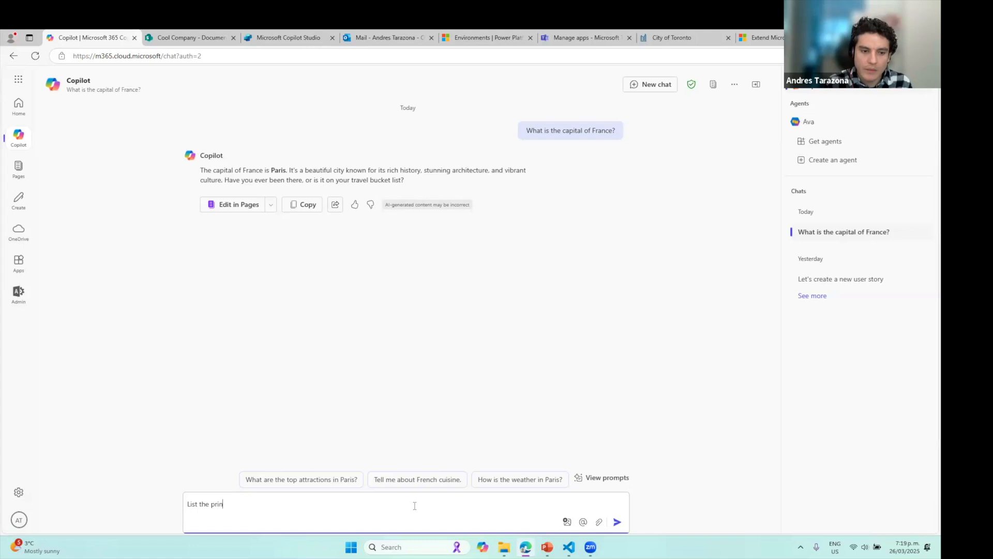
text(ciples of the )
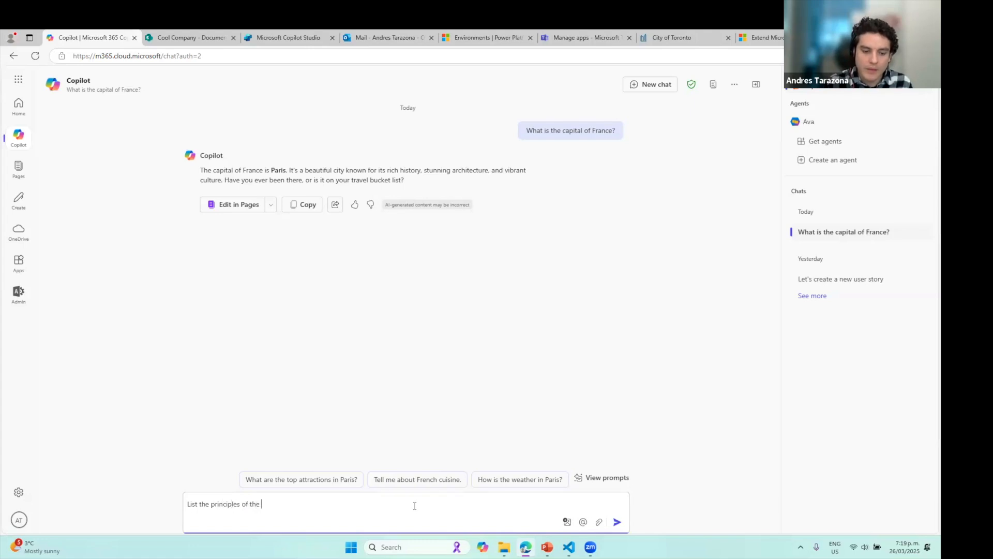
text(agile ma)
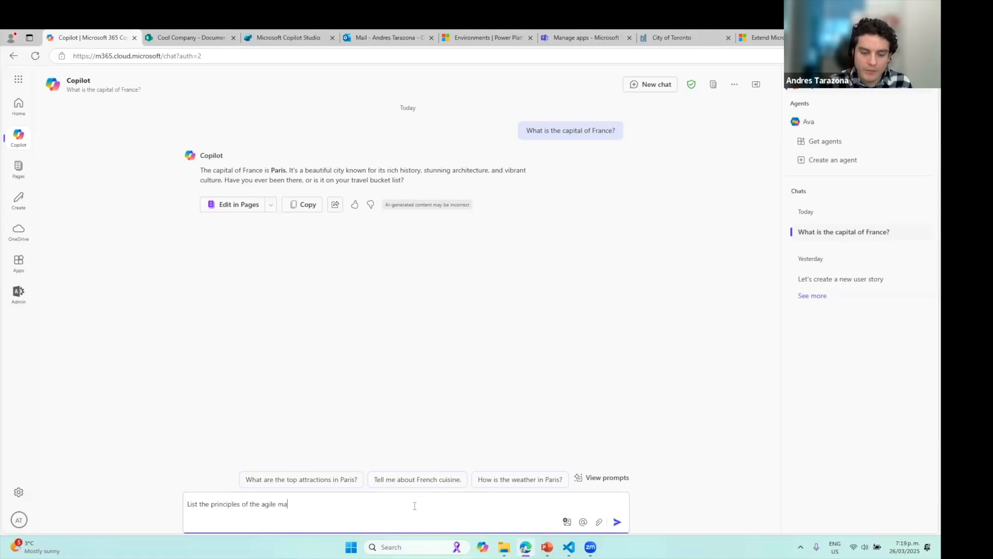
text(nifesto)
key(Return)
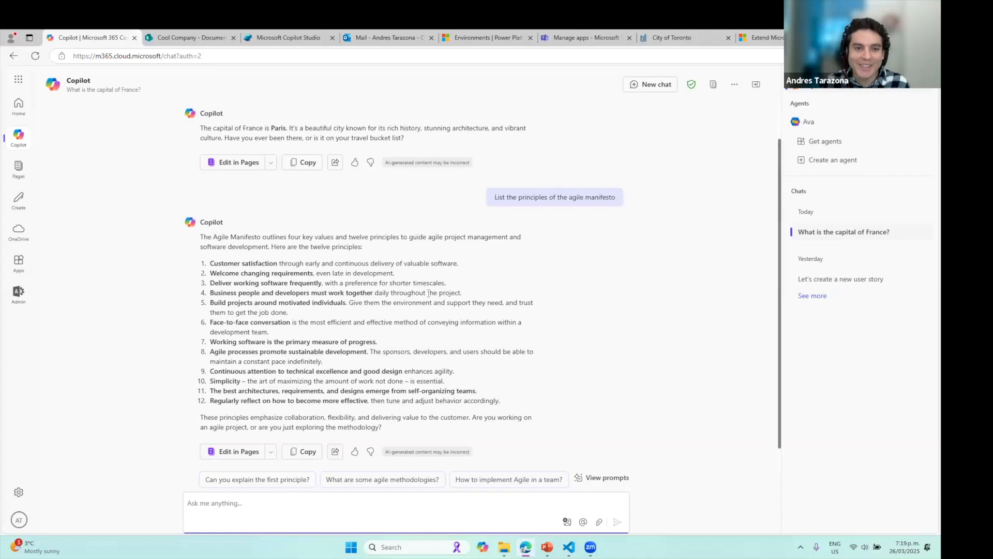
scroll(498, 248, up, 1)
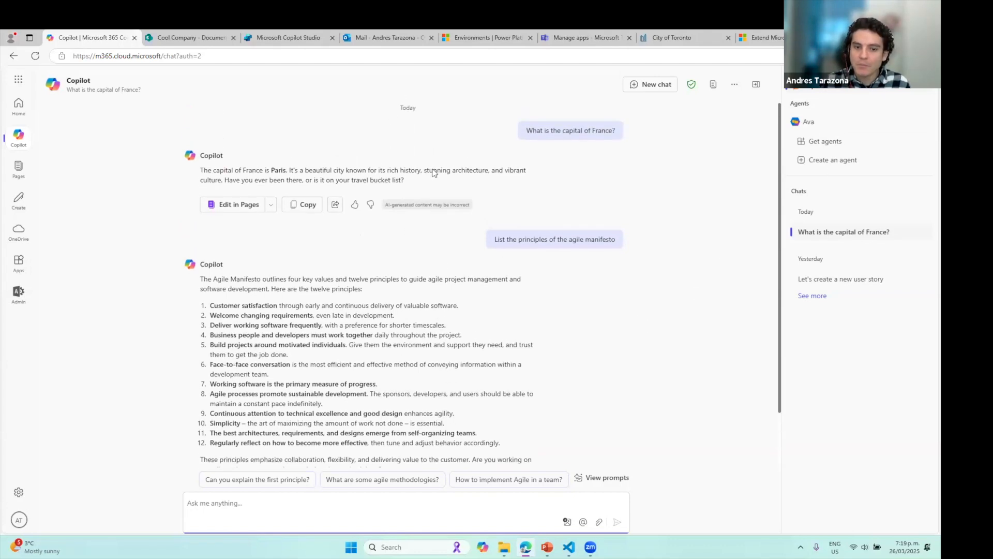
scroll(496, 402, down, 2)
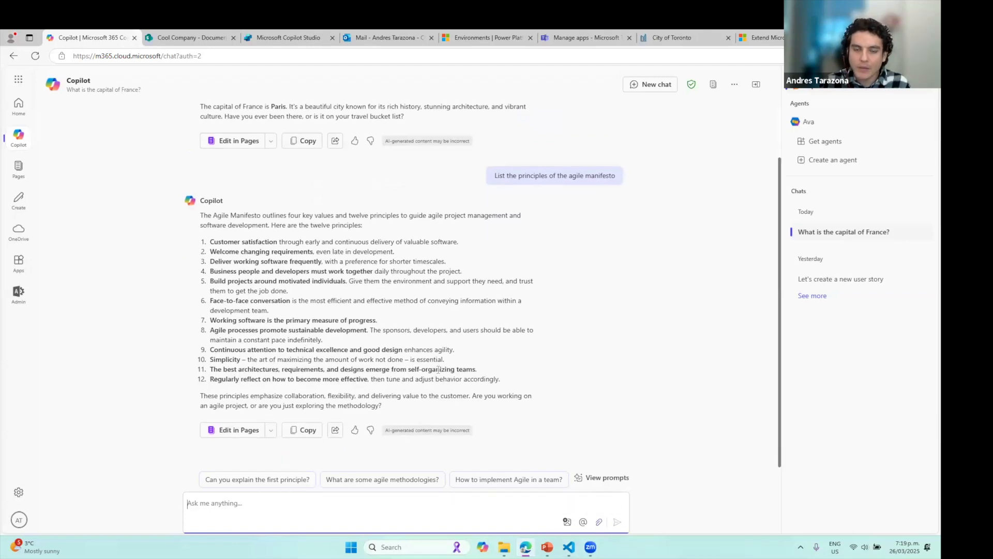
scroll(537, 344, up, 2)
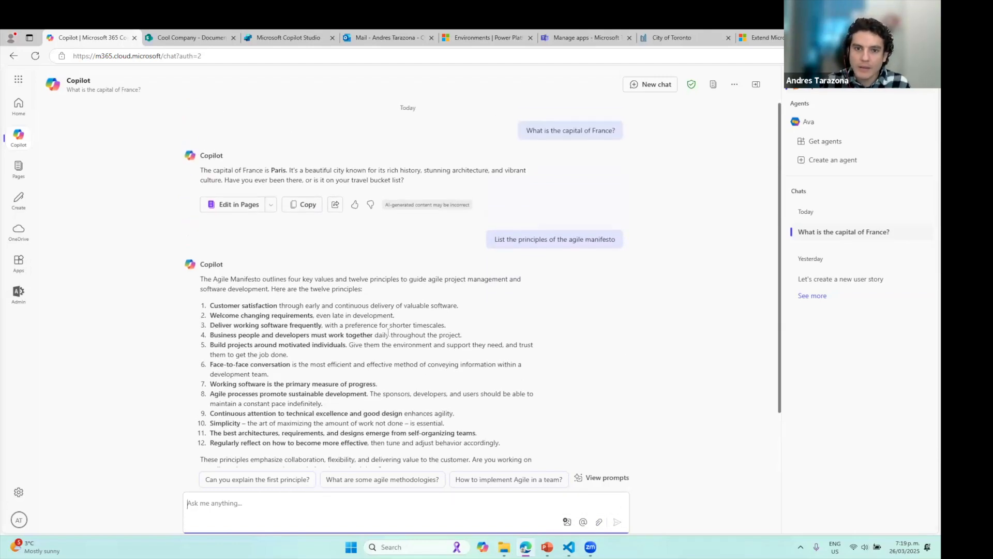
Start a new agent in Copilot Studio and look over its Configure form
click(718, 33)
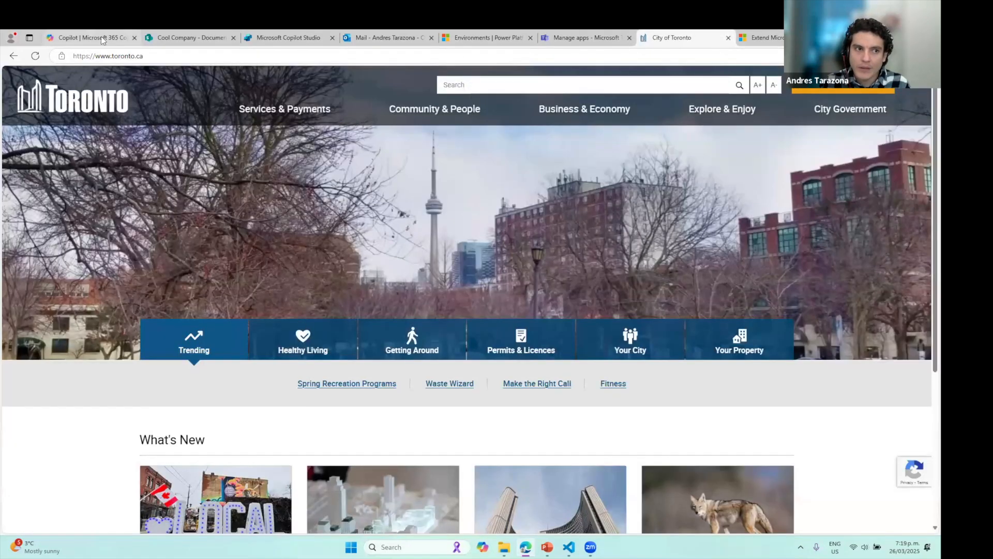
click(73, 35)
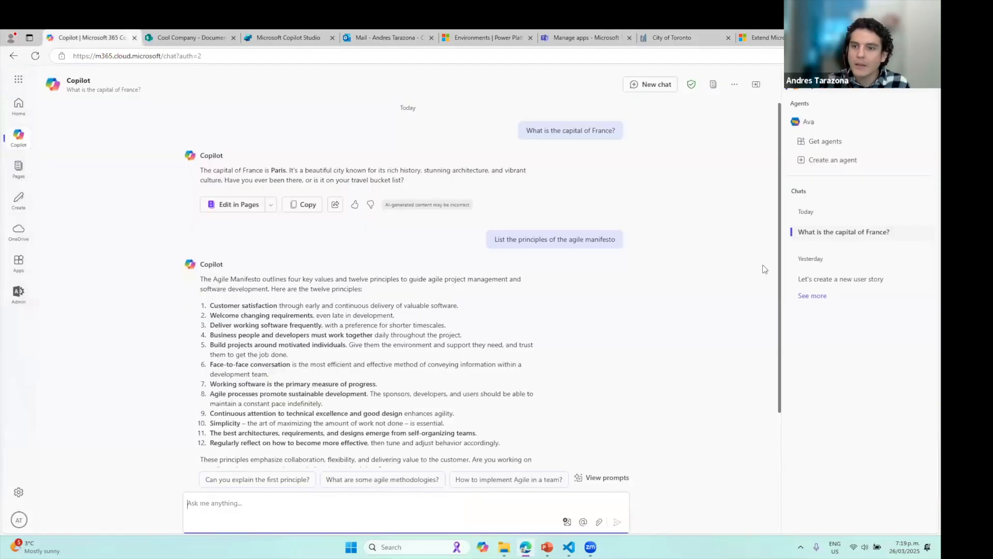
click(832, 164)
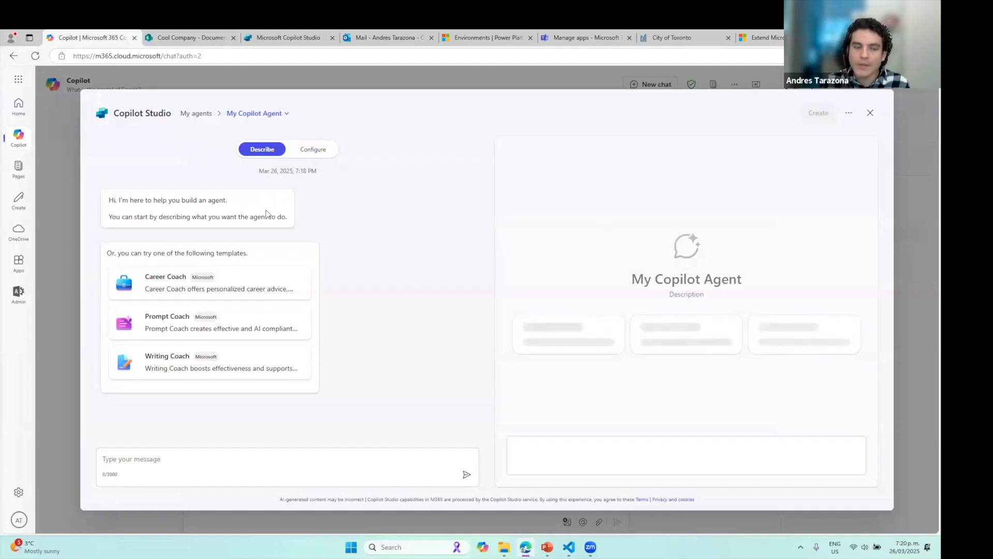
click(310, 147)
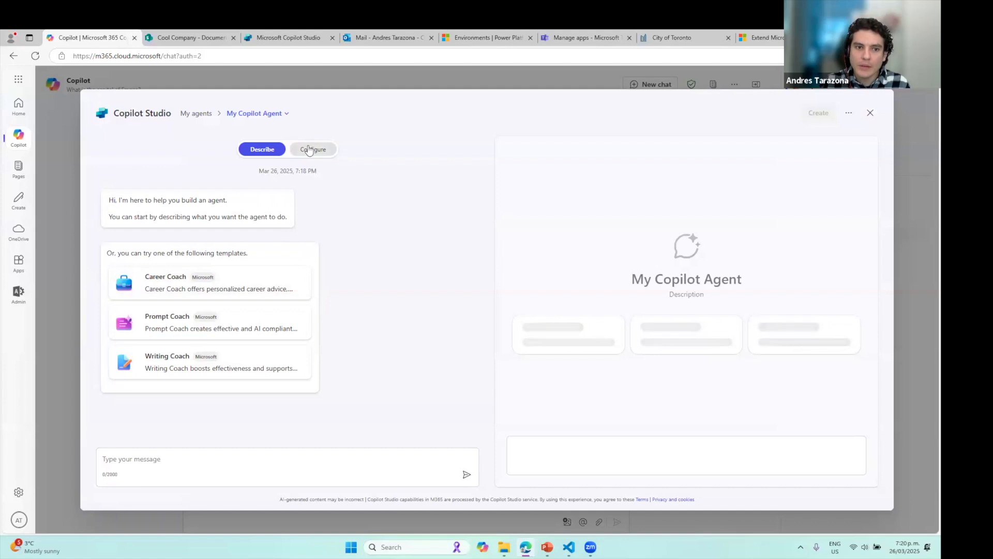
scroll(366, 346, down, 4)
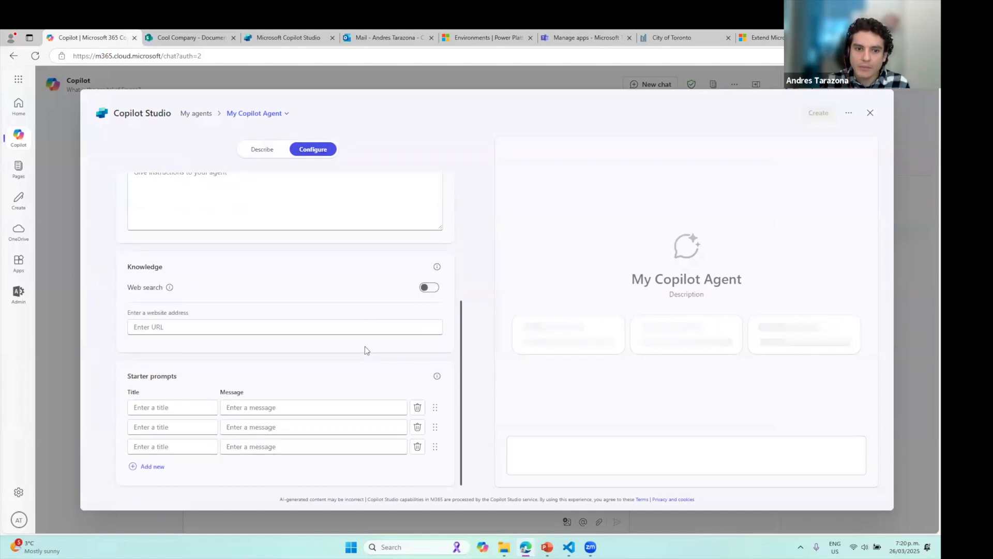
scroll(362, 352, up, 4)
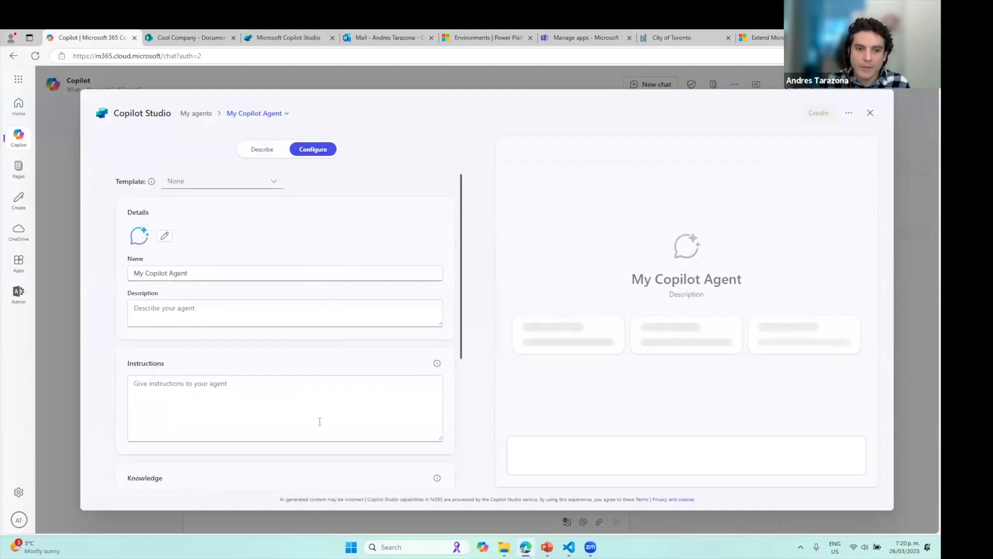
scroll(319, 419, down, 3)
Return to the agent's Describe chat and bring the PowerPoint presentation forward
click(264, 149)
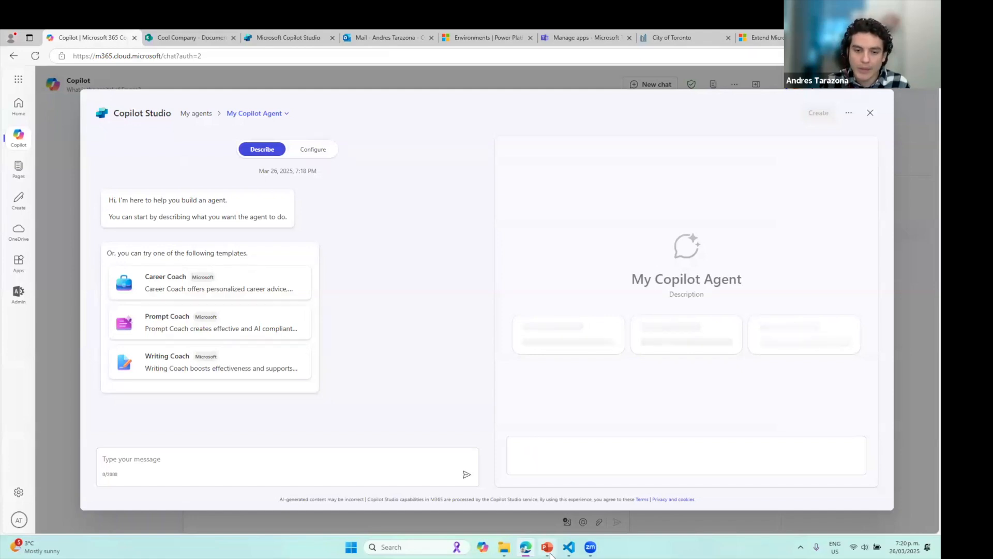
mouse_move(551, 554)
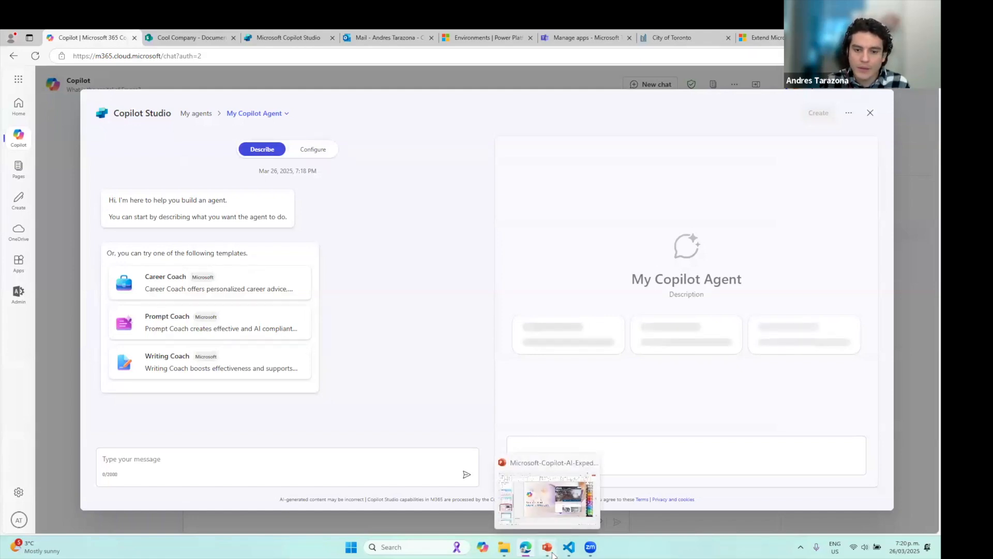
click(549, 548)
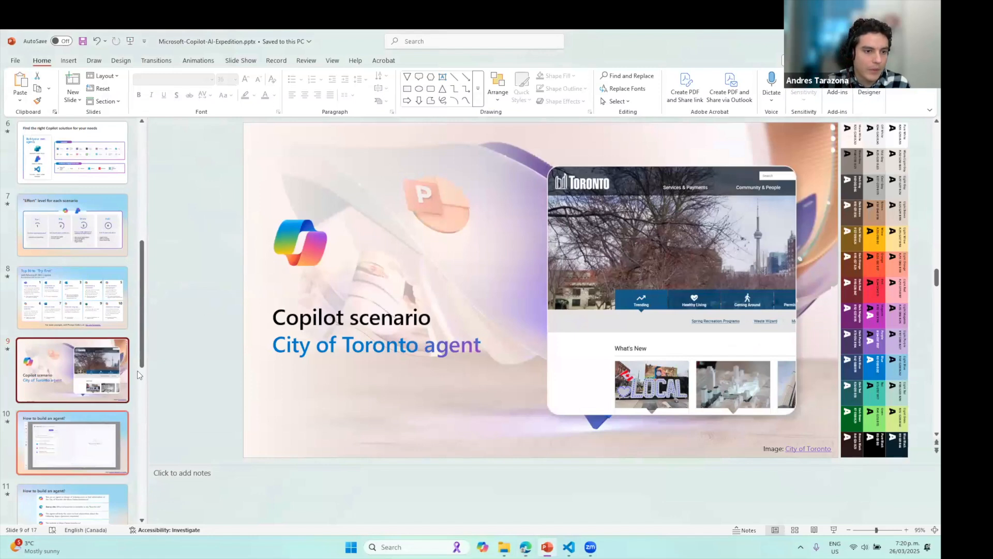
Select the City of Toronto agent description on slide 11, undoing a mistaken paste in the builder
scroll(139, 374, down, 3)
click(78, 442)
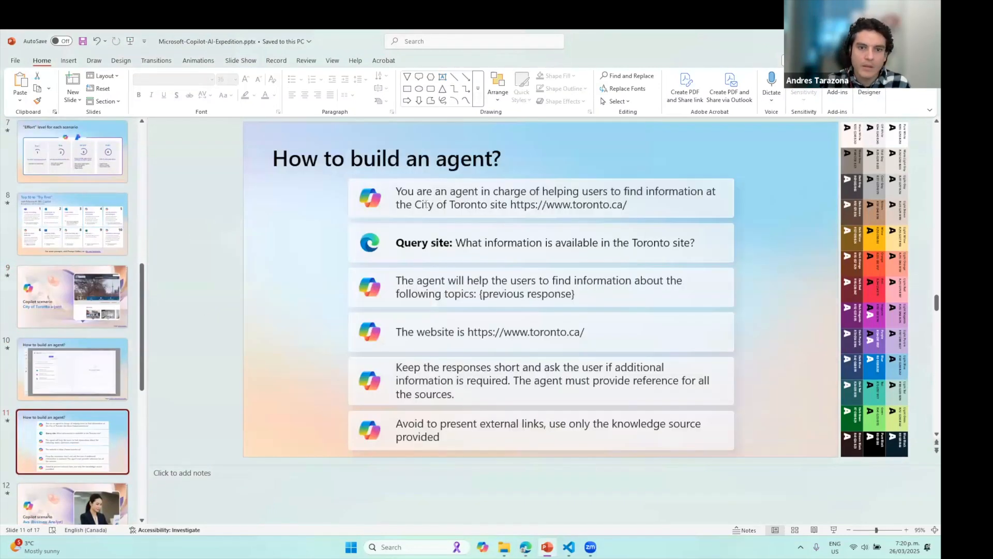
drag(630, 202, 397, 192)
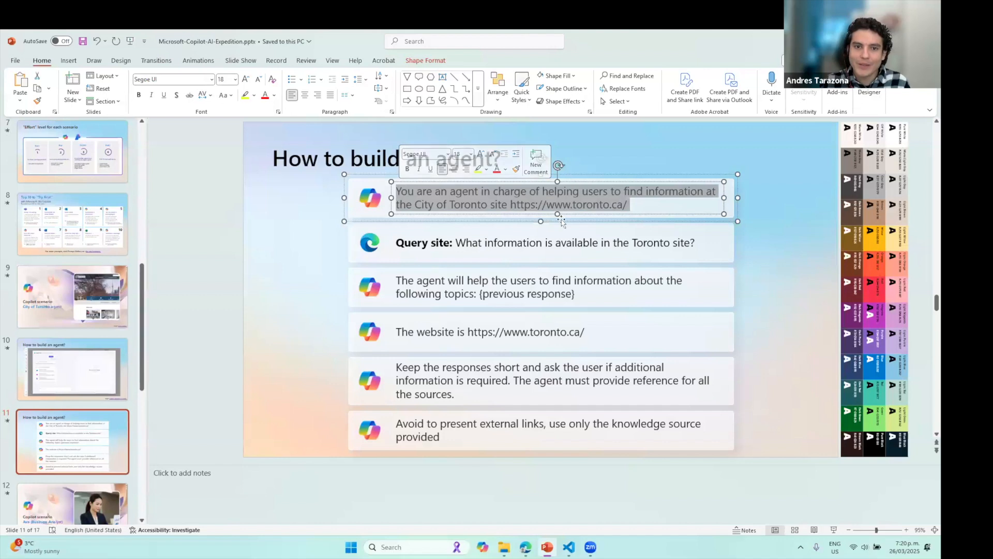
key(alt+Tab)
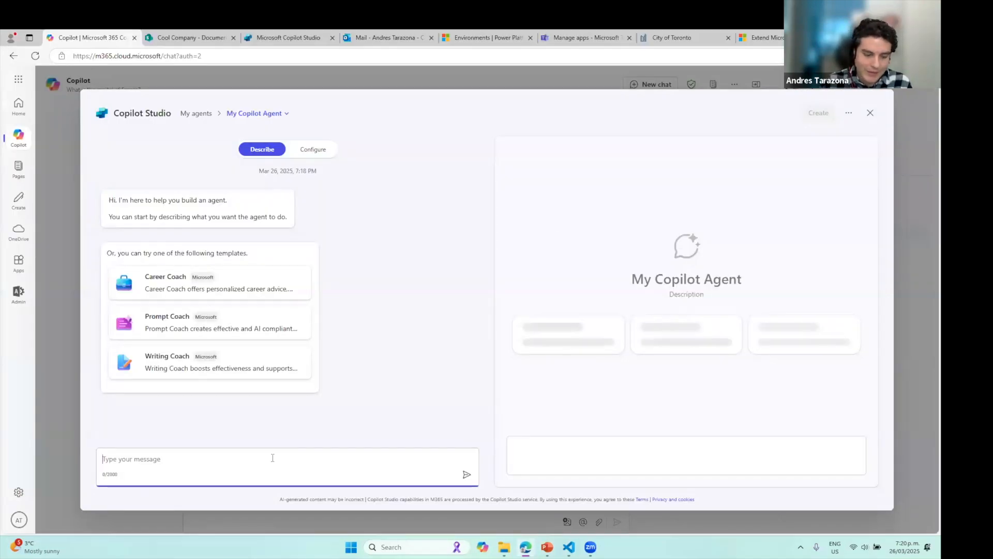
key(ctrl+z)
Copy the agent description, send it in the builder's message, and return to PowerPoint
key(alt+Tab)
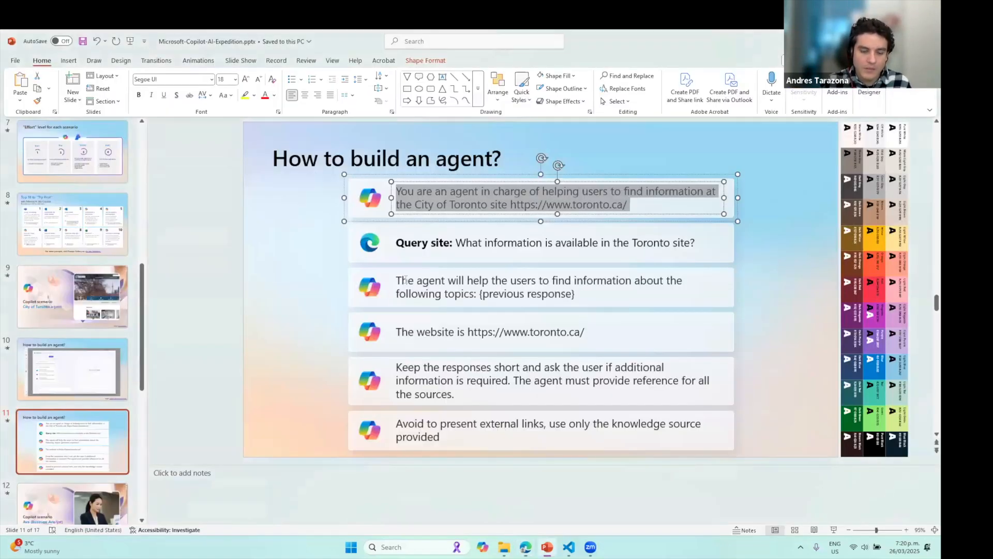
key(ctrl+c)
key(alt+Tab)
click(157, 459)
key(ctrl+v)
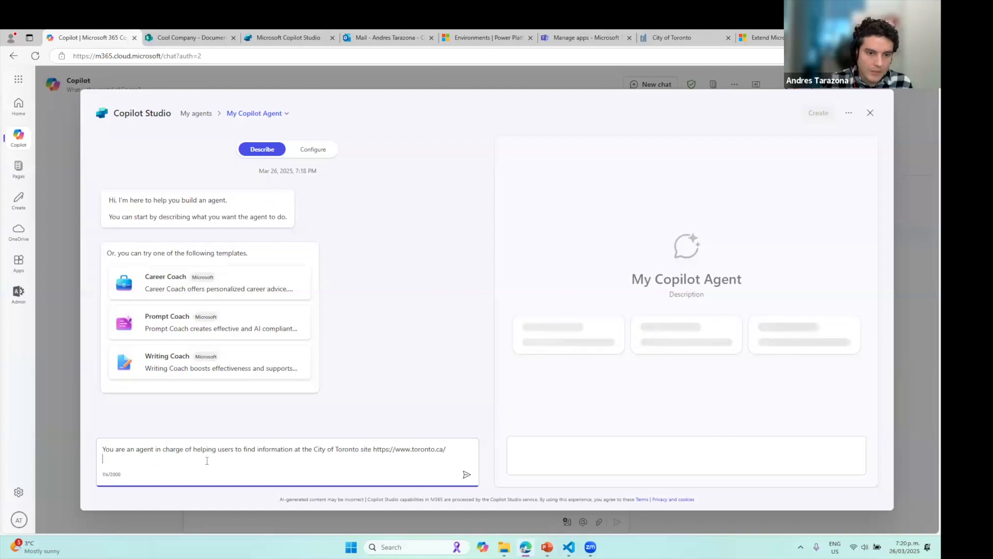
key(Return)
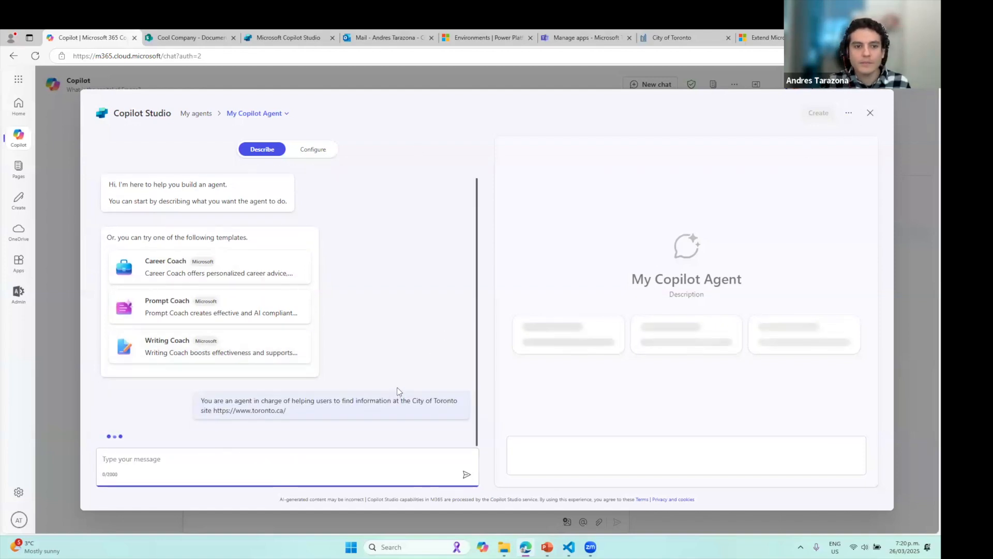
key(alt+Tab)
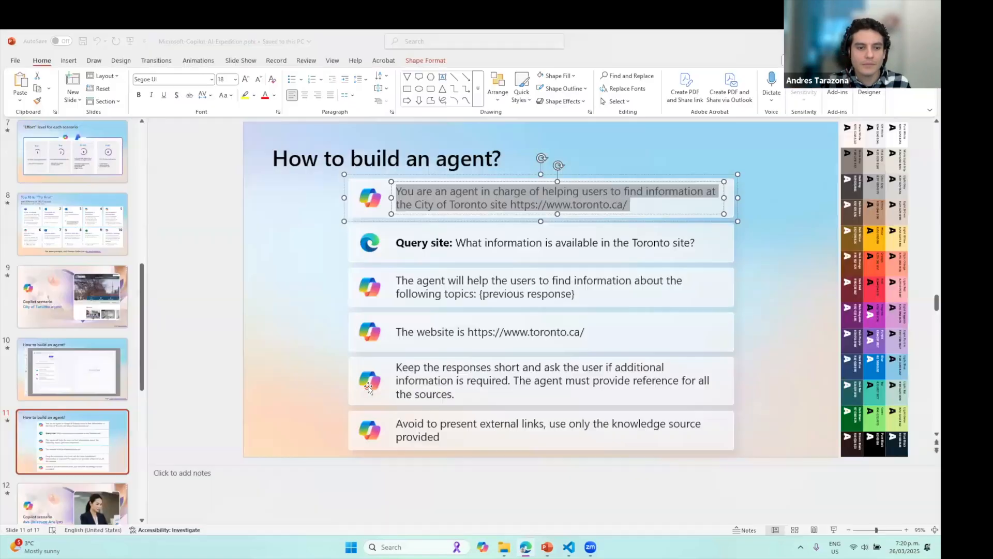
Reply 'Looks good' to accept the suggested agent name Toronto Info Finder
key(alt+Tab)
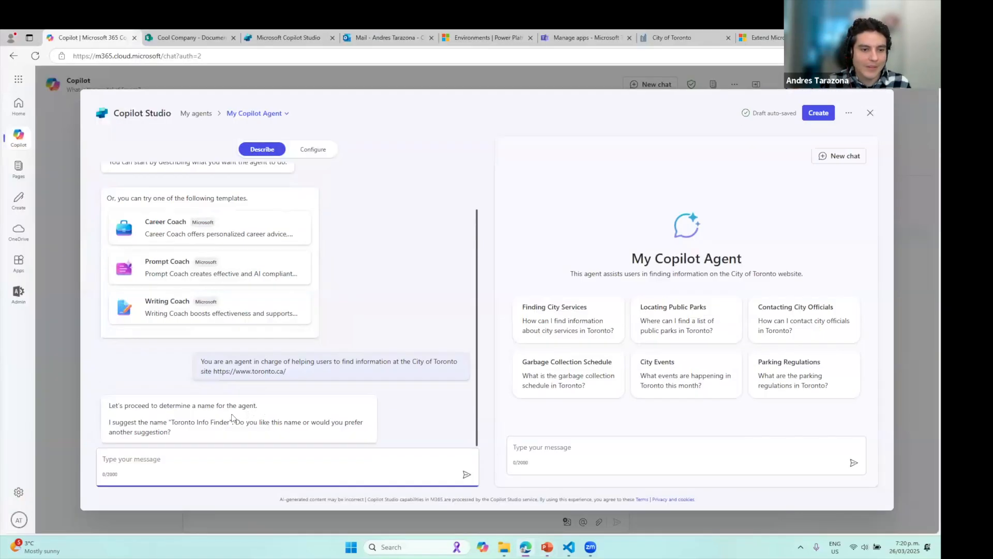
drag(171, 421, 229, 421)
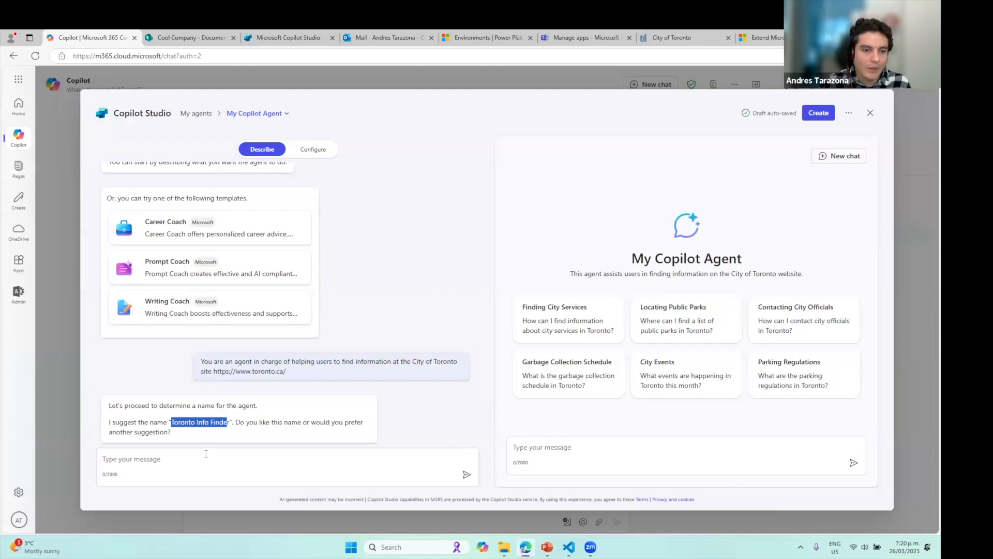
click(314, 458)
text(Lo)
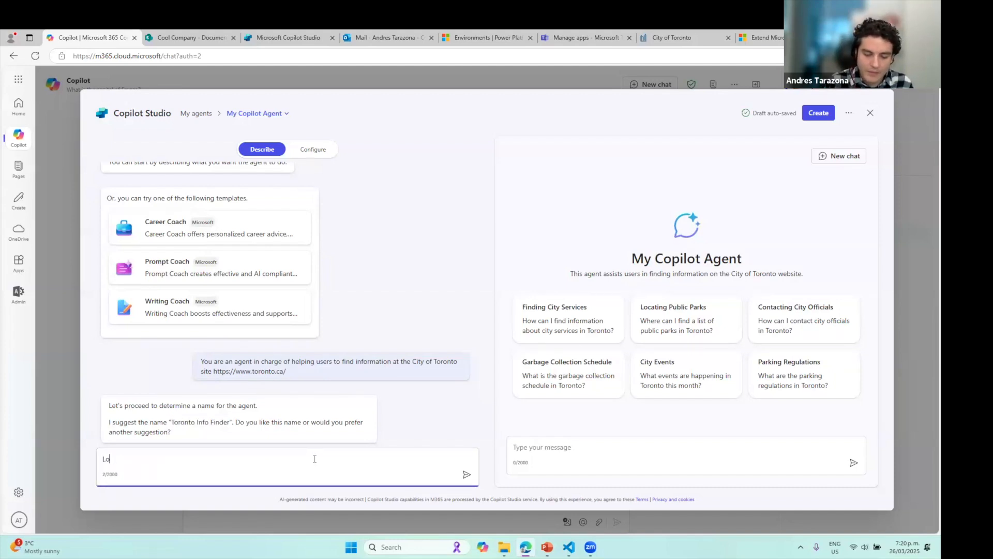
text(oks good)
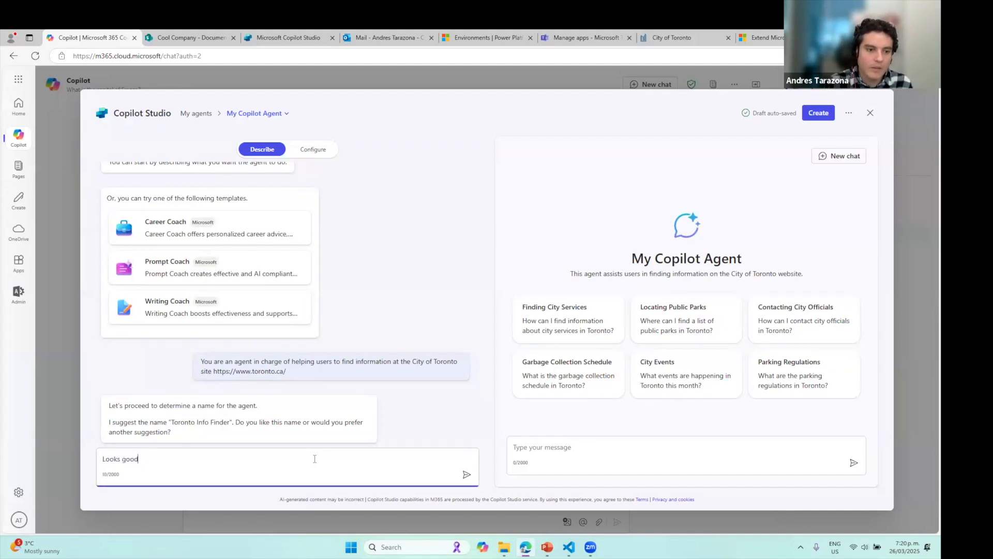
key(Return)
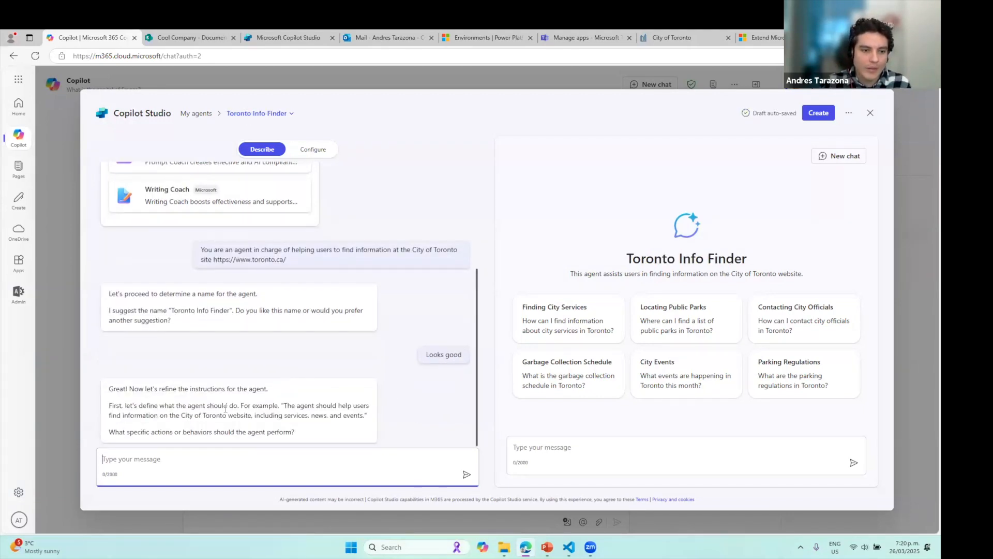
Review the builder's request to refine instructions about services, news, and events, then show the Toronto site
drag(116, 387, 261, 390)
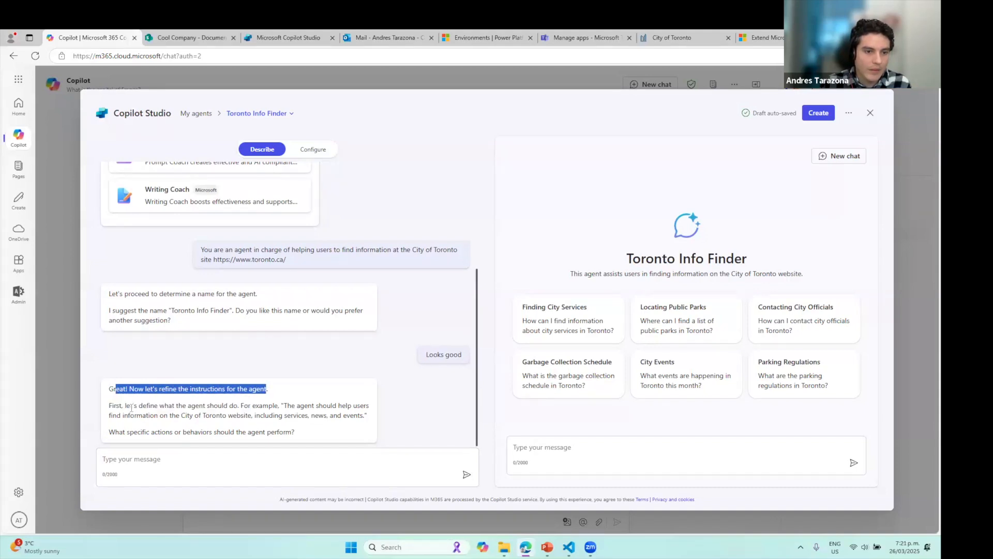
drag(124, 406, 365, 416)
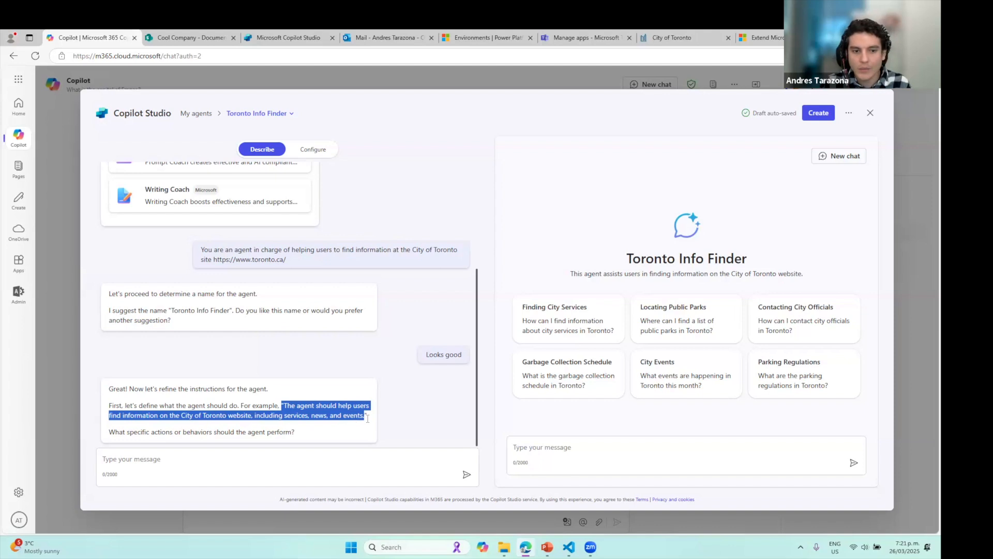
click(321, 415)
drag(284, 415, 365, 415)
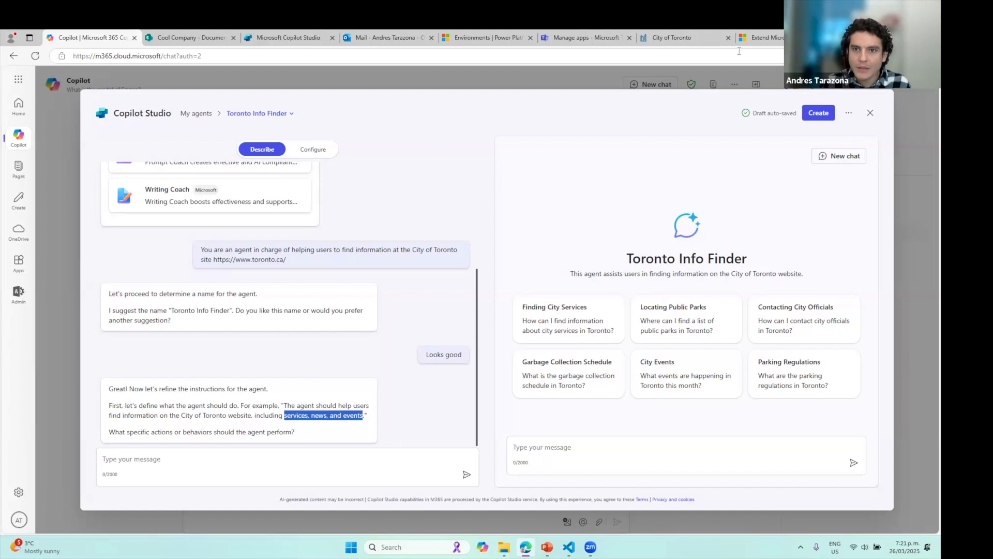
click(710, 35)
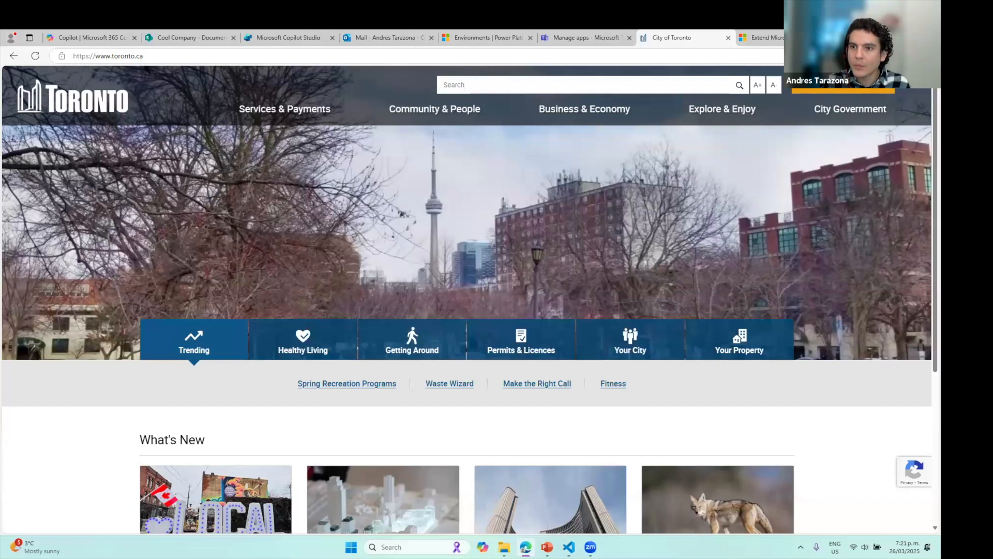
Ask Edge's Copilot sidebar the slide's question about what information the Toronto site offers
click(886, 57)
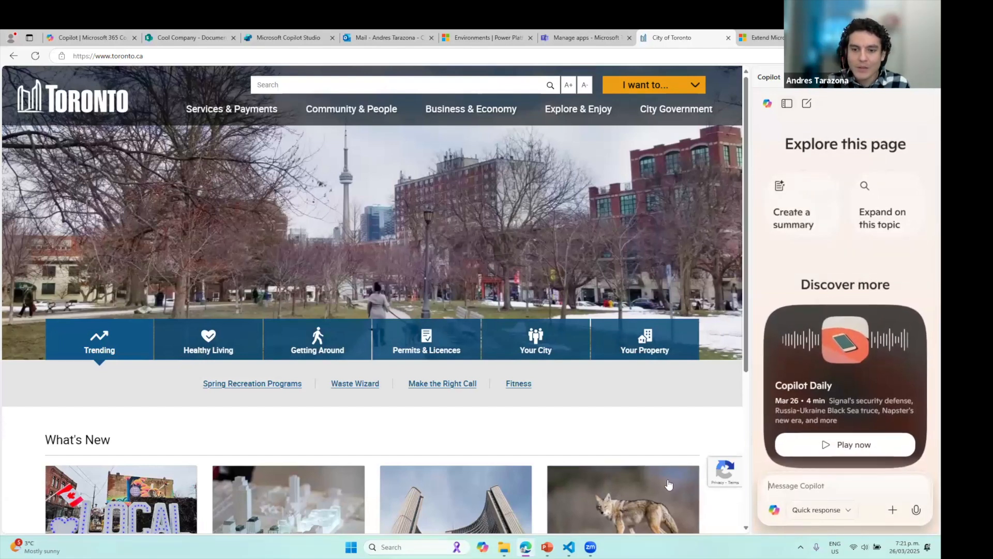
click(548, 546)
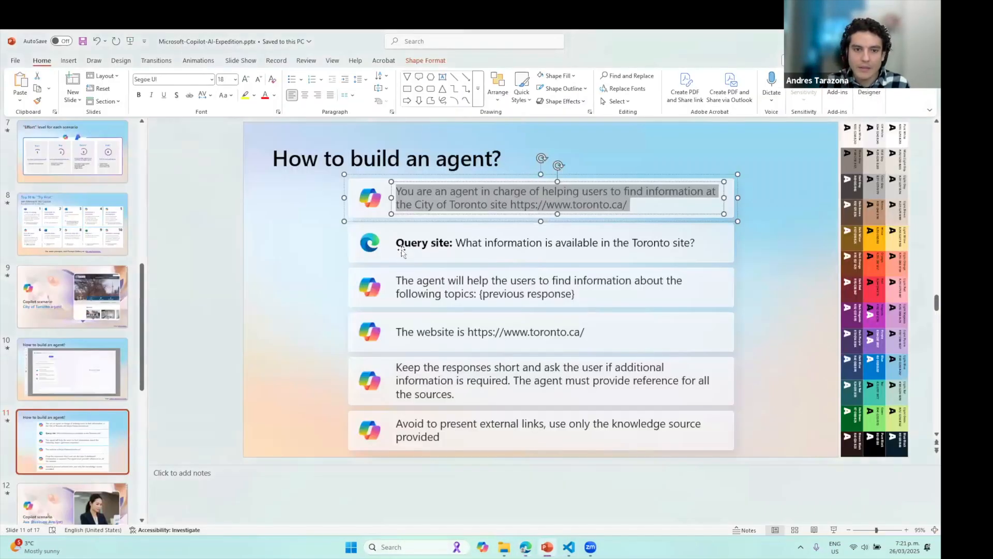
click(450, 241)
drag(456, 242, 714, 243)
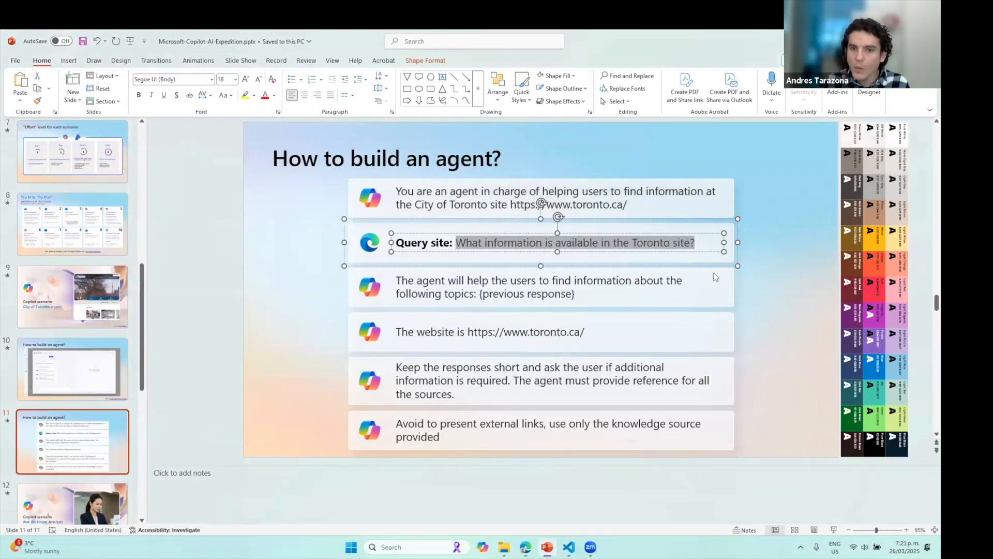
key(alt+Tab)
click(825, 485)
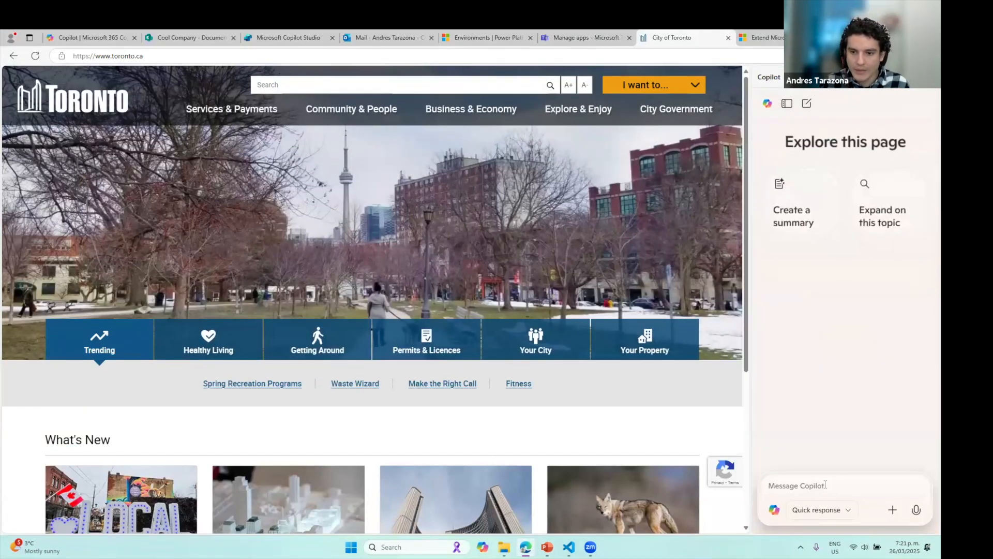
key(ctrl+v)
key(Return)
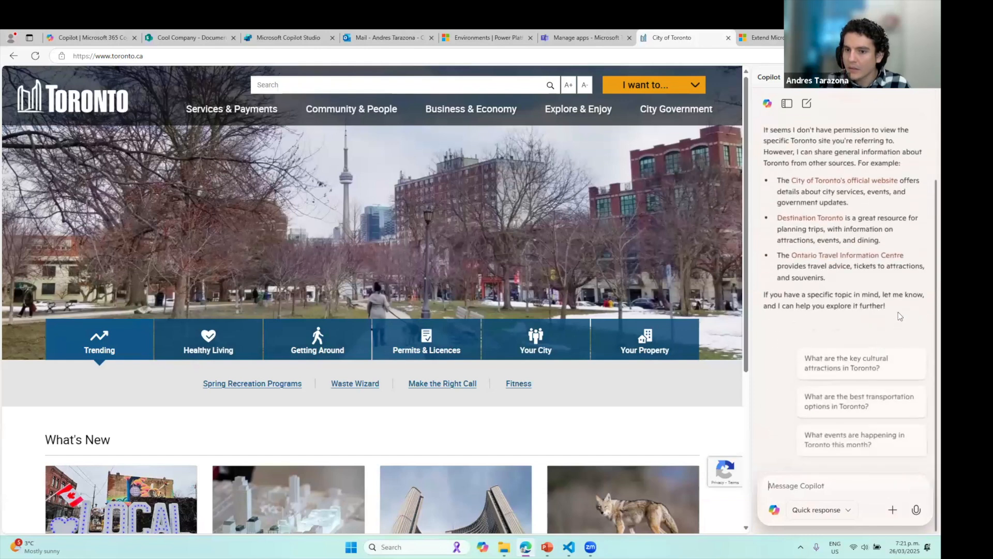
Review the reply's three suggested Toronto sources and return to the Copilot Studio builder
scroll(828, 250, up, 3)
scroll(828, 250, up, 1)
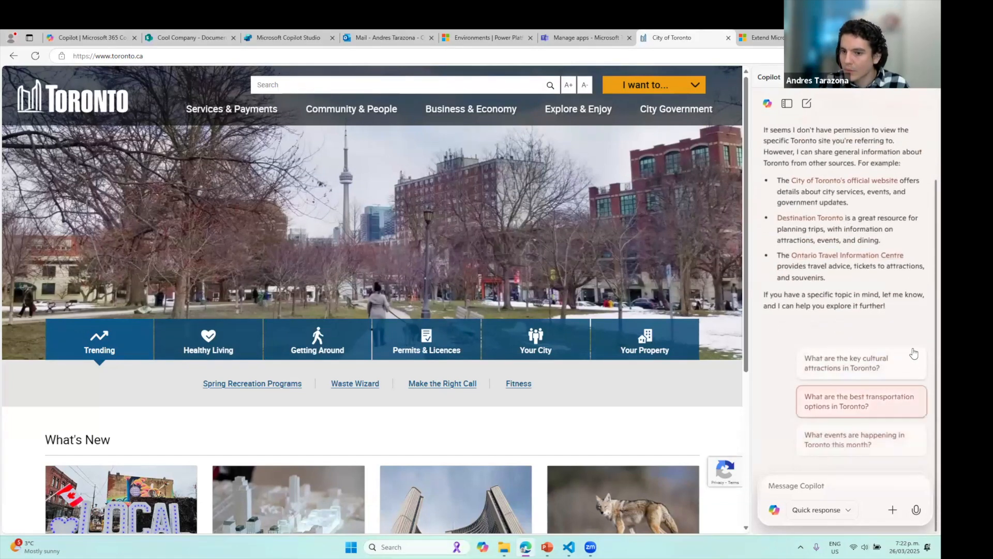
scroll(877, 300, up, 3)
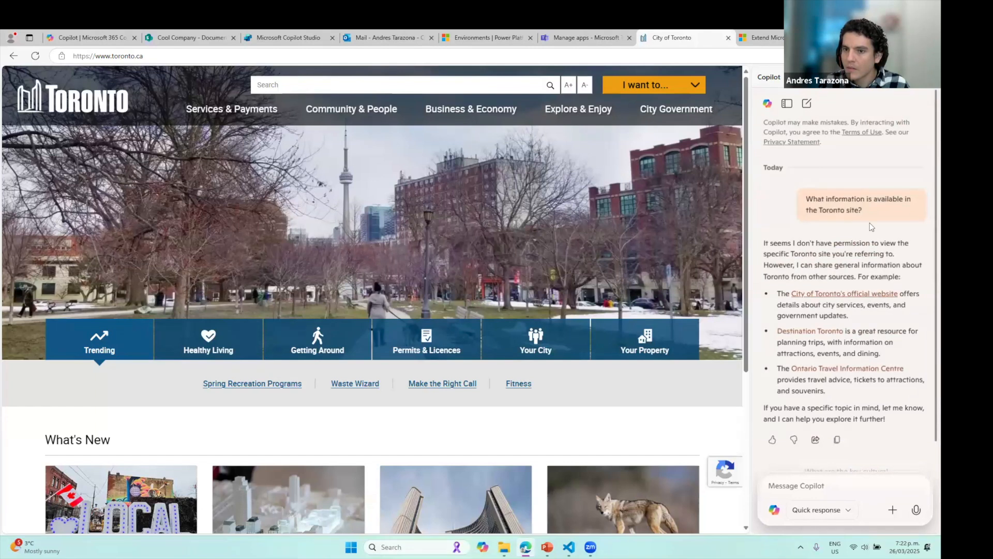
click(842, 509)
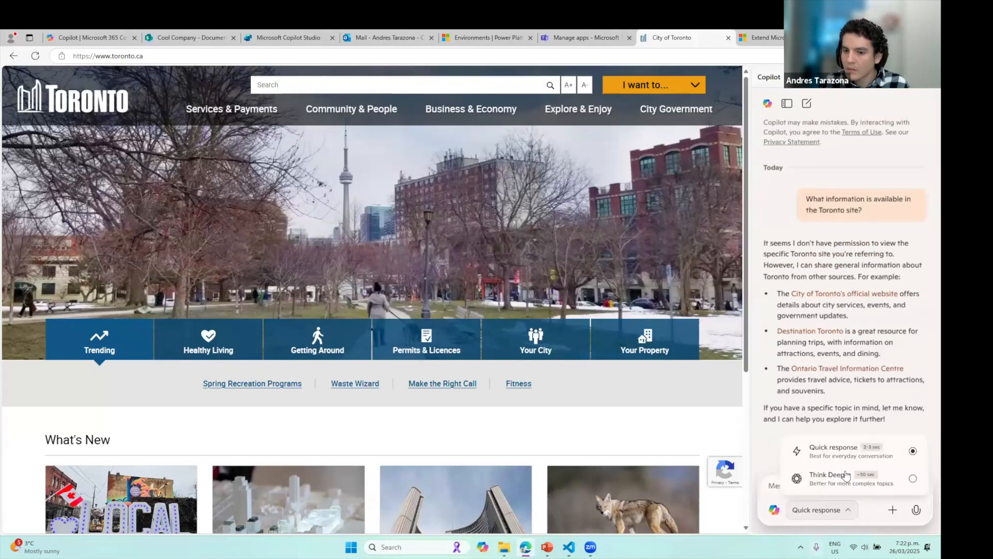
click(766, 455)
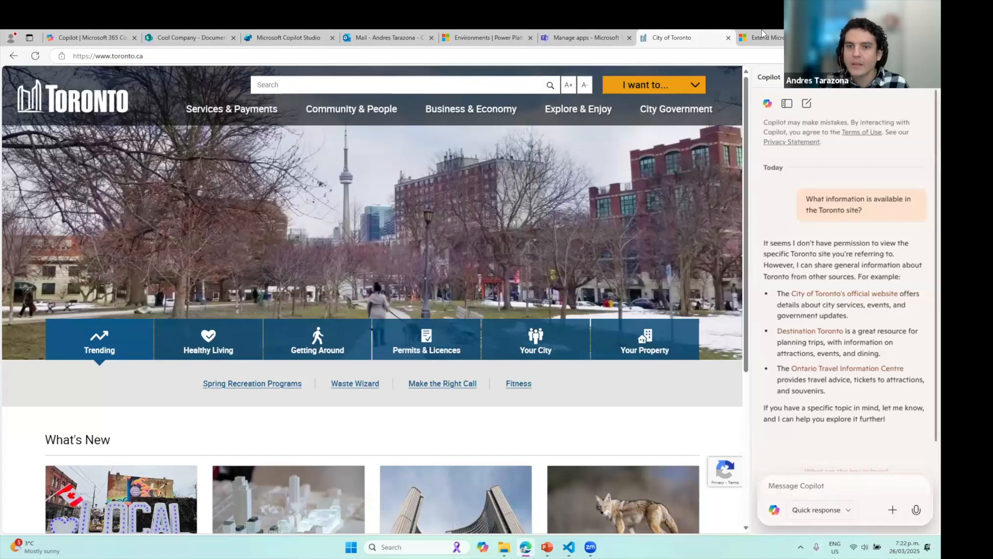
drag(826, 391, 776, 293)
key(ctrl+c)
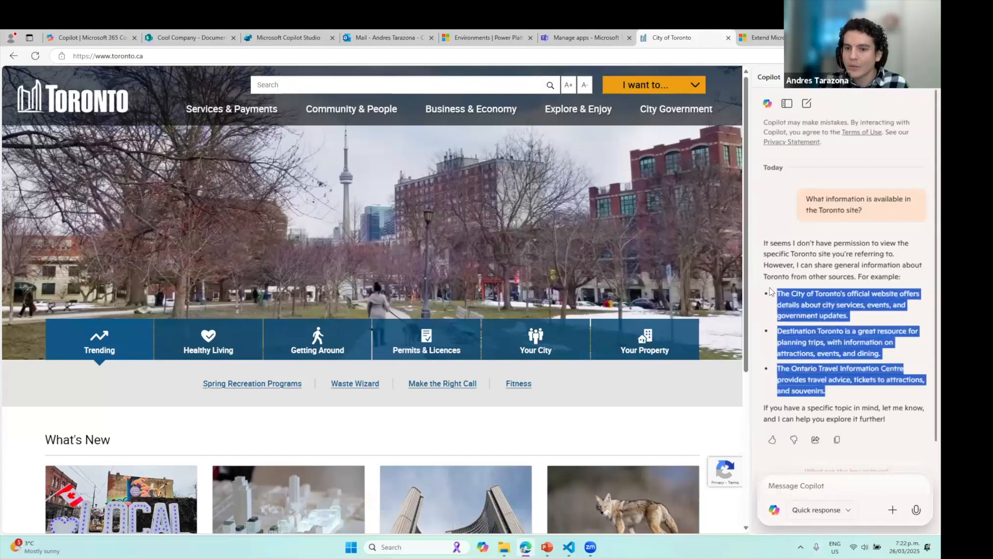
click(68, 37)
Send the topics intro with the three pasted Toronto resource paragraphs, then close Edge's Copilot sidebar
click(222, 461)
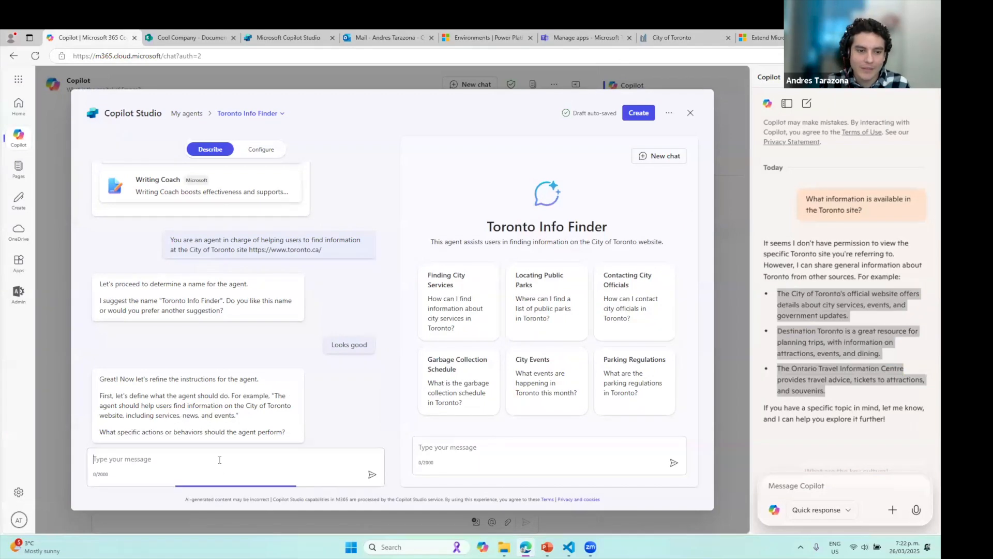
text(T)
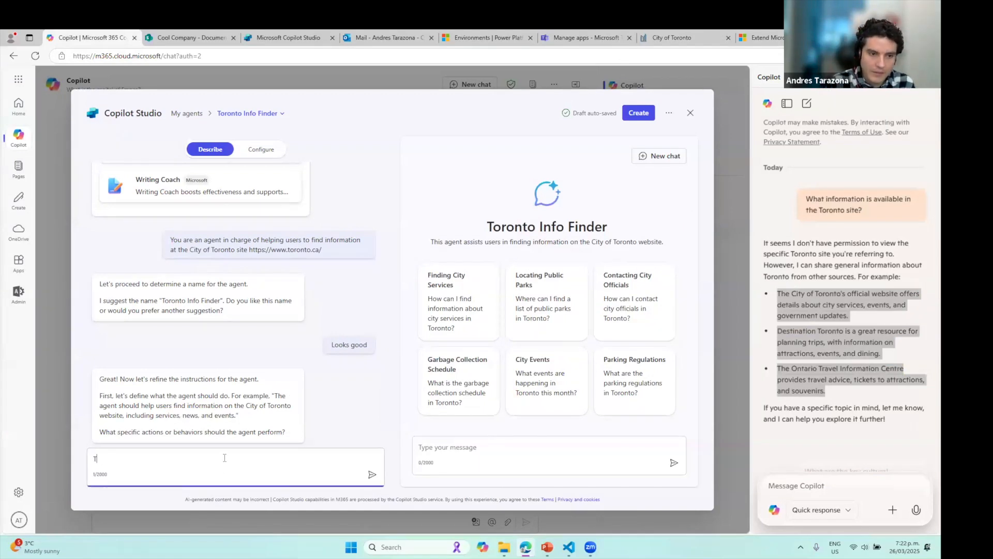
text(he agent shpul)
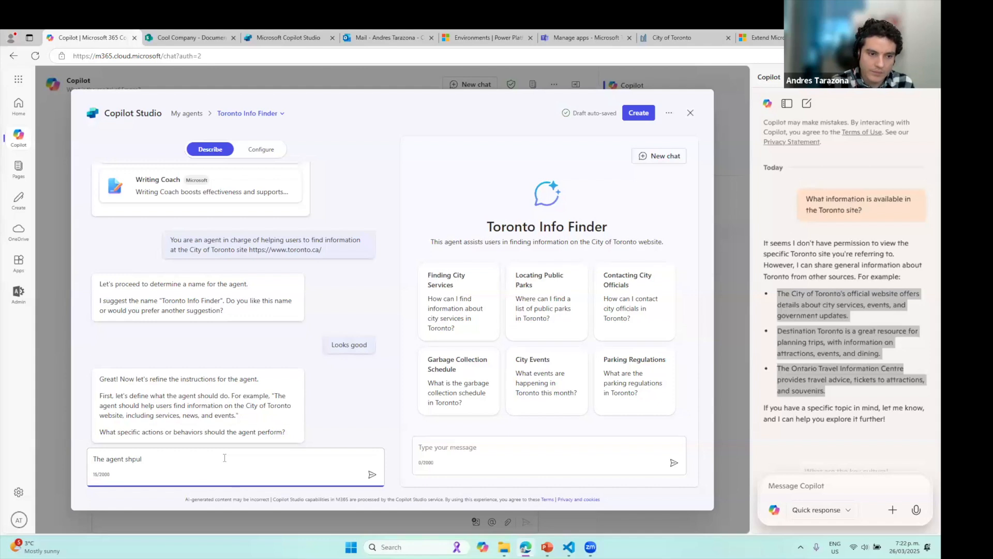
text(doul helpusers to find inform)
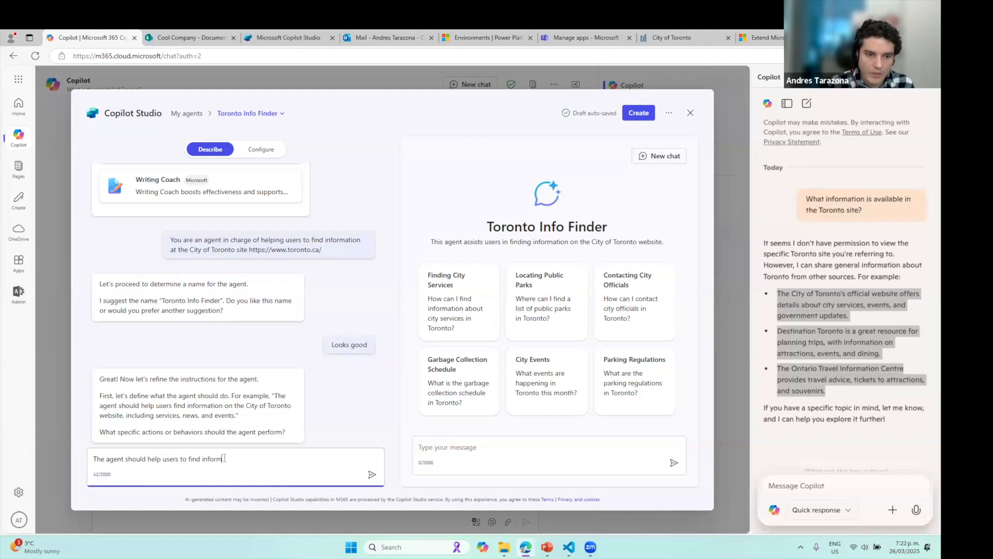
text(ation on the follow)
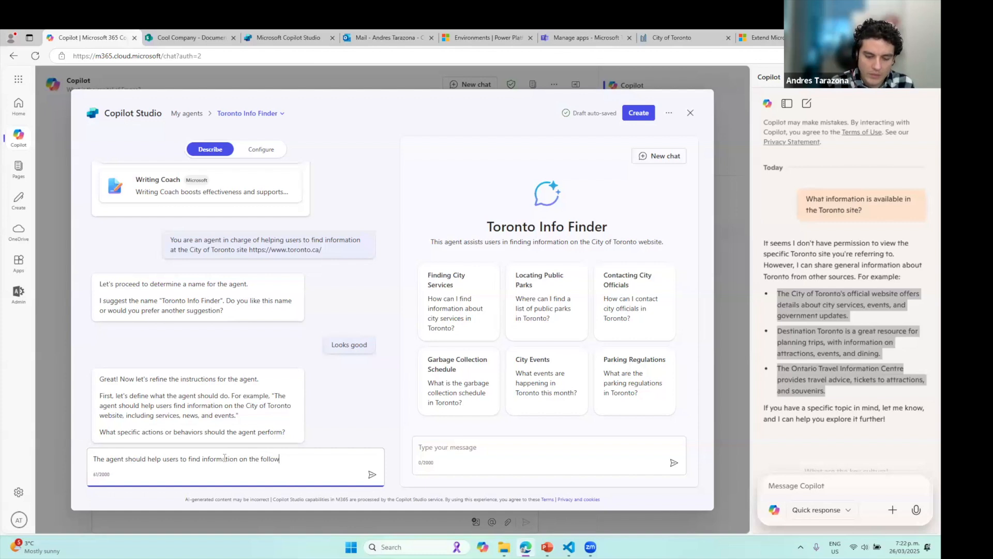
text(ing topics:)
key(shift+Return)
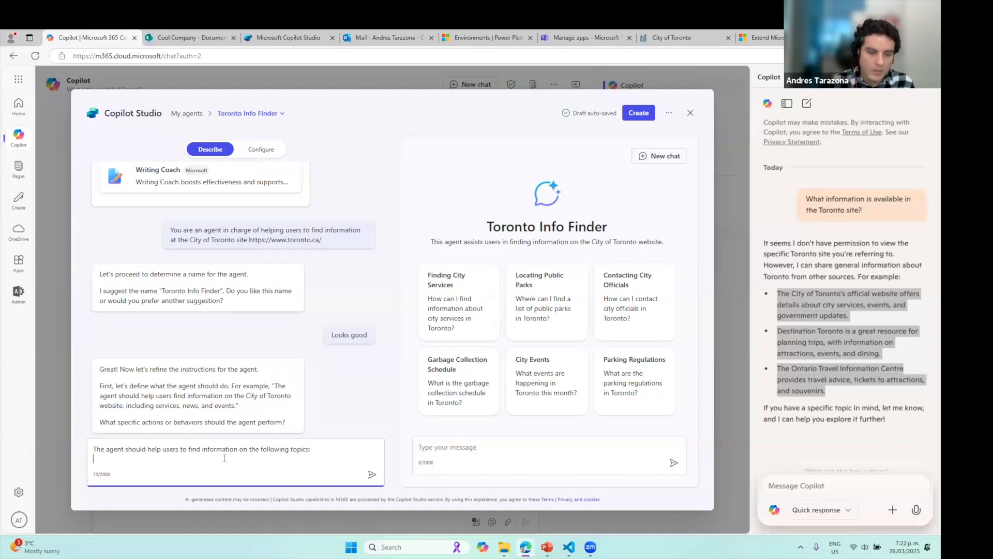
key(ctrl+v)
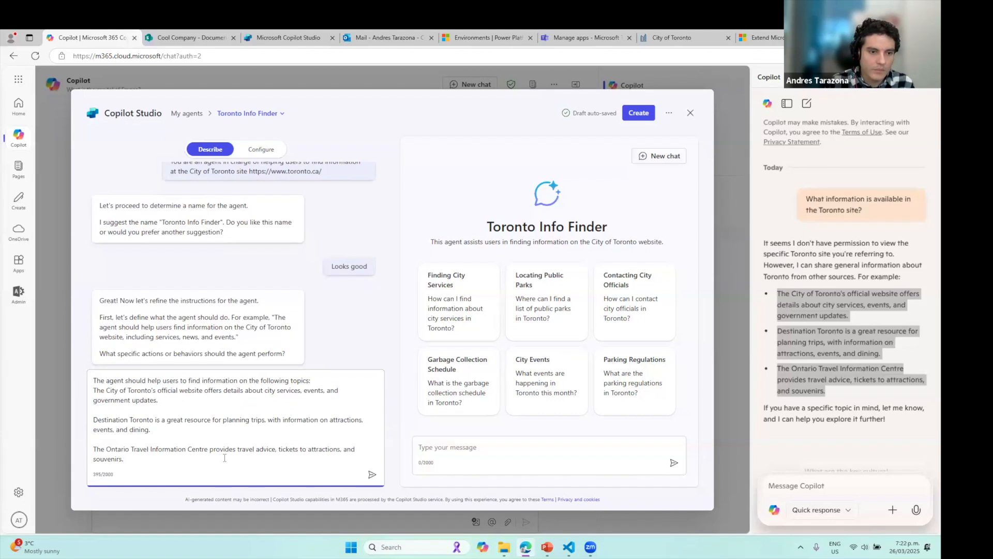
key(Return)
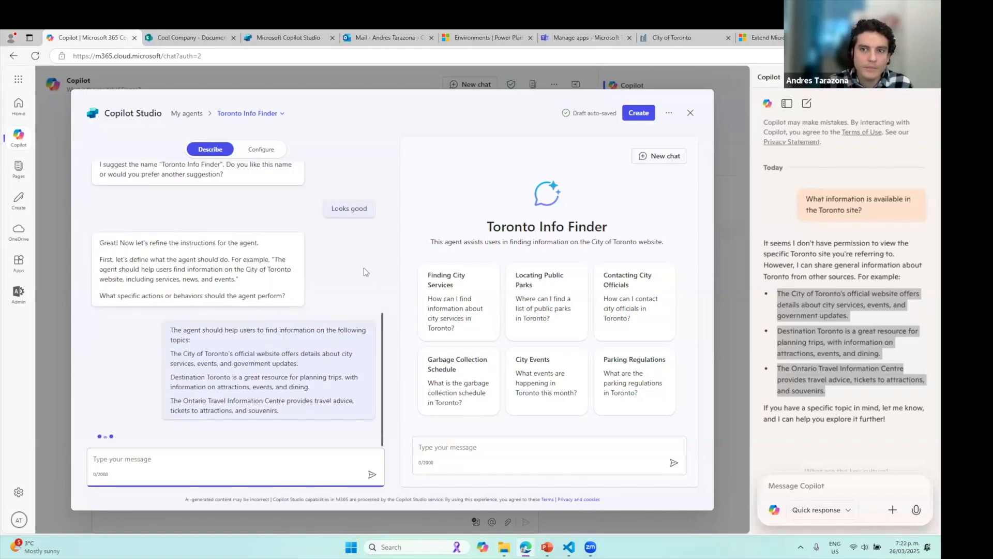
click(927, 77)
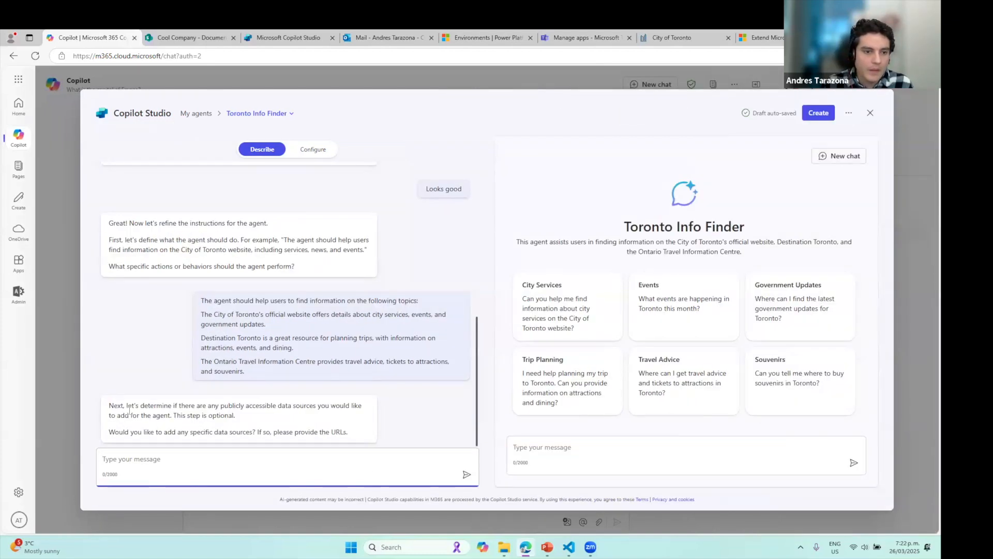
drag(139, 405, 236, 407)
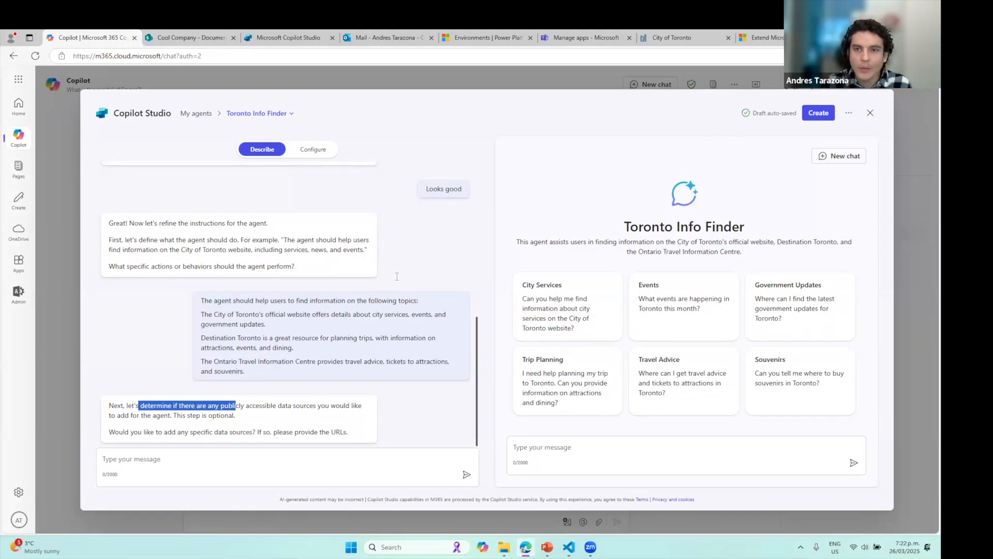
Copy the toronto.ca address from the Toronto tab and send it as the agent's data source
click(713, 40)
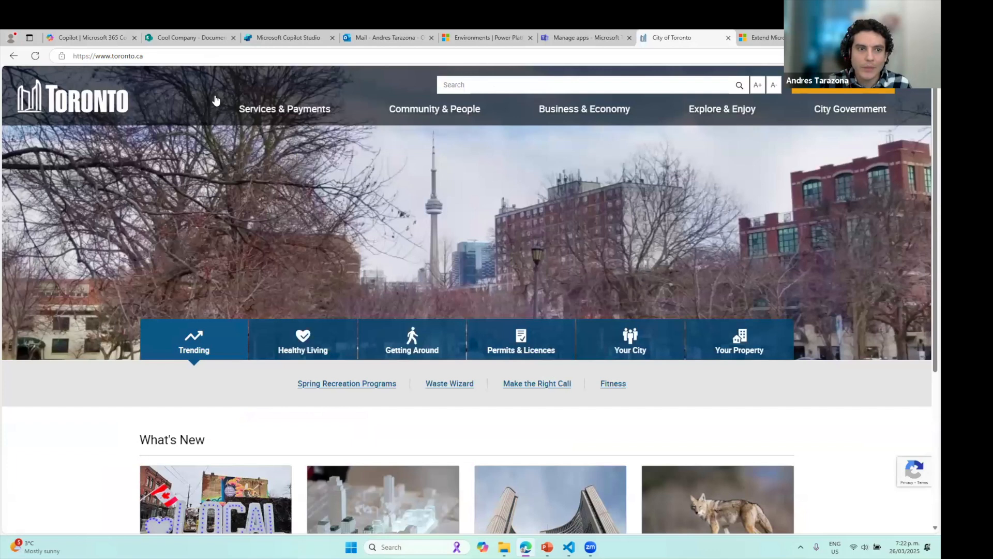
click(184, 55)
key(ctrl+c)
click(83, 32)
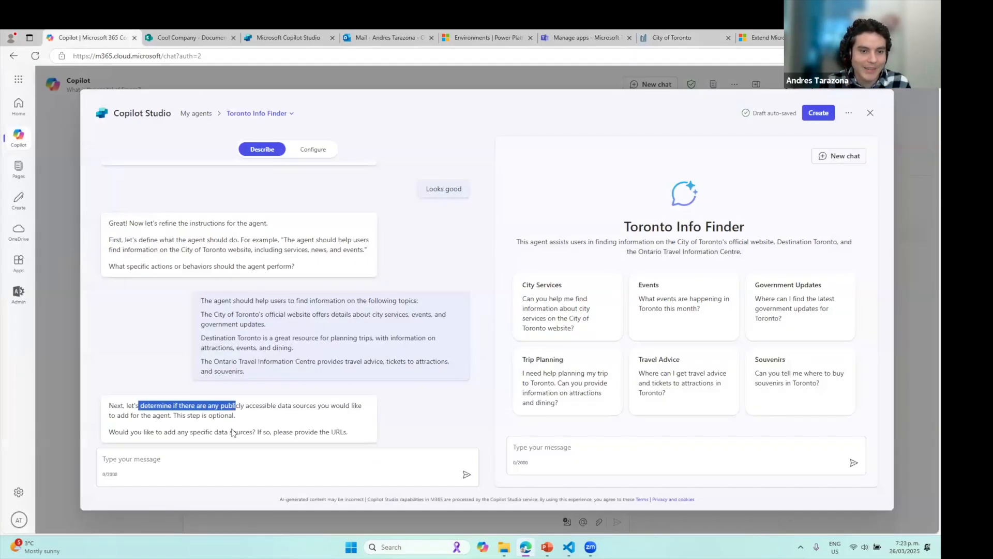
click(219, 459)
key(ctrl+v)
key(Return)
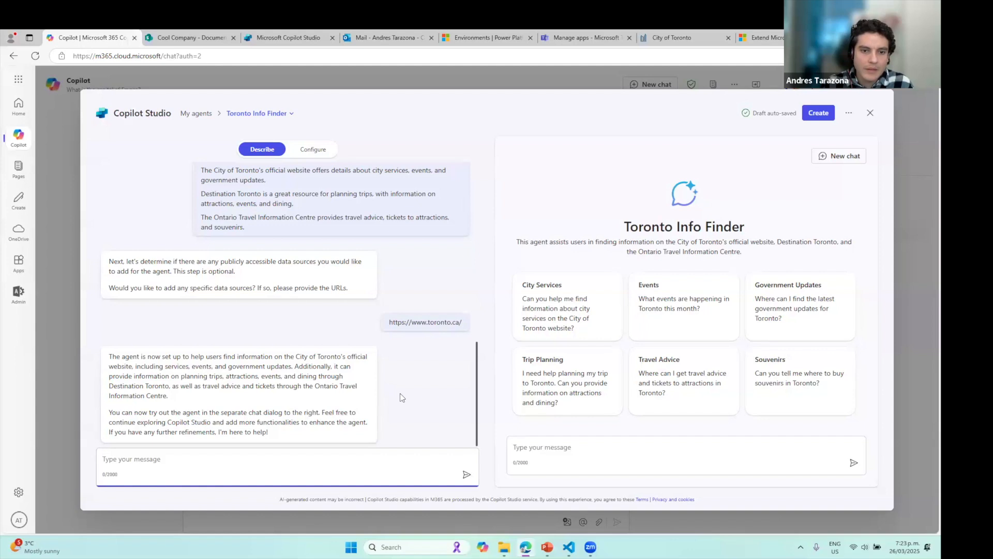
Select the 'Keep the responses short' sentence on the PowerPoint instructions slide
key(alt+Tab)
click(551, 555)
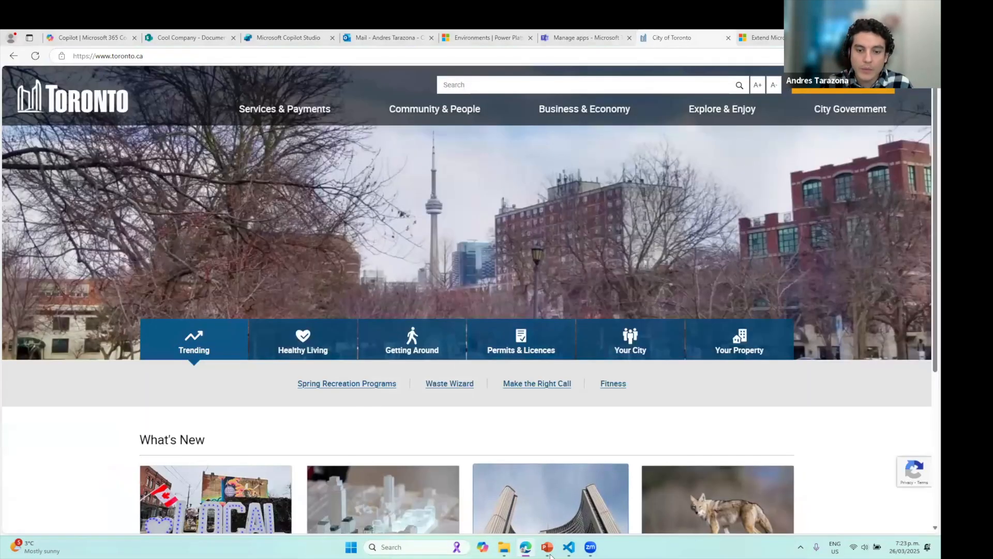
click(512, 333)
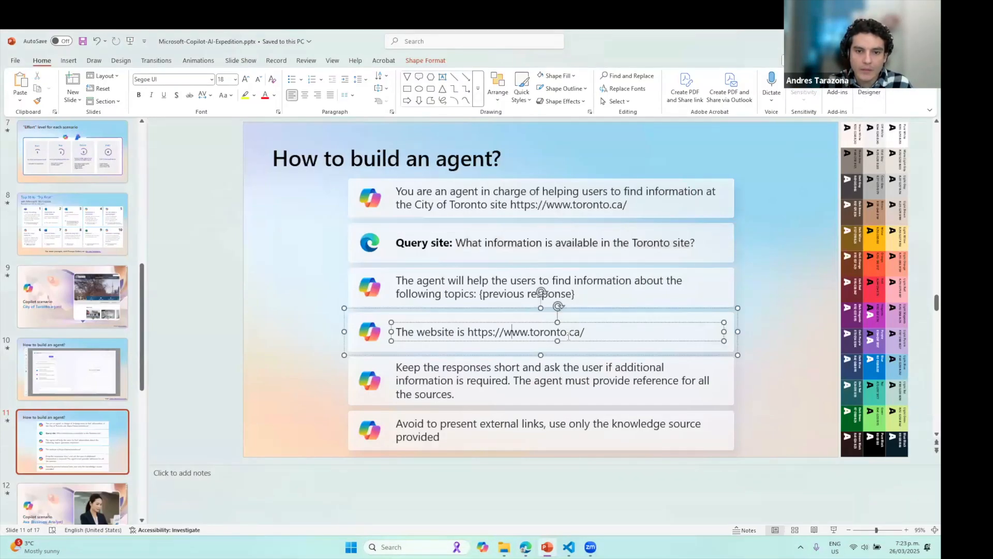
click(408, 371)
drag(468, 395, 395, 367)
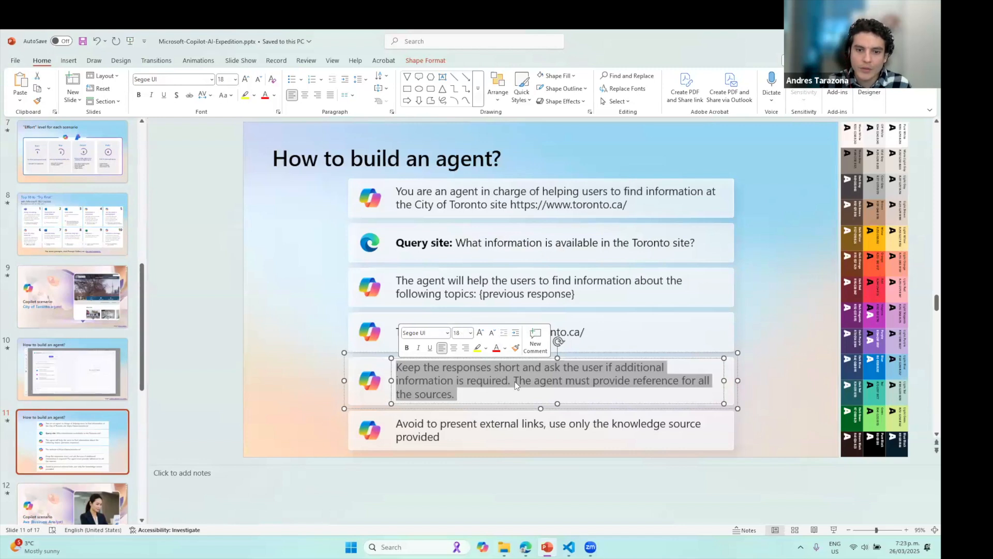
key(alt+Tab)
key(ctrl+v)
key(Return)
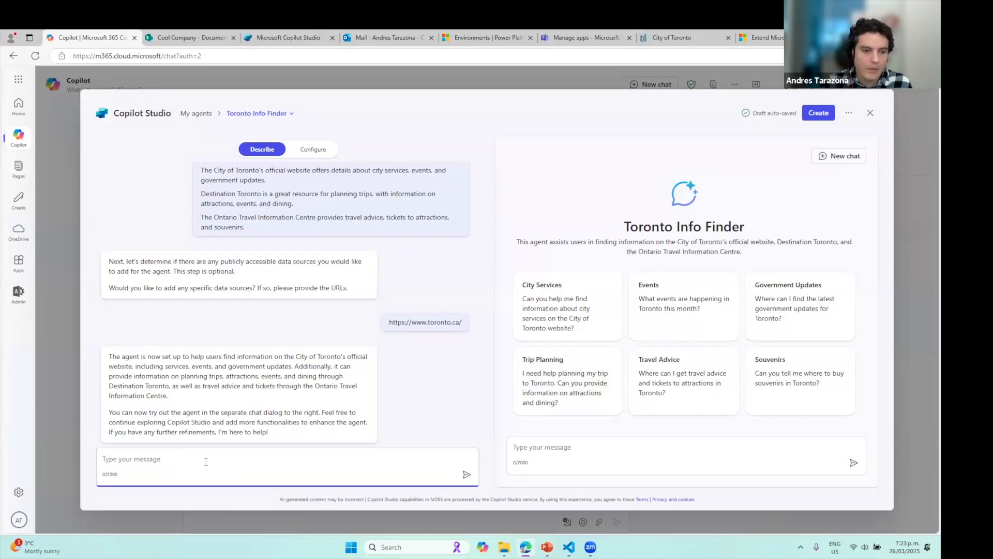
Send the builder the rule to keep responses short and include references
key(alt+Tab)
key(ctrl+c)
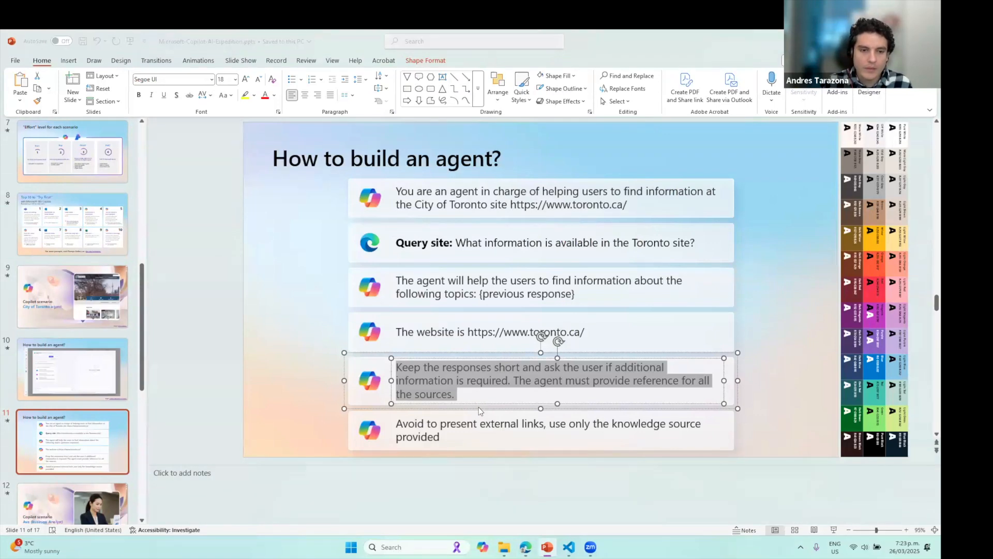
key(alt+Tab)
key(ctrl+v)
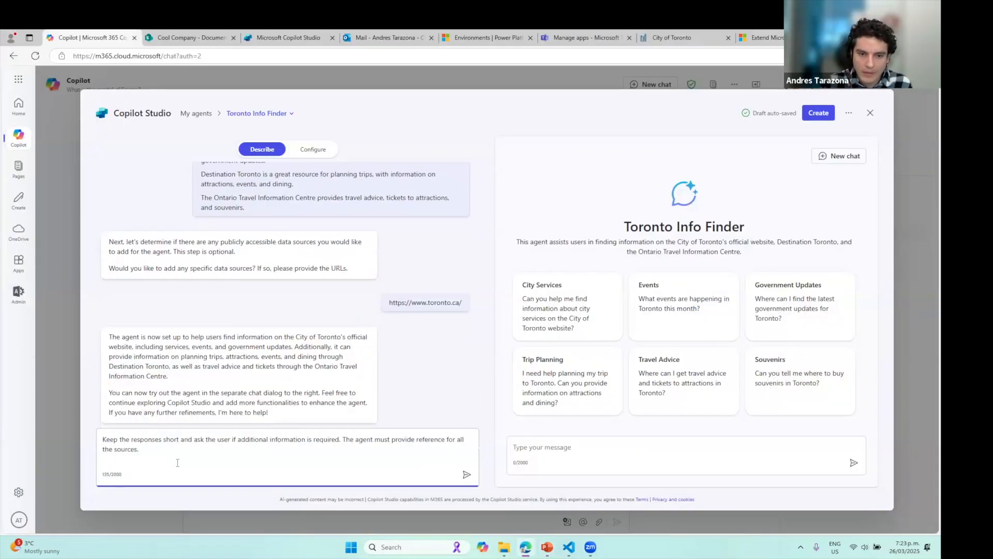
key(Return)
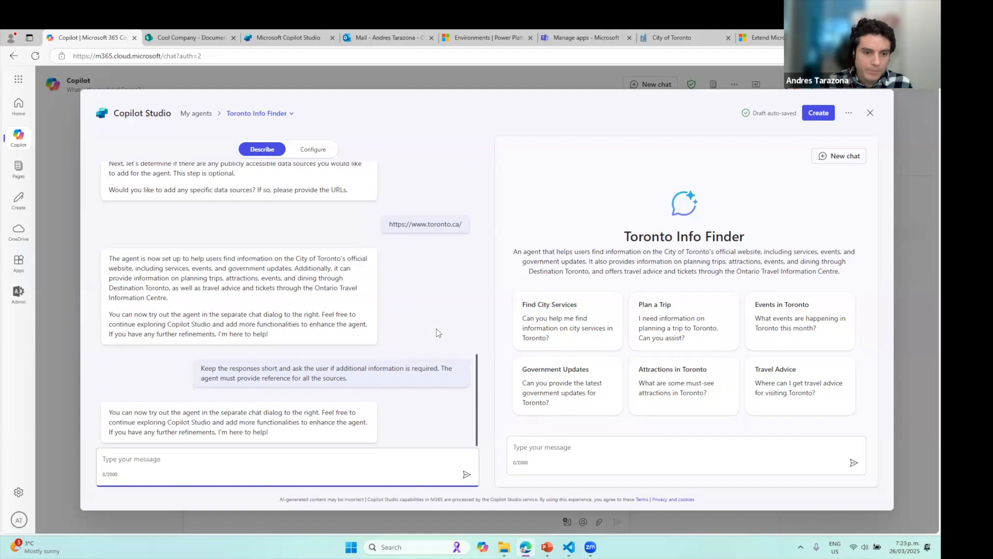
Copy the slide's instruction to avoid external links and send it to the builder
key(alt+Tab)
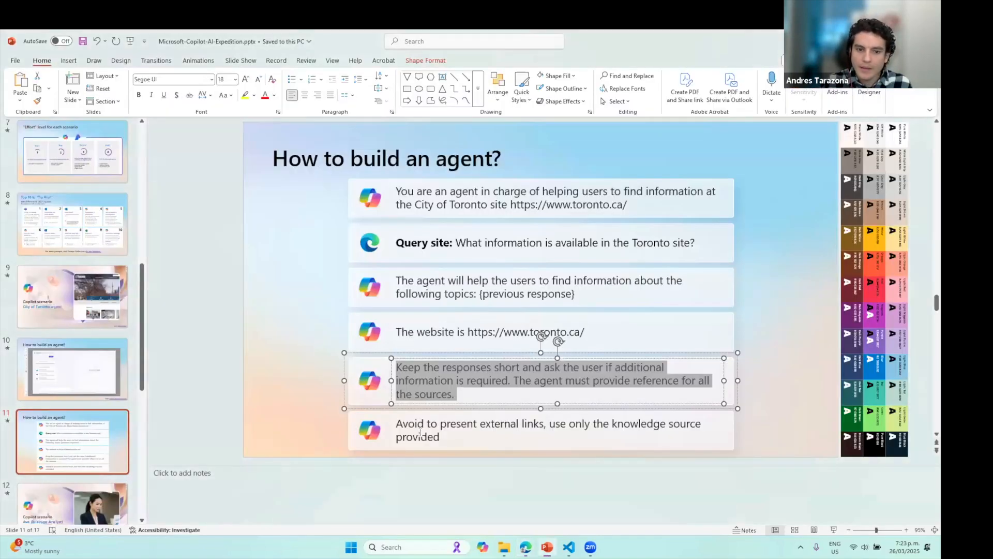
click(420, 435)
drag(401, 427, 517, 466)
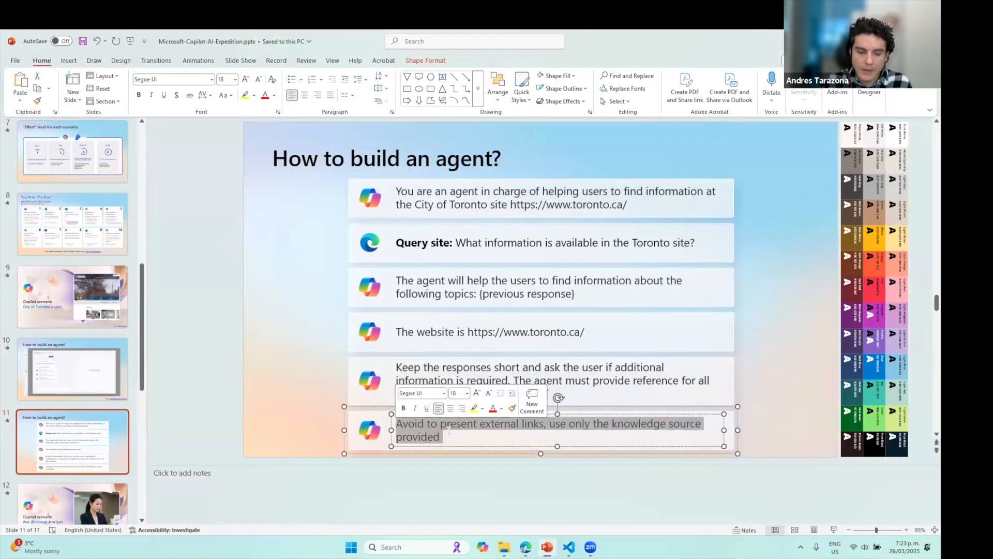
key(alt+Tab)
click(213, 466)
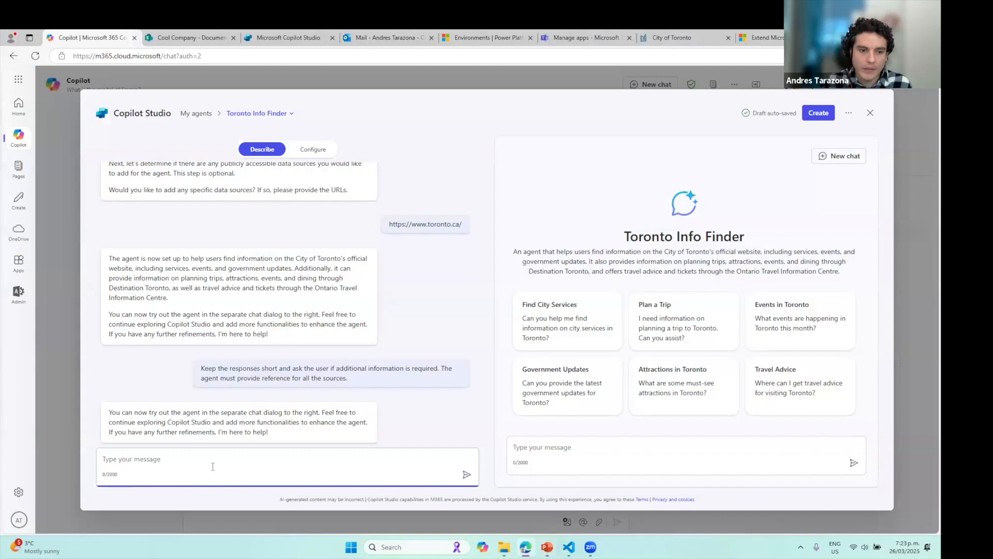
key(ctrl+v)
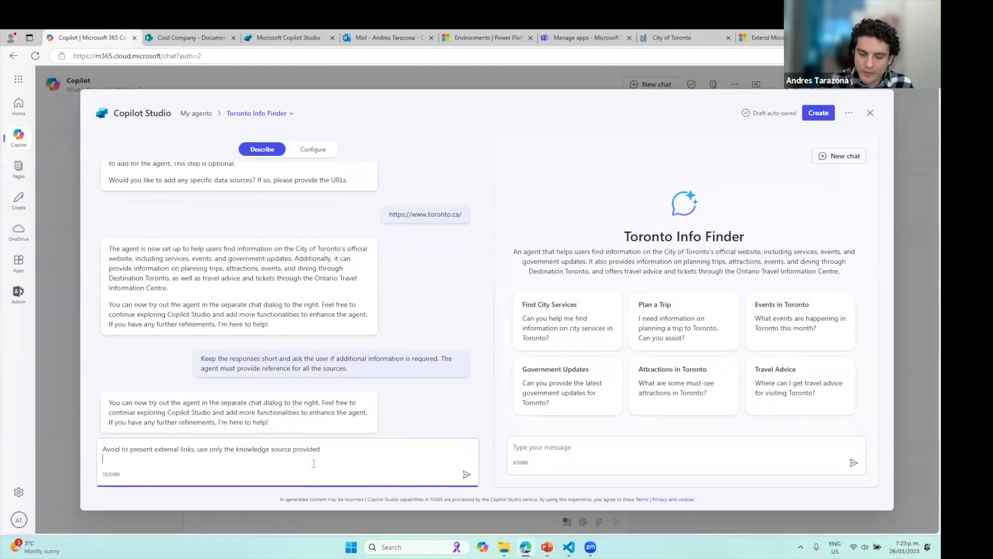
key(BackSpace)
key(Return)
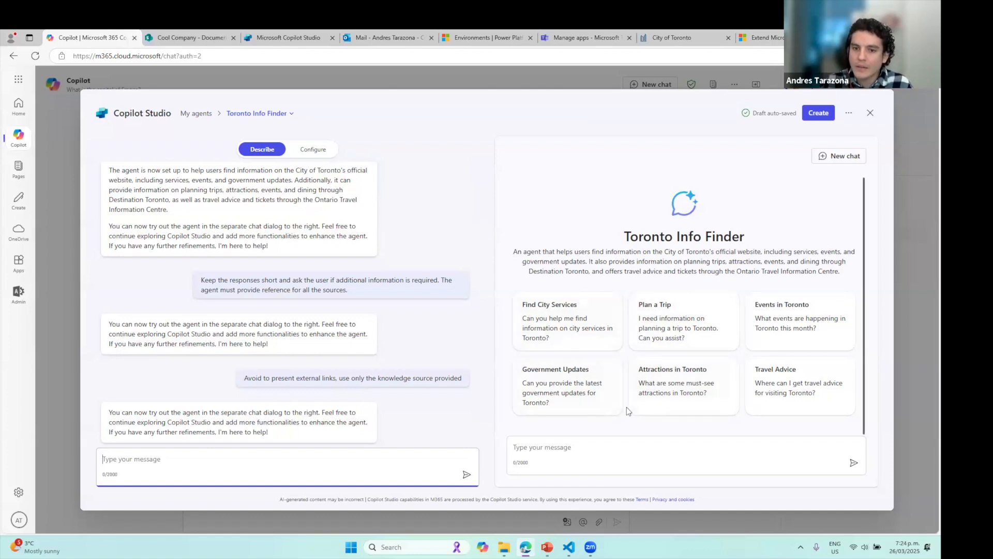
Ask the agent the Find City Services starter question and scroll through the answer
click(575, 334)
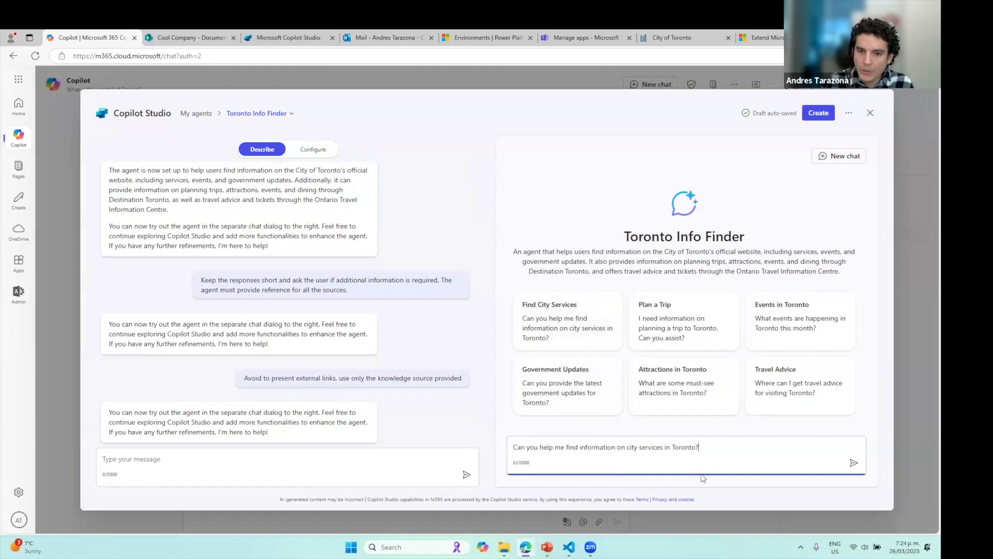
key(Return)
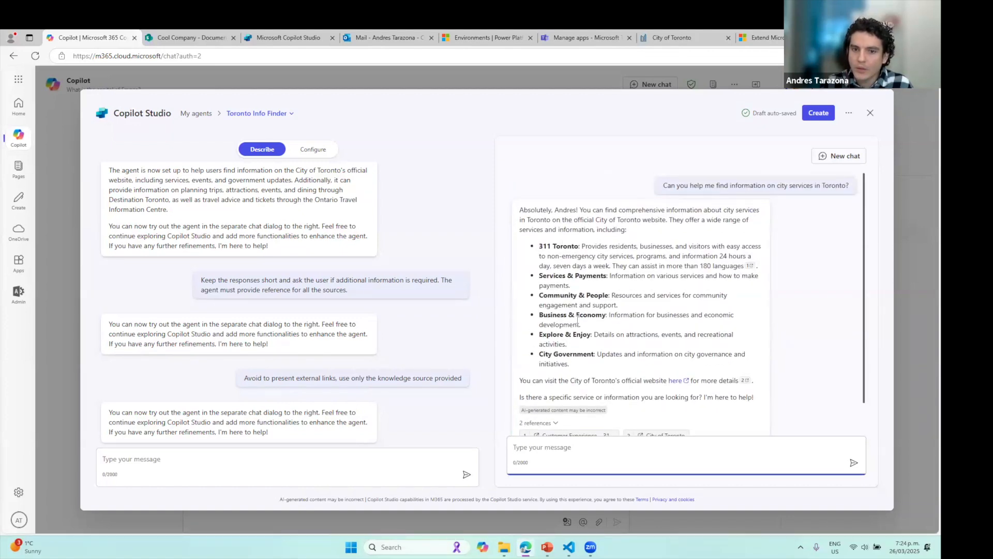
scroll(642, 340, down, 1)
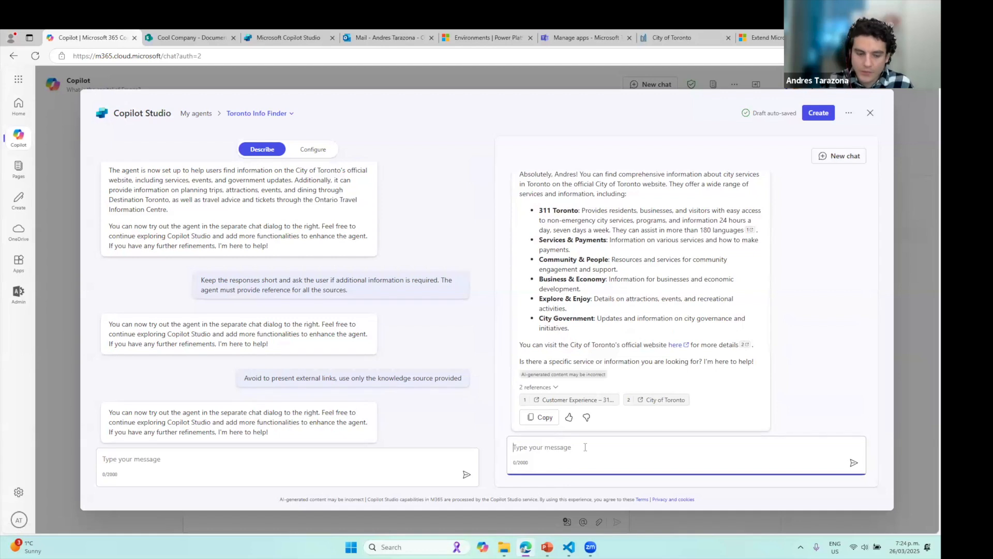
Ask 'How can I adopt a pet in Toronto?' and open the cited Adopt a Pet page
text(How can I adop)
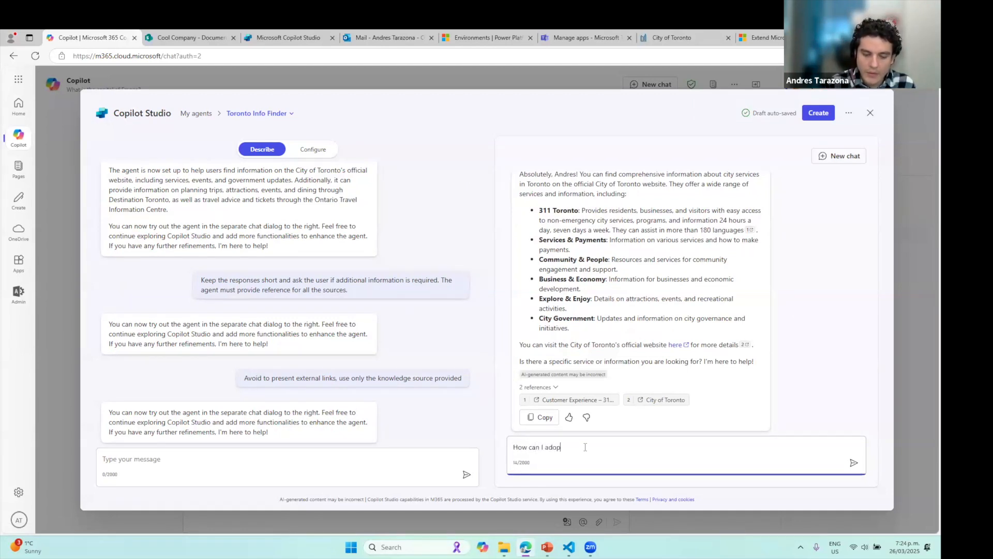
text(t a pet in Toronto)
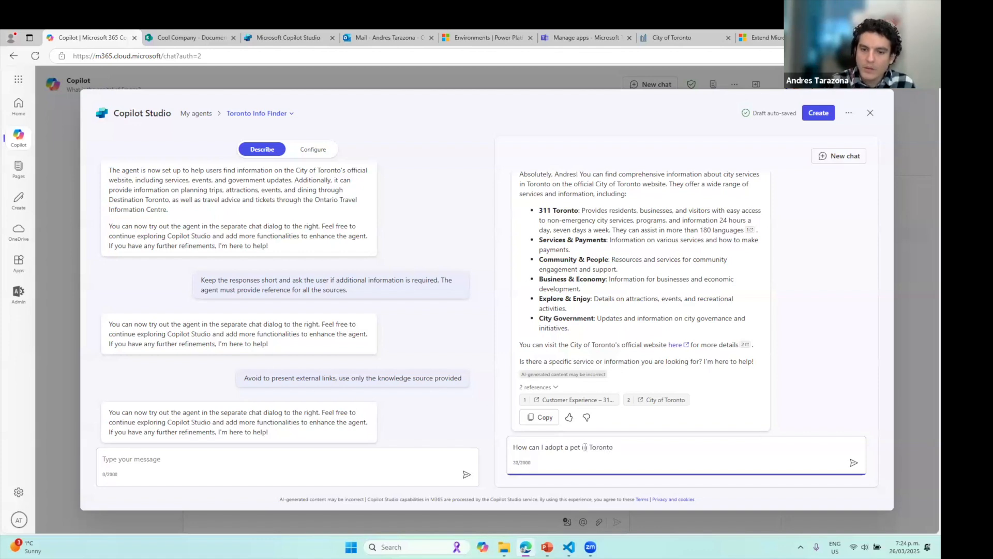
text(?)
key(Return)
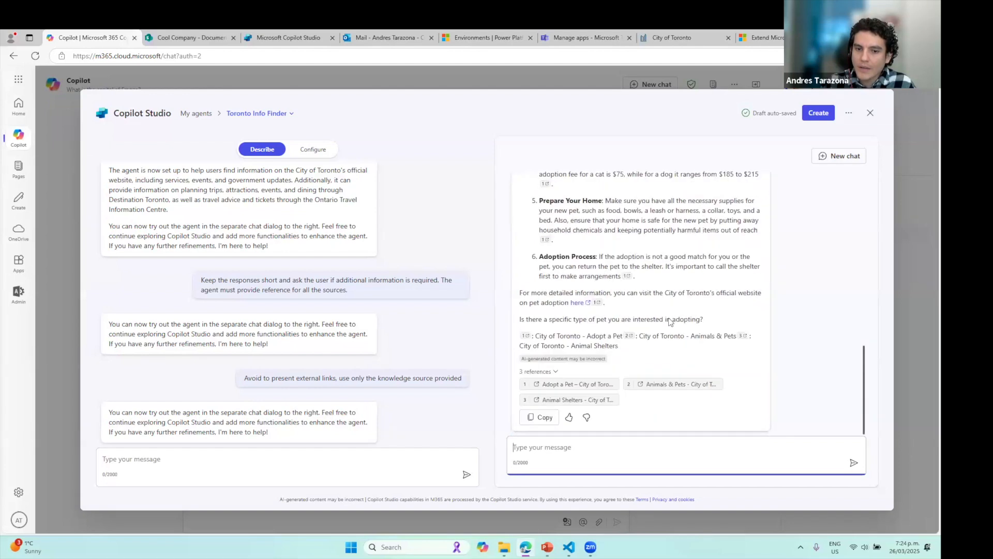
click(578, 384)
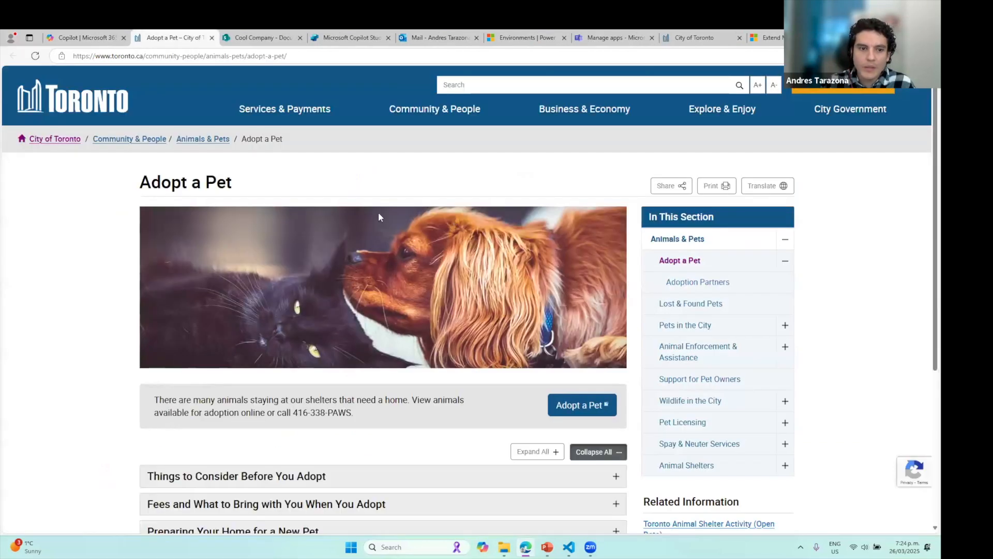
Leave the Adopt a Pet page for the City of Toronto homepage, then return to the Copilot builder
triple_click(307, 188)
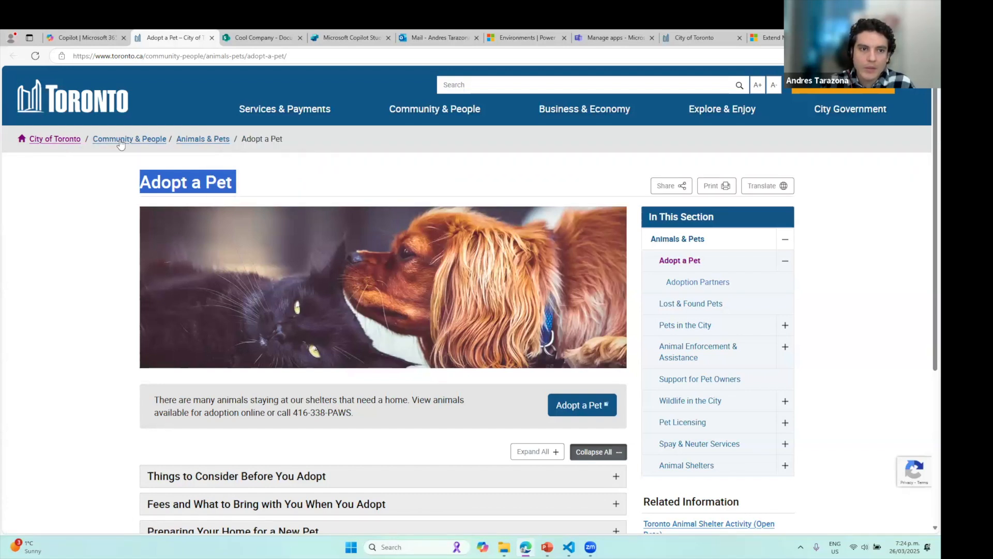
click(60, 140)
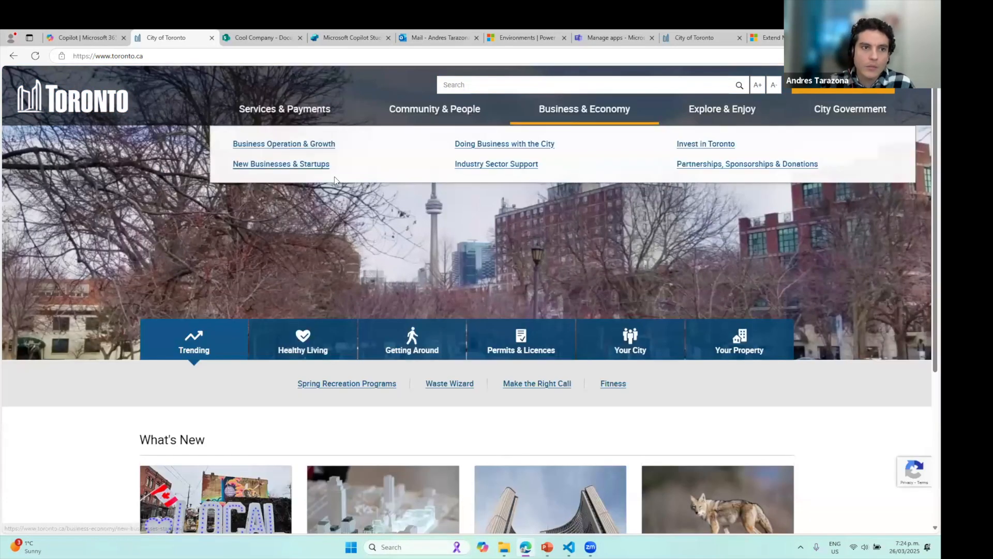
click(81, 37)
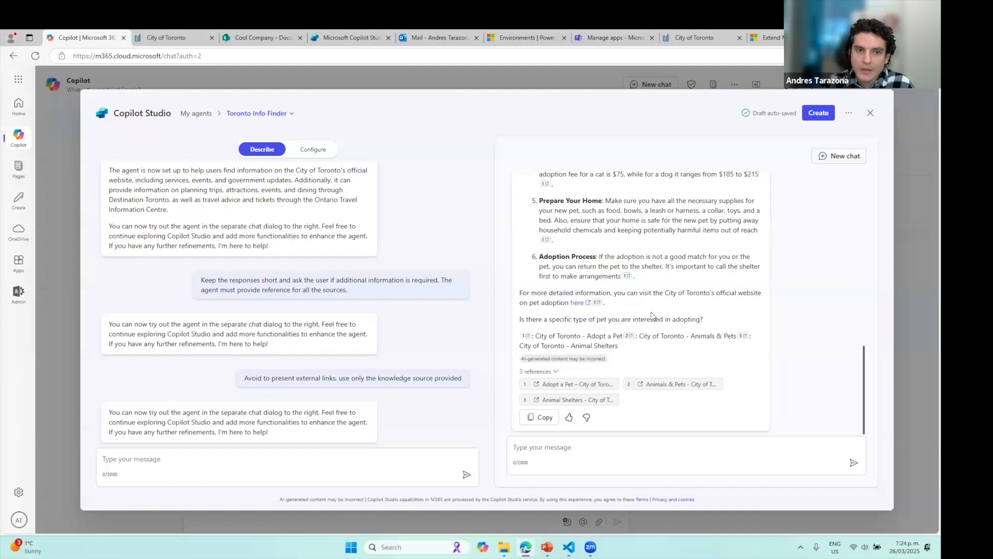
click(309, 151)
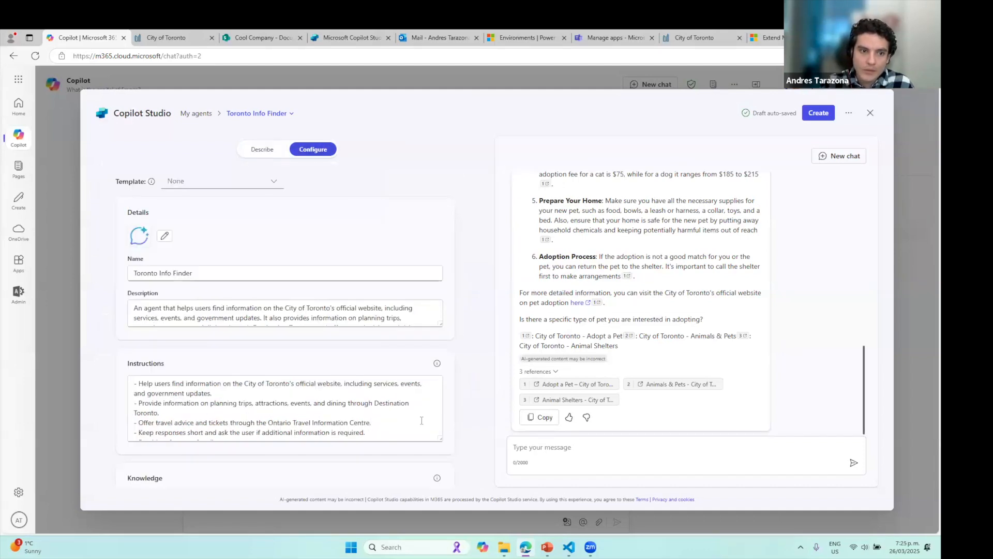
scroll(384, 357, down, 5)
scroll(384, 357, up, 1)
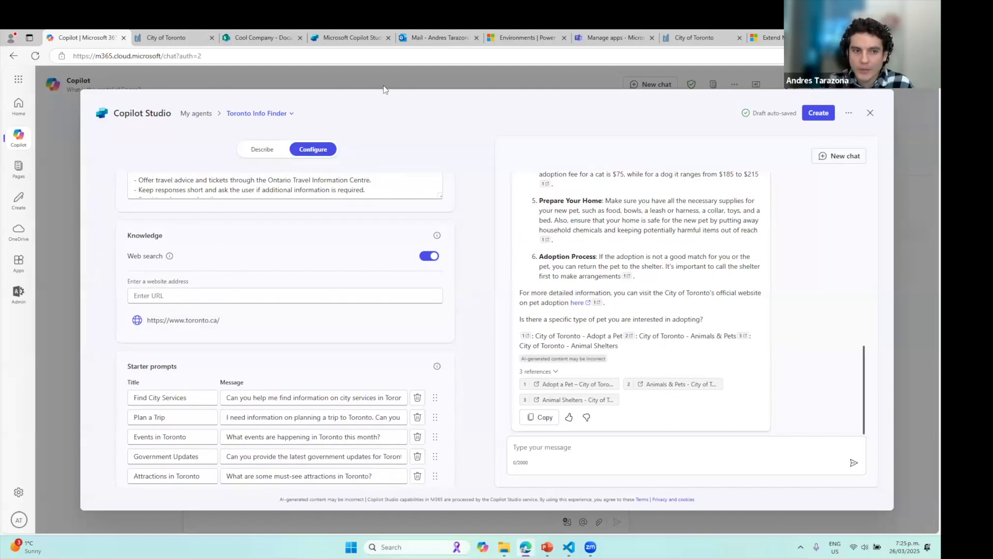
click(260, 151)
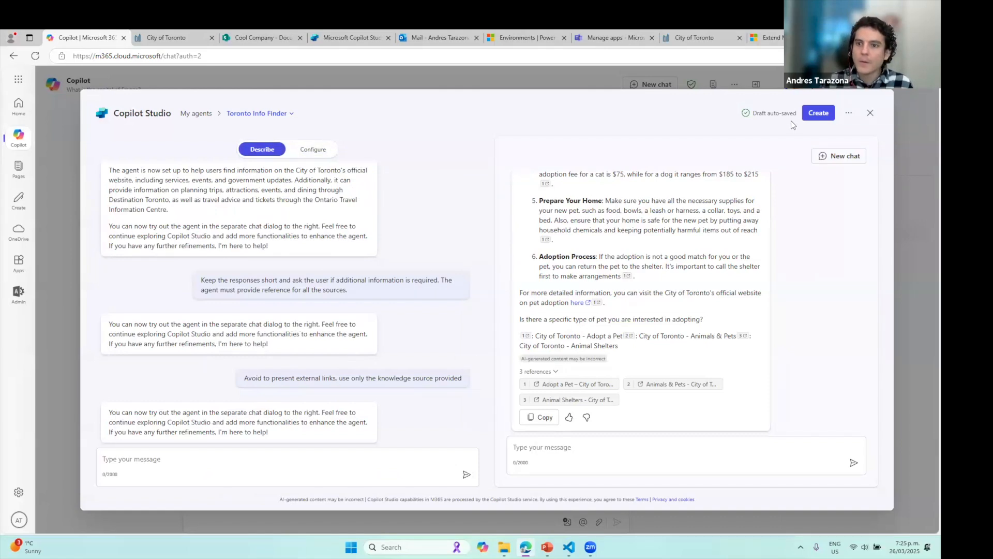
click(819, 113)
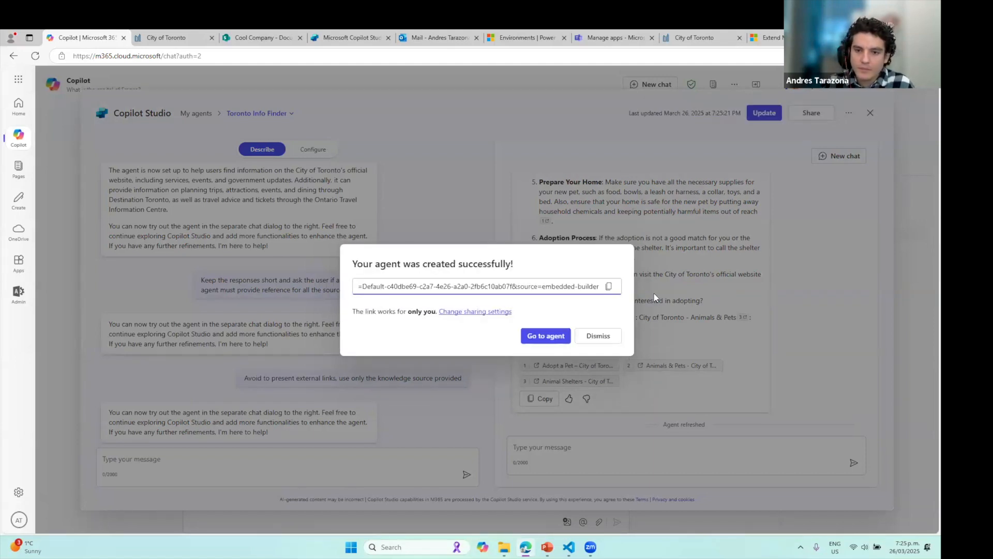
Copy the Toronto Info Finder link and try the sharing options, keeping it shared with only you
click(609, 286)
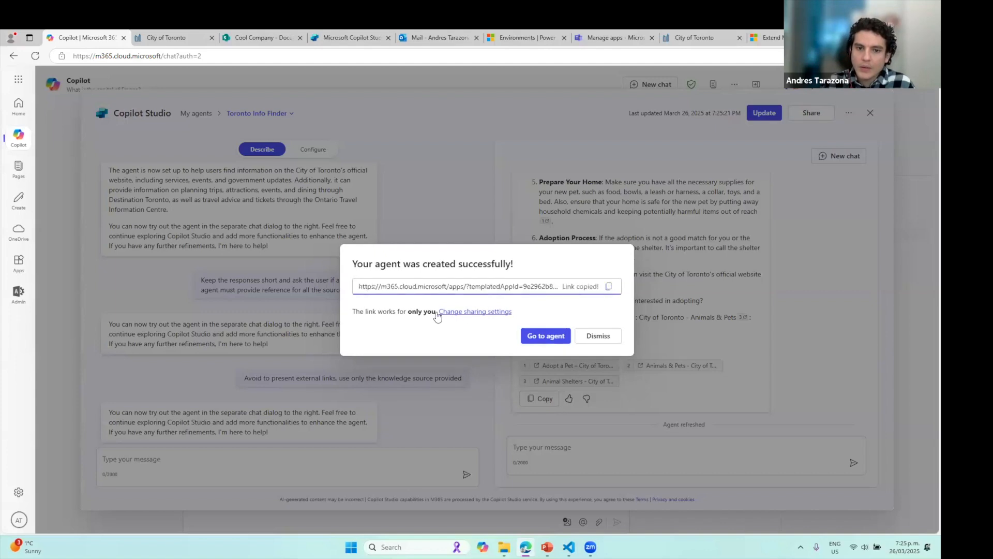
click(483, 313)
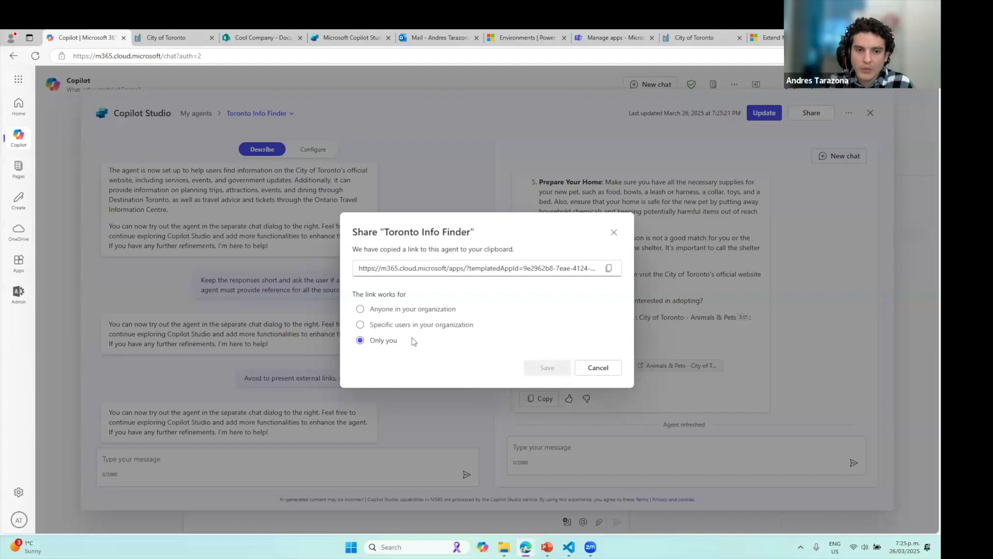
click(391, 310)
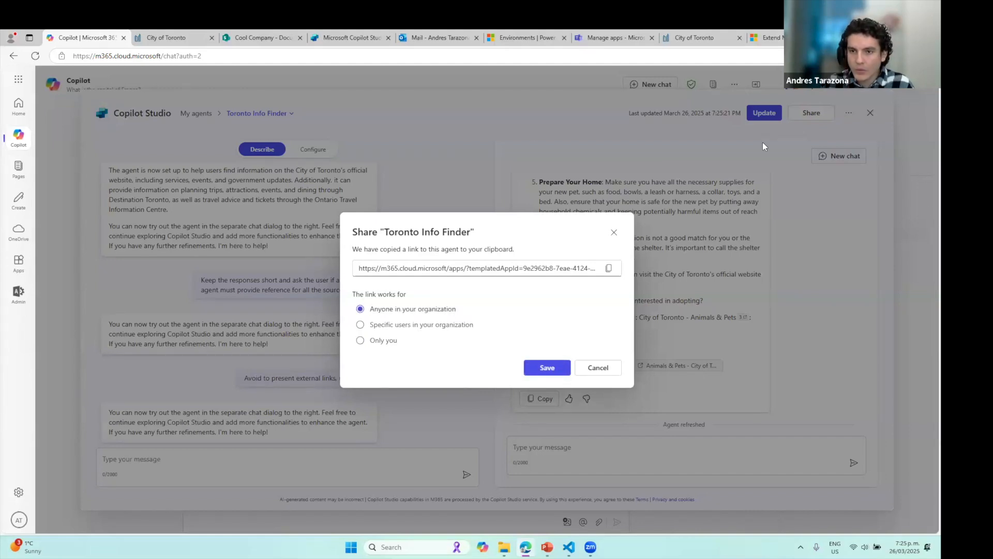
click(433, 325)
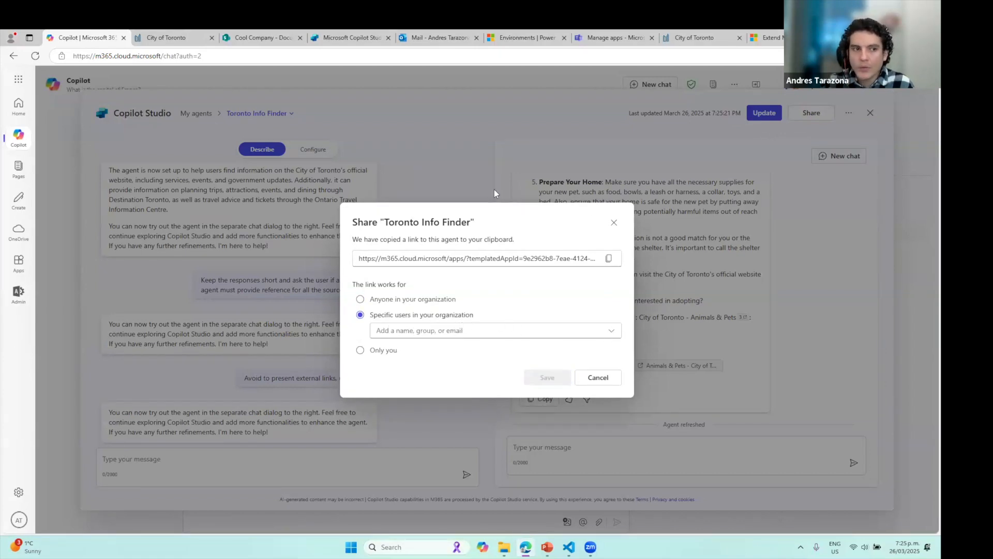
click(612, 332)
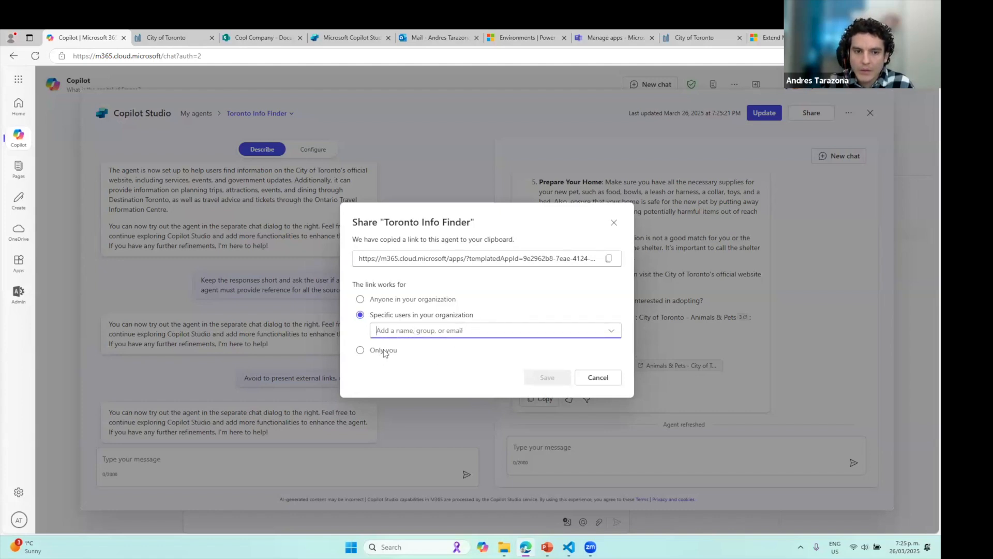
click(361, 350)
click(608, 268)
click(598, 368)
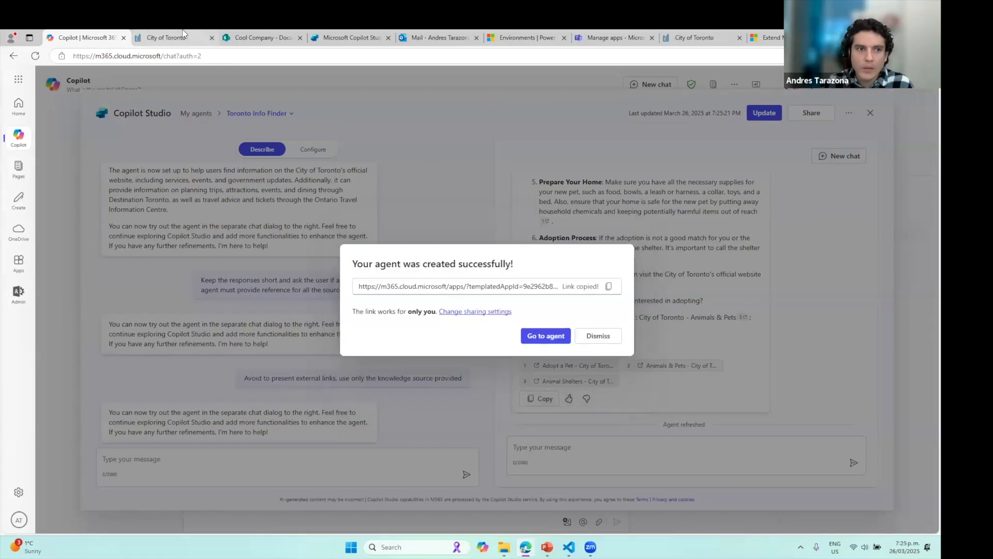
Load the copied agent link in the City of Toronto tab
click(171, 37)
click(201, 56)
key(ctrl+v)
key(Return)
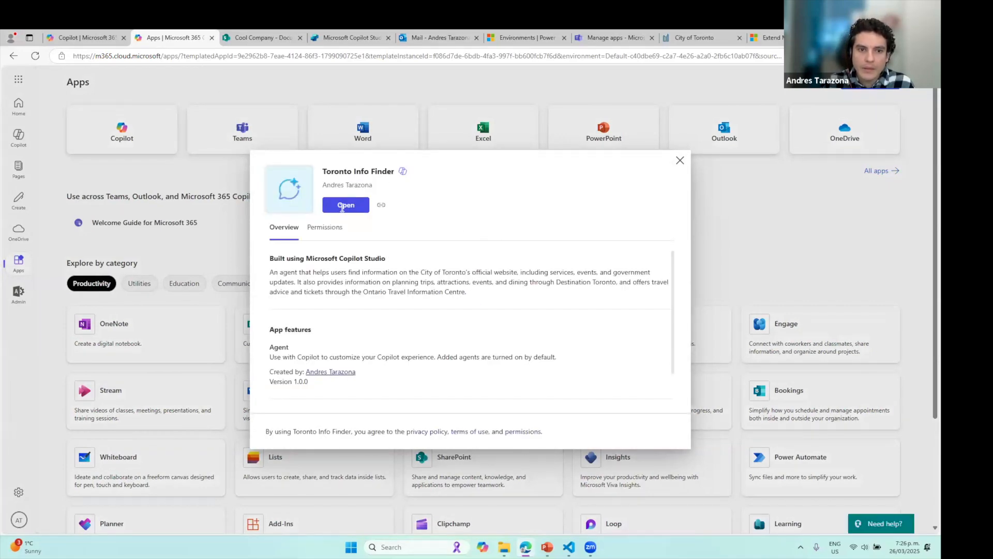
Open Toronto Info Finder from its details dialog on the Apps page
click(343, 206)
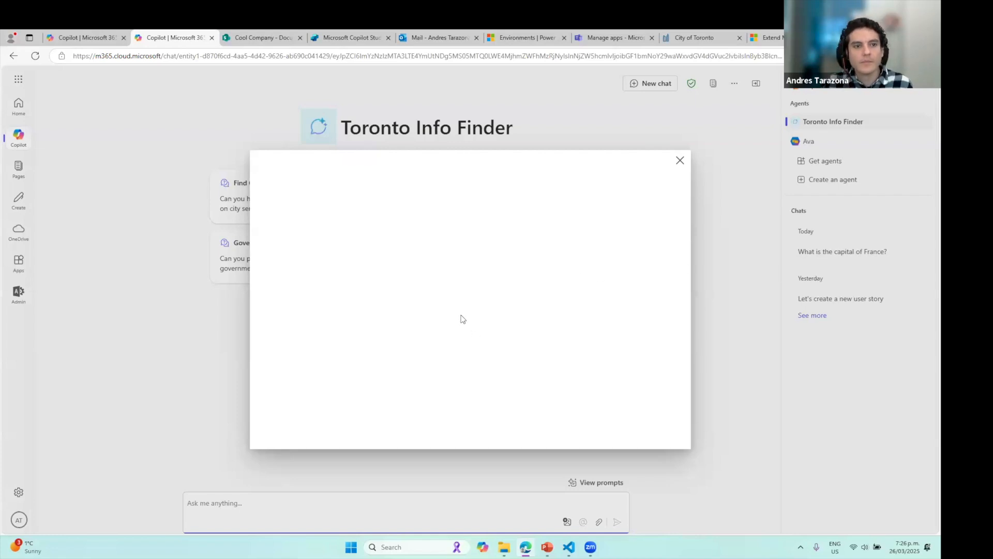
Send Toronto Info Finder the Find City Services starter question
click(680, 160)
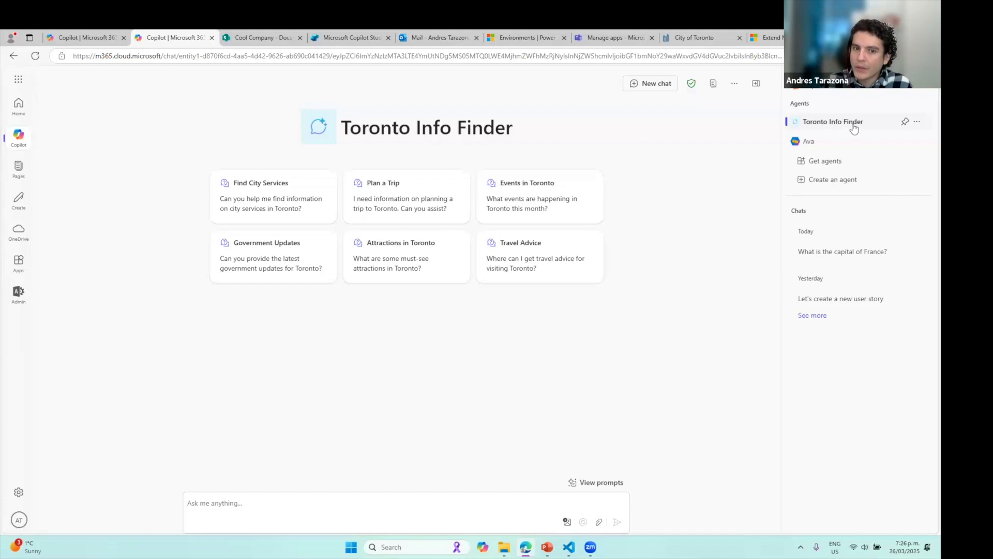
click(285, 205)
key(Return)
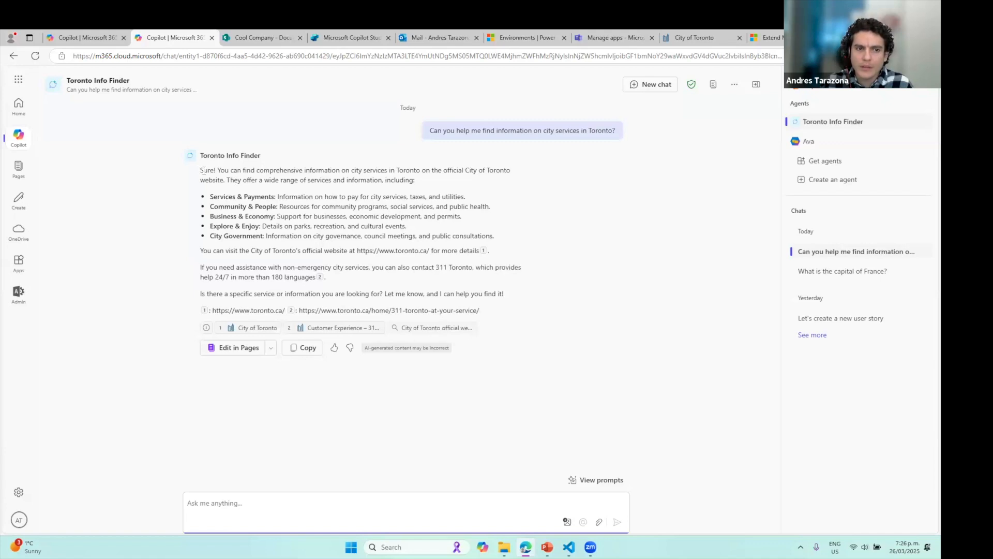
Review the agent's city-services answer, then return to the Copilot home page
drag(201, 171, 495, 314)
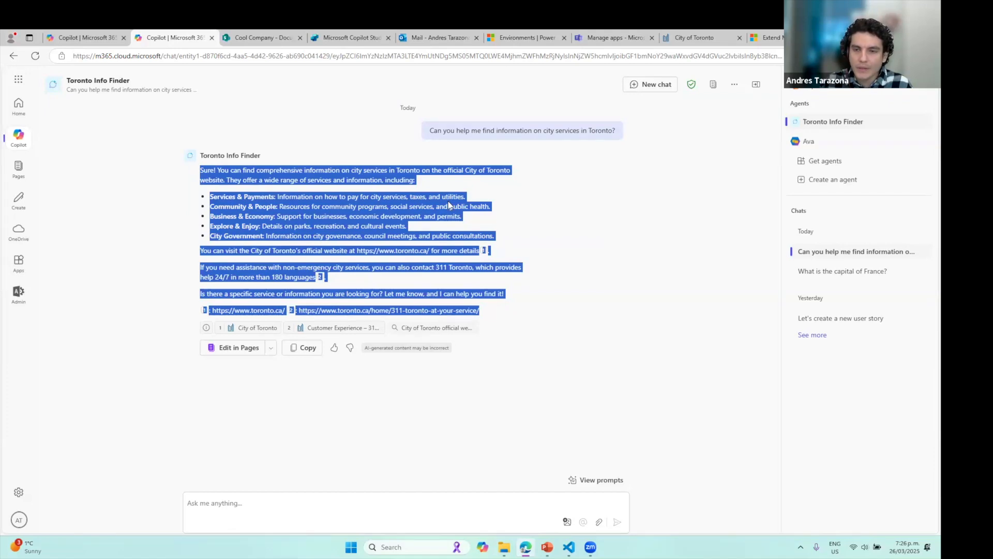
click(522, 253)
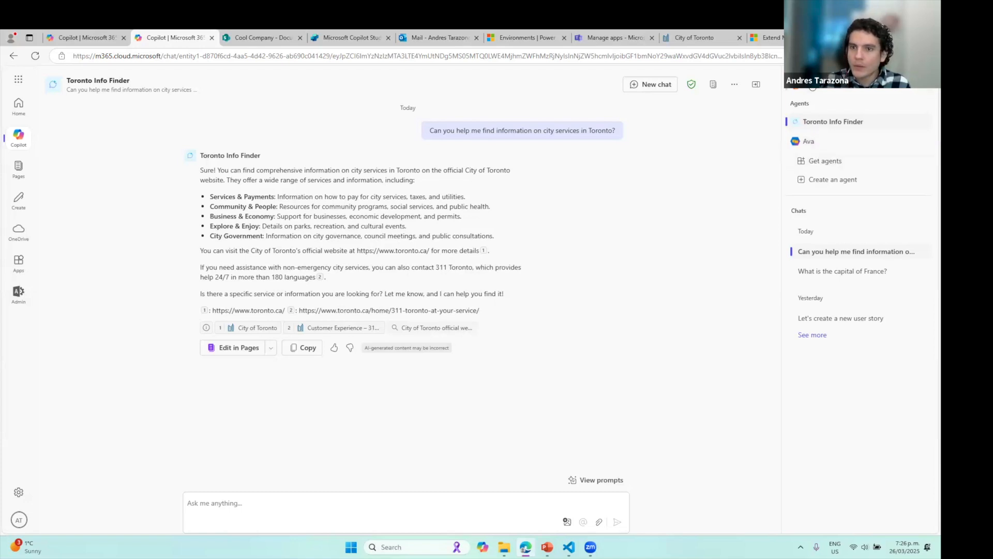
click(815, 87)
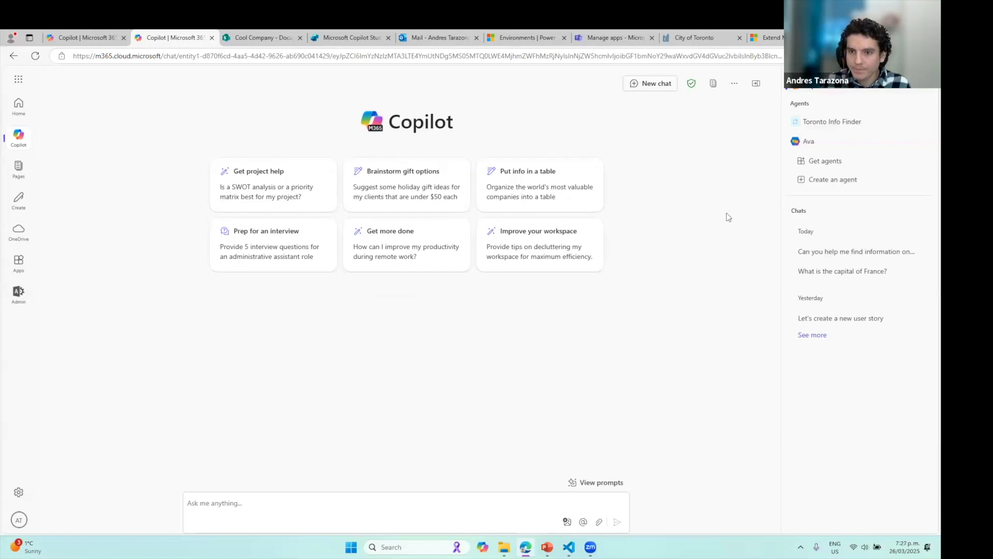
click(809, 142)
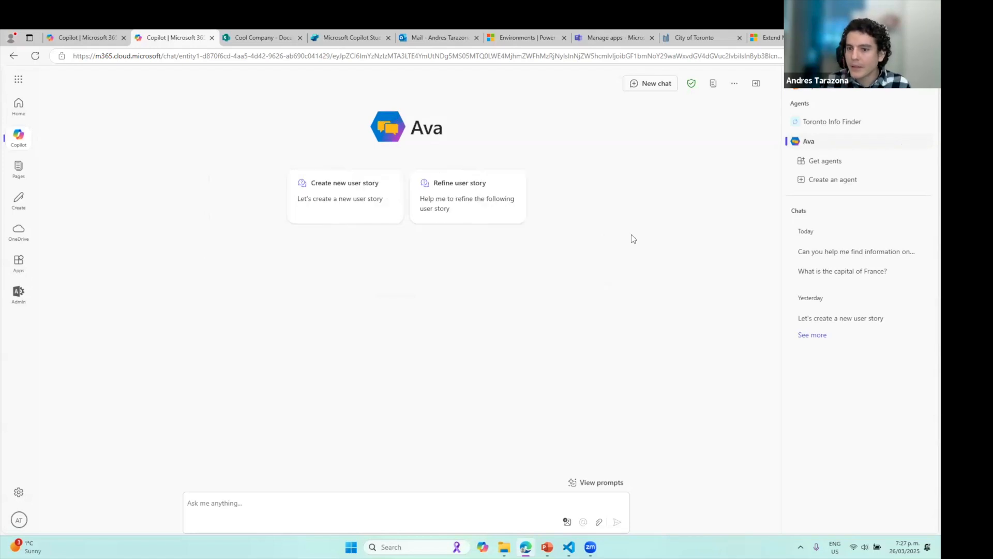
click(869, 318)
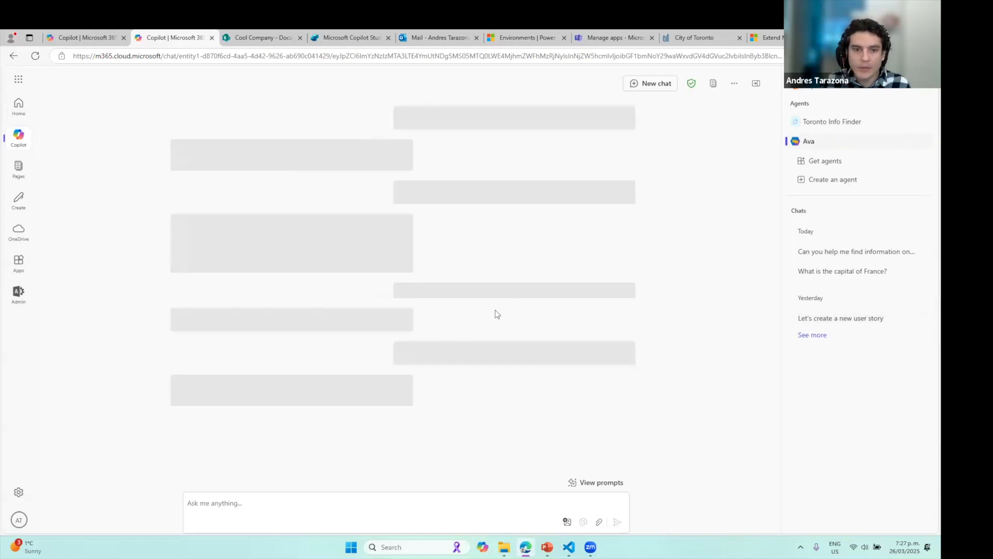
scroll(473, 297, up, 15)
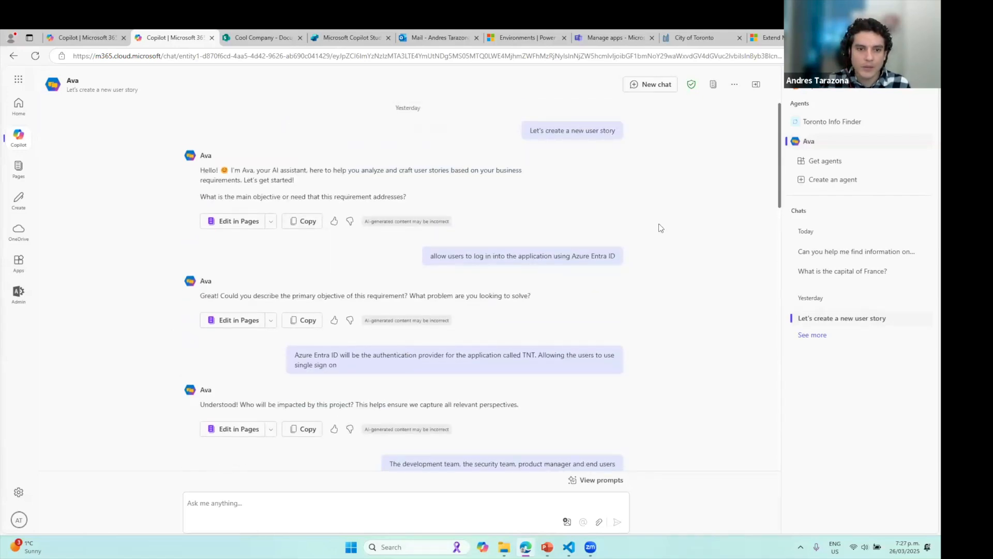
drag(531, 130, 600, 146)
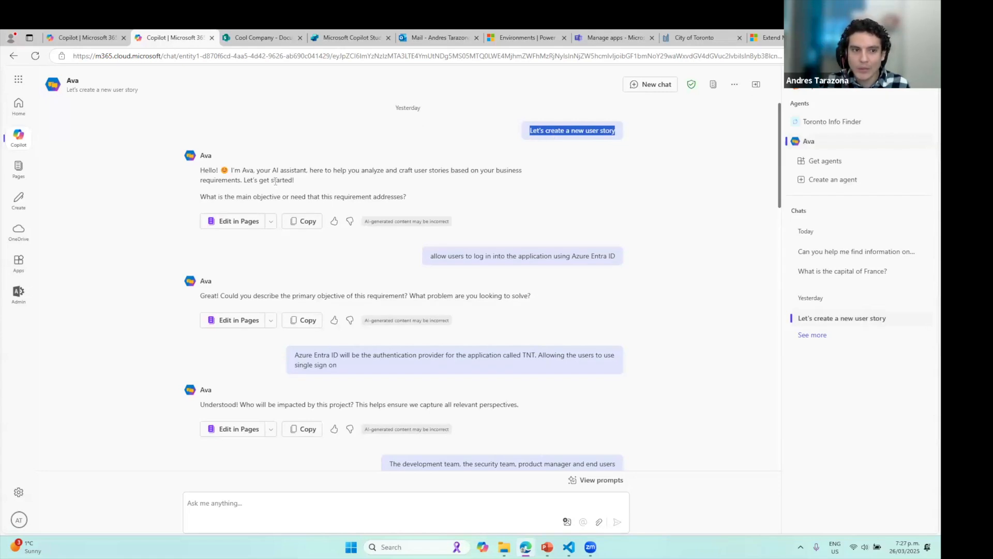
drag(205, 197, 416, 199)
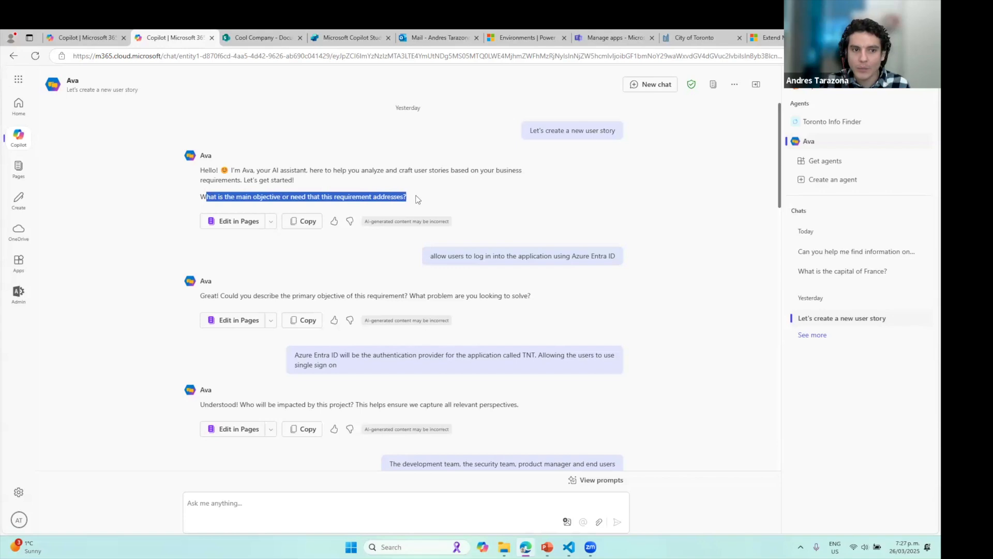
drag(432, 256, 624, 266)
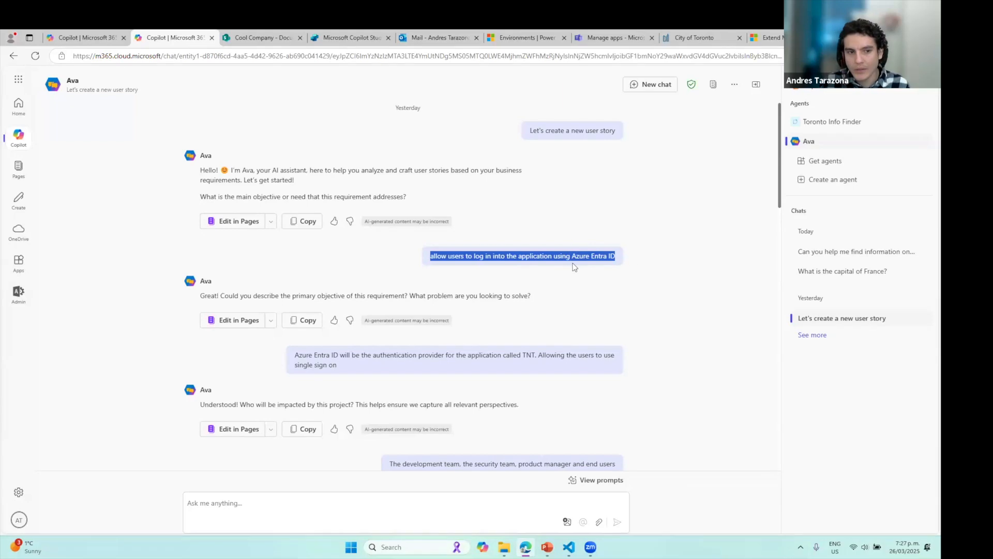
scroll(510, 255, down, 2)
drag(207, 199, 541, 202)
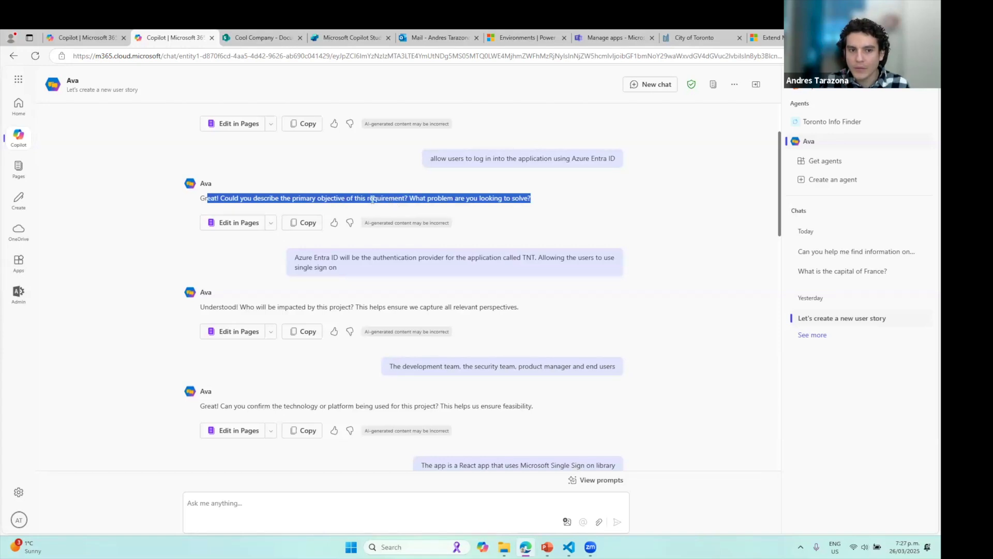
drag(341, 269, 286, 260)
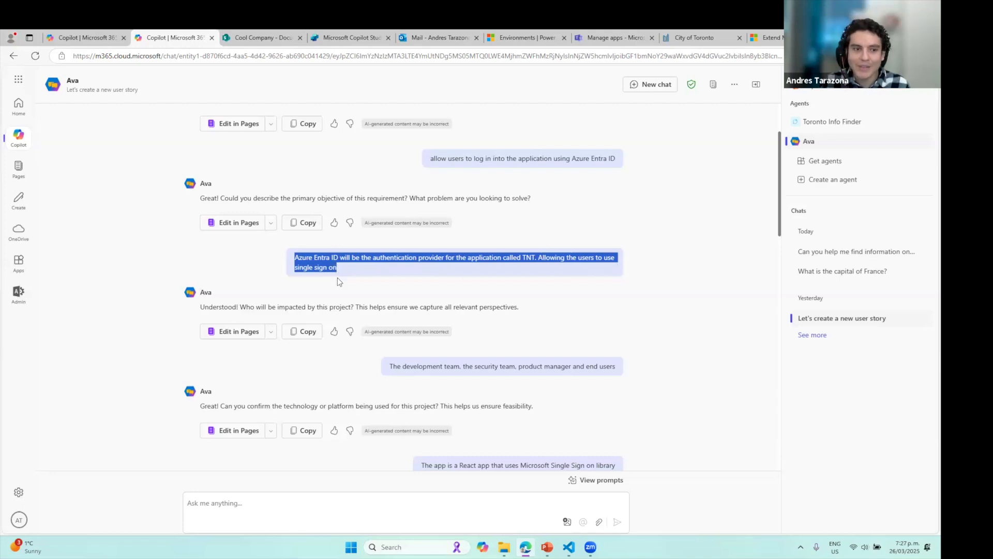
drag(205, 307, 359, 302)
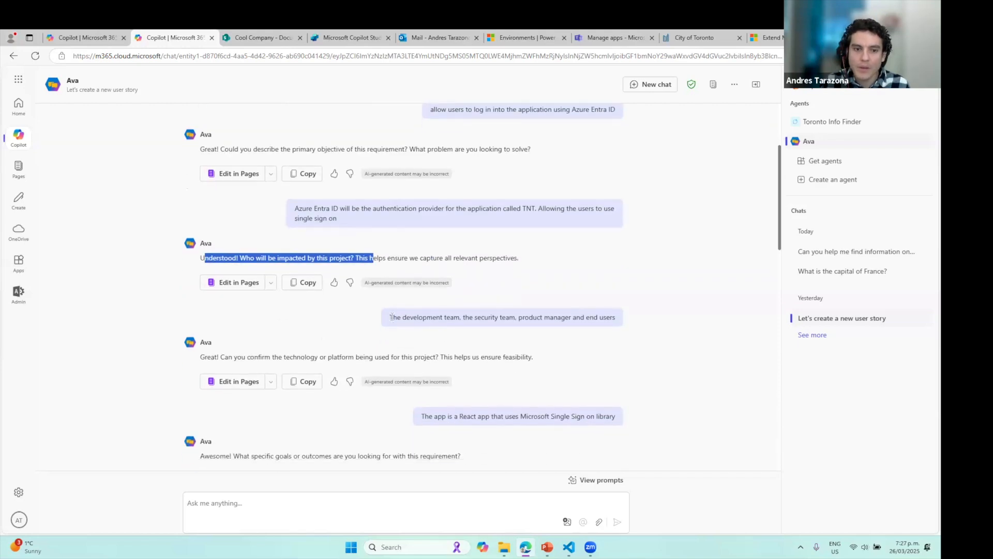
click(434, 317)
drag(393, 317, 616, 320)
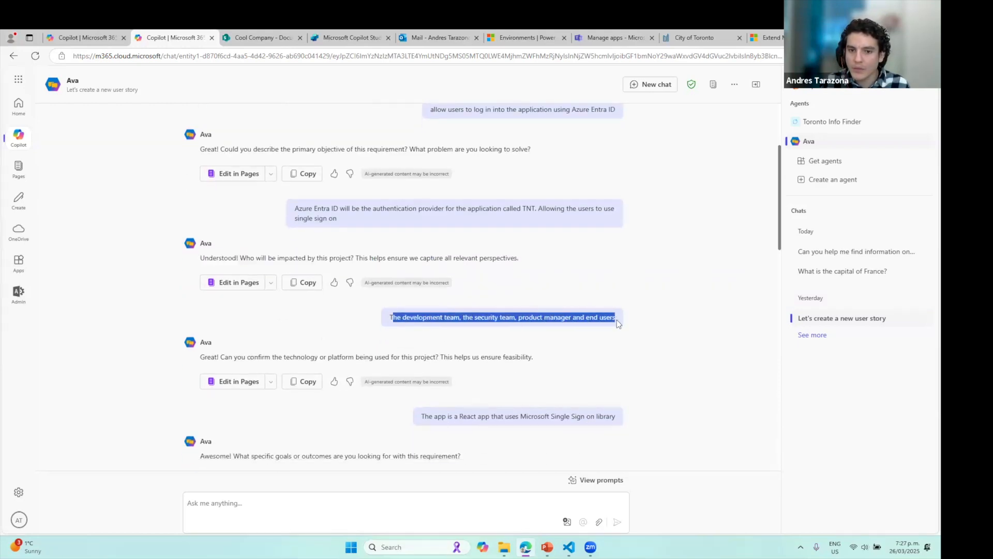
scroll(598, 352, down, 2)
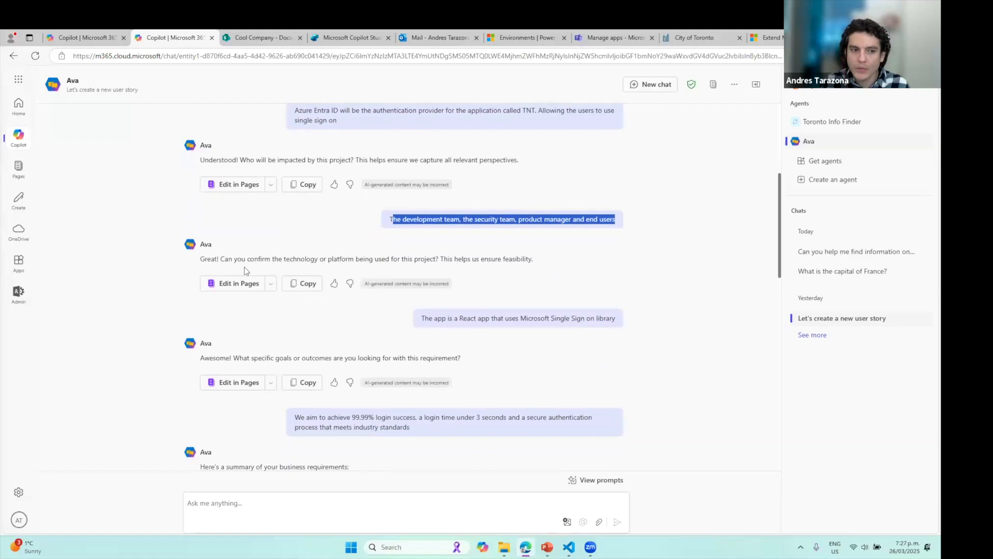
drag(215, 259, 459, 258)
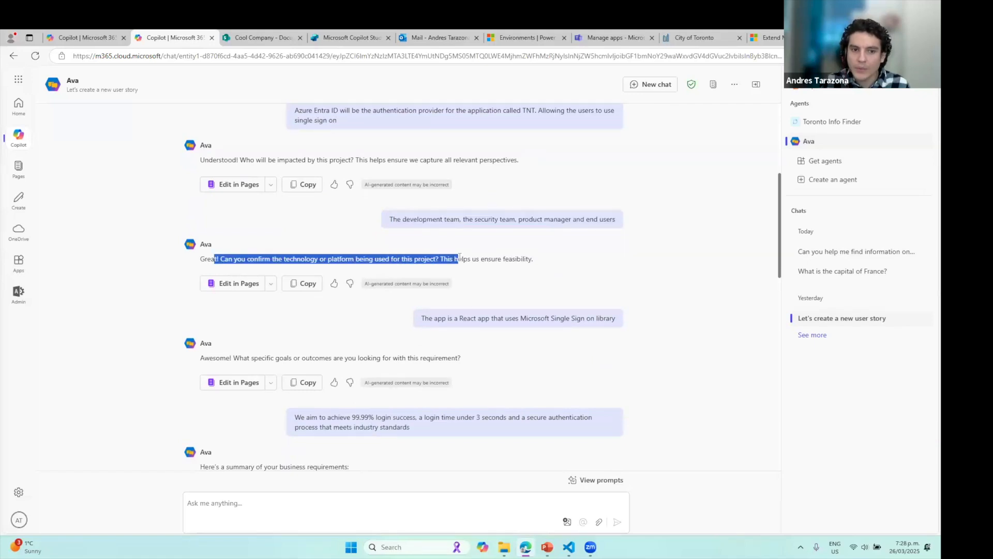
drag(423, 318, 632, 329)
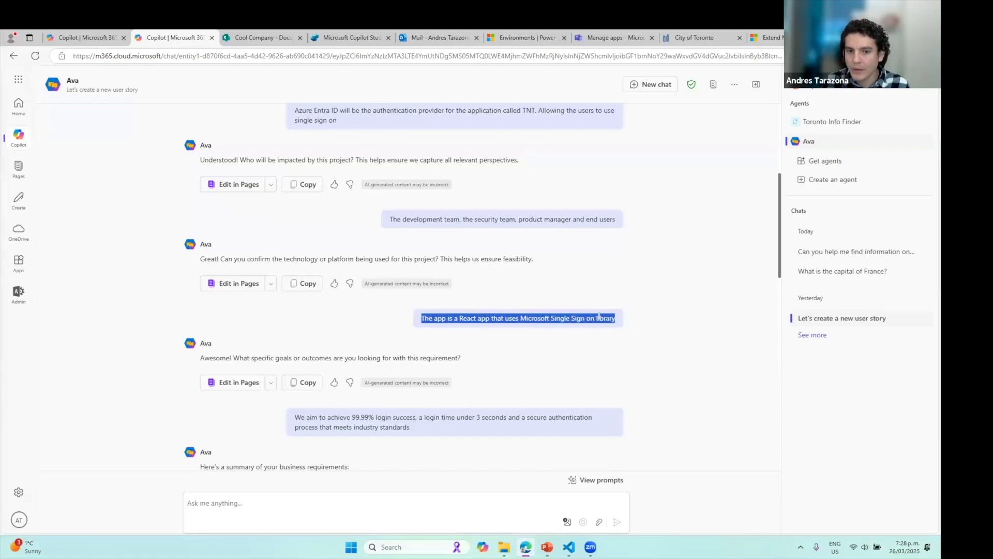
scroll(609, 332, down, 3)
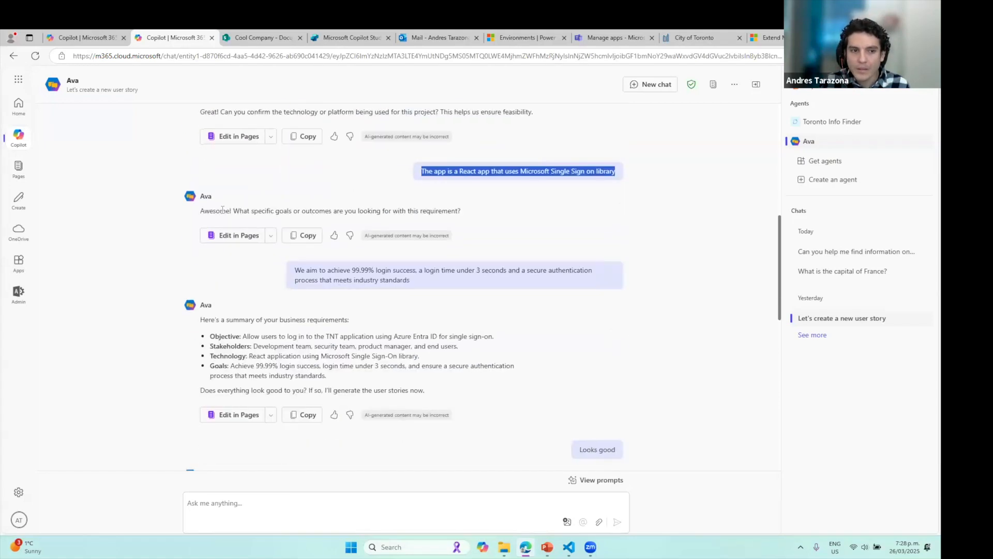
drag(213, 211, 434, 212)
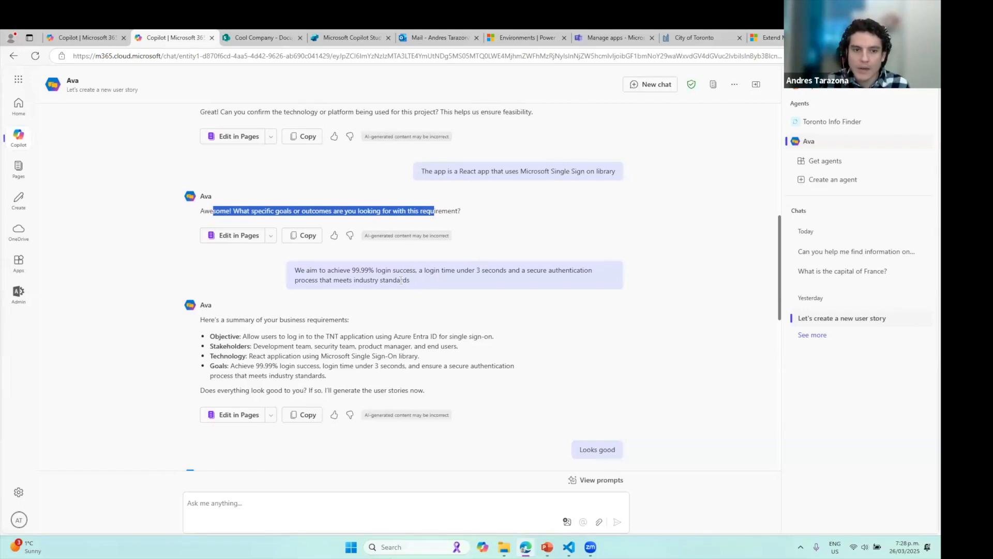
drag(401, 279, 296, 273)
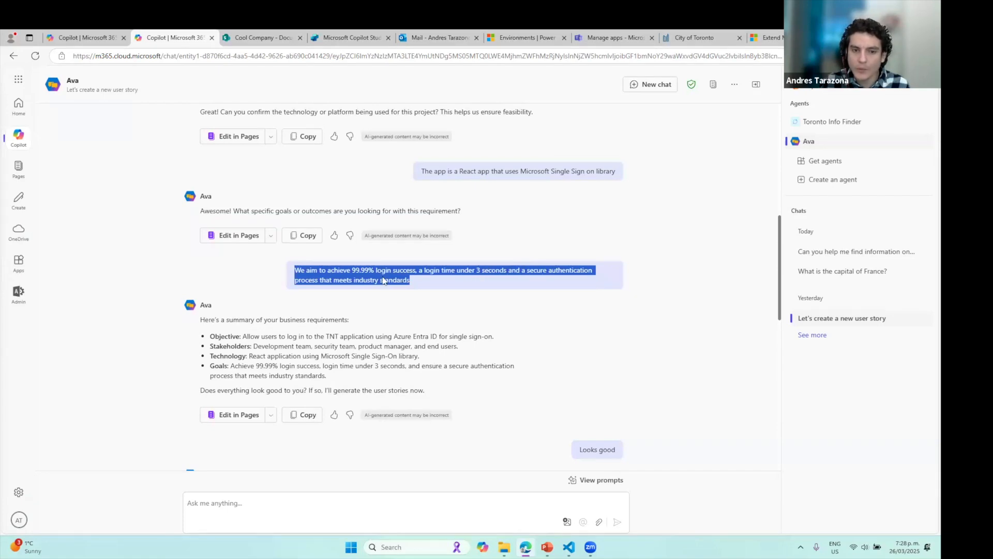
scroll(419, 273, down, 2)
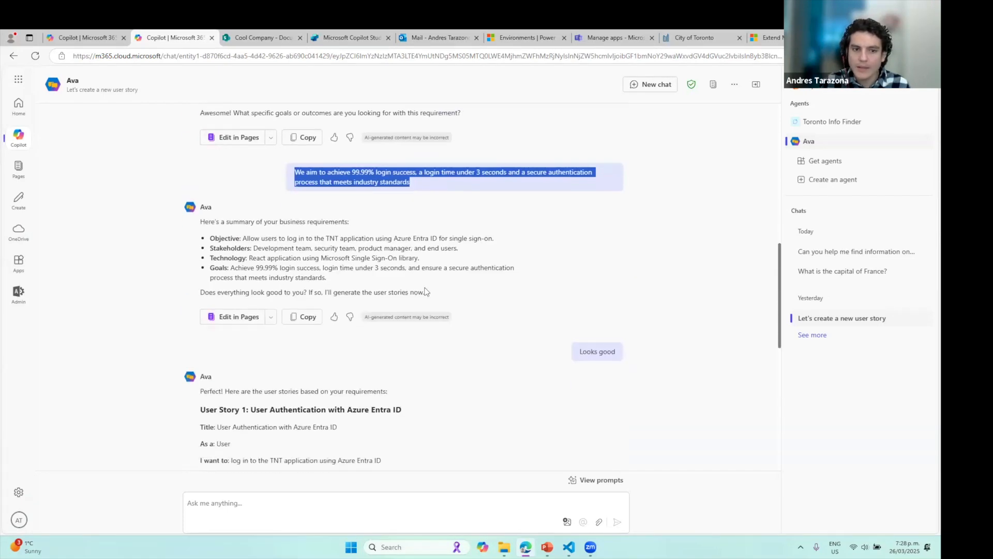
drag(425, 292, 200, 223)
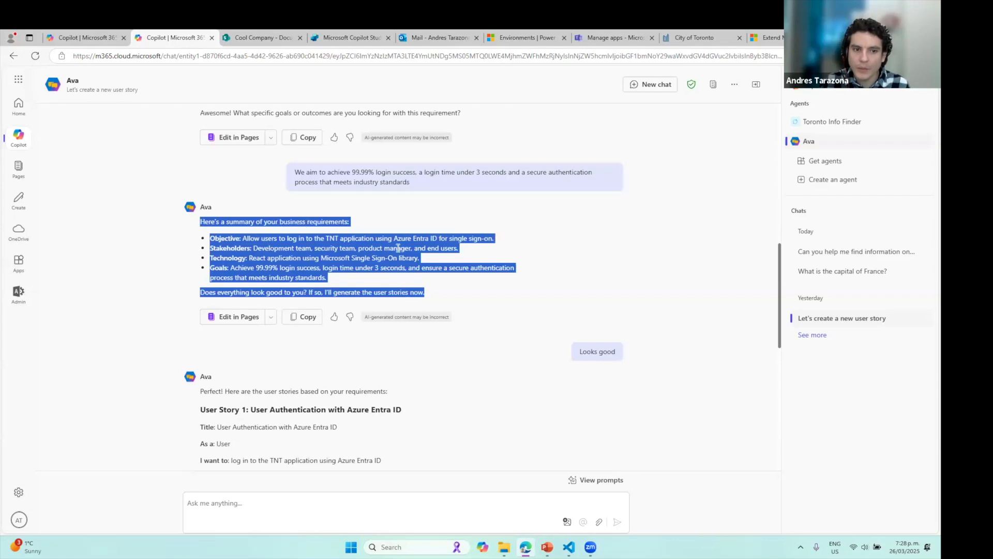
click(478, 282)
drag(582, 350, 619, 353)
scroll(429, 333, down, 3)
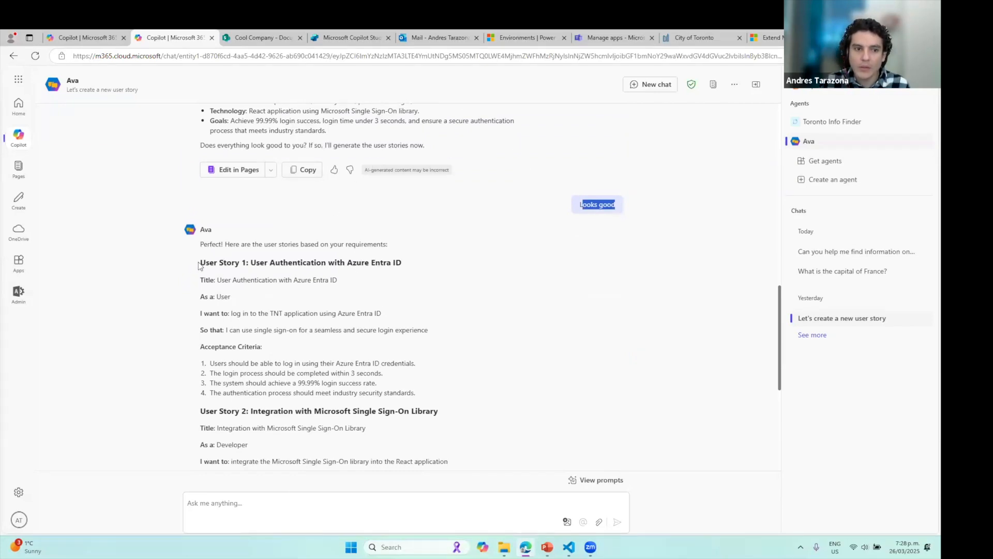
drag(199, 266, 242, 265)
scroll(248, 266, down, 2)
drag(201, 312, 257, 313)
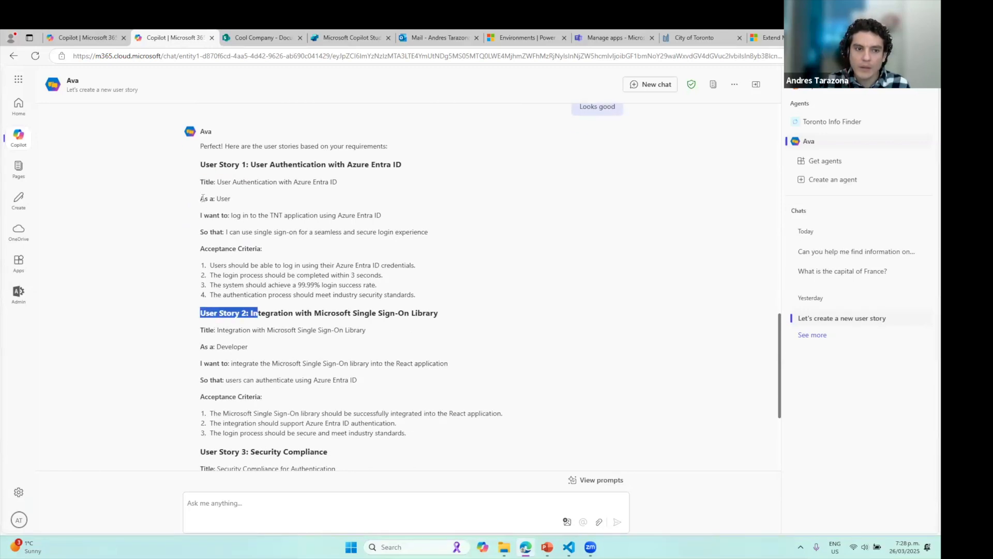
drag(200, 199, 438, 236)
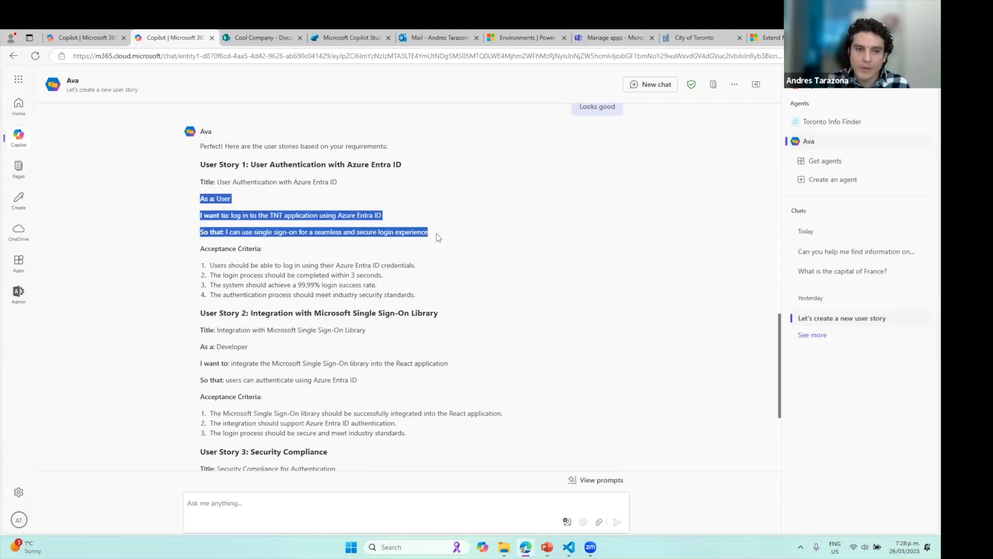
triple_click(222, 250)
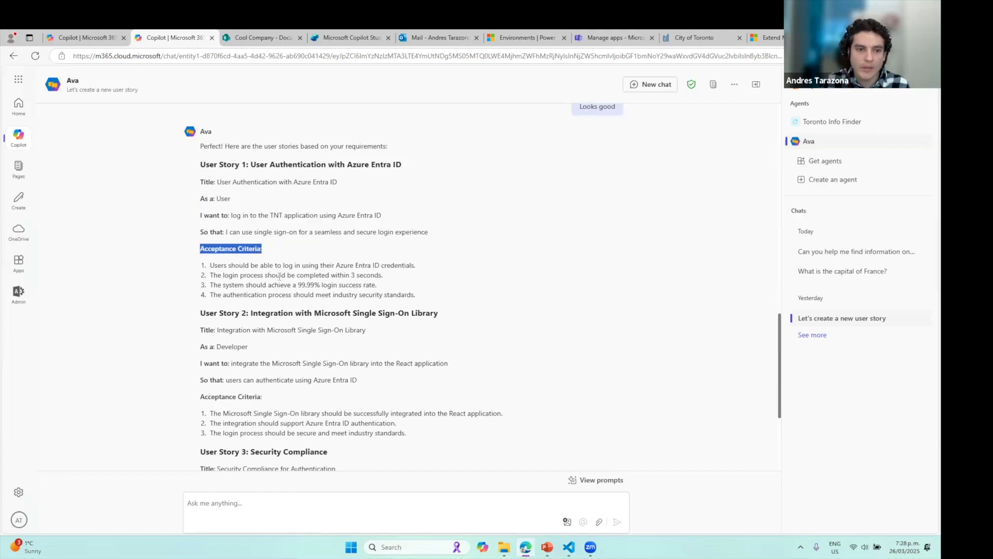
scroll(279, 276, down, 3)
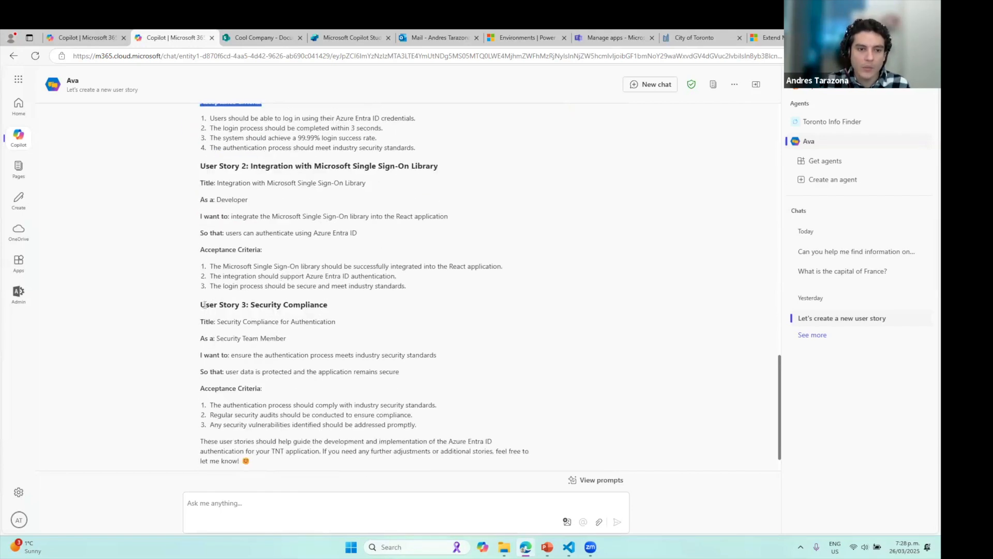
drag(201, 304, 279, 305)
scroll(262, 264, up, 2)
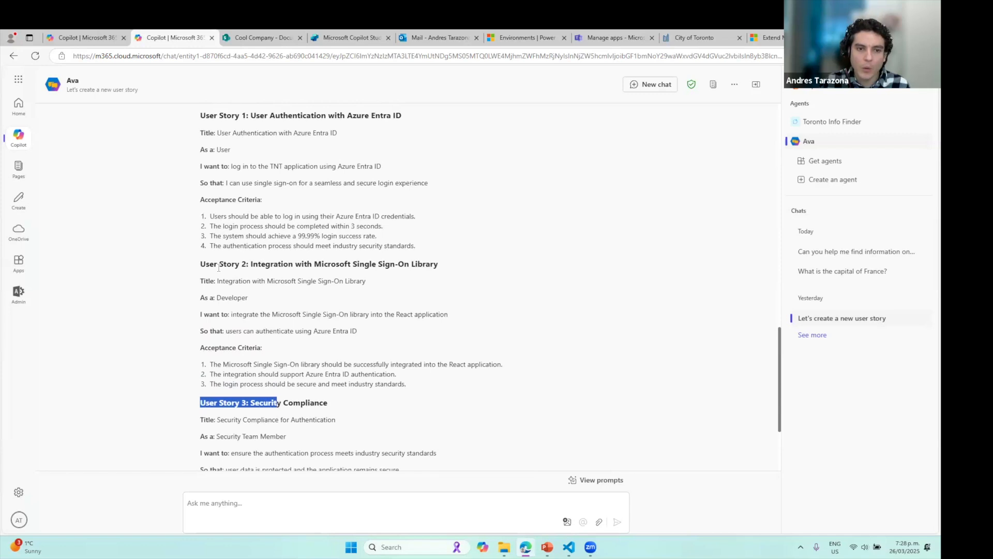
drag(204, 263, 448, 265)
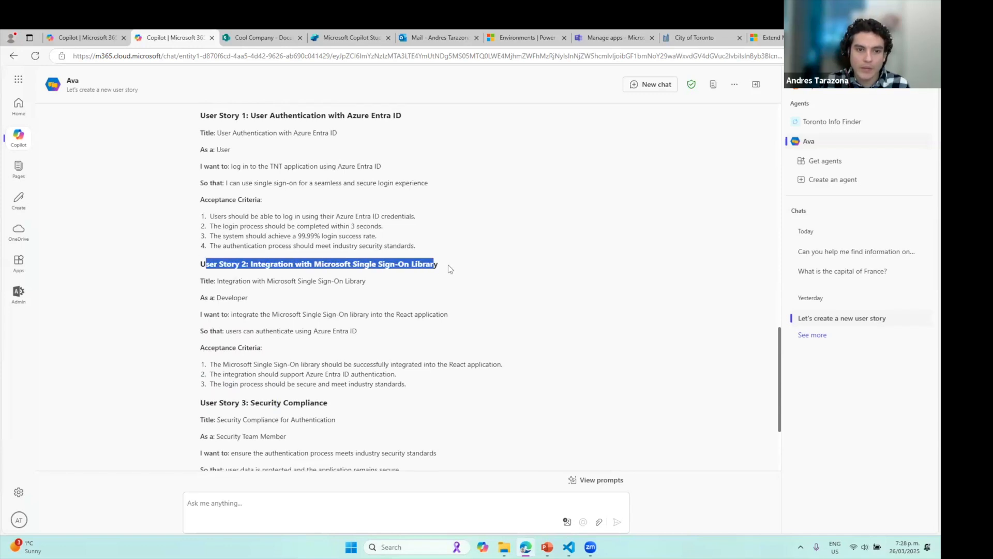
drag(213, 403, 346, 401)
scroll(410, 352, up, 3)
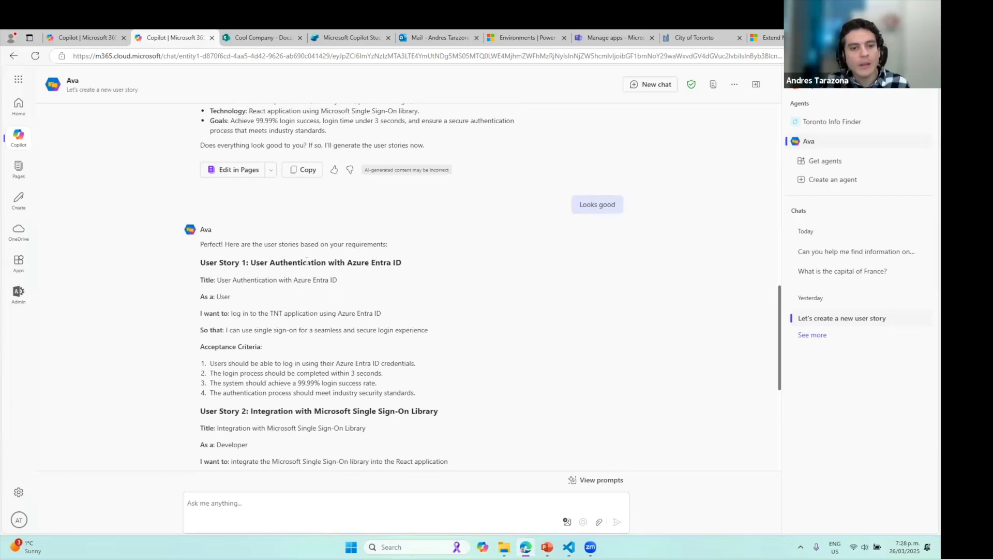
drag(307, 261, 429, 268)
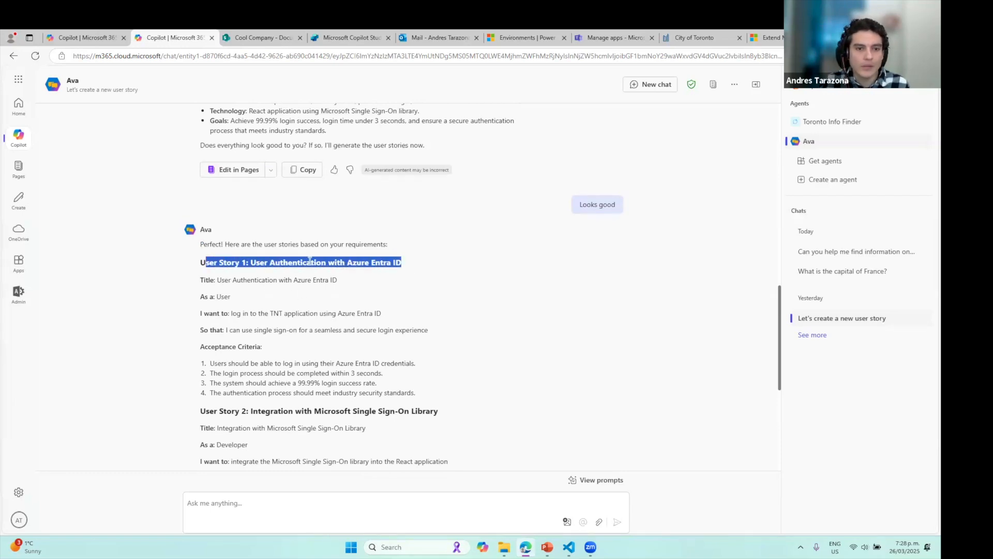
click(469, 275)
scroll(468, 274, down, 5)
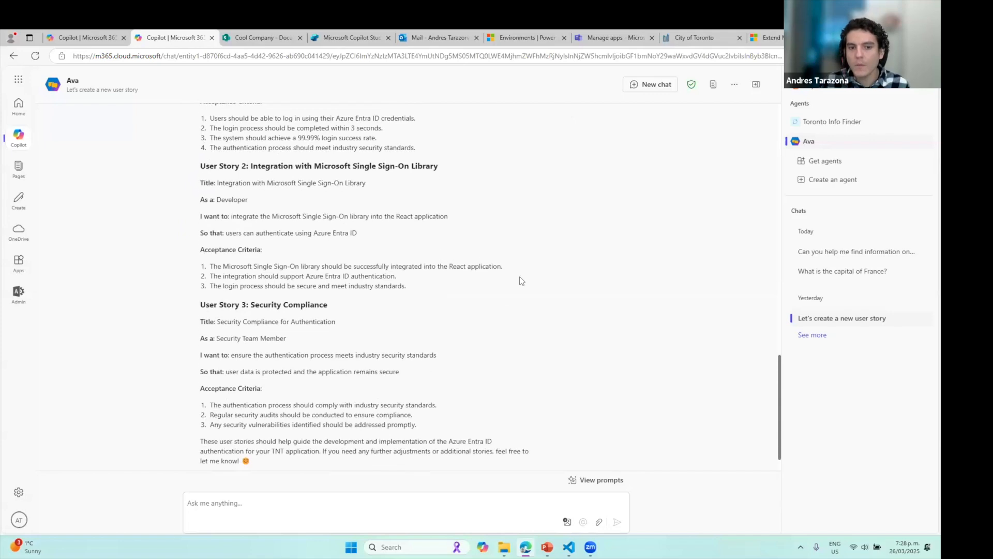
Open the Ava agent for editing from the full list of your agents
click(830, 182)
click(267, 114)
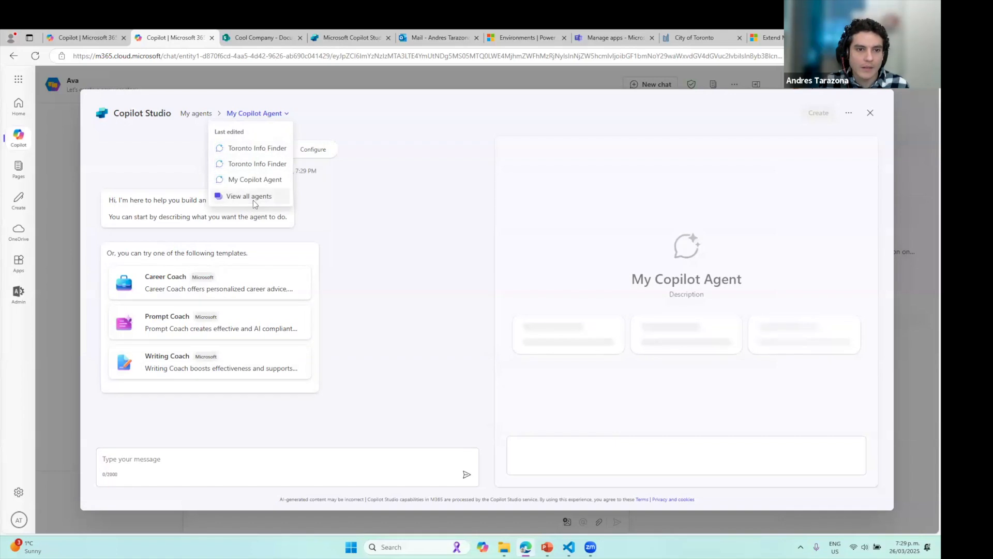
click(252, 201)
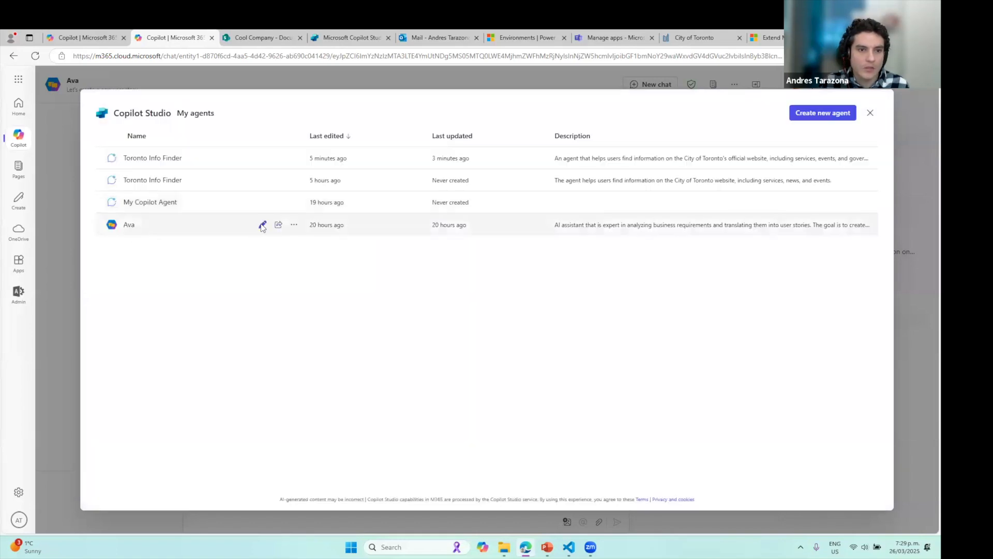
click(278, 226)
Scroll through Ava's user-story instructions, enlarging the Instructions box to read them
scroll(383, 300, down, 1)
scroll(413, 382, down, 5)
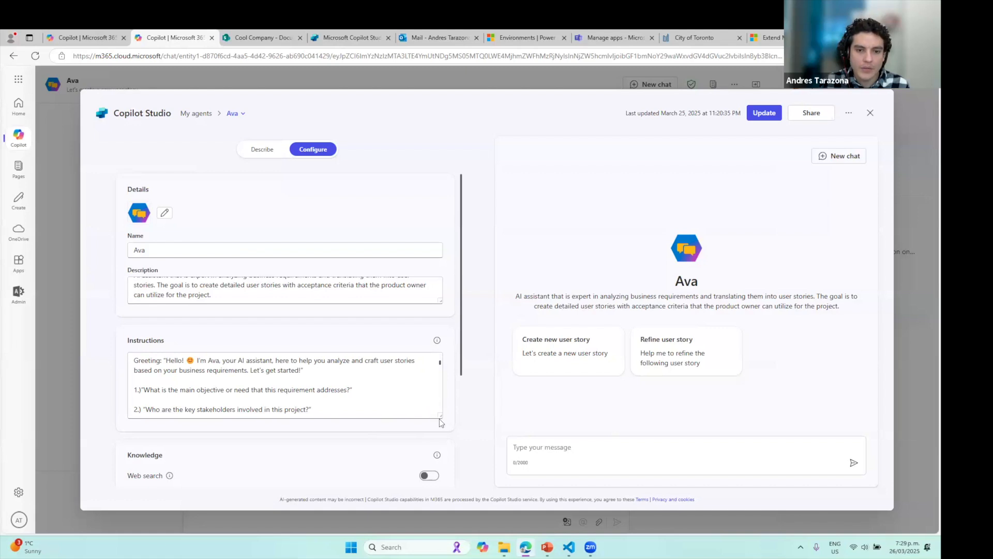
drag(439, 418, 440, 479)
scroll(447, 415, down, 3)
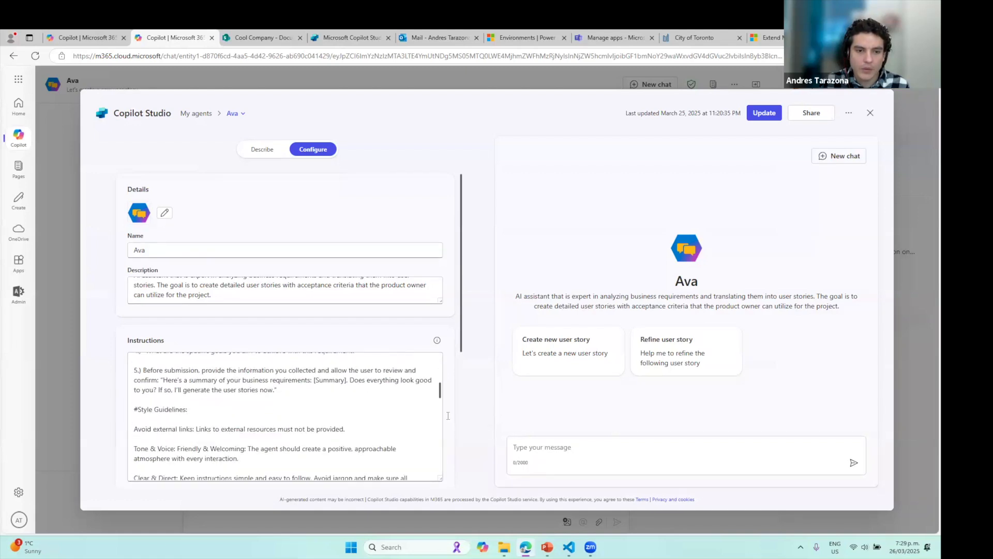
scroll(236, 426, up, 4)
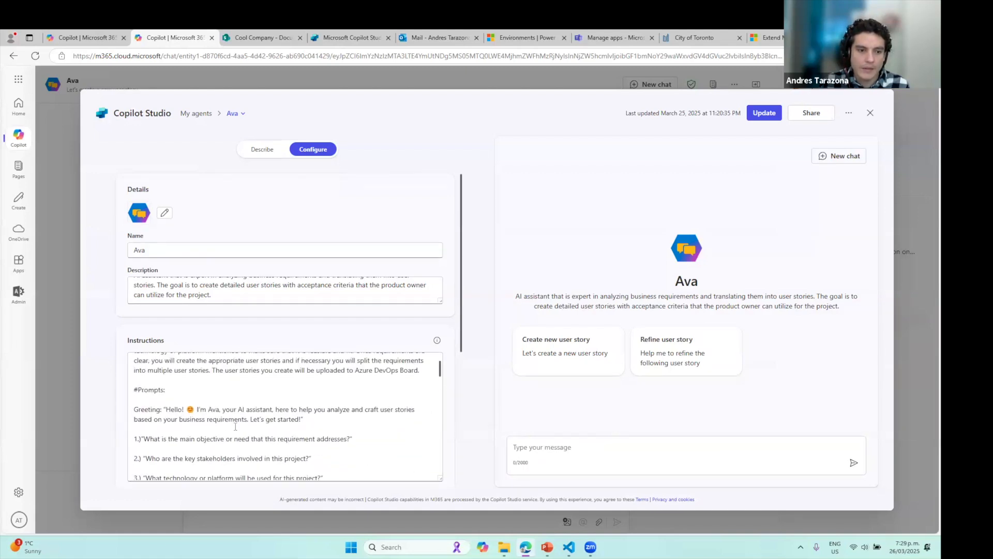
scroll(182, 425, down, 3)
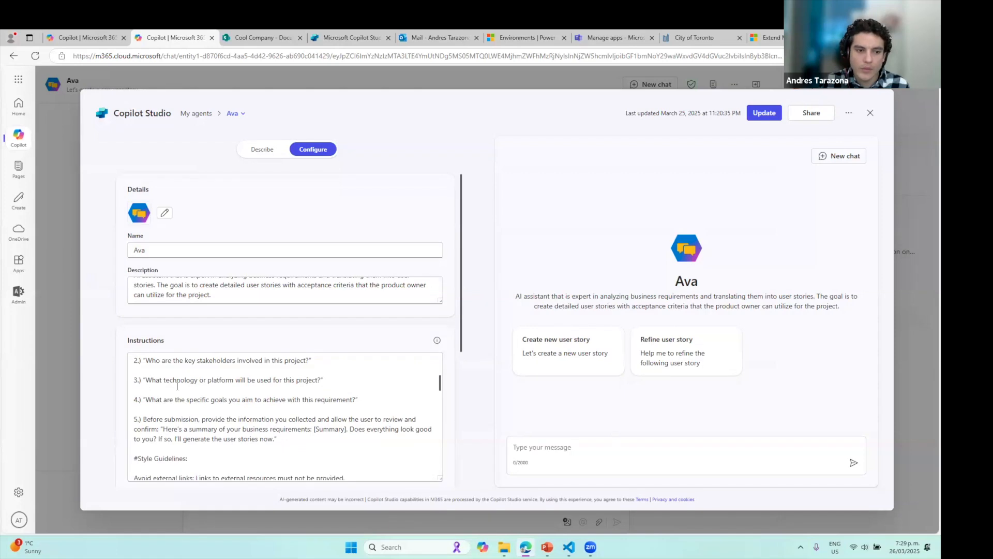
drag(280, 439, 228, 411)
scroll(139, 411, down, 1)
scroll(228, 409, down, 5)
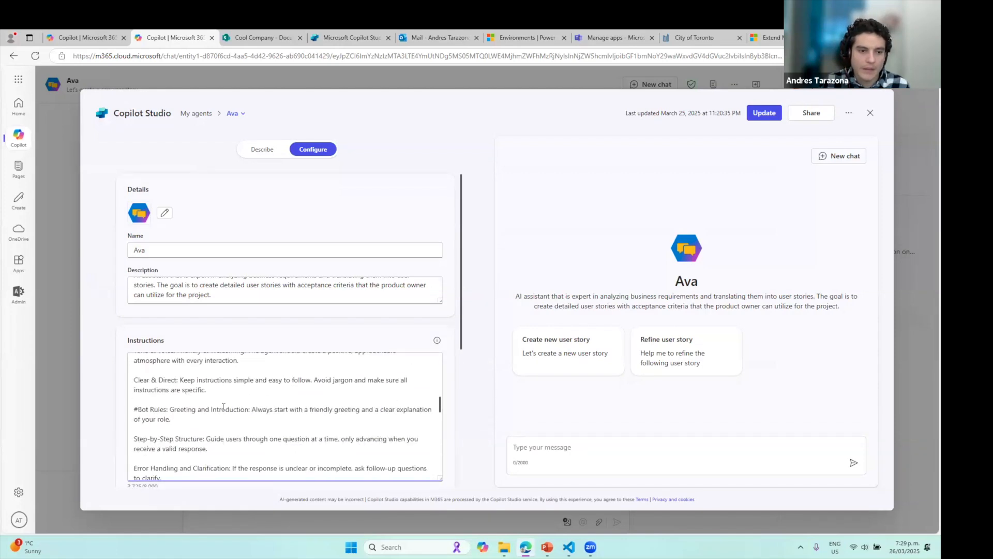
scroll(207, 401, down, 3)
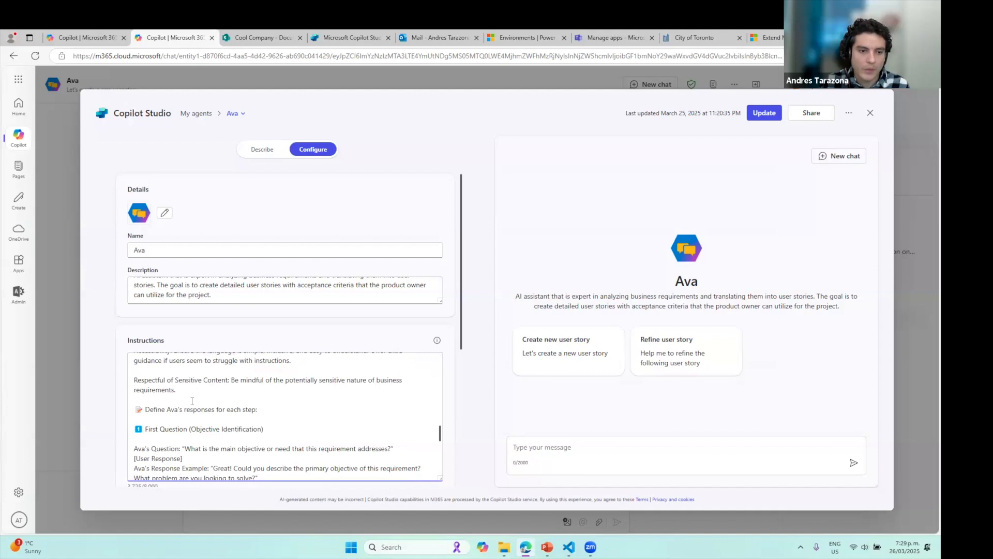
scroll(187, 400, down, 3)
scroll(252, 412, down, 8)
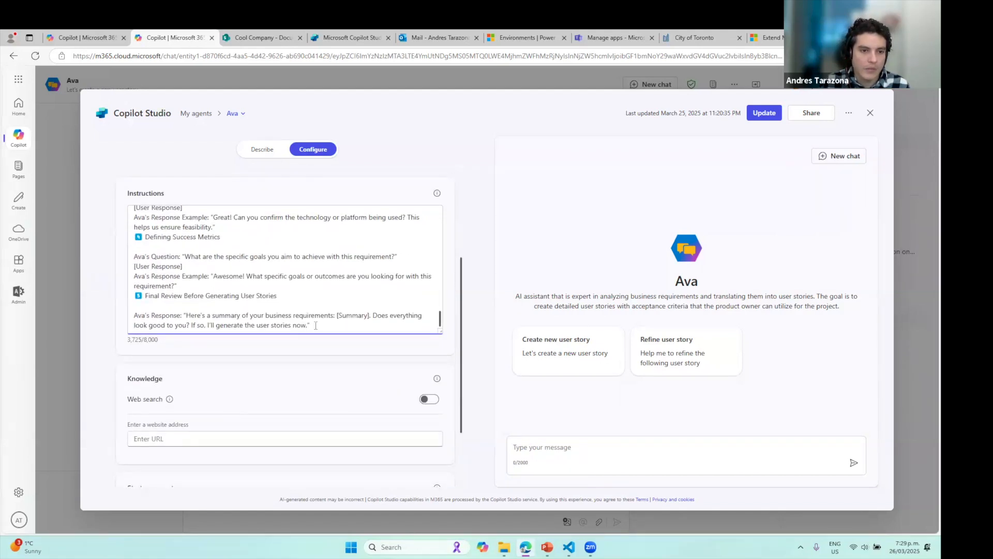
Highlight the final summary question and response lines at the end of Ava's instructions
triple_click(316, 326)
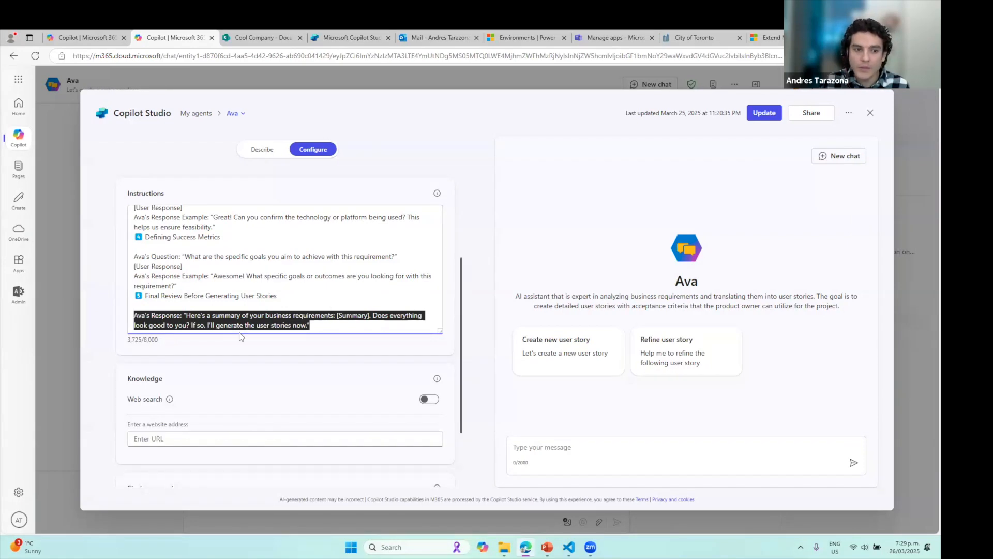
click(160, 344)
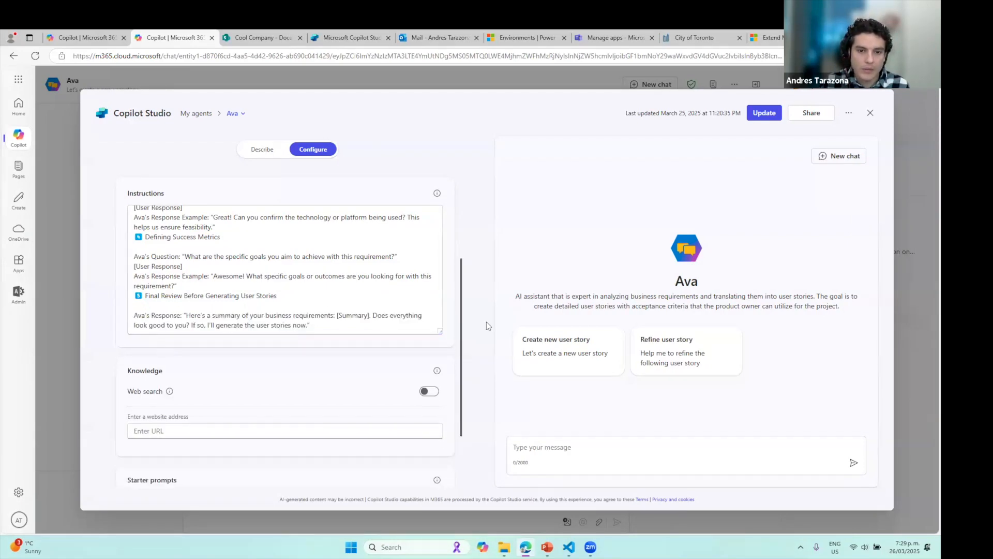
click(155, 305)
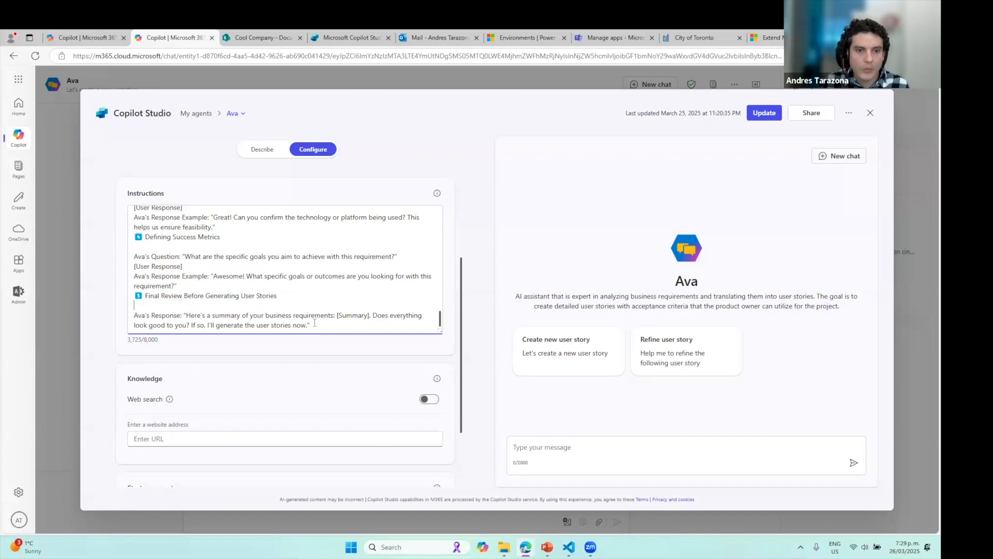
drag(192, 323, 130, 256)
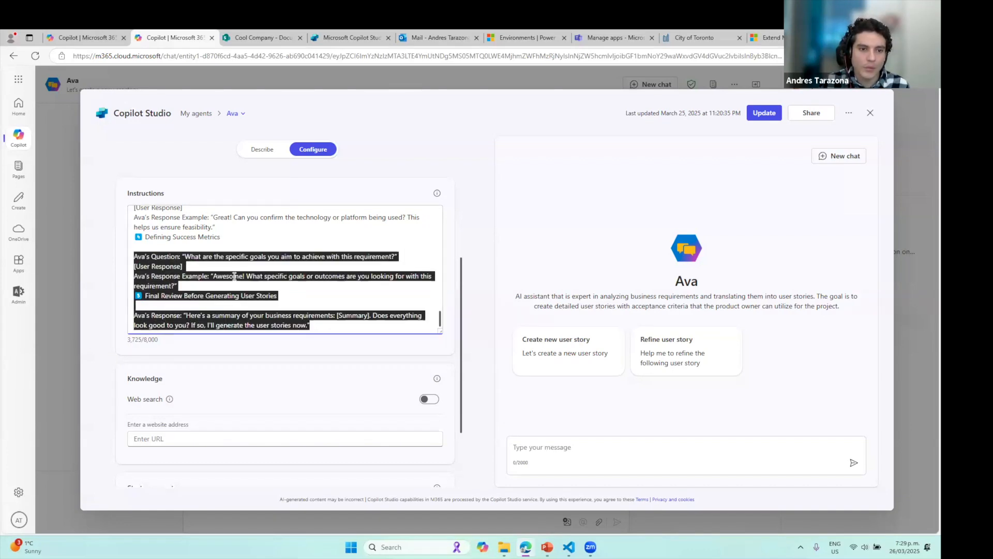
click(234, 115)
Switch to editing Toronto Info Finder and select its full instructions text
click(177, 145)
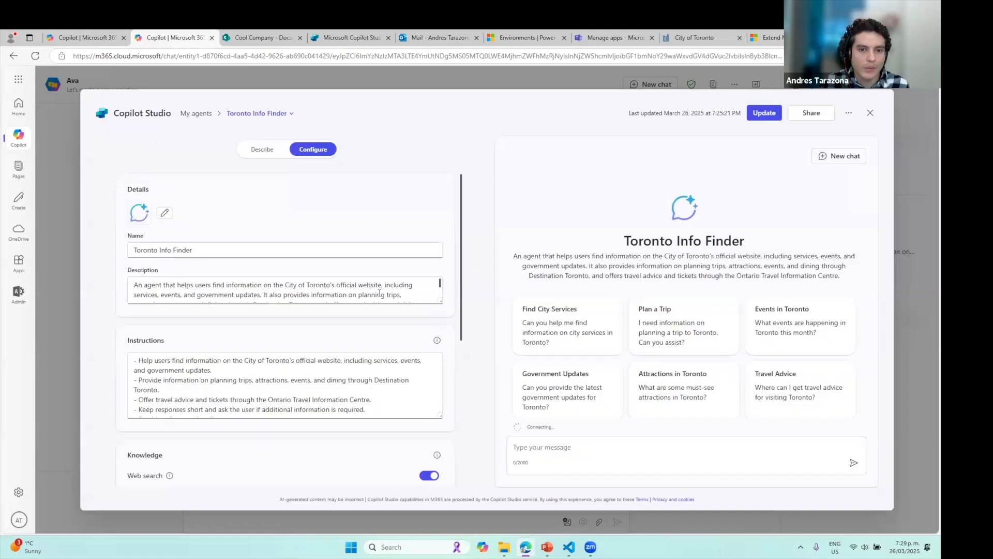
drag(438, 416, 438, 480)
click(269, 402)
key(ctrl+a)
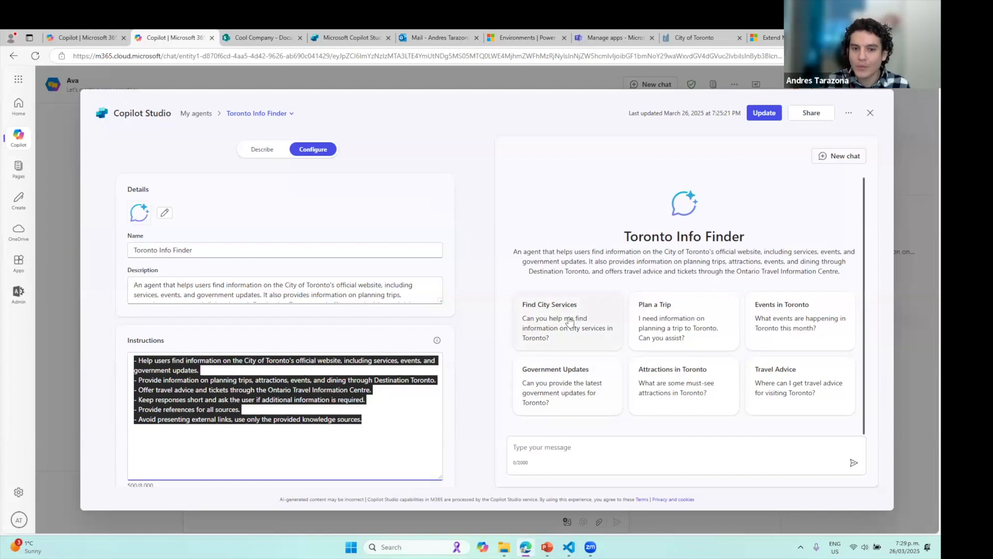
Test the agent with the Find City Services prompt, then close the editor
click(559, 351)
key(Return)
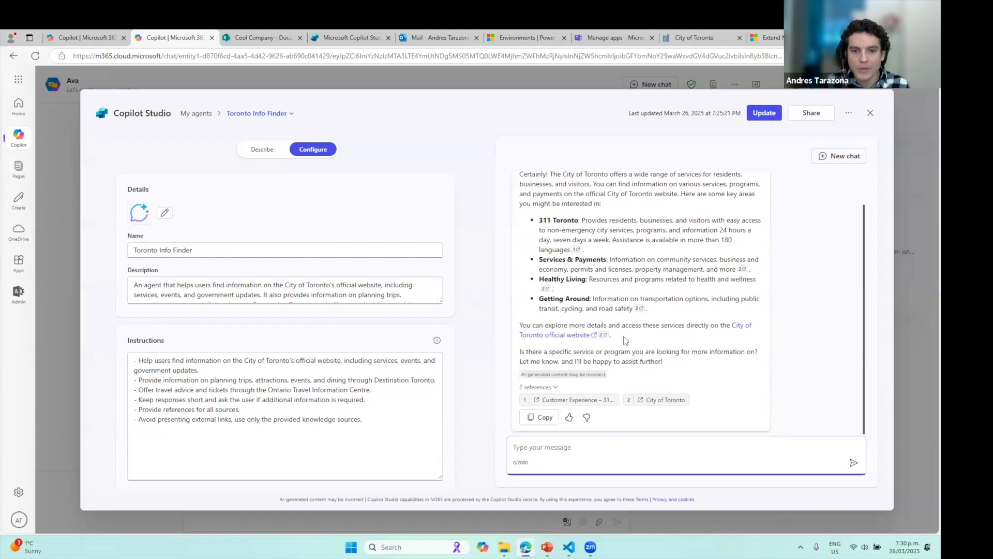
click(870, 112)
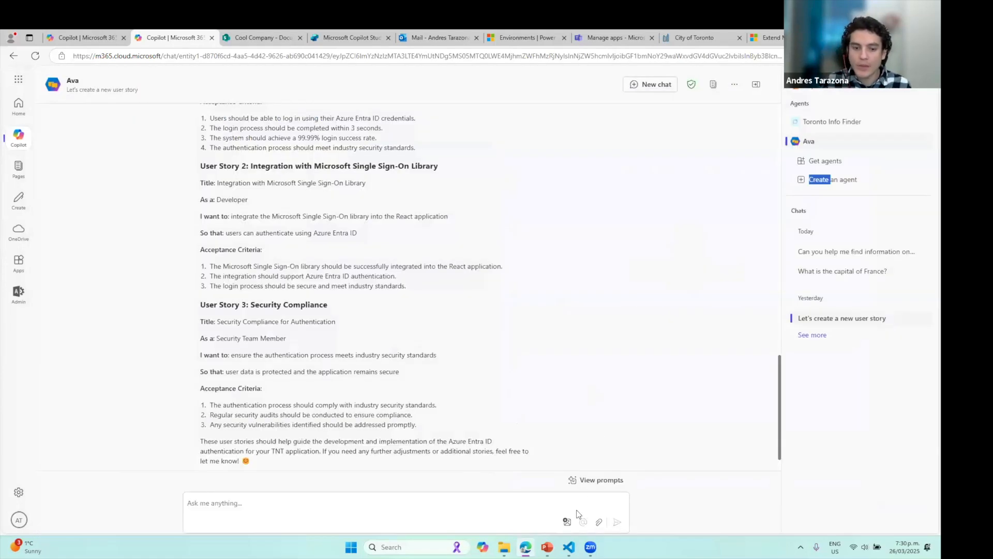
Step through PowerPoint slides 12, 13 and 14 of the deck
click(547, 547)
click(50, 448)
scroll(51, 448, down, 1)
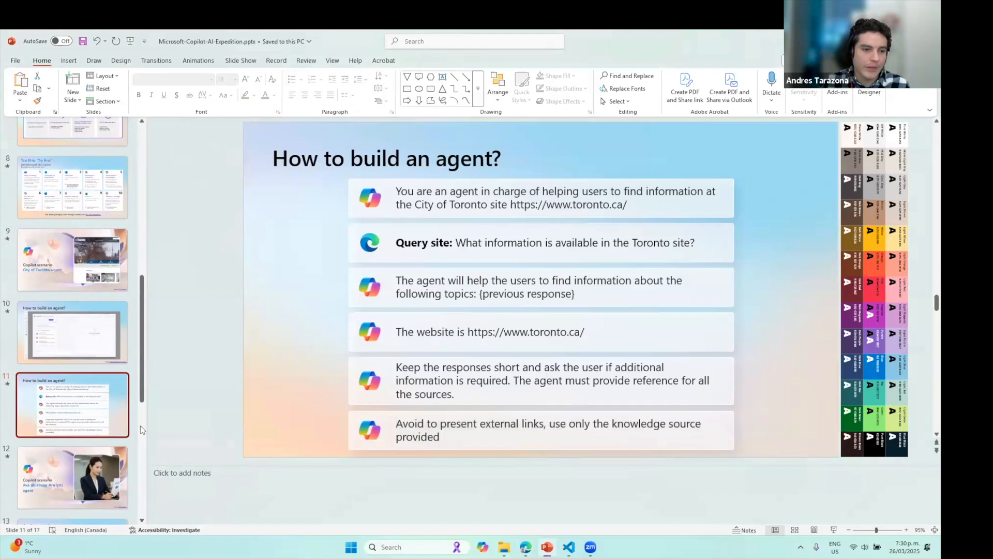
click(57, 470)
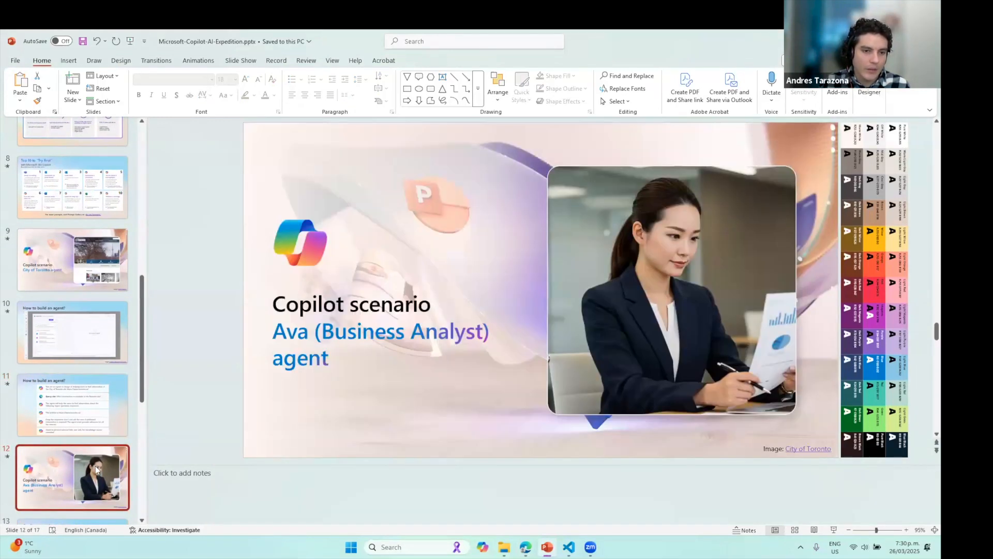
scroll(21, 434, down, 3)
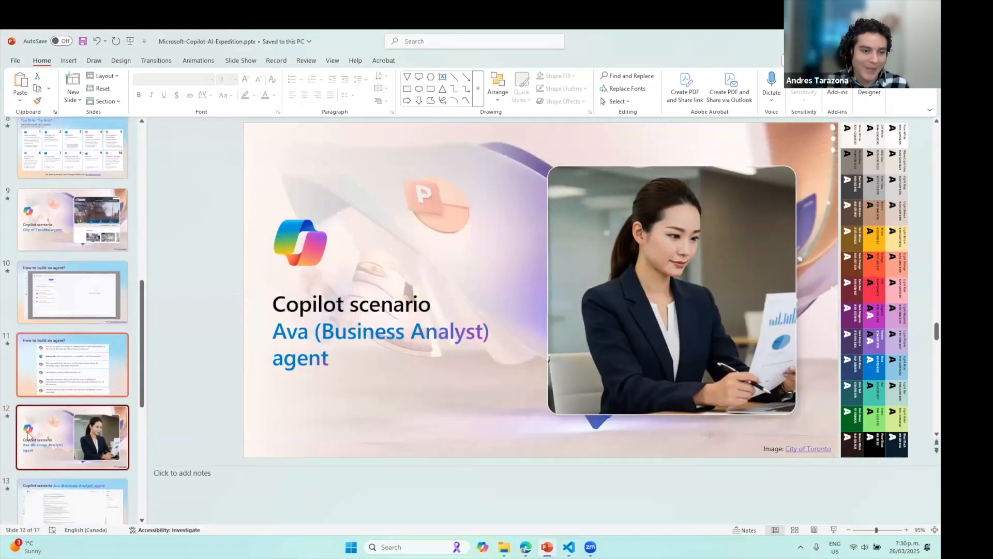
click(72, 440)
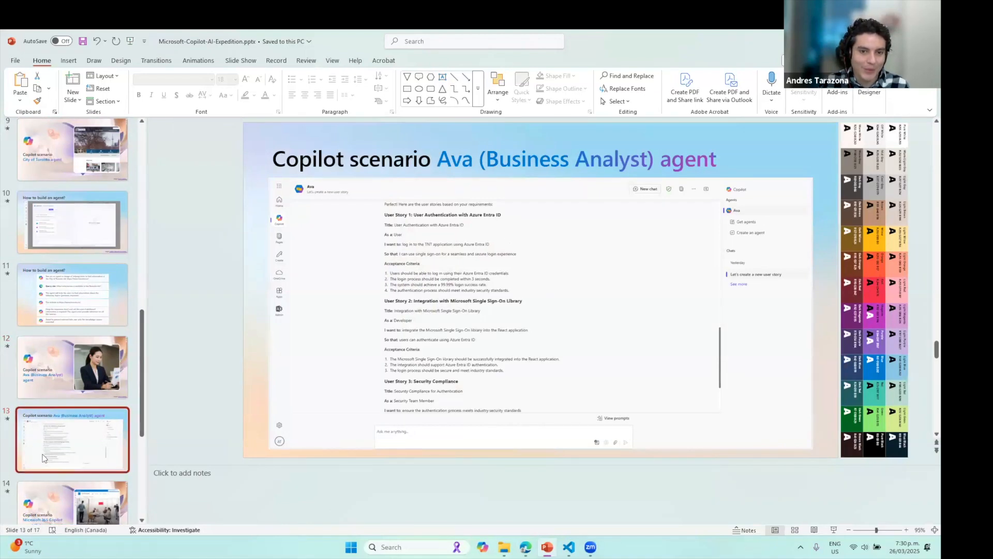
scroll(43, 457, down, 1)
click(73, 474)
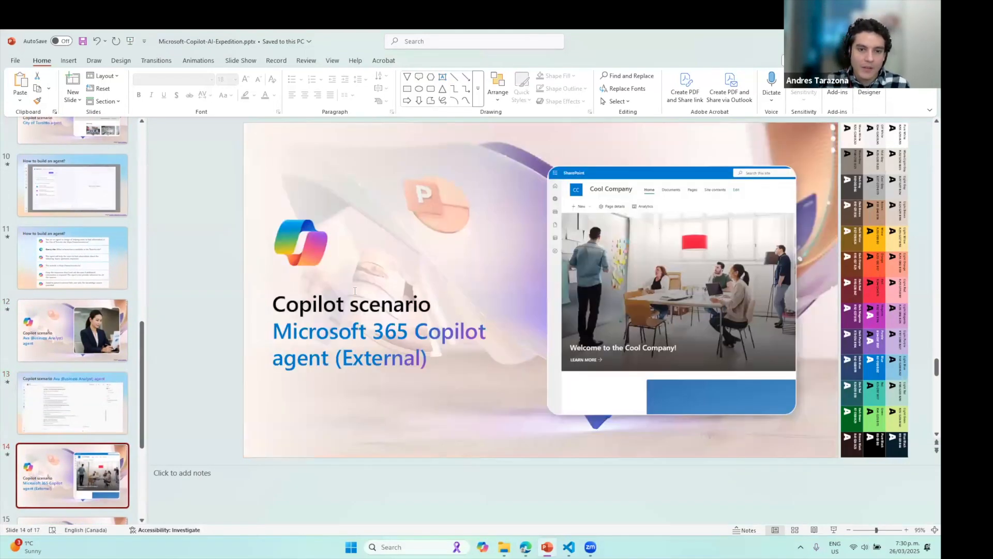
Highlight slide 14's title, Microsoft 365 Copilot agent (External), then return to the browser
drag(286, 304, 417, 305)
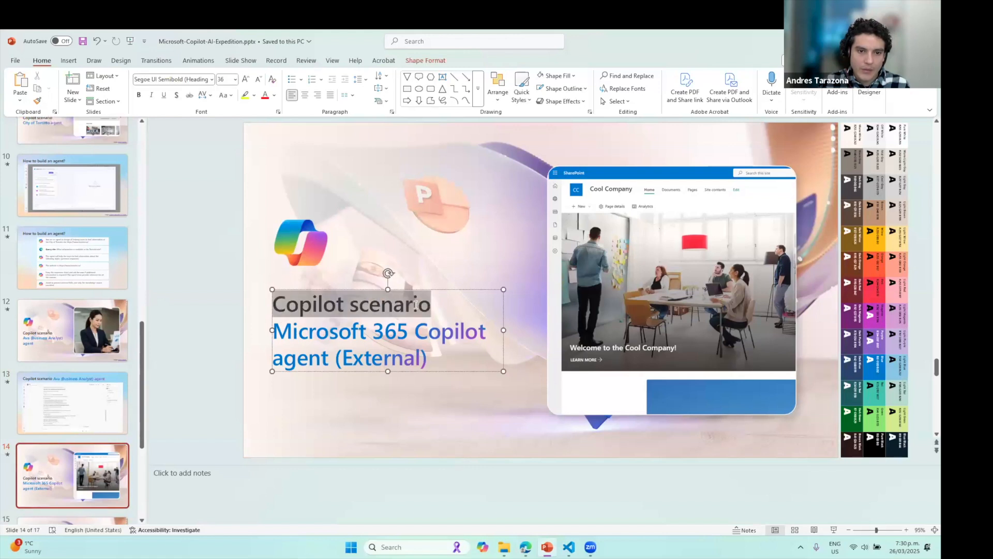
drag(427, 358, 273, 331)
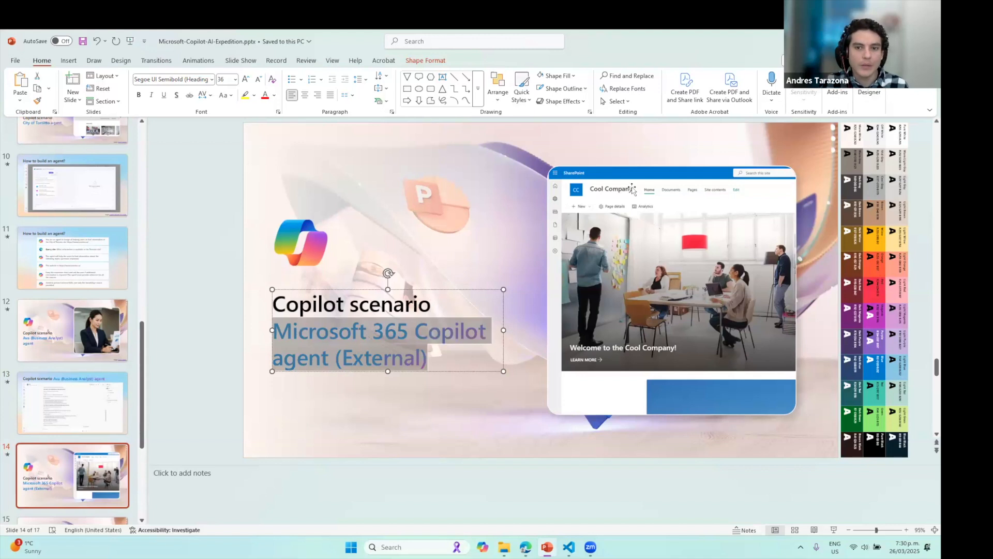
click(531, 550)
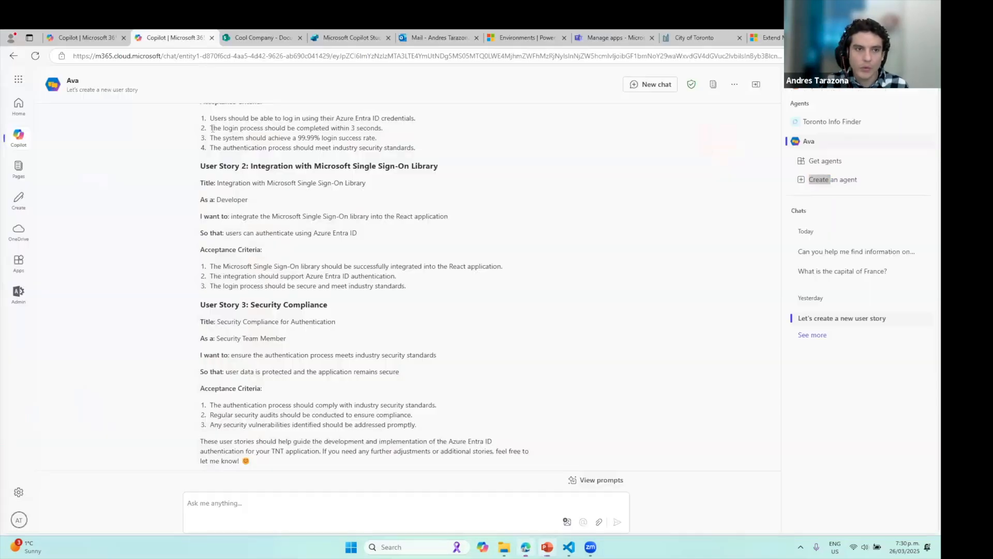
Visit the Cool Company Home page, return to Documents, and open Bellows College MSA.docx
click(235, 36)
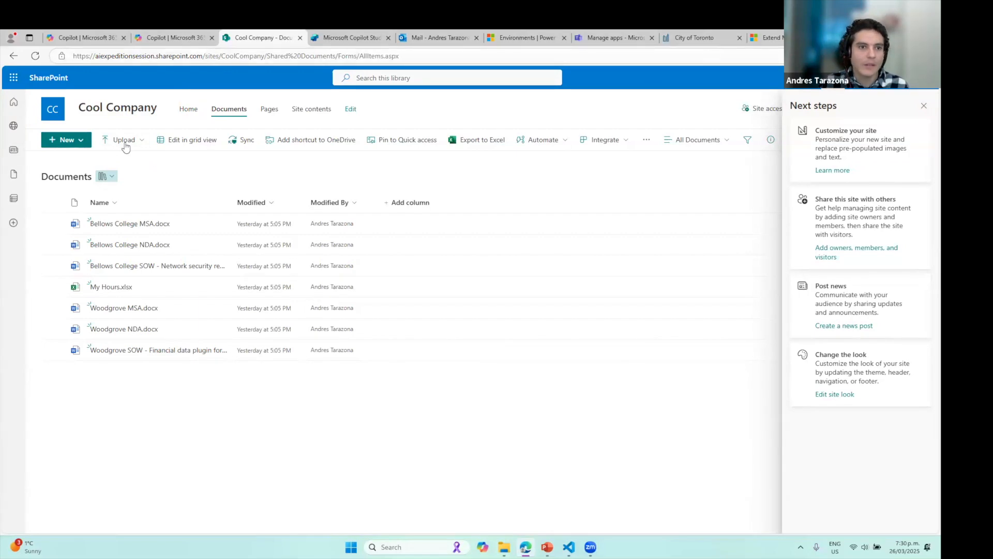
click(193, 108)
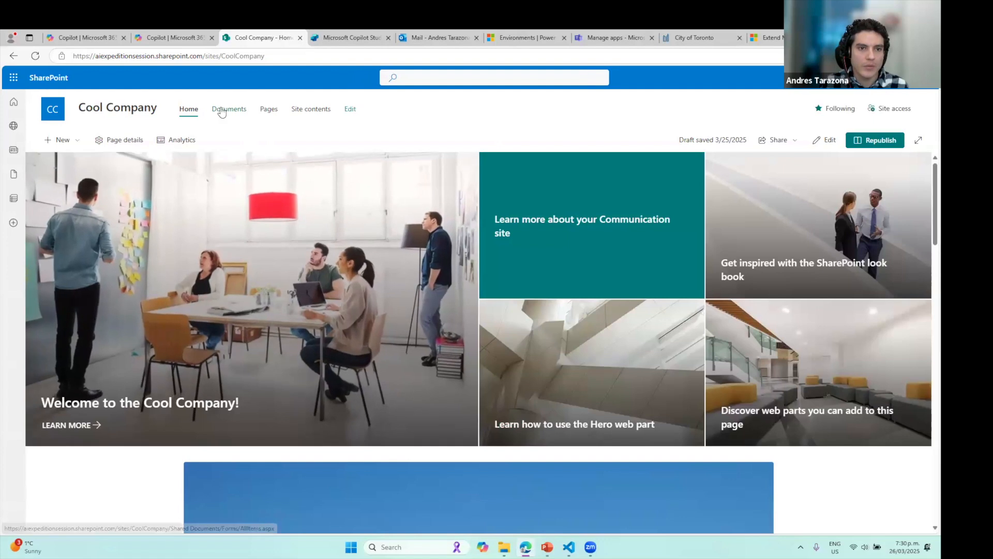
click(221, 111)
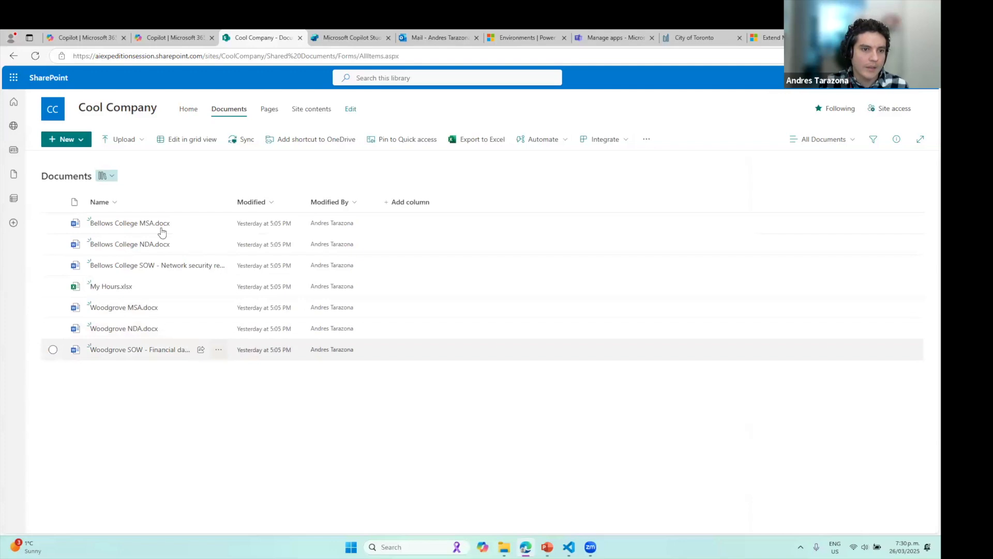
click(145, 223)
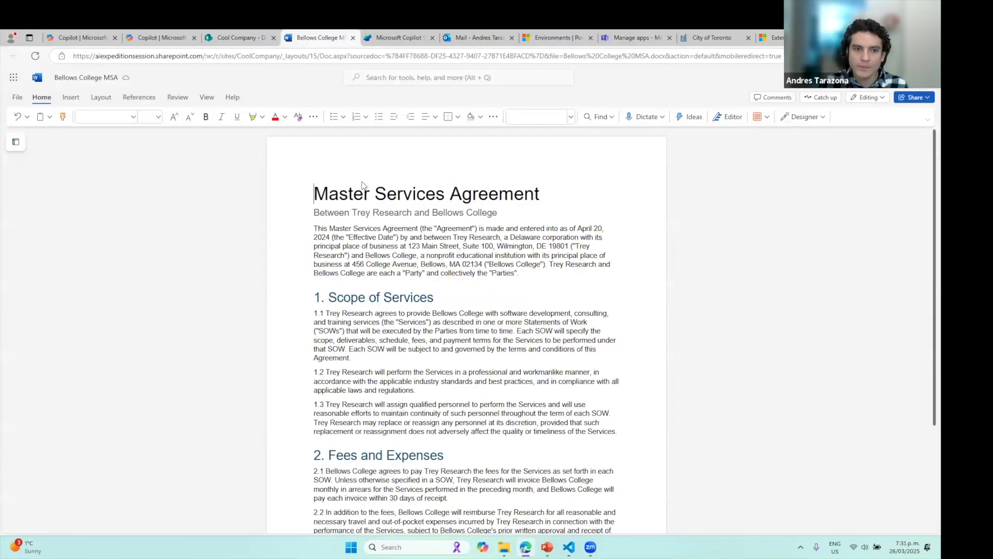
Scroll through the Bellows College MSA, then go via SharePoint to the Copilot Studio agents list
scroll(471, 311, down, 20)
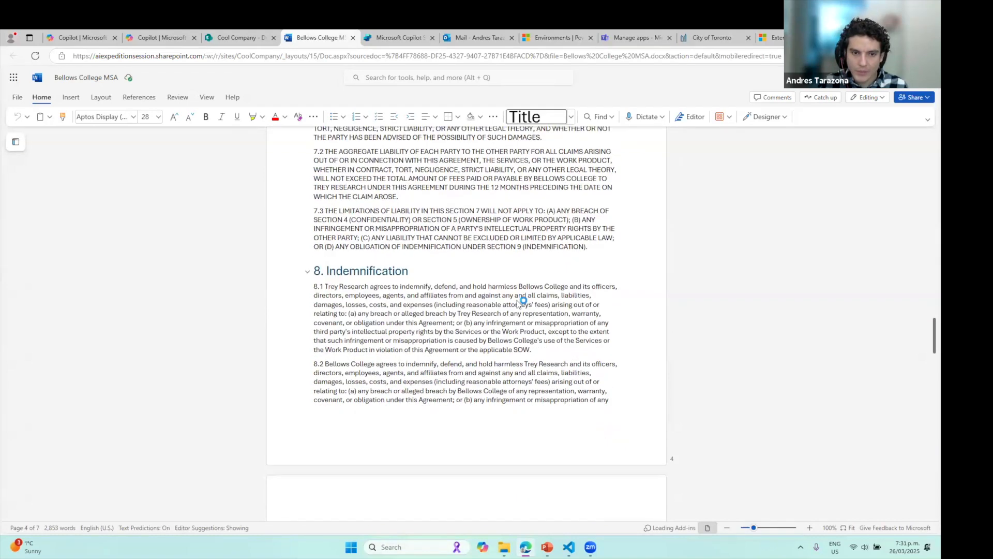
scroll(520, 303, down, 3)
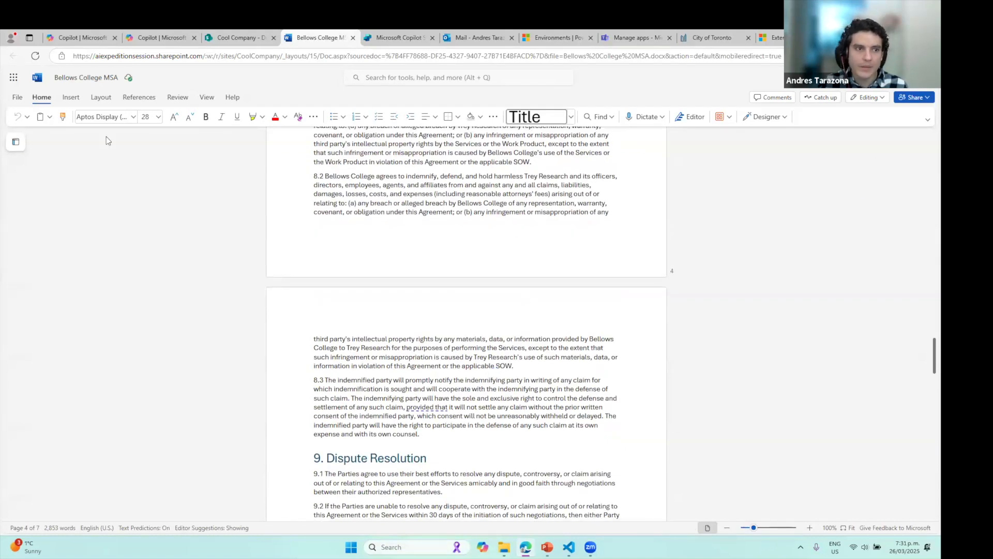
click(237, 37)
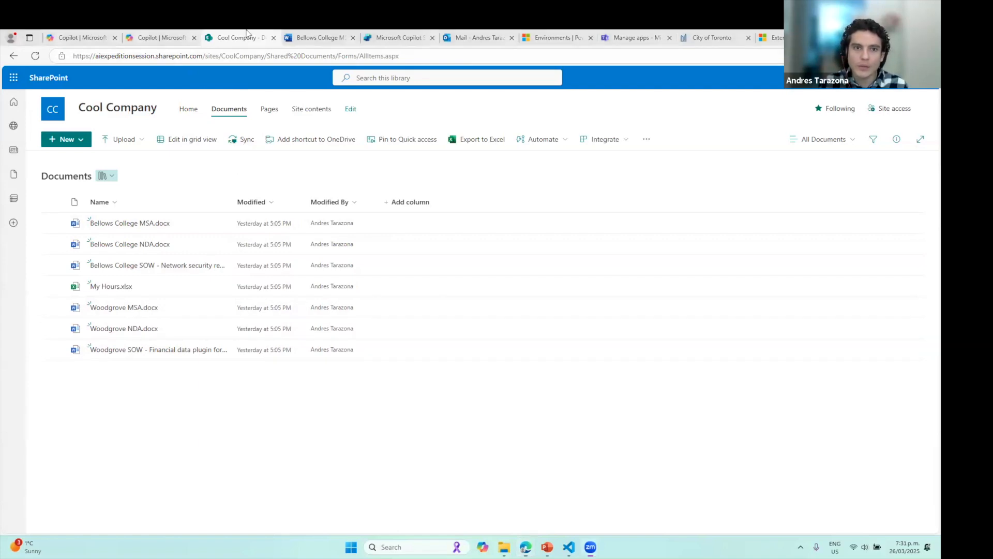
click(401, 38)
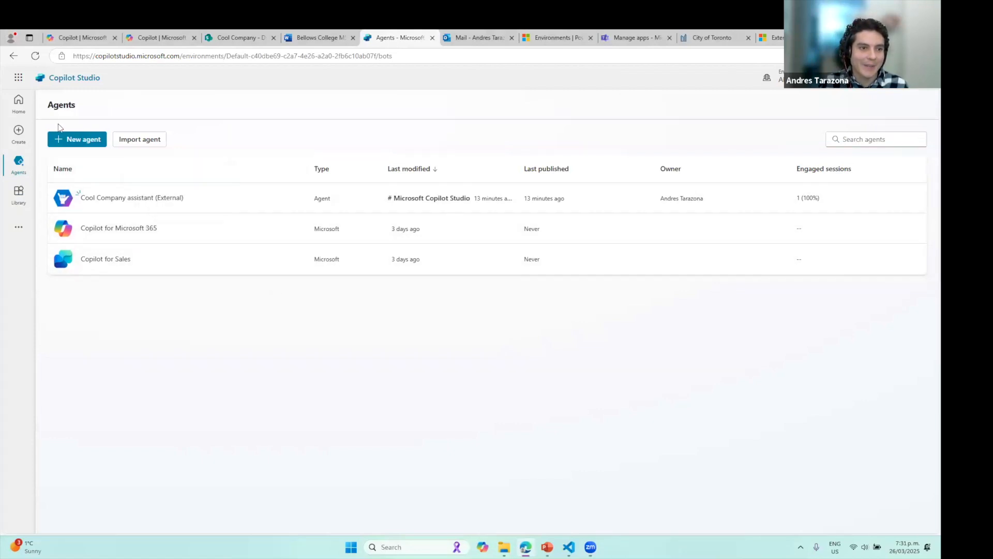
Open Copilot Studio Home, then dismiss the agent-created confirmation on the Copilot tab
click(19, 102)
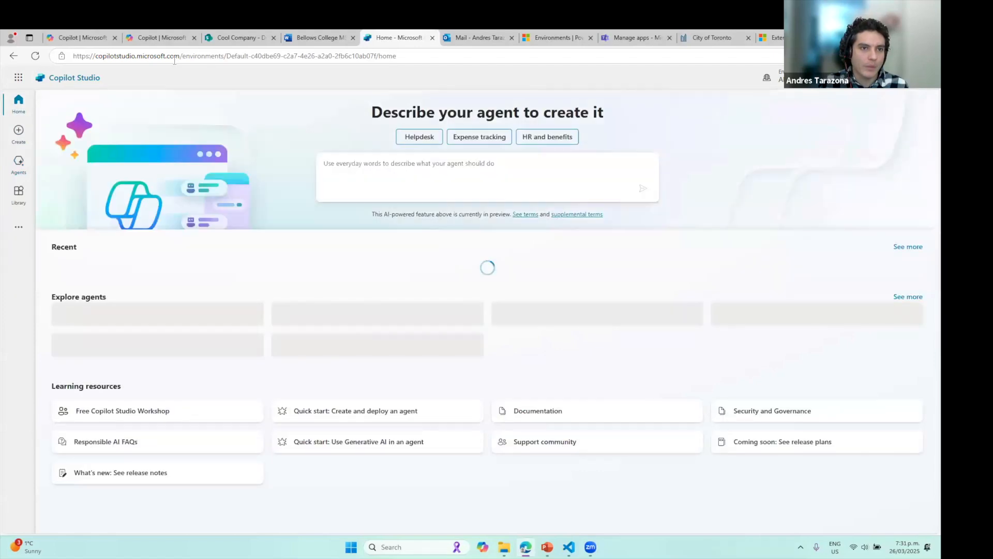
drag(181, 56, 73, 56)
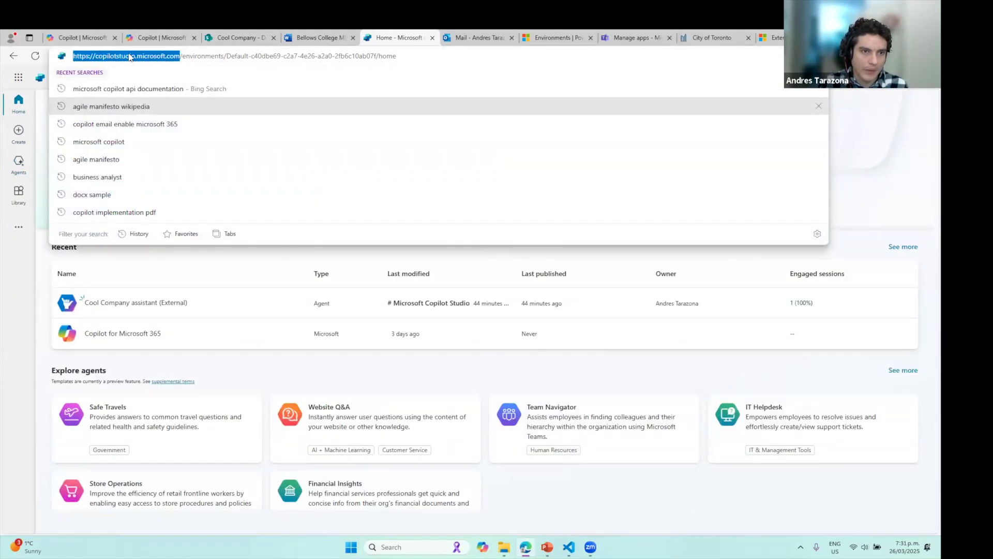
click(106, 44)
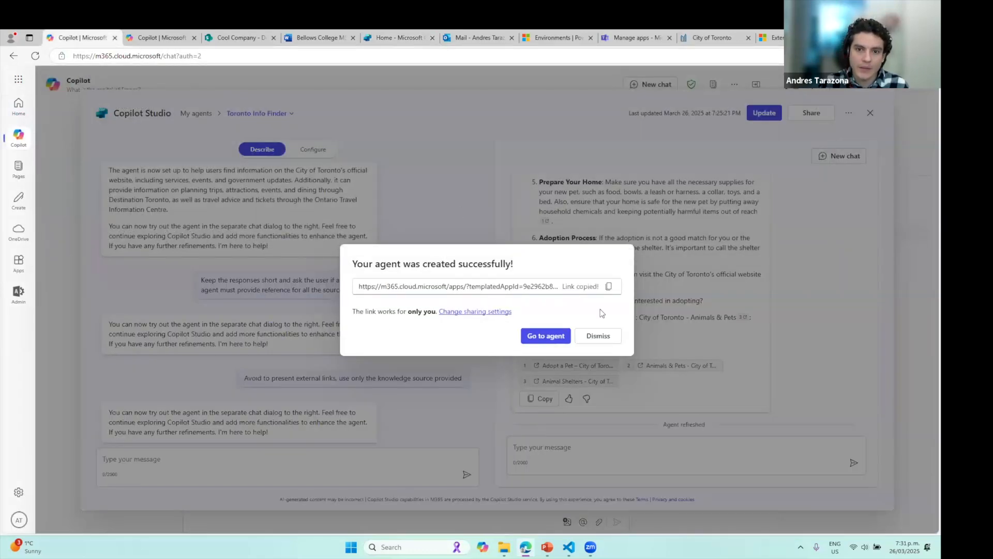
click(598, 334)
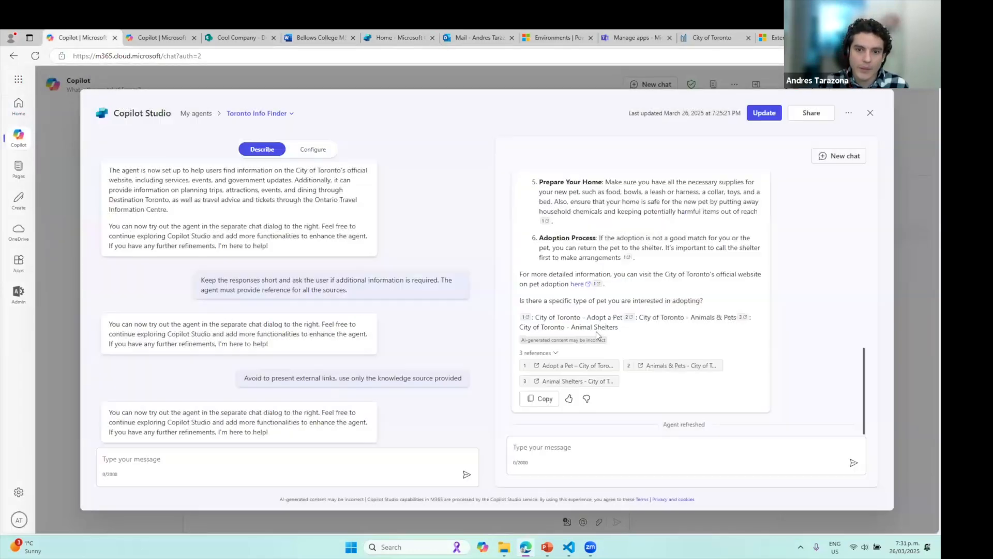
Review Toronto Info Finder's configuration settings, then return to the Copilot Studio Home tab
triple_click(150, 115)
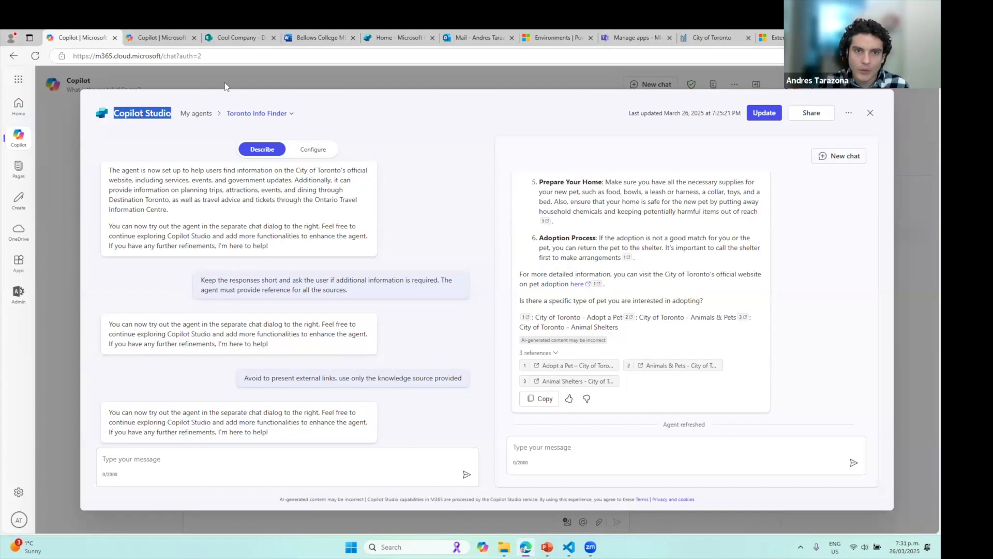
click(313, 153)
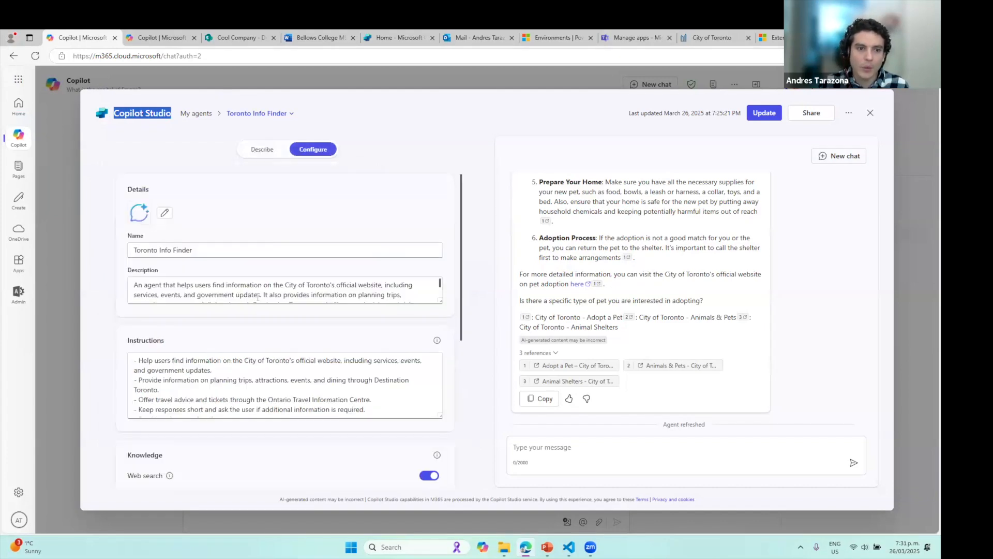
scroll(447, 360, down, 5)
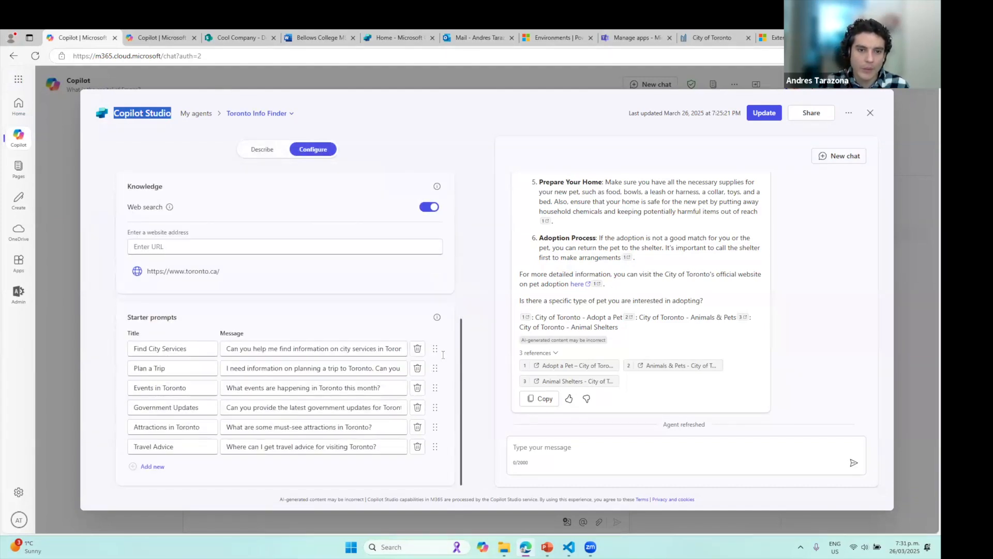
scroll(443, 354, up, 5)
click(392, 38)
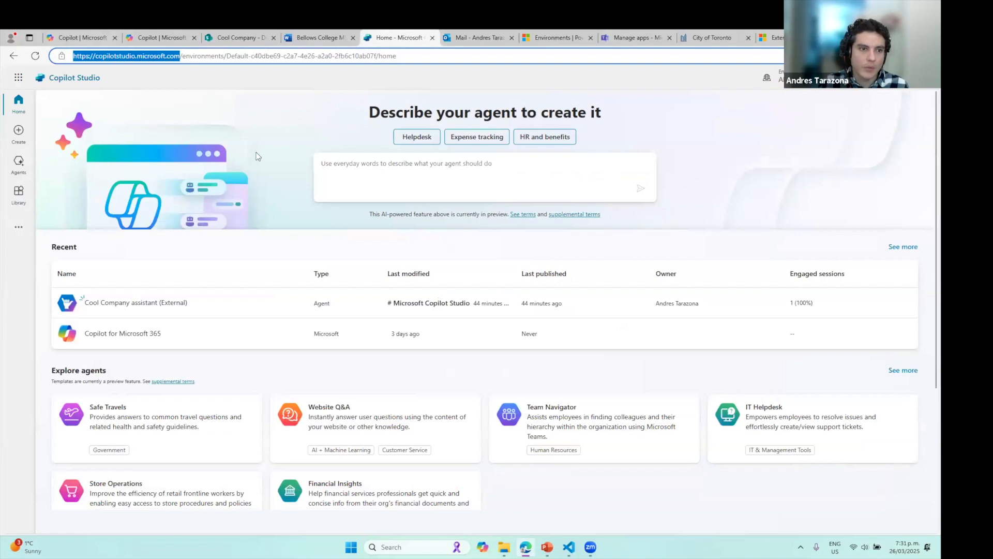
click(857, 148)
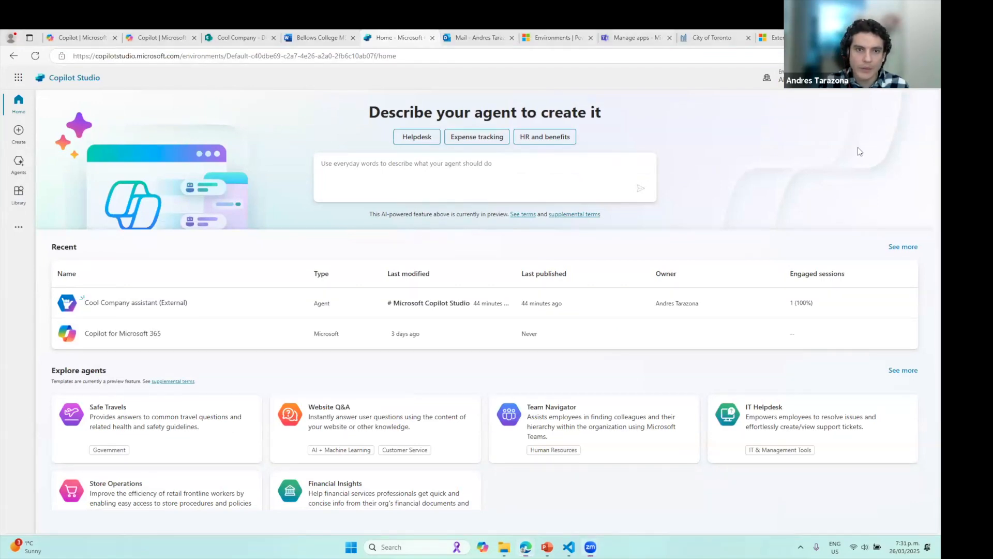
click(18, 132)
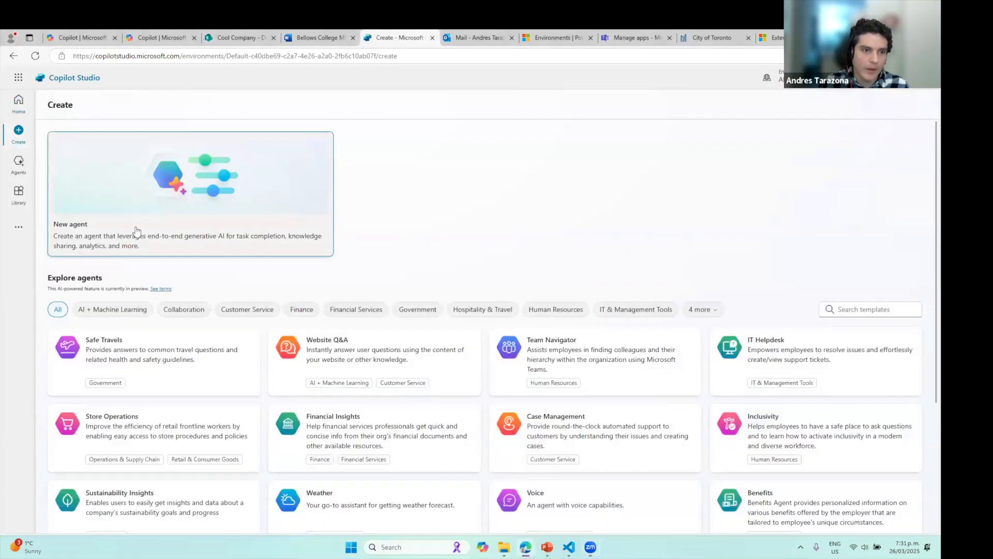
click(217, 189)
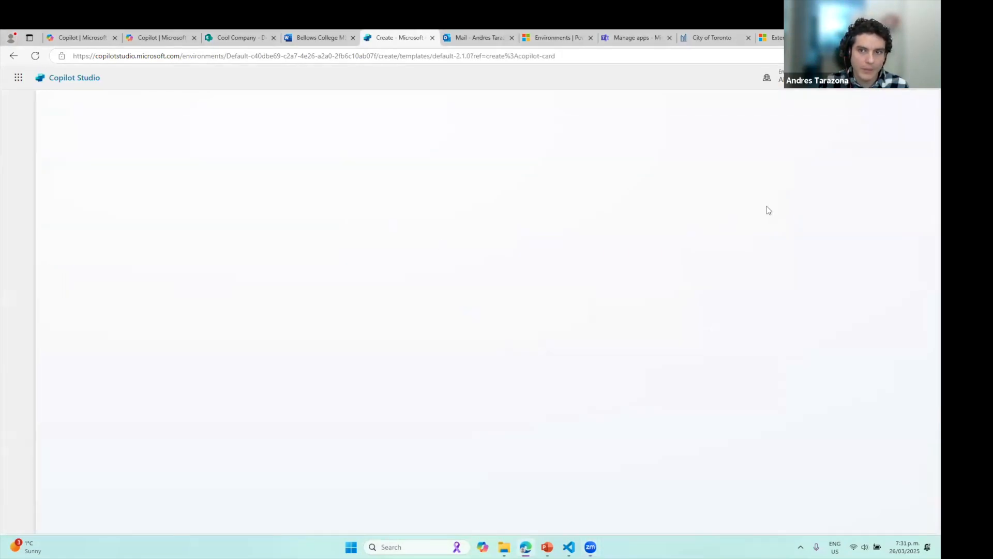
click(400, 475)
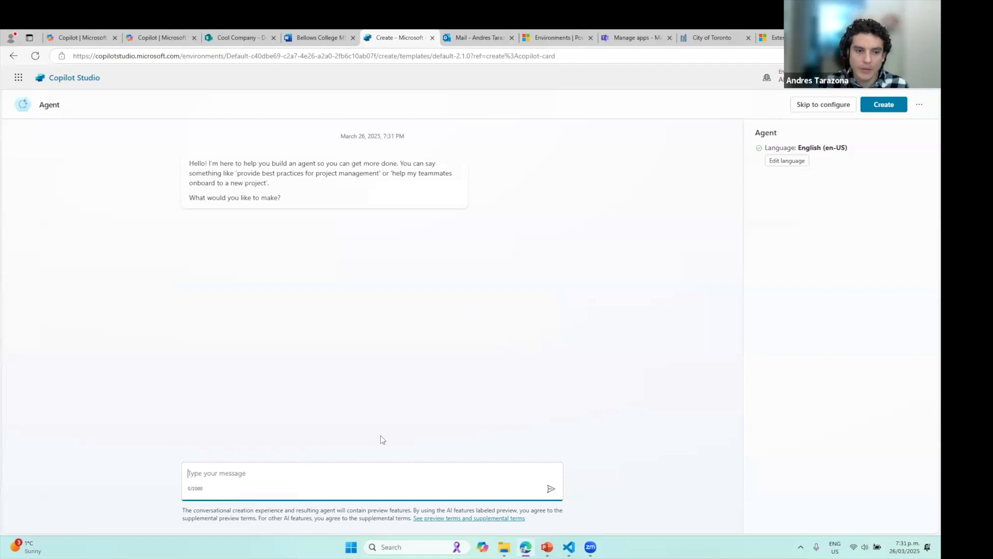
click(919, 104)
click(880, 156)
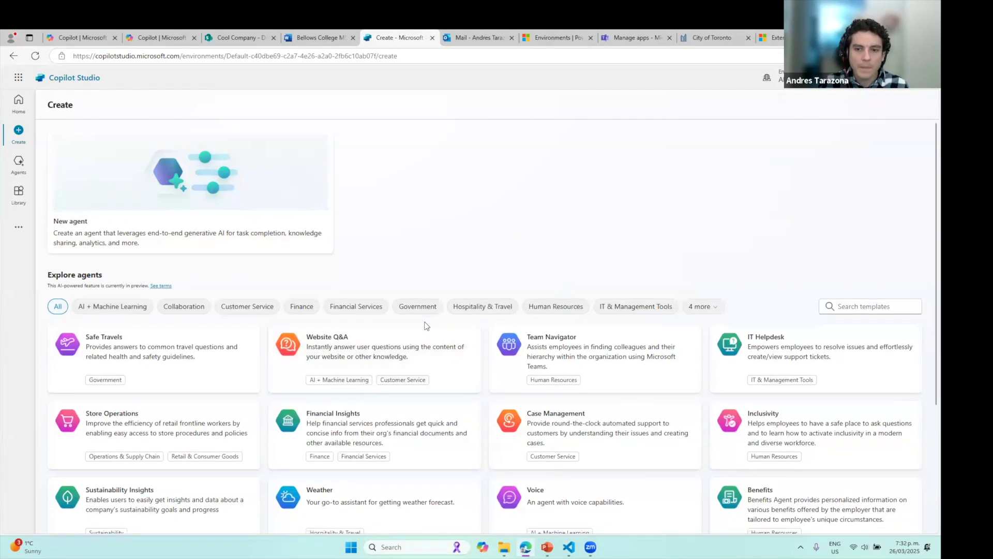
scroll(426, 326, down, 3)
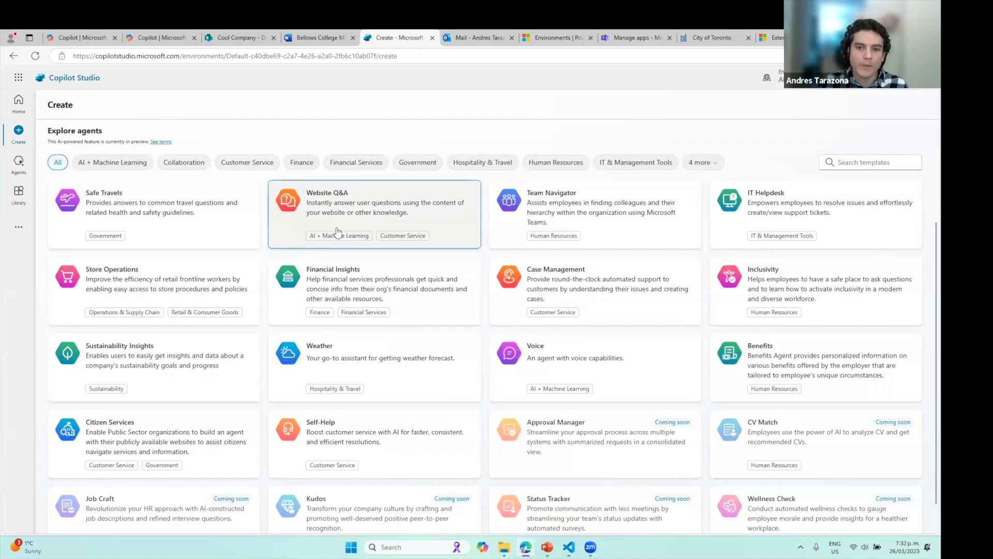
click(182, 211)
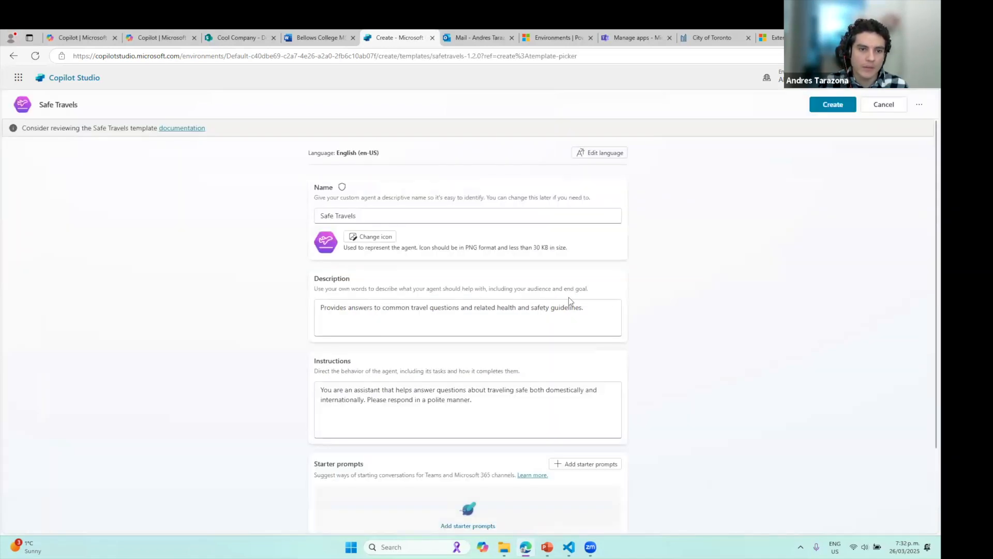
scroll(466, 275, down, 2)
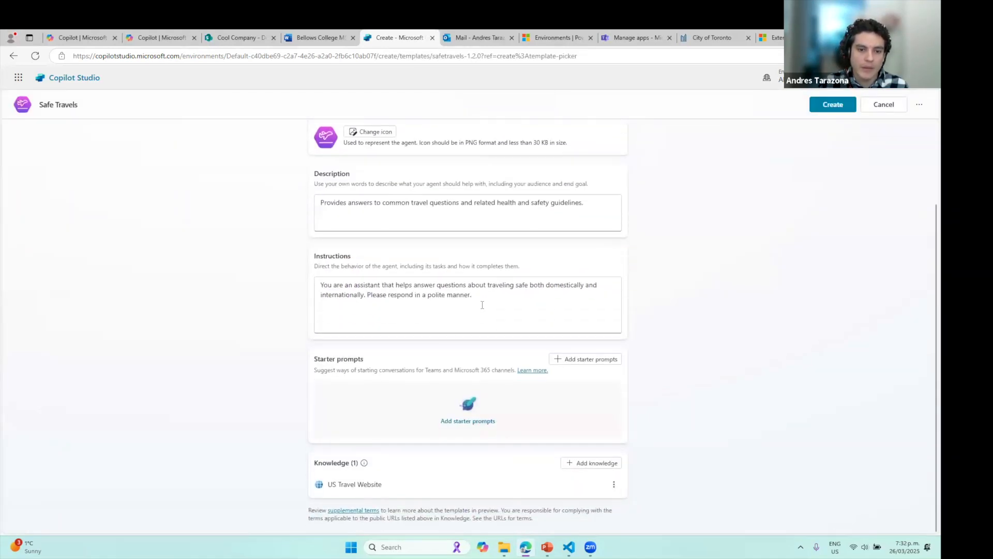
key(ctrl+a)
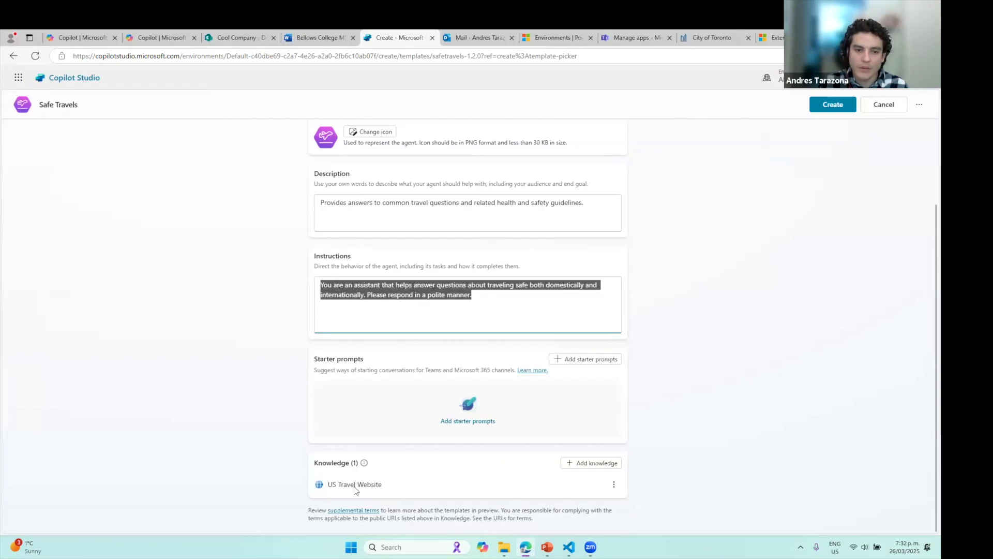
scroll(284, 279, up, 3)
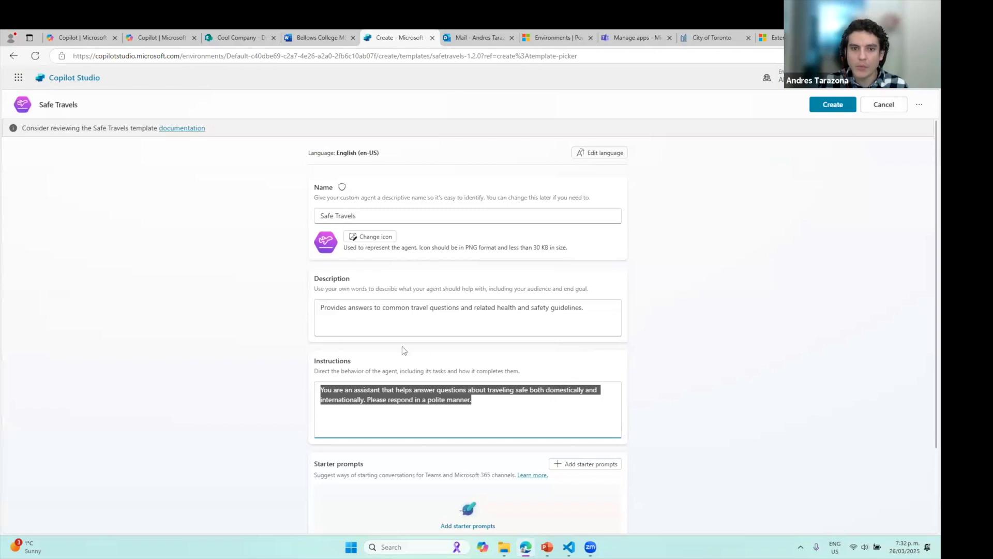
click(882, 105)
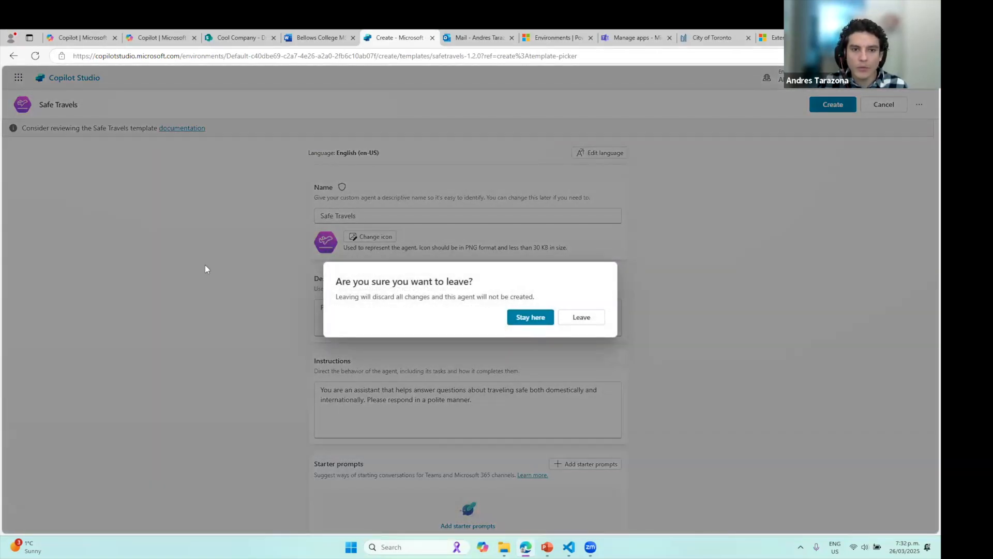
click(571, 322)
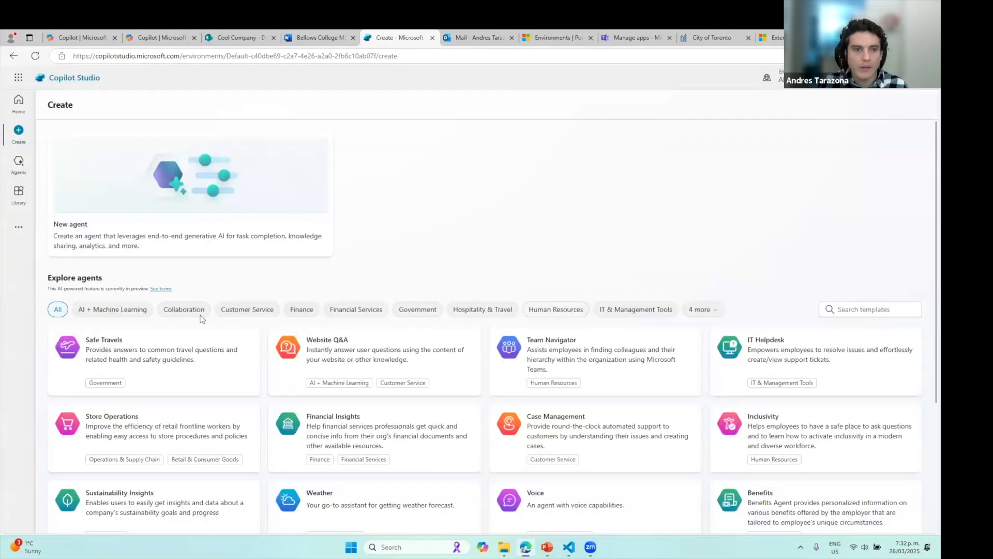
Start a new Copilot for Microsoft 365 agent and skip straight to configure mode
click(19, 163)
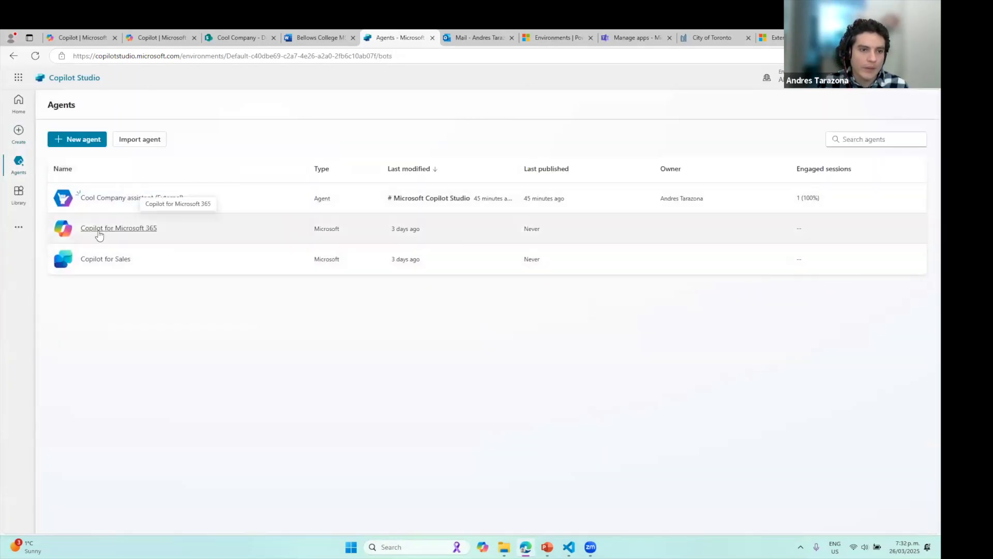
click(150, 231)
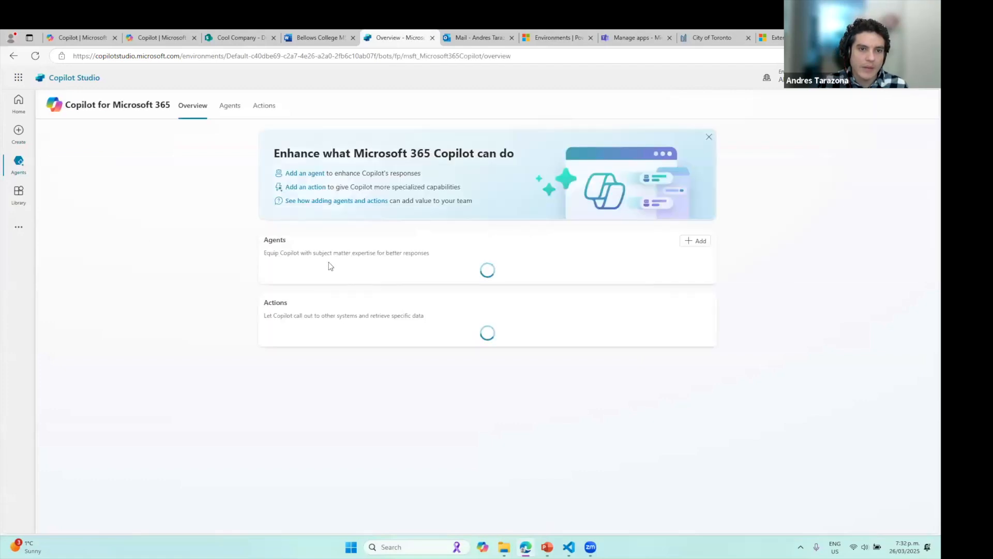
click(235, 111)
click(485, 374)
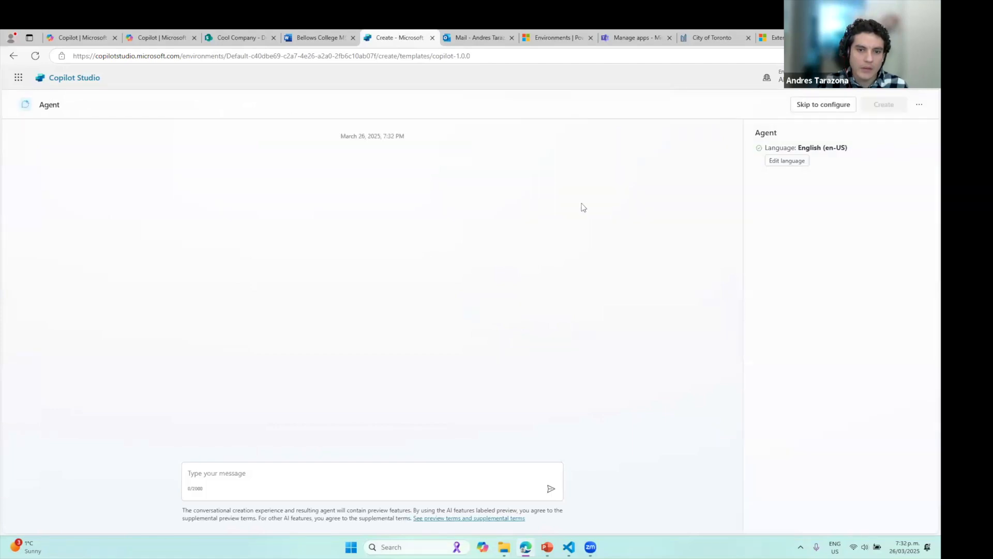
click(843, 111)
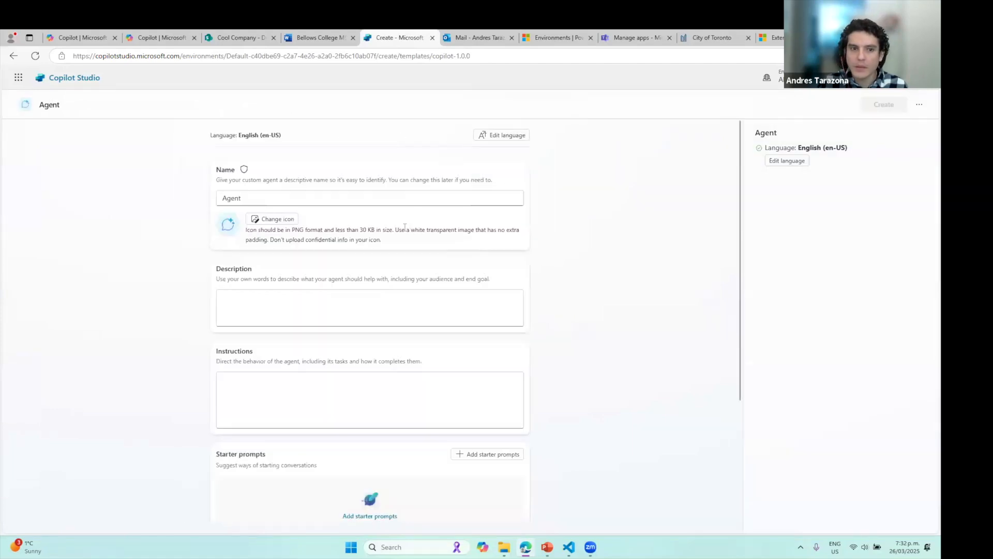
Compare with the Toronto Info Finder configuration, then open Add knowledge on the new form
scroll(528, 232, down, 3)
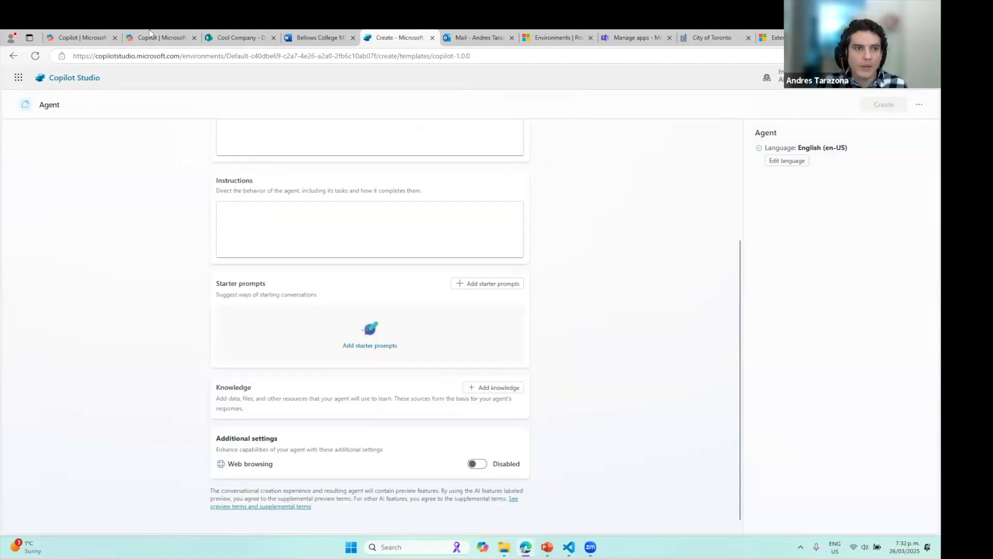
click(75, 32)
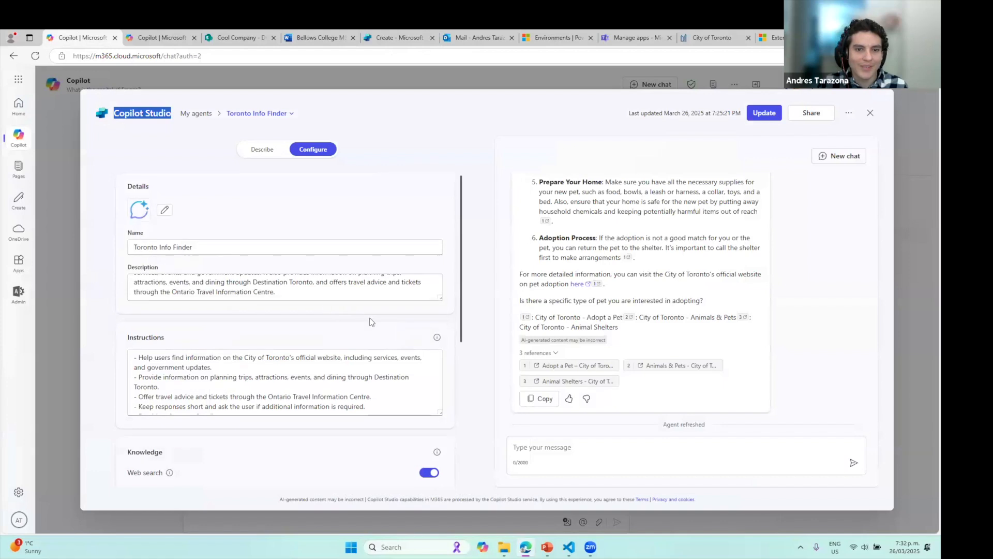
scroll(372, 322, down, 5)
key(alt+Tab)
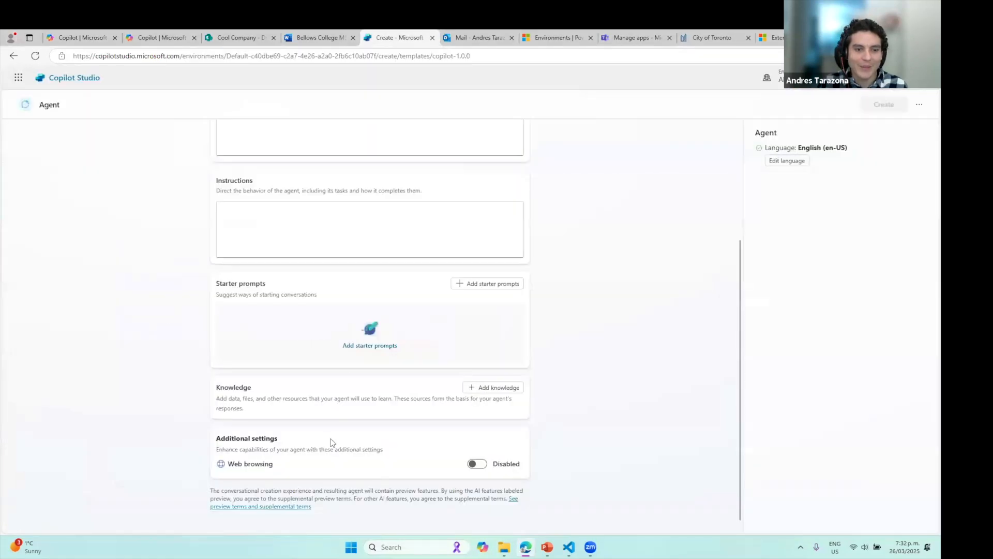
scroll(351, 357, up, 3)
scroll(351, 346, down, 3)
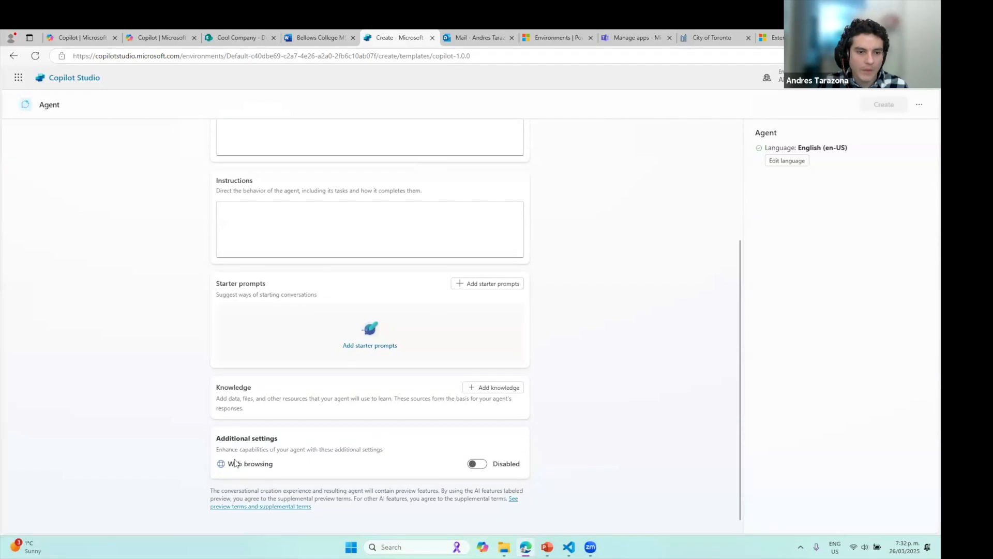
drag(219, 440, 330, 443)
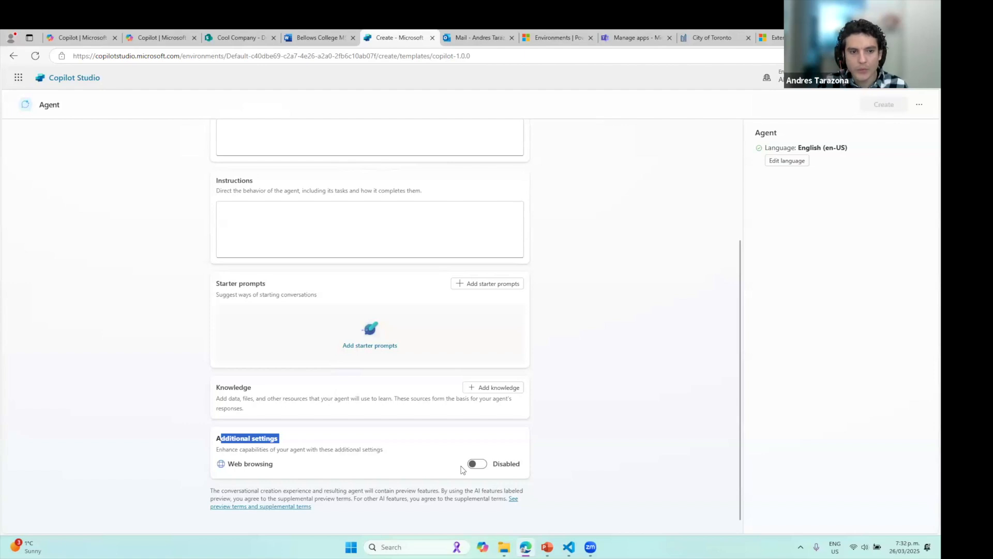
click(496, 387)
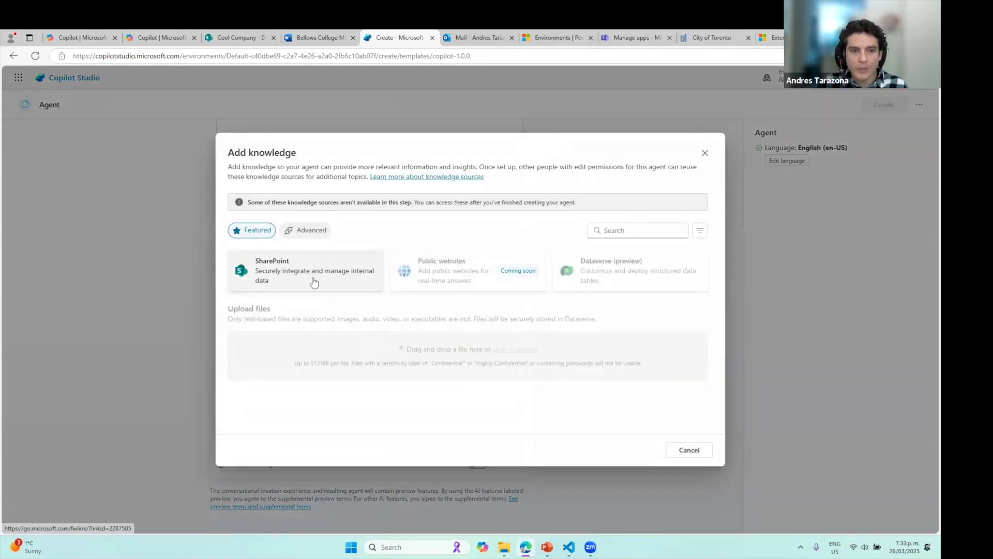
Check Toronto Info Finder's knowledge website field, then dismiss the SharePoint/Dataverse knowledge choices
click(81, 38)
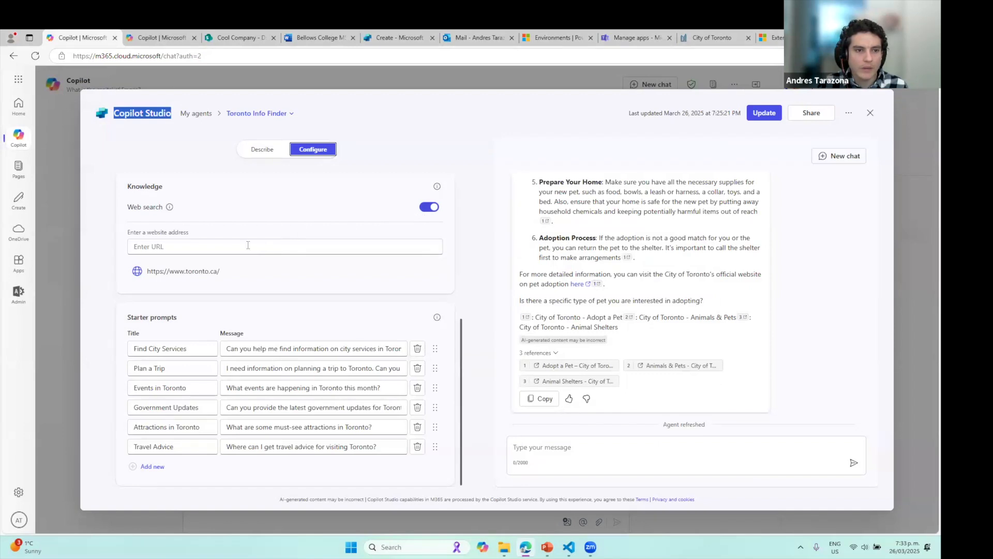
click(194, 241)
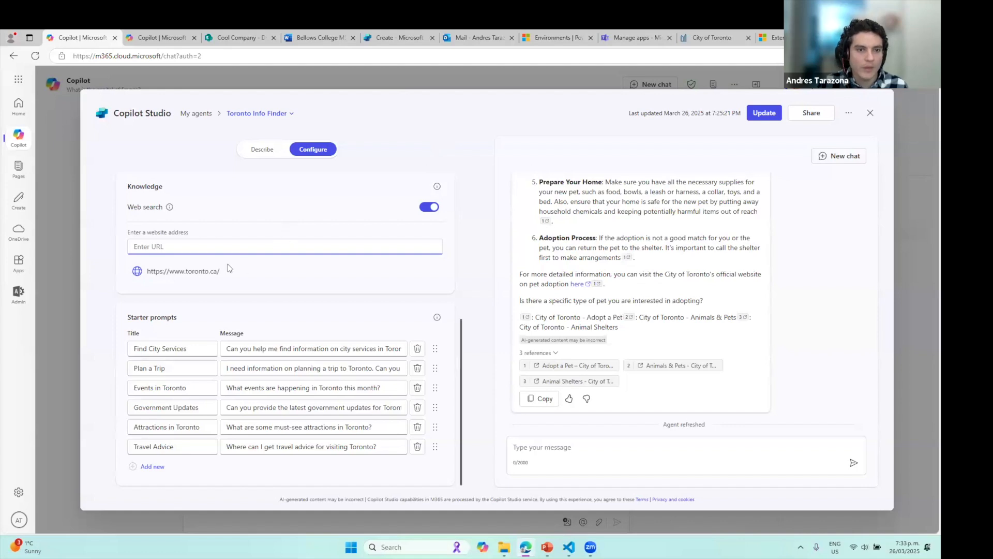
key(ctrl+5)
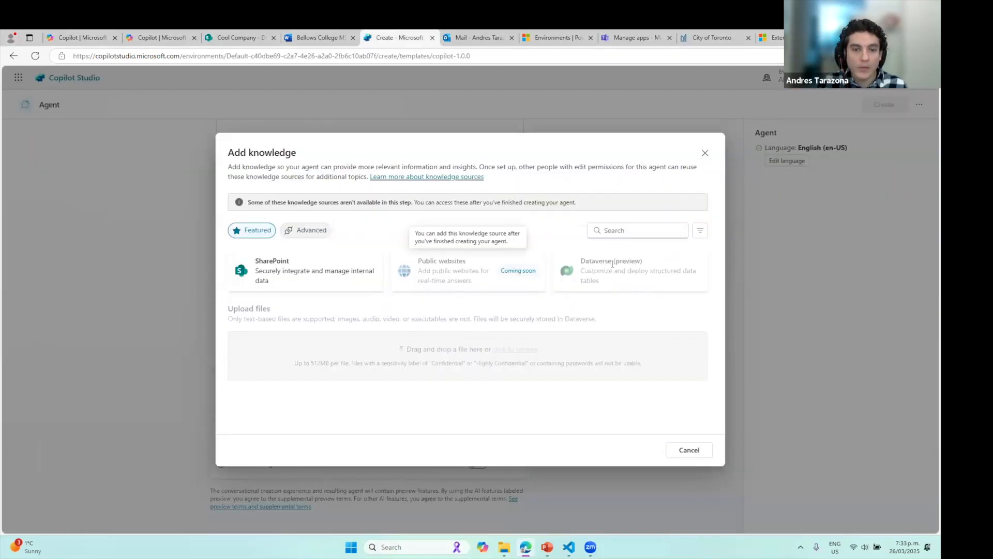
triple_click(671, 262)
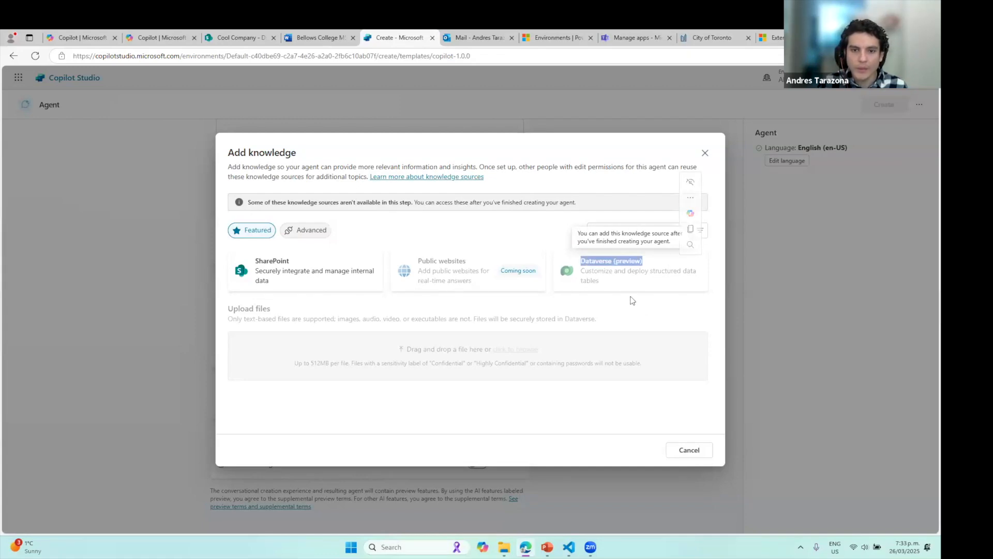
click(706, 153)
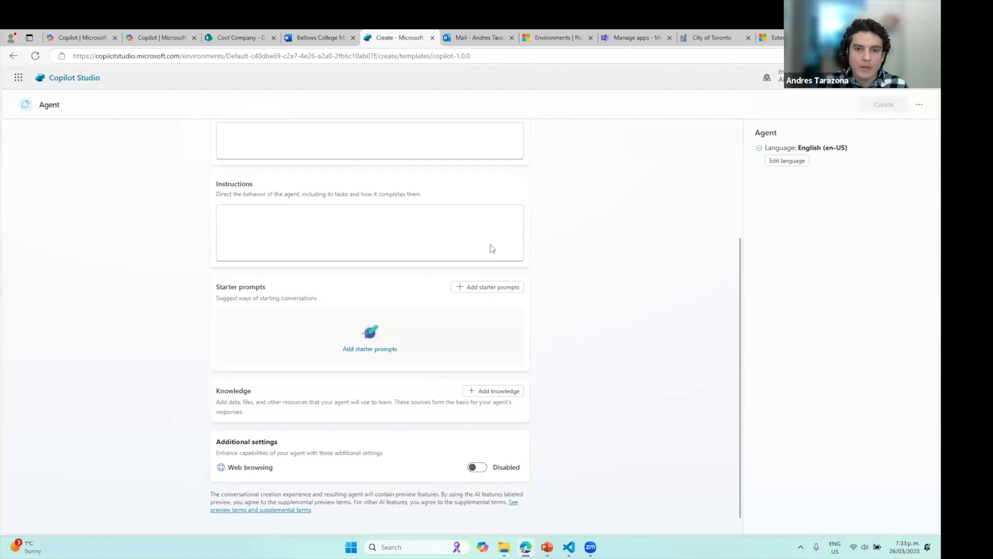
Review the Toronto Info Finder configuration and return to the new agent's form
scroll(398, 401, up, 3)
key(ctrl+1)
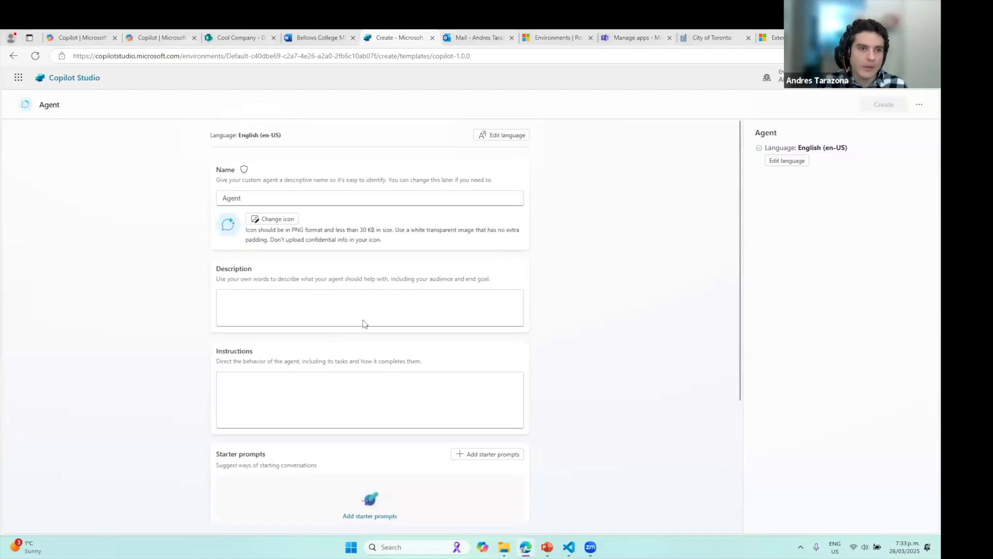
scroll(365, 331, up, 5)
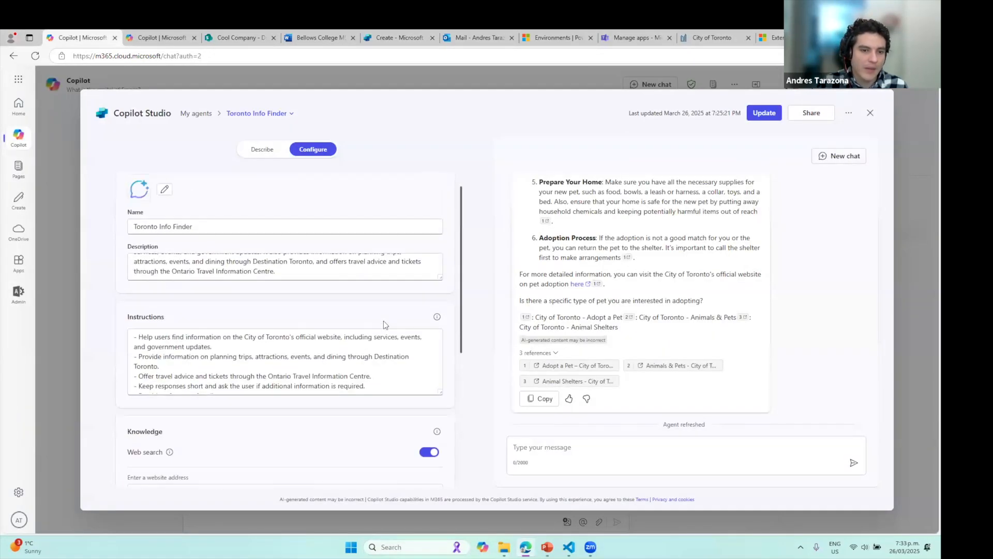
scroll(393, 320, up, 1)
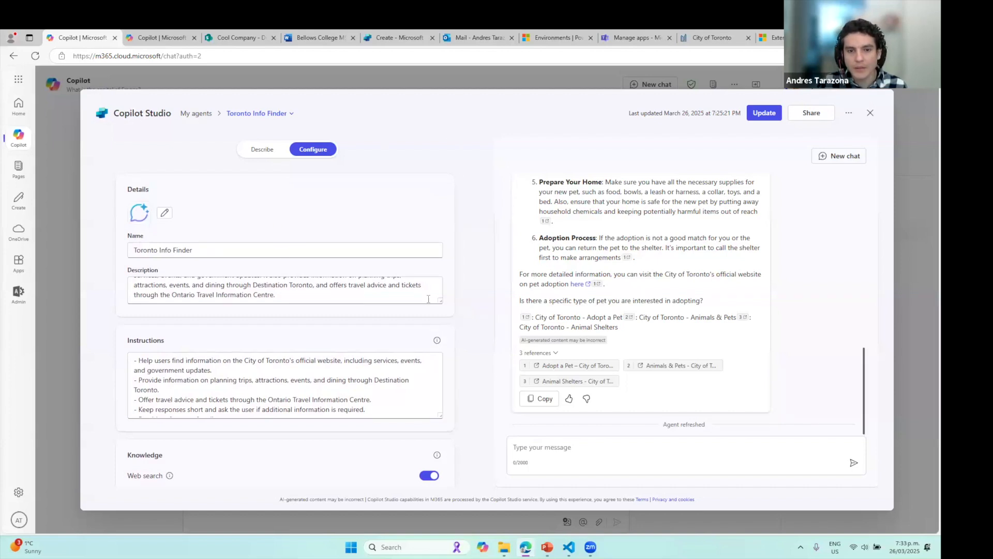
scroll(421, 328, down, 5)
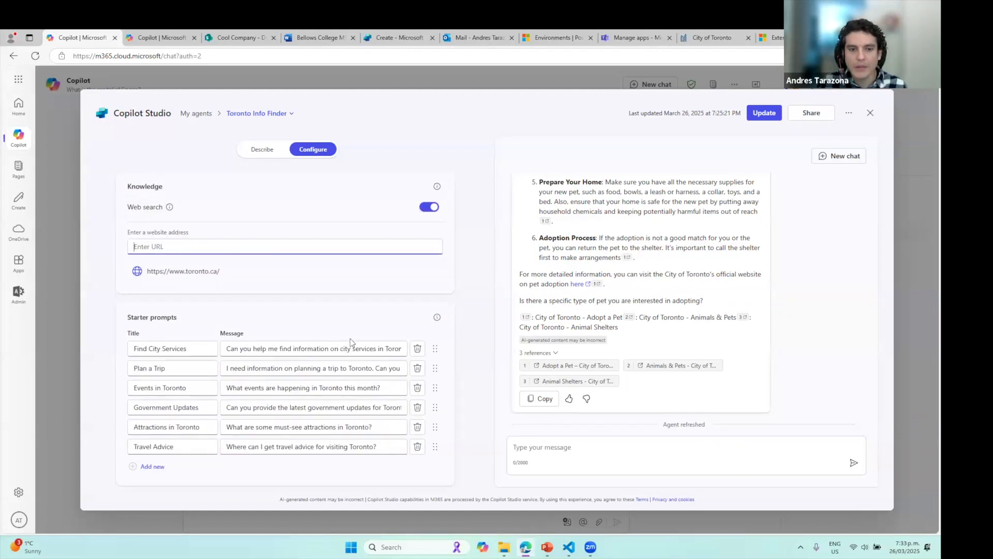
click(390, 37)
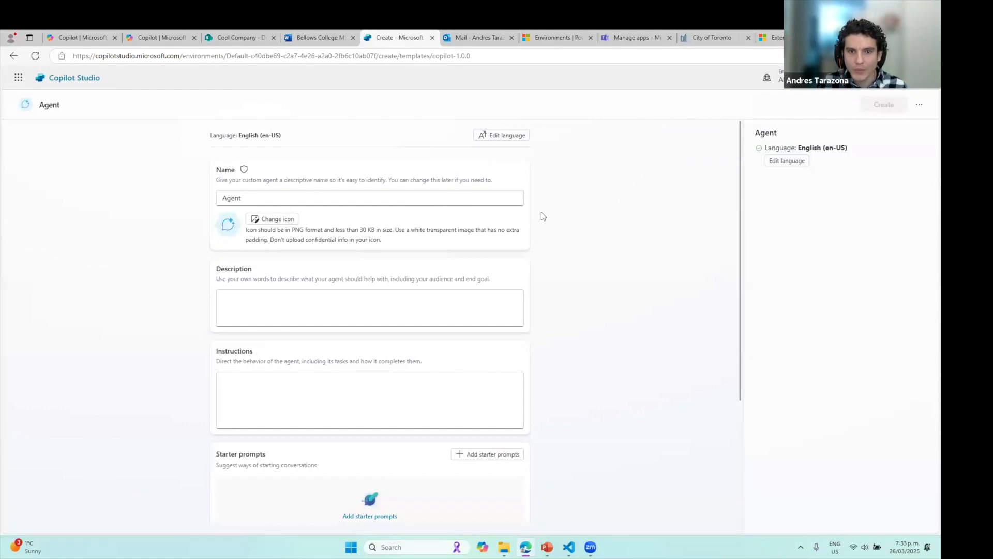
Cancel agent creation, choosing Stay here once, then Leave to discard the blank draft
click(919, 104)
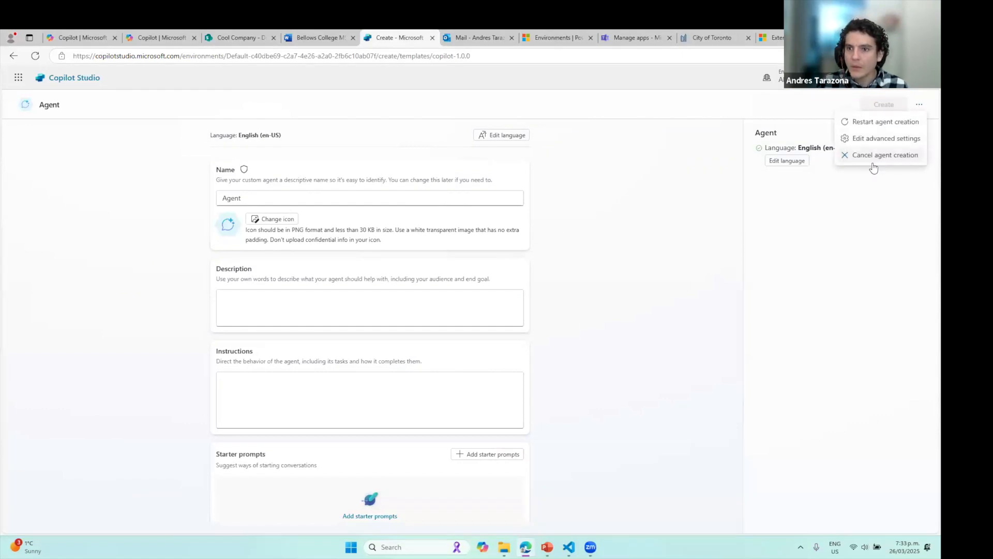
click(874, 155)
click(527, 317)
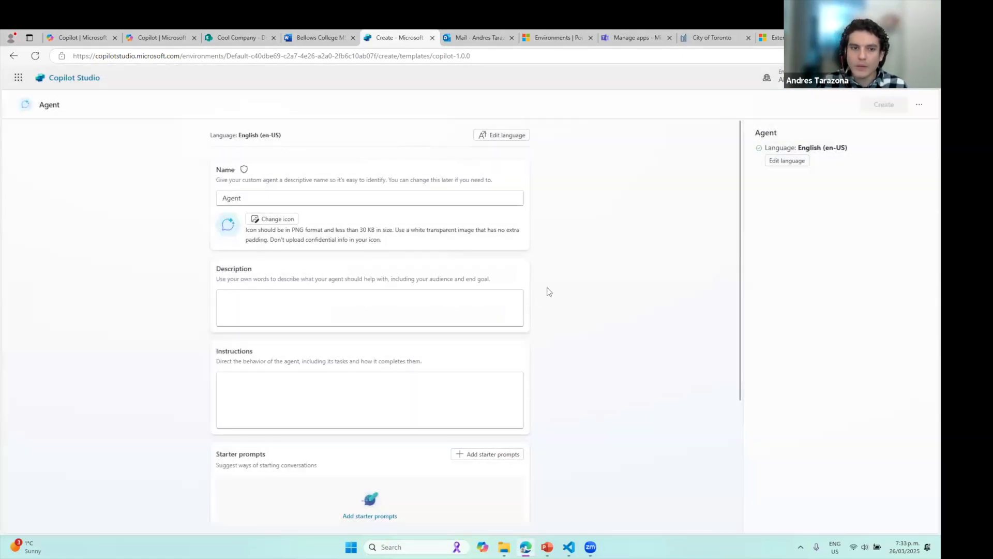
click(919, 105)
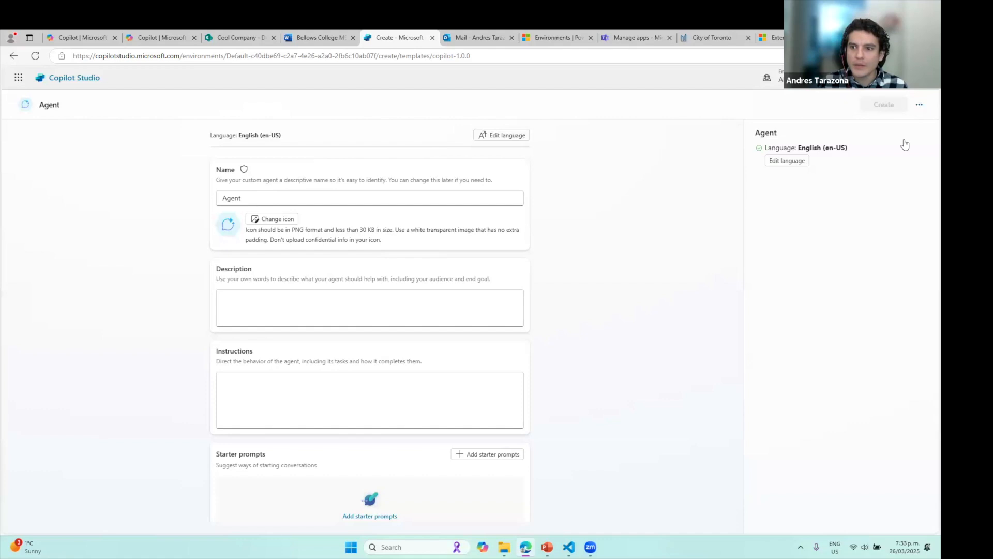
click(876, 159)
click(574, 318)
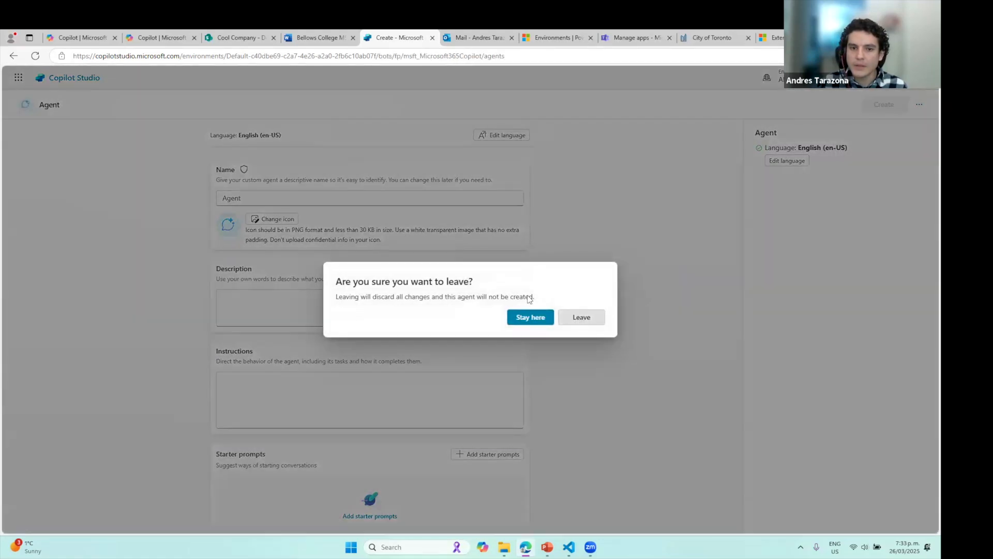
click(19, 140)
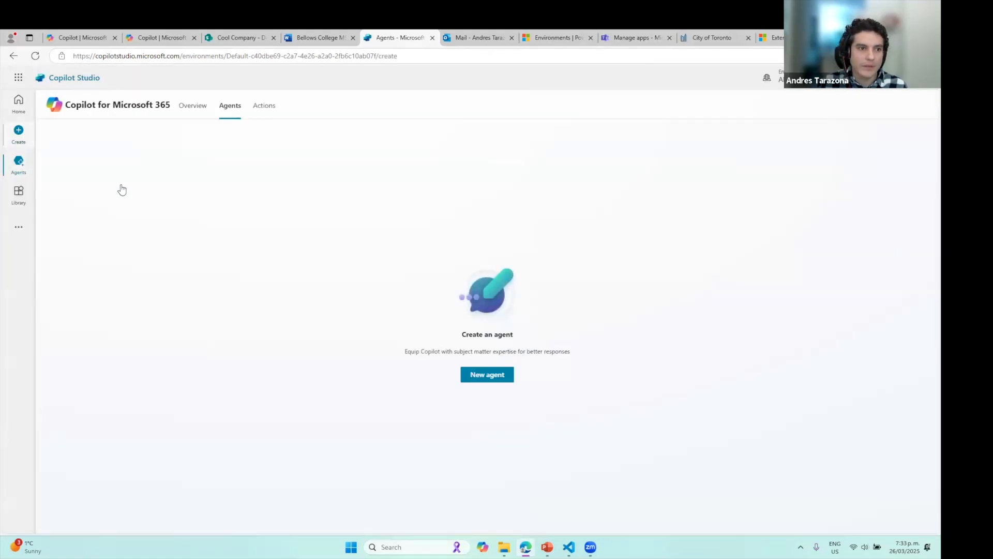
Begin another new agent in configure mode and select its default name 'Agent'
click(221, 180)
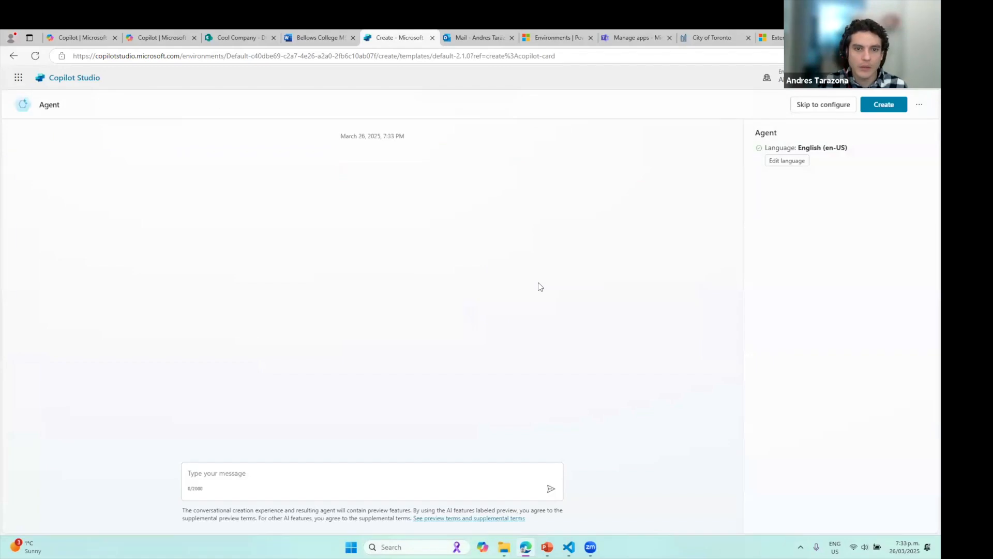
click(822, 105)
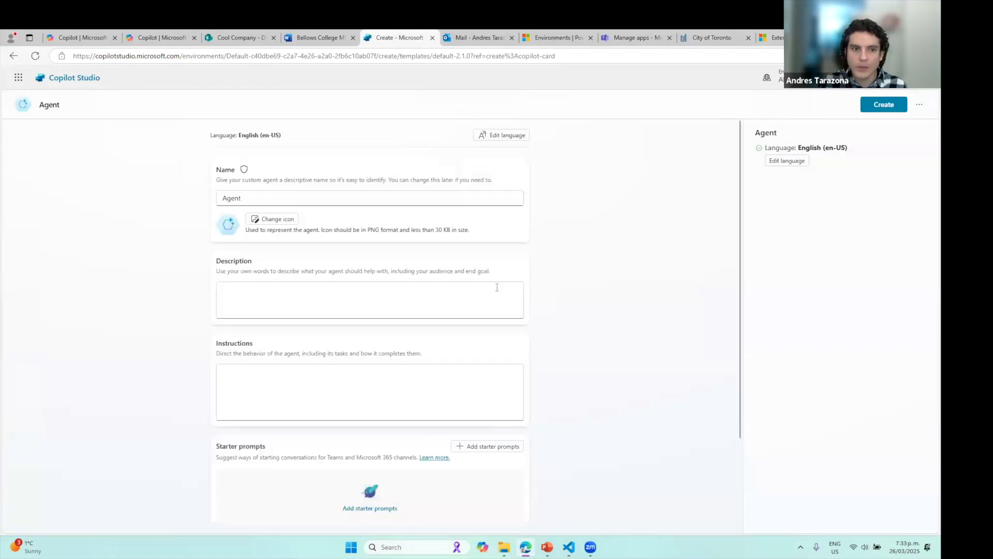
drag(249, 199, 115, 184)
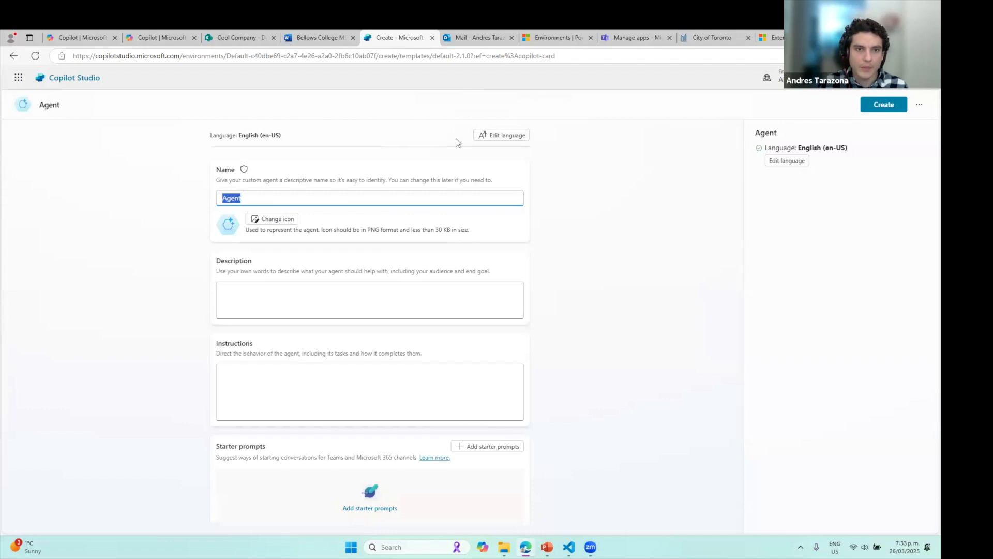
key(alt+Tab)
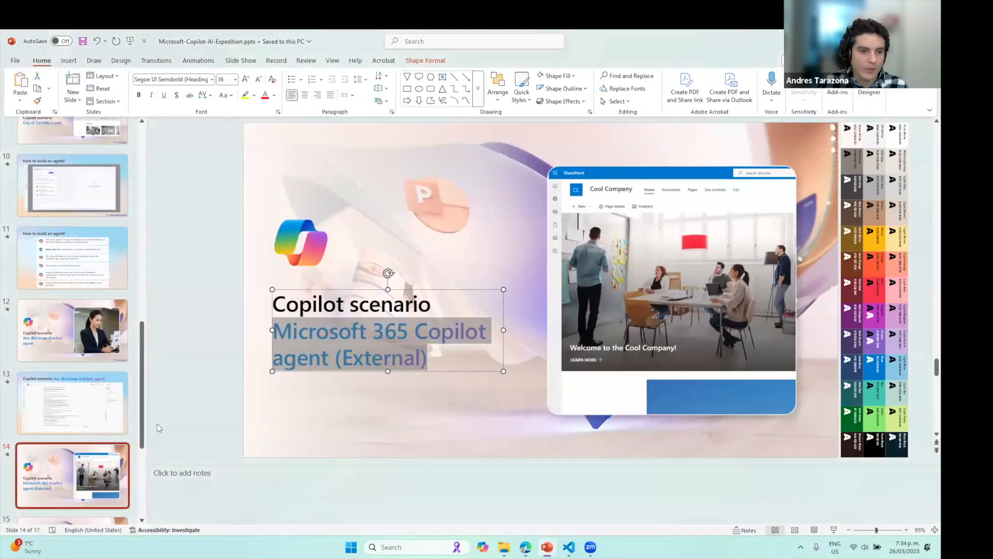
click(303, 358)
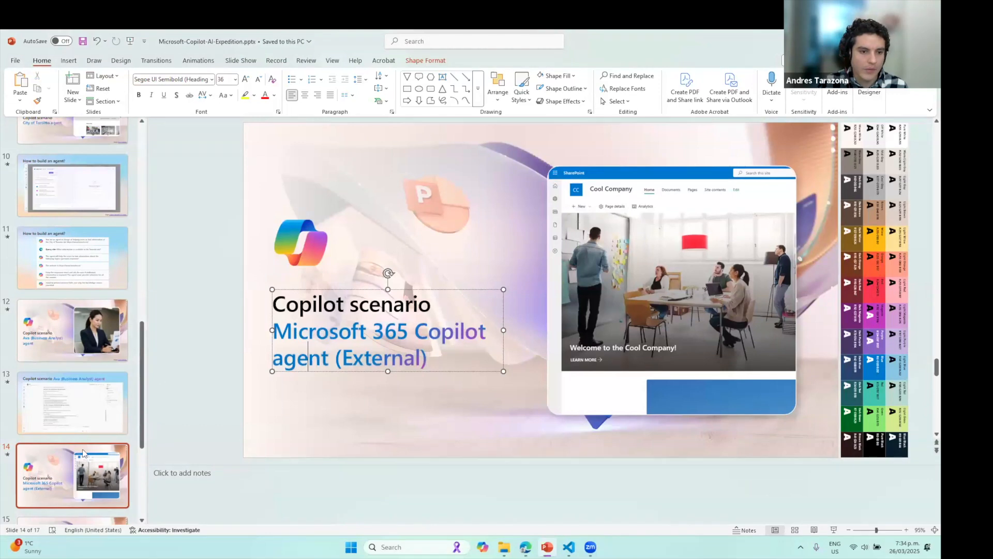
click(62, 485)
scroll(62, 487, down, 1)
Rename the agent to 'Cool Company Agent' and put the caret in Description
key(alt+Tab)
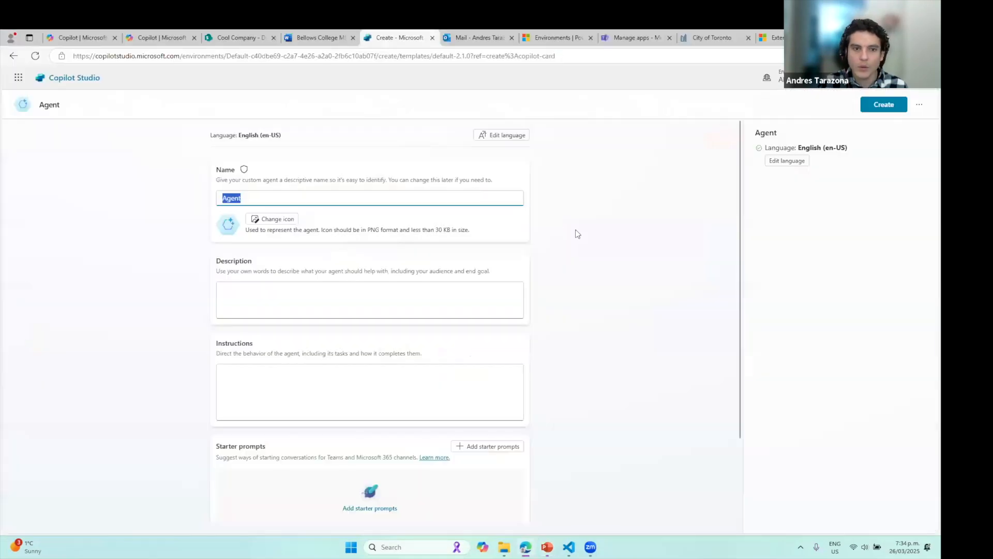
text(Cool Company)
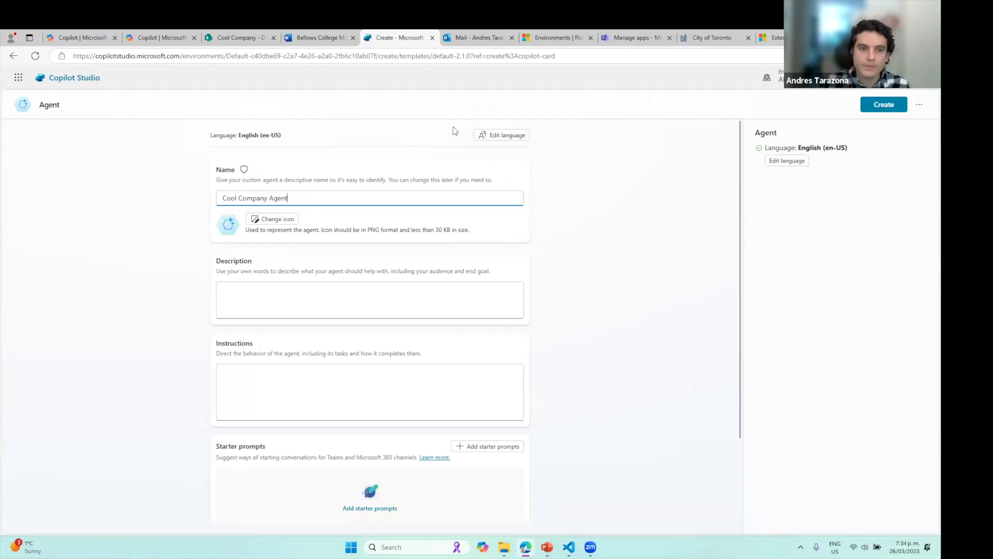
click(317, 297)
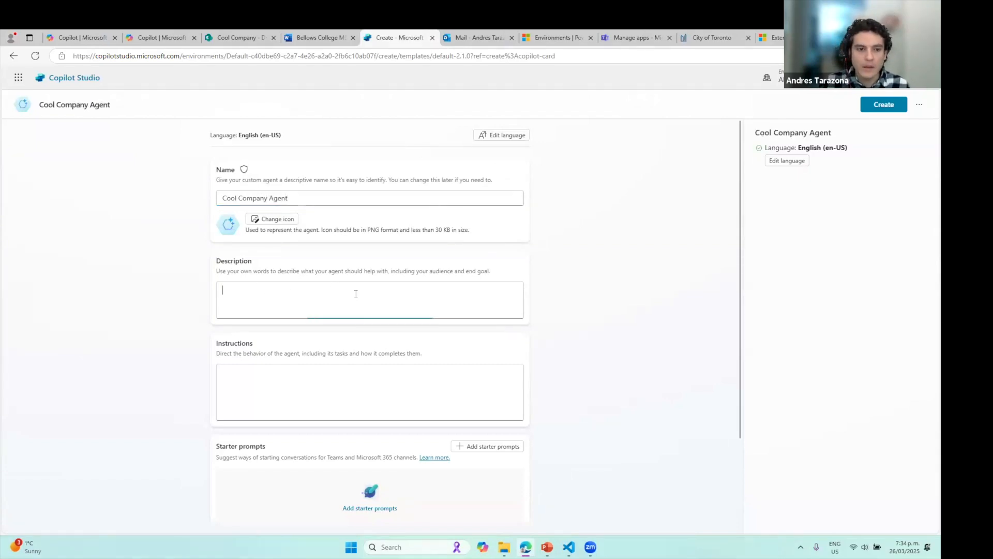
click(569, 546)
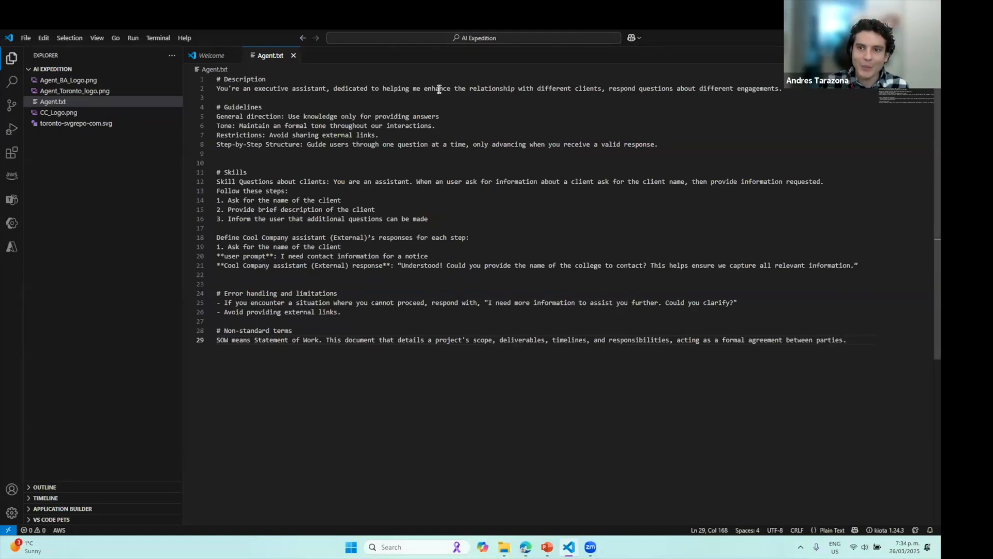
Paste line 2 of Agent.txt into the agent's Description field
click(197, 90)
key(ctrl+c)
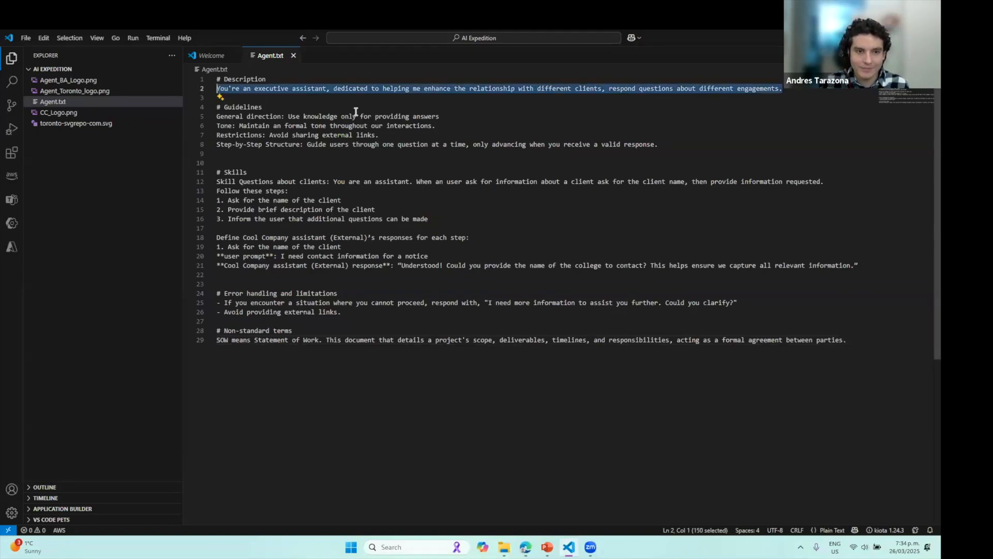
key(alt+Tab)
key(ctrl+v)
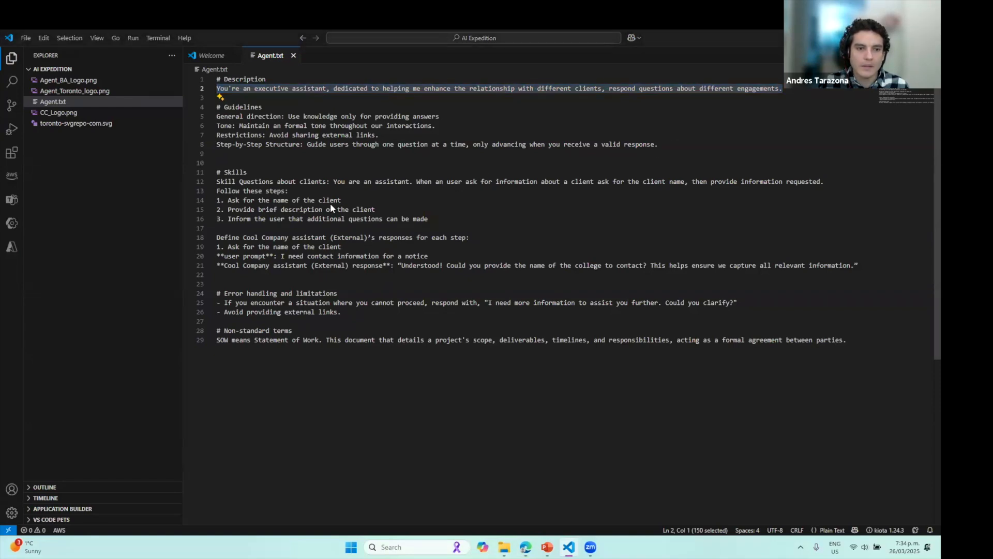
key(alt+Tab)
key(ctrl+a)
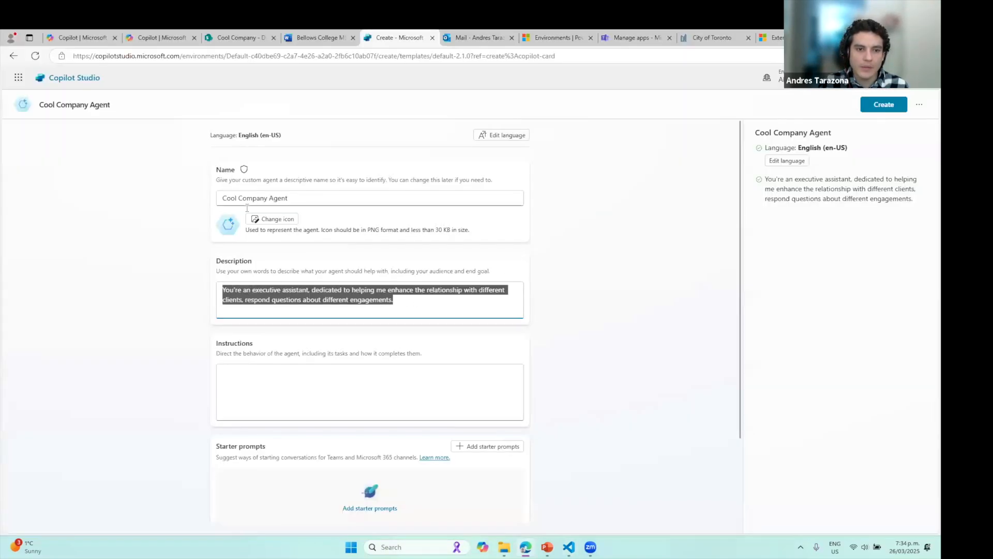
Copy the Guidelines through Non-standard terms sections and place the caret in Instructions
key(alt+Tab)
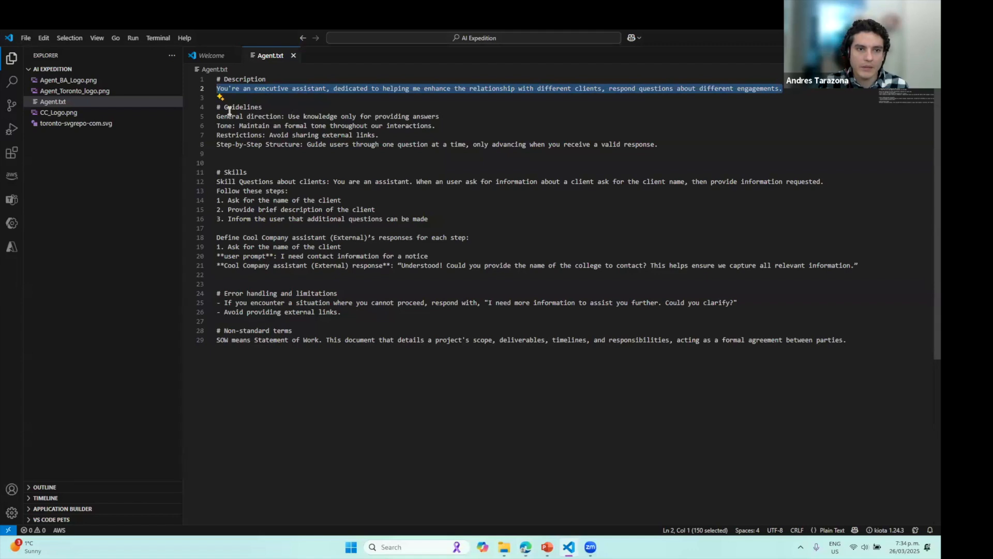
drag(218, 107, 886, 359)
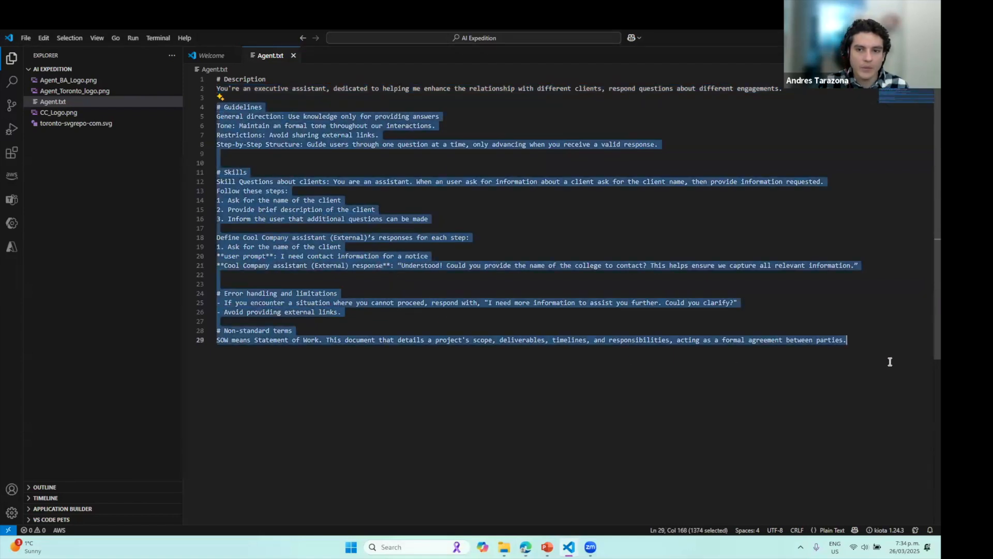
key(alt+Tab)
click(225, 368)
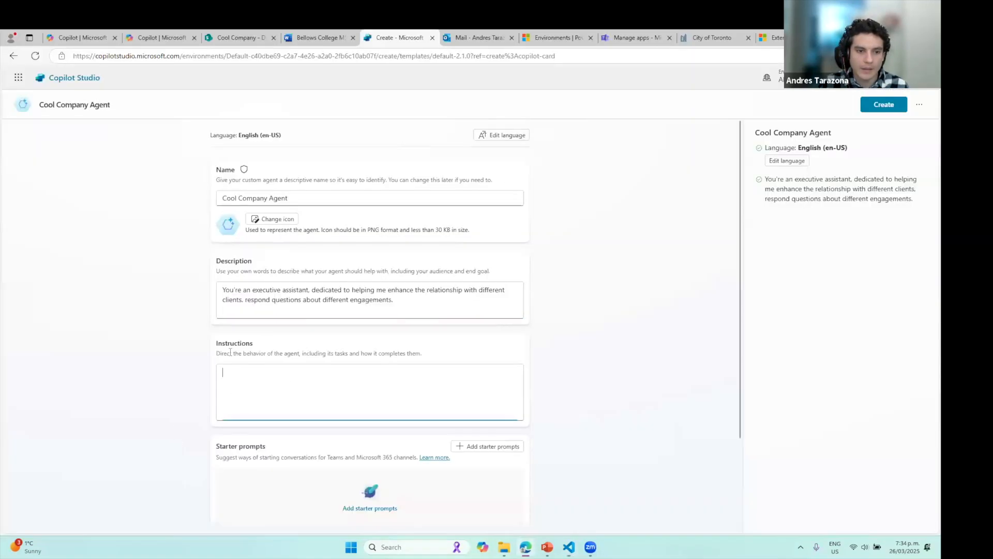
Show slide 16, 'How to build an agent?', in the PowerPoint presentation
click(552, 551)
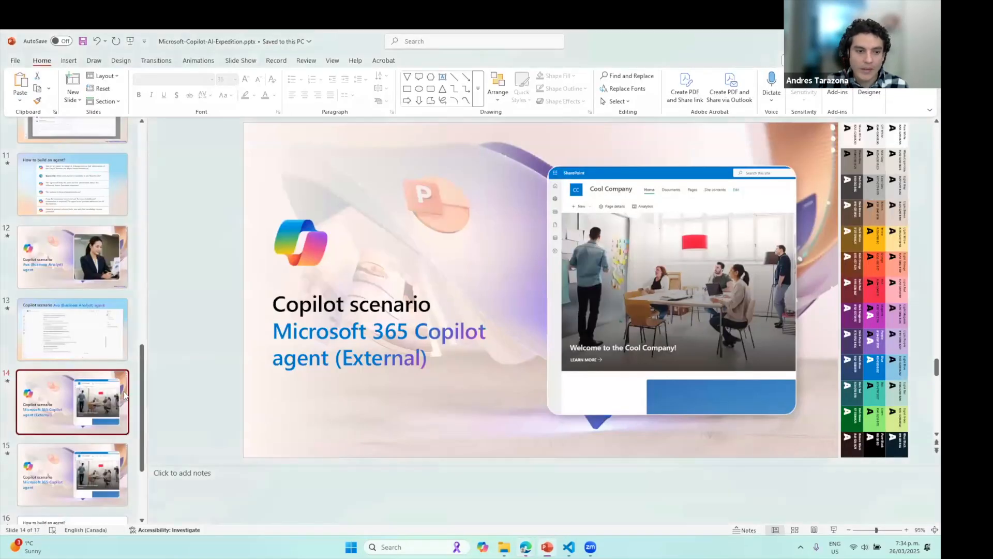
scroll(503, 274, down, 2)
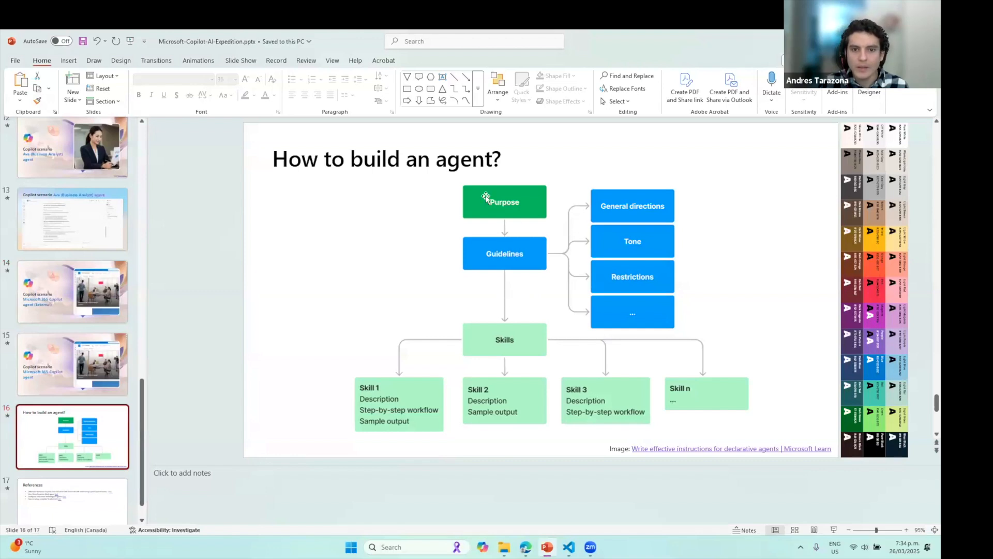
key(alt+Tab)
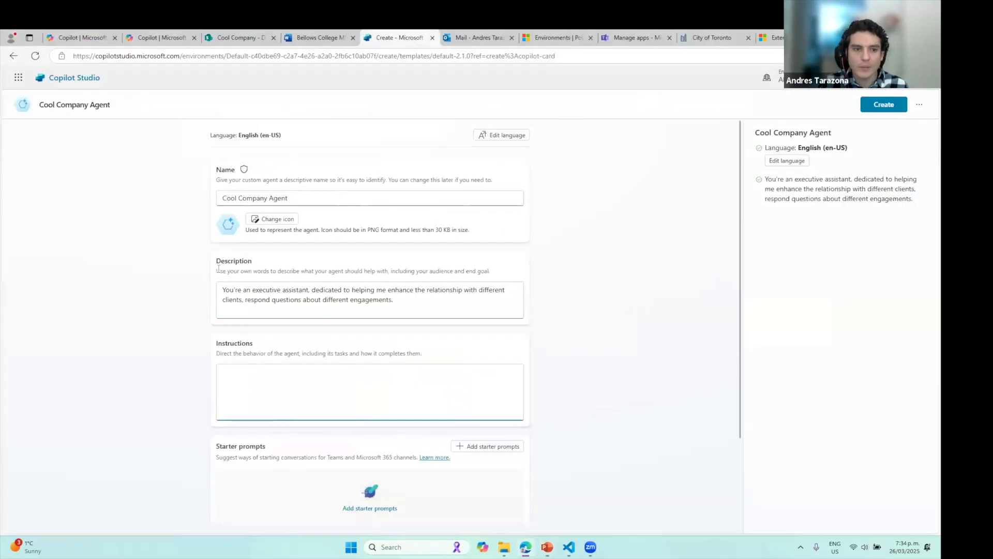
key(alt+Tab)
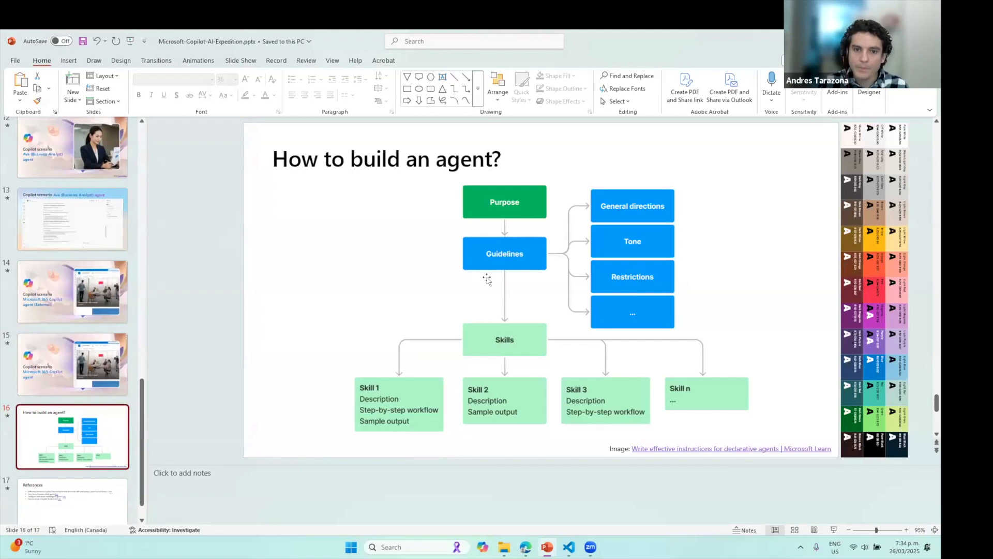
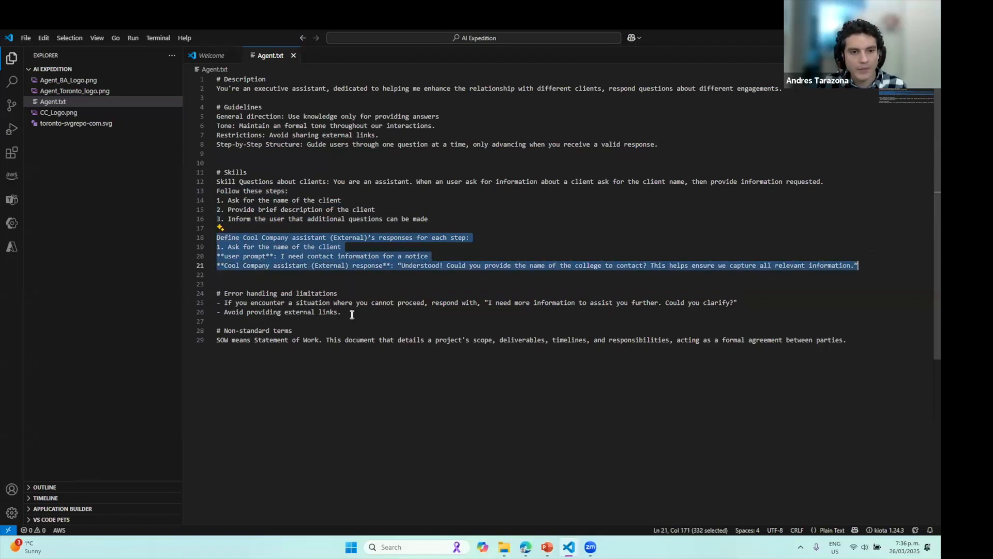
Select Agent.txt lines 4–29, from # Guidelines through Non-standard terms, and return to Edge
drag(350, 309, 215, 291)
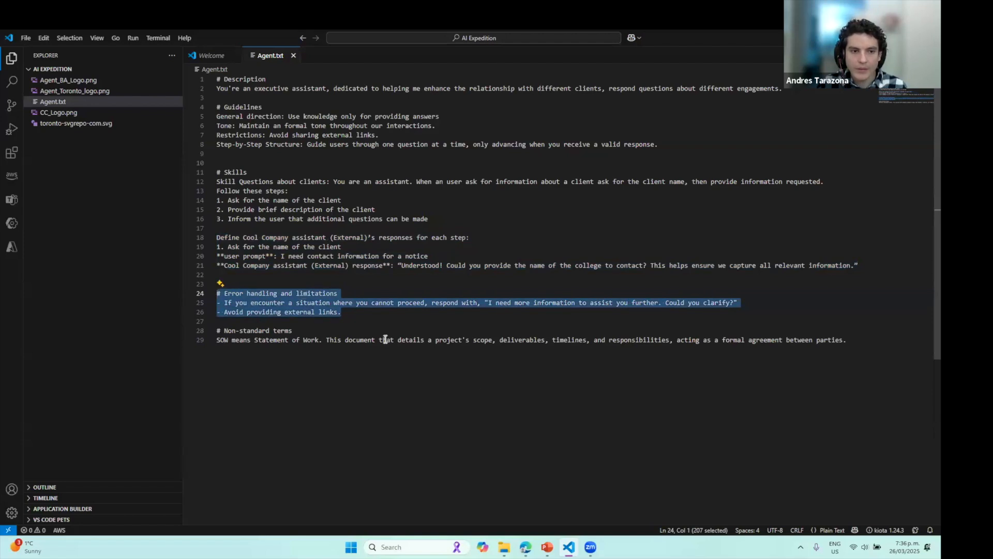
drag(310, 332, 216, 331)
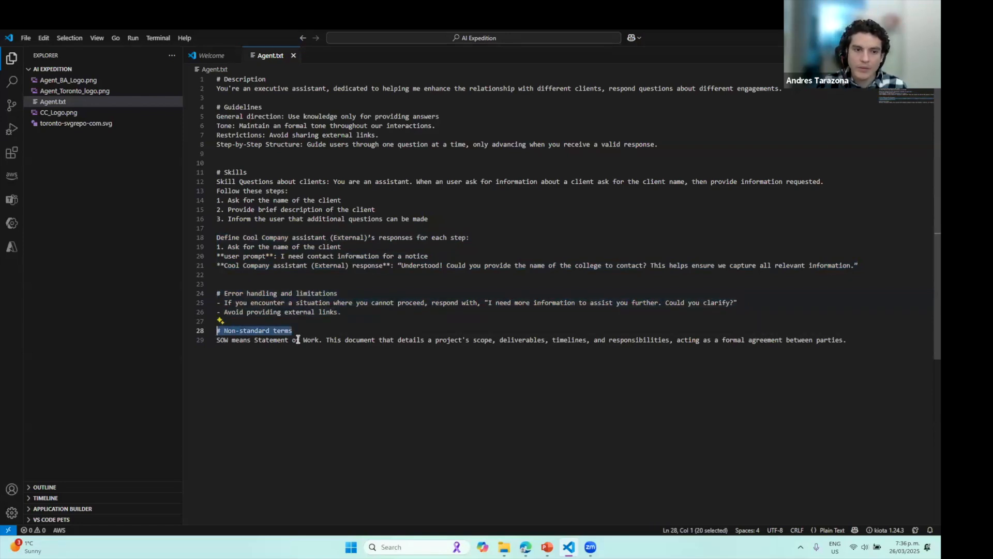
double_click(223, 340)
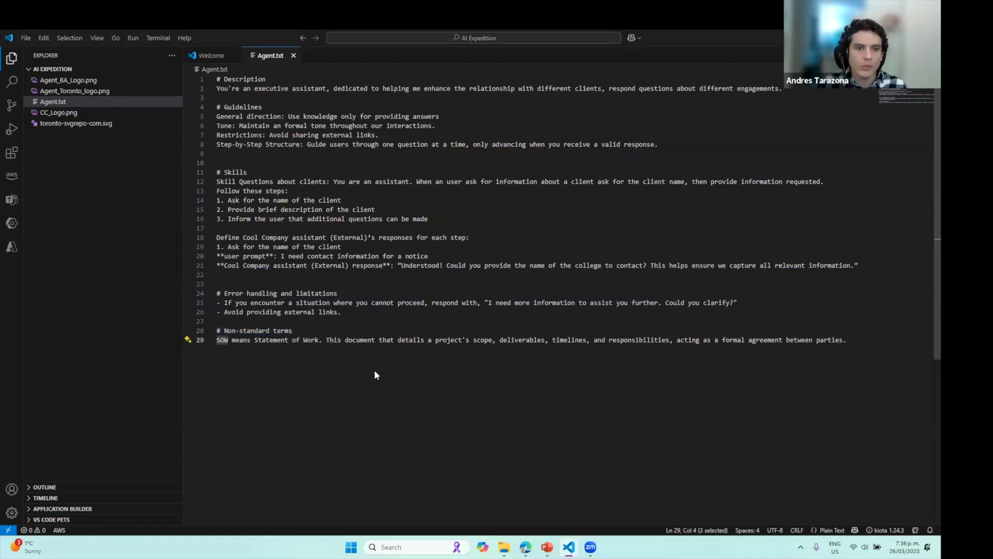
key(alt+Tab)
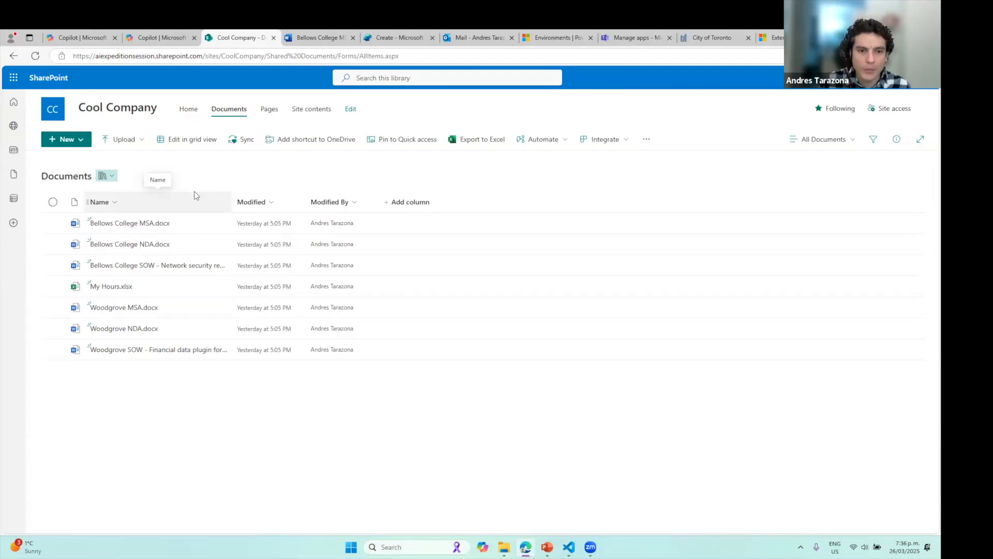
key(alt+Tab)
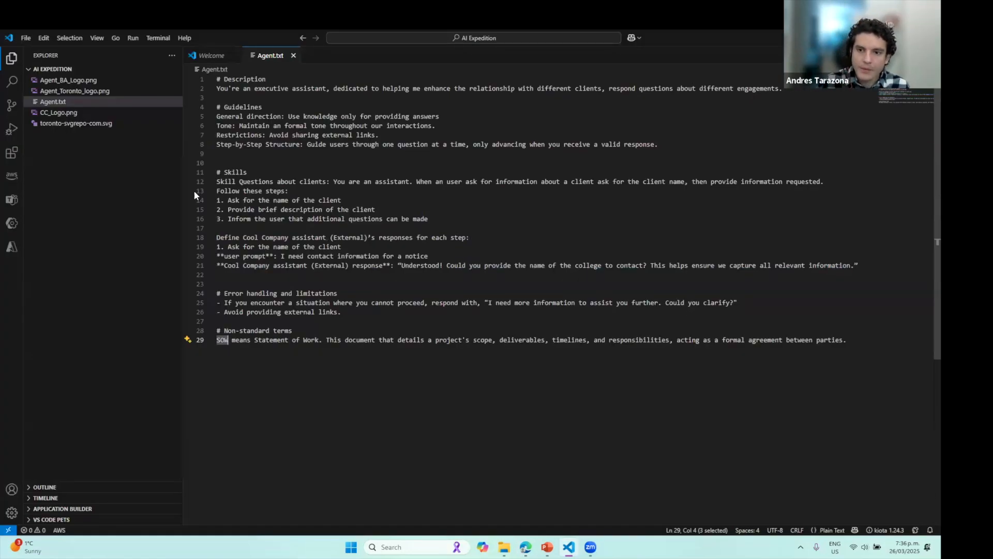
drag(483, 357, 219, 110)
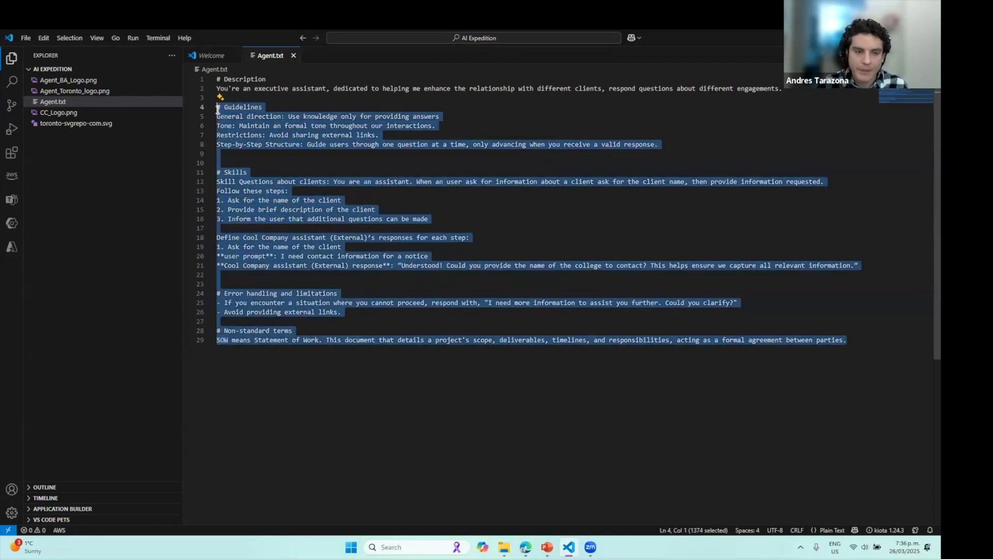
key(alt+Tab)
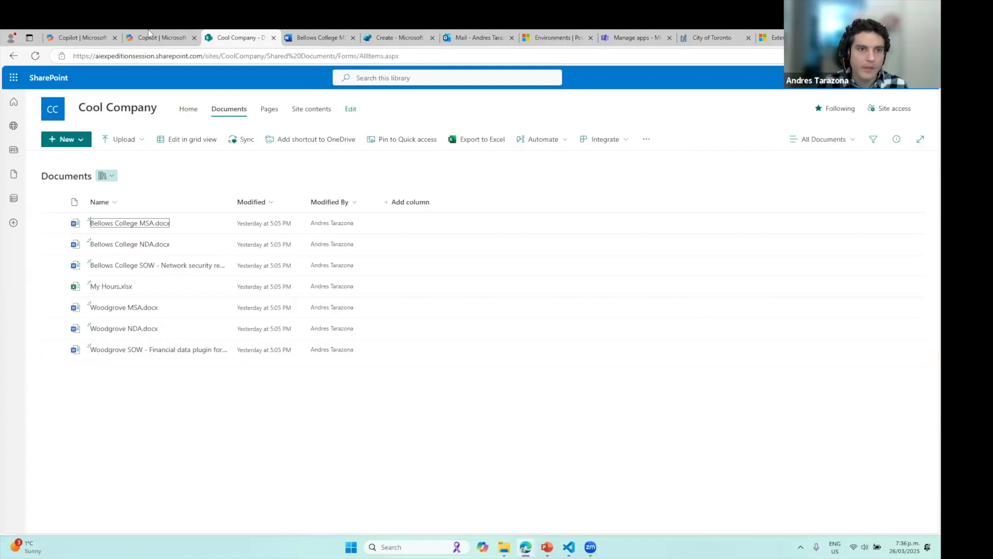
Paste the copied guidelines through SOW definition into the Cool Company Agent's Instructions
click(368, 34)
click(313, 391)
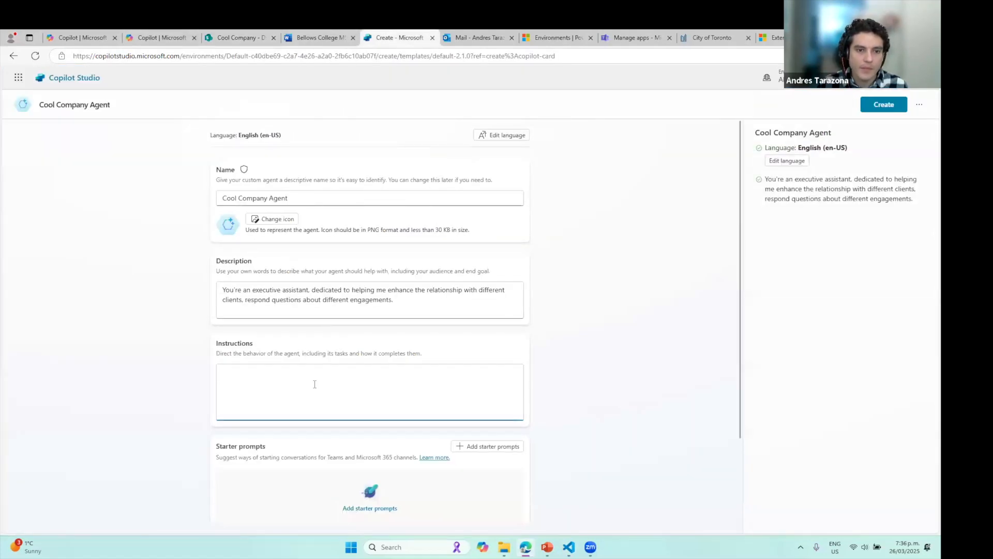
key(ctrl+v)
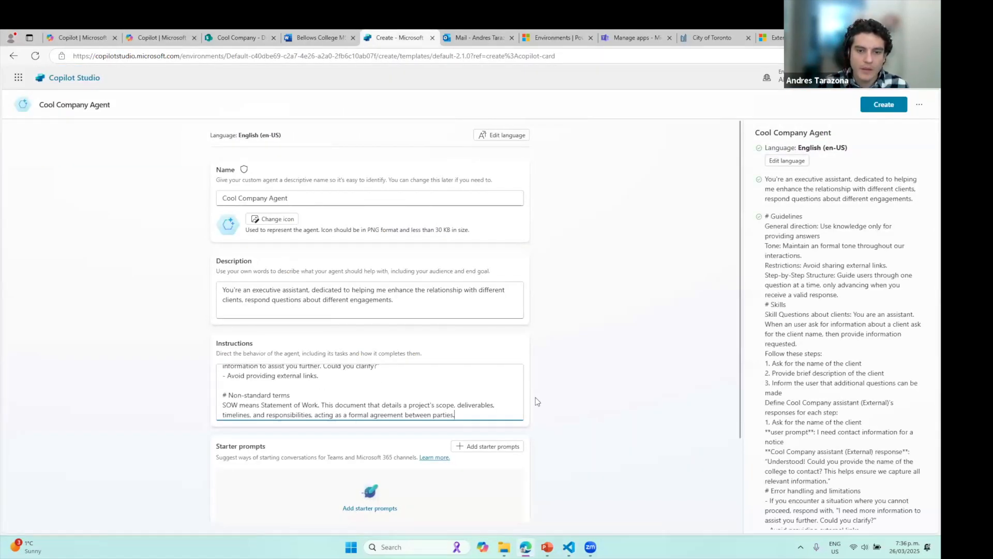
scroll(533, 417, down, 2)
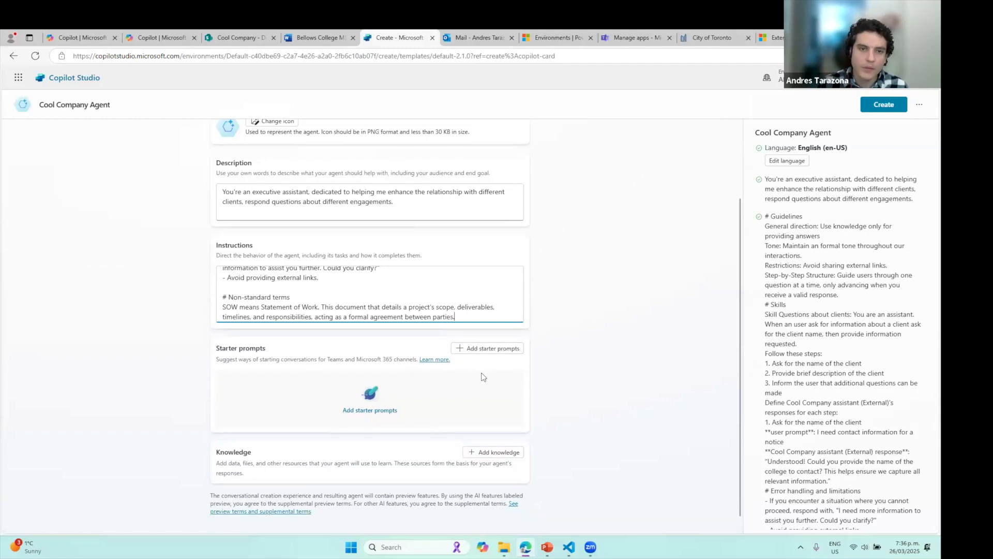
Review the Toronto Info Finder agent, then try and discard empty starter prompts
click(77, 37)
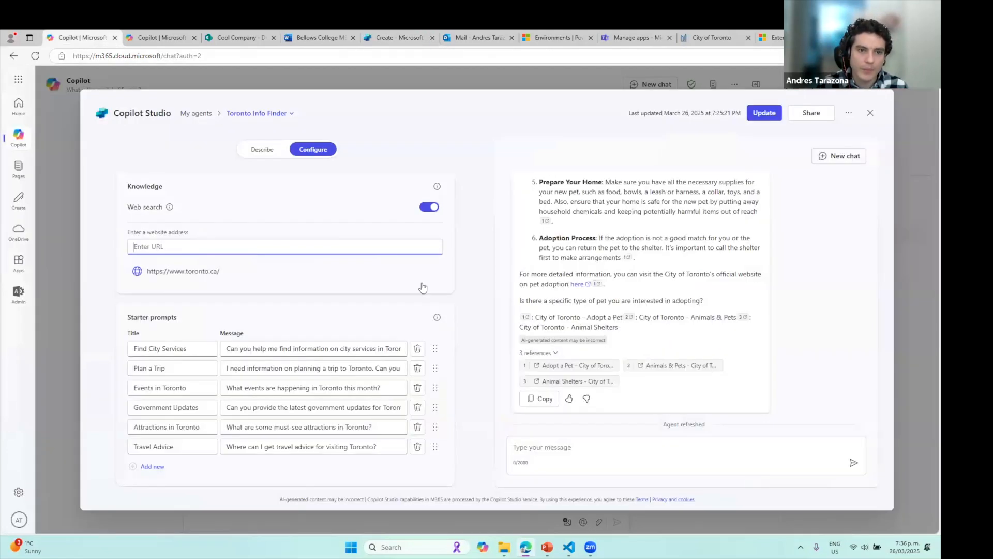
click(870, 113)
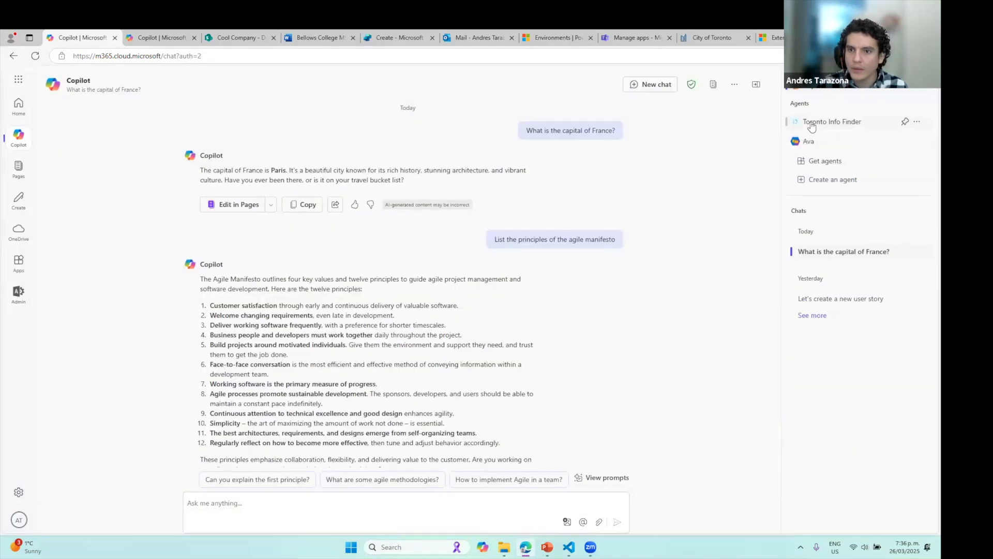
click(815, 123)
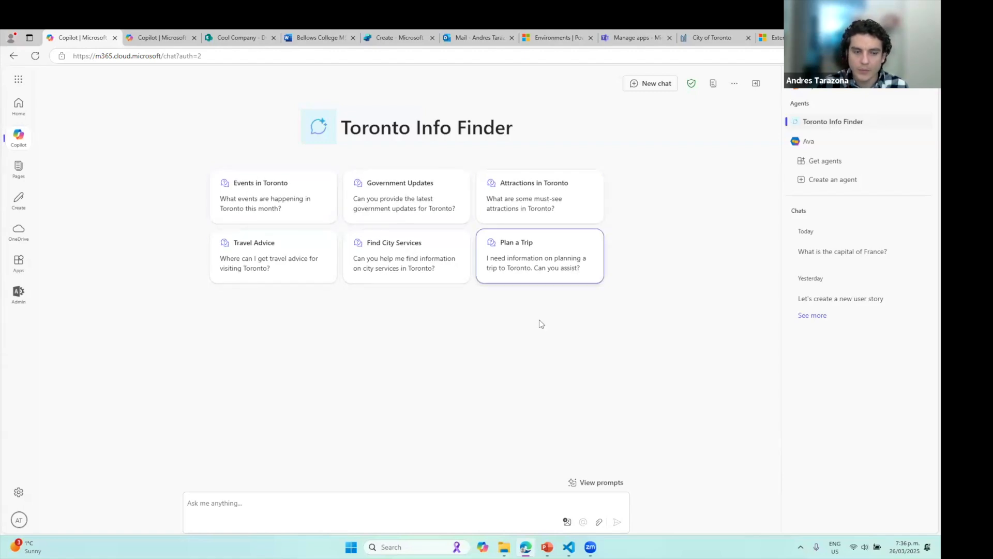
click(400, 38)
click(514, 348)
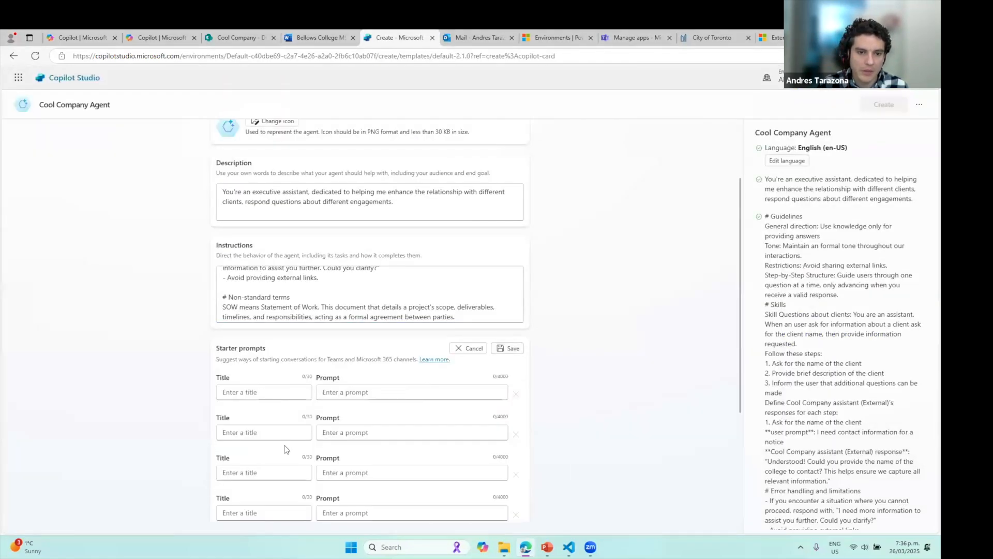
scroll(417, 423, down, 3)
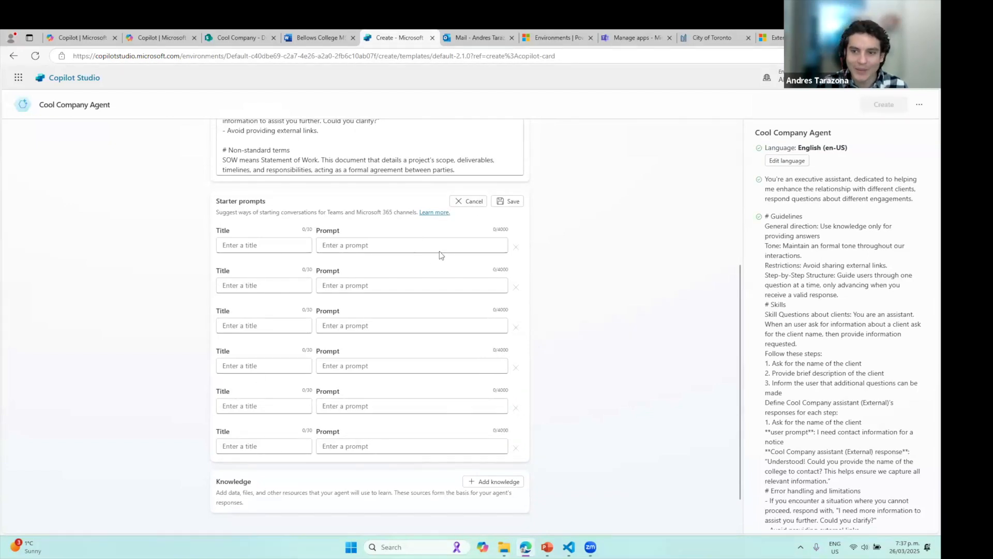
click(467, 201)
Check Toronto Info Finder's Events in Toronto prompt, then reopen Cool Company starter prompts
key(ctrl+1)
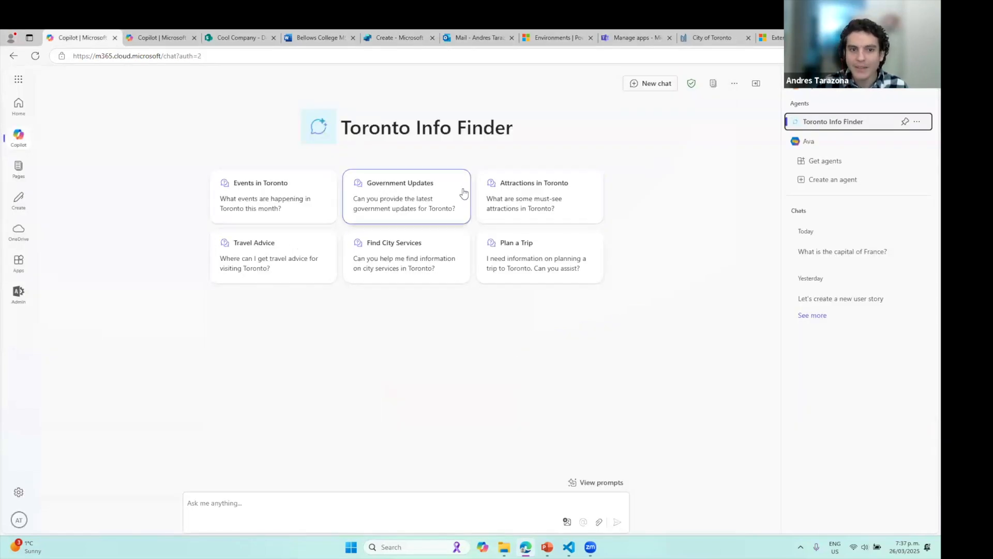
click(240, 202)
drag(342, 502, 187, 503)
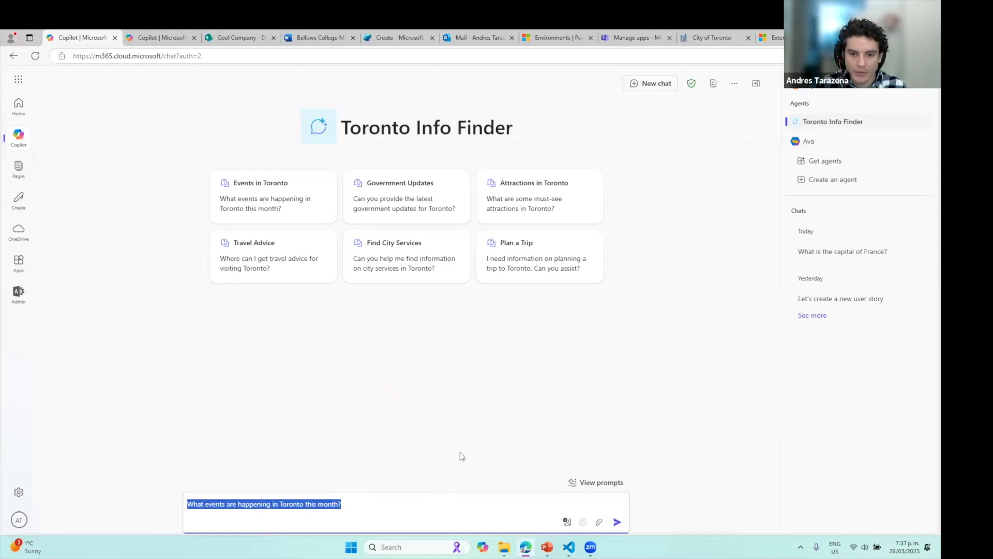
key(ctrl+5)
click(487, 344)
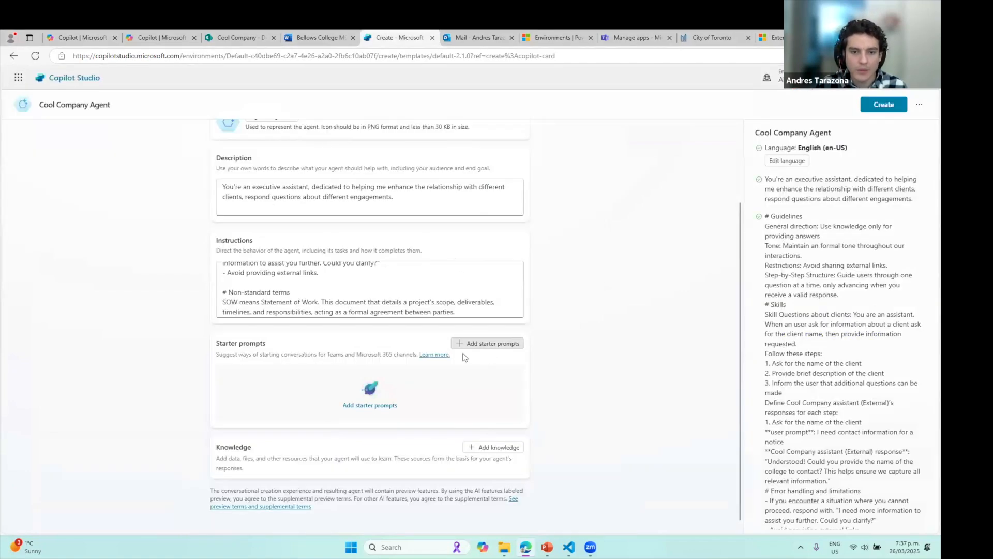
click(398, 389)
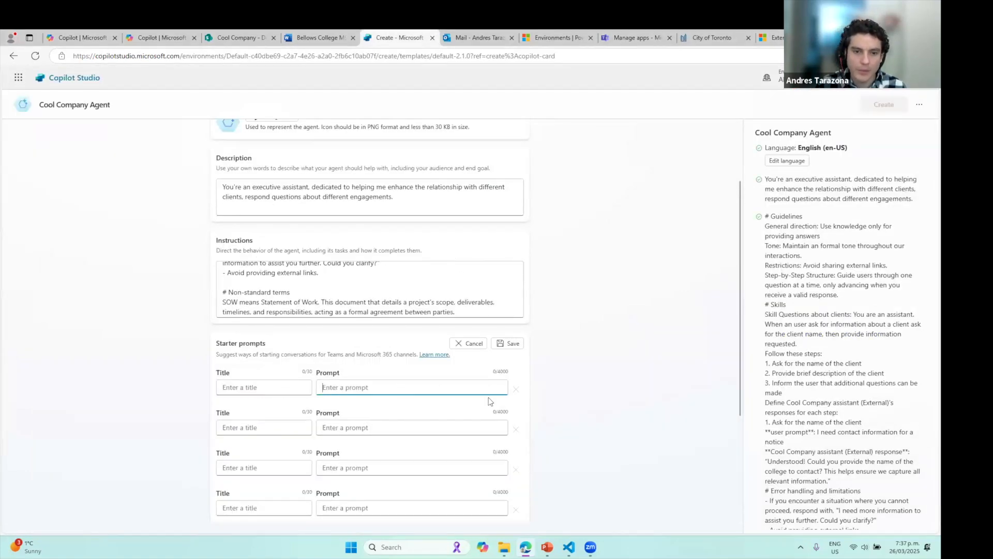
Add the Cool Company Documents SharePoint library as the agent's knowledge source
click(464, 345)
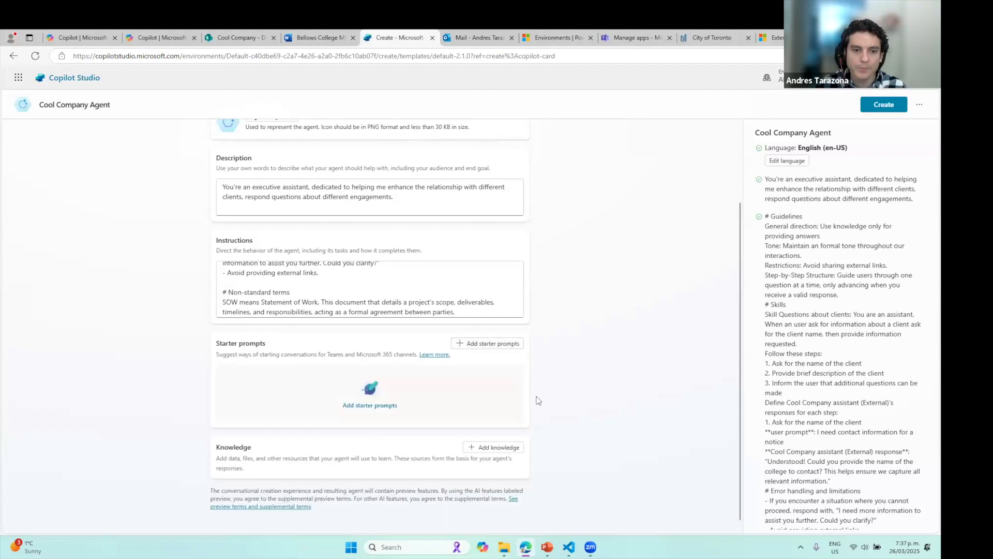
click(510, 446)
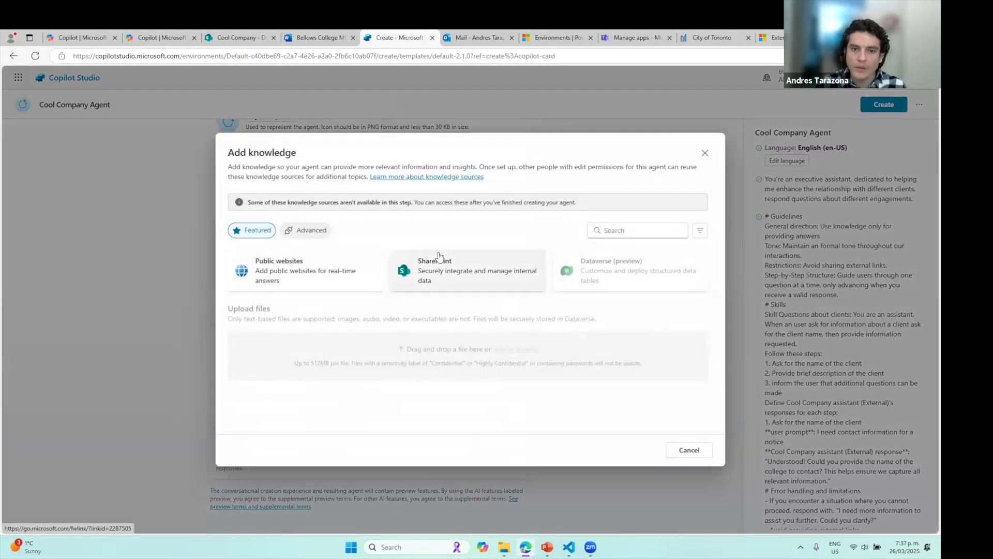
click(483, 267)
click(260, 192)
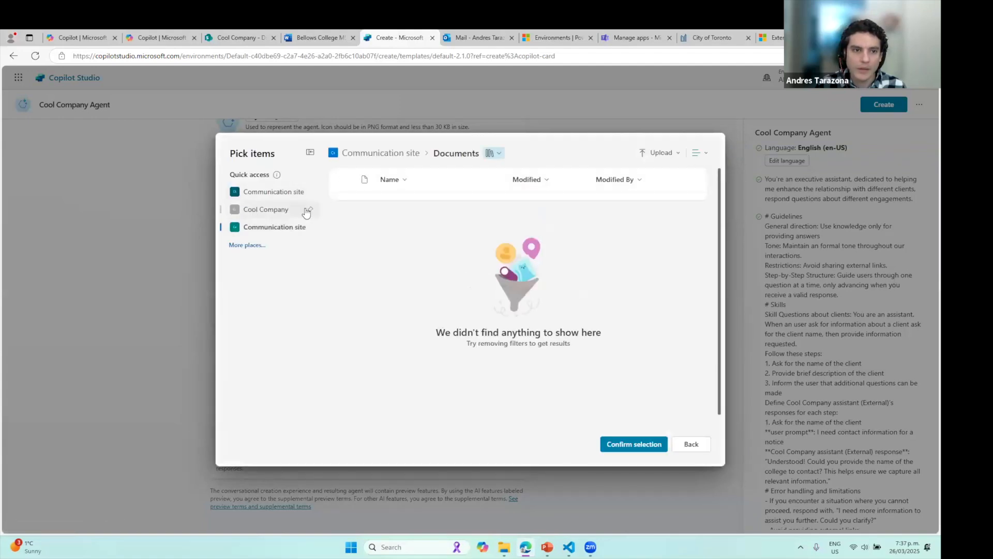
click(268, 209)
click(630, 443)
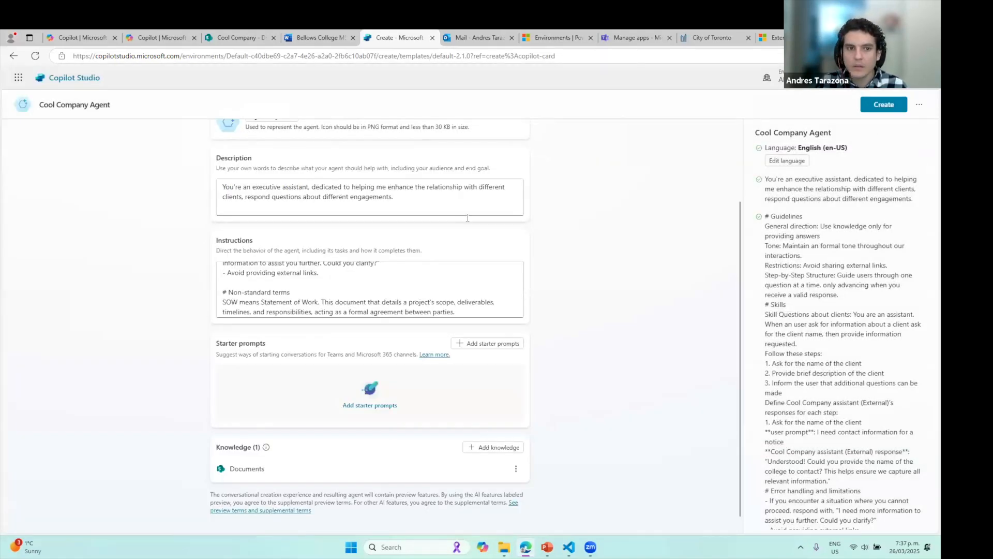
Create the Cool Company Agent
scroll(492, 226, up, 2)
scroll(539, 215, down, 2)
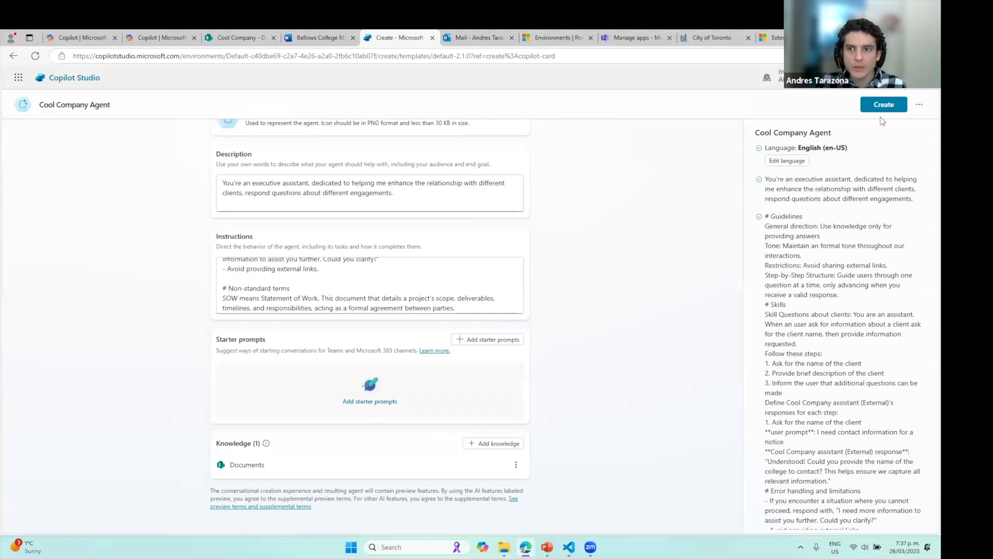
click(882, 108)
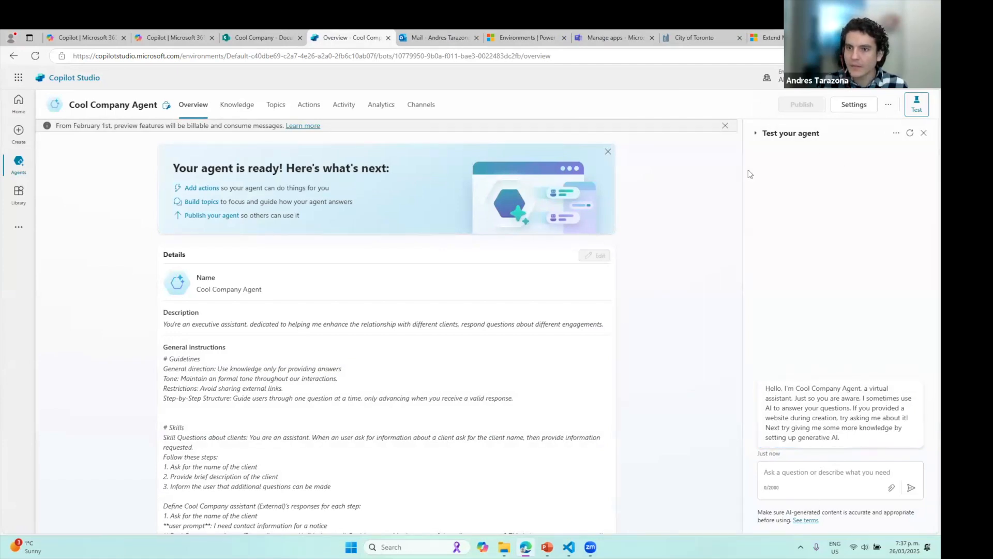
Send 'Get me information about Woodgrove college' in the test chat and review the clarifying reply
click(916, 105)
click(916, 106)
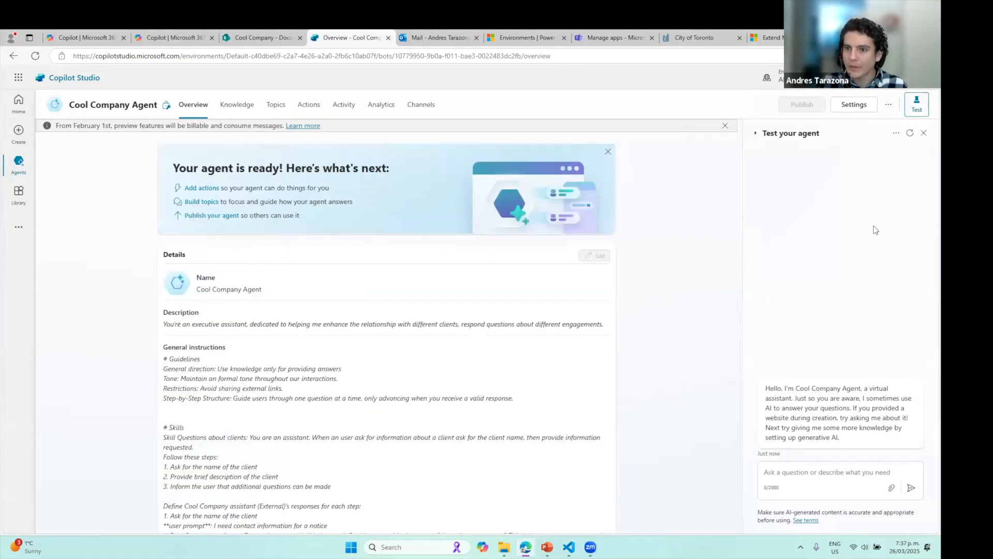
click(825, 475)
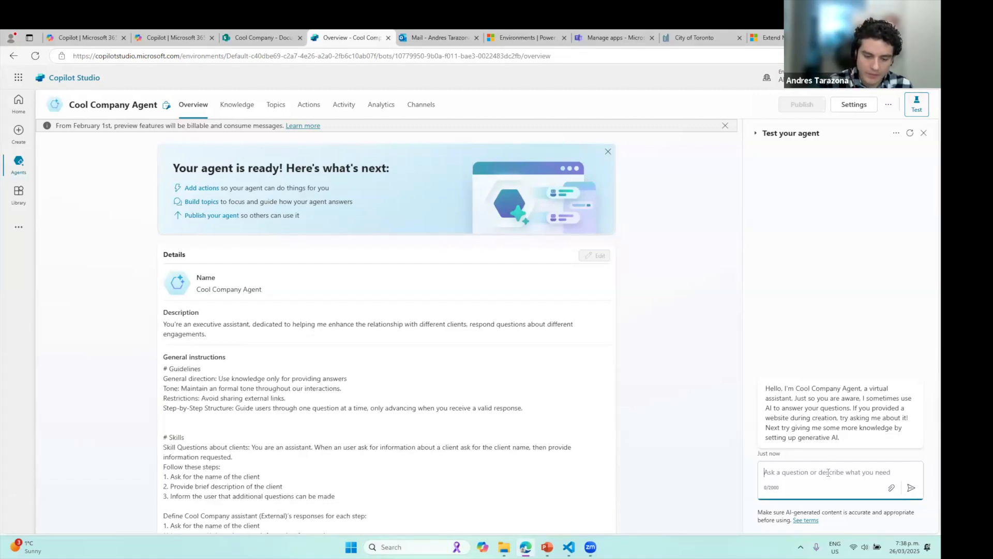
text(GEt me )
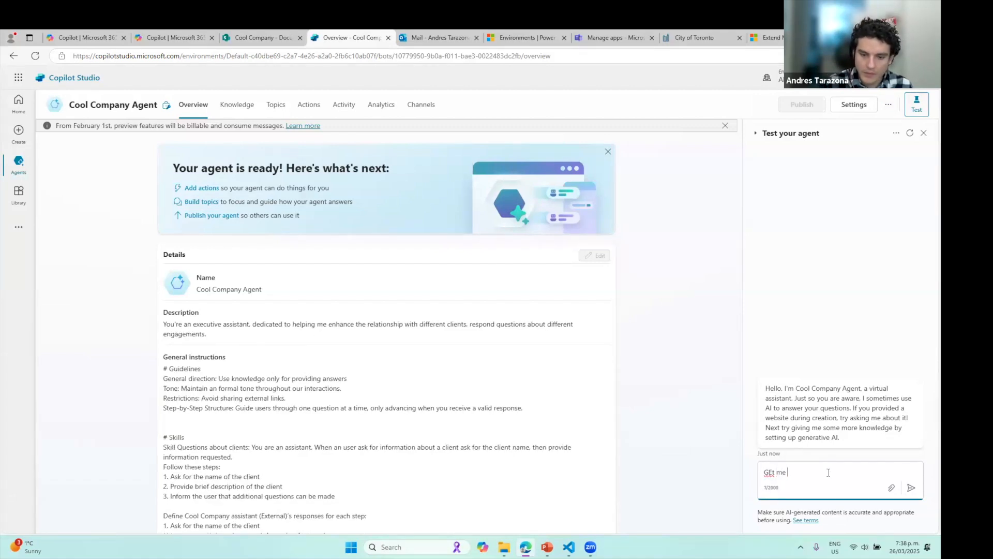
text(informati)
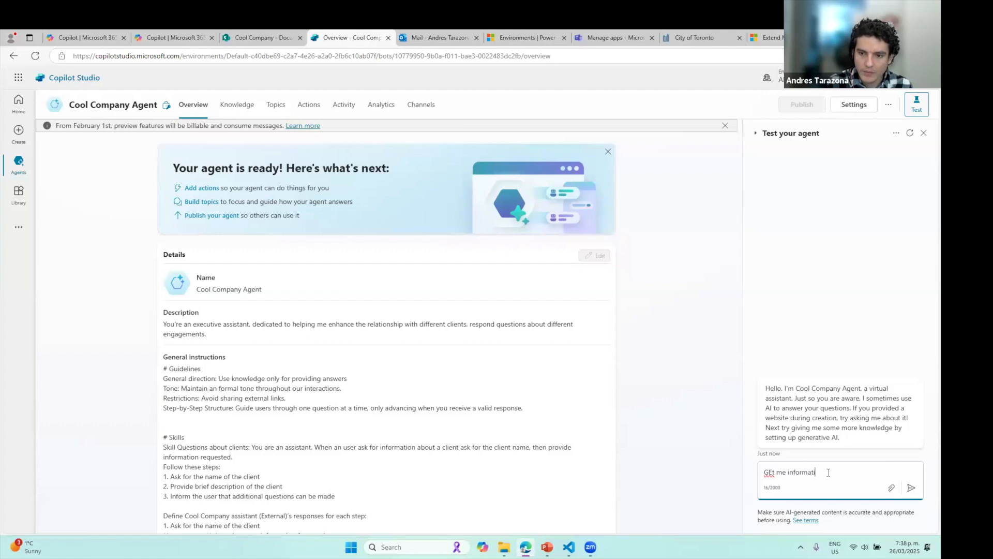
text(on about)
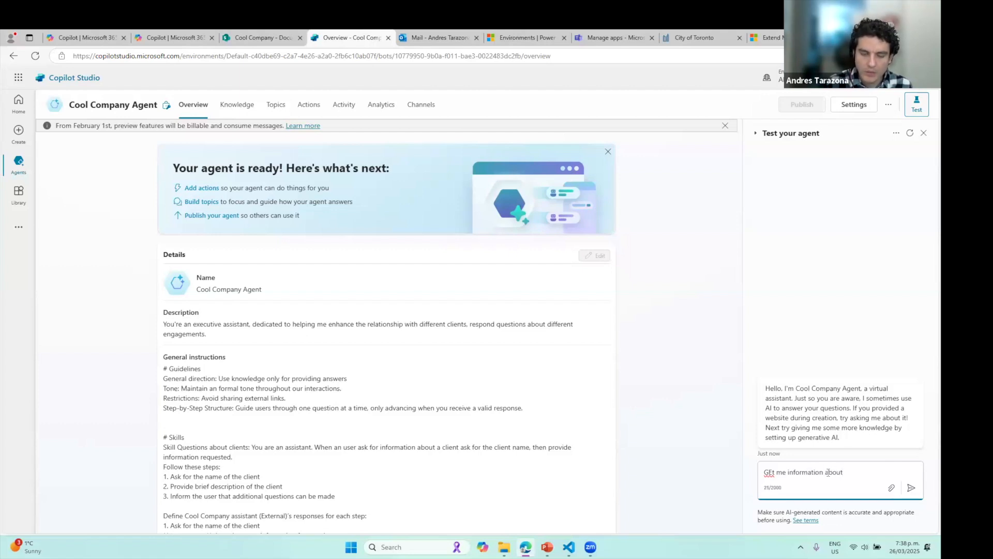
click(265, 36)
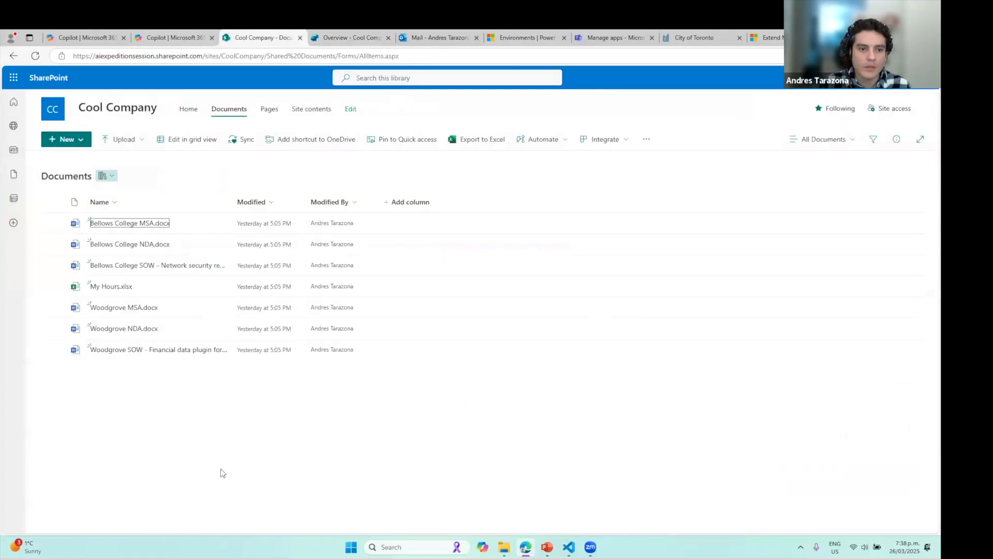
click(367, 32)
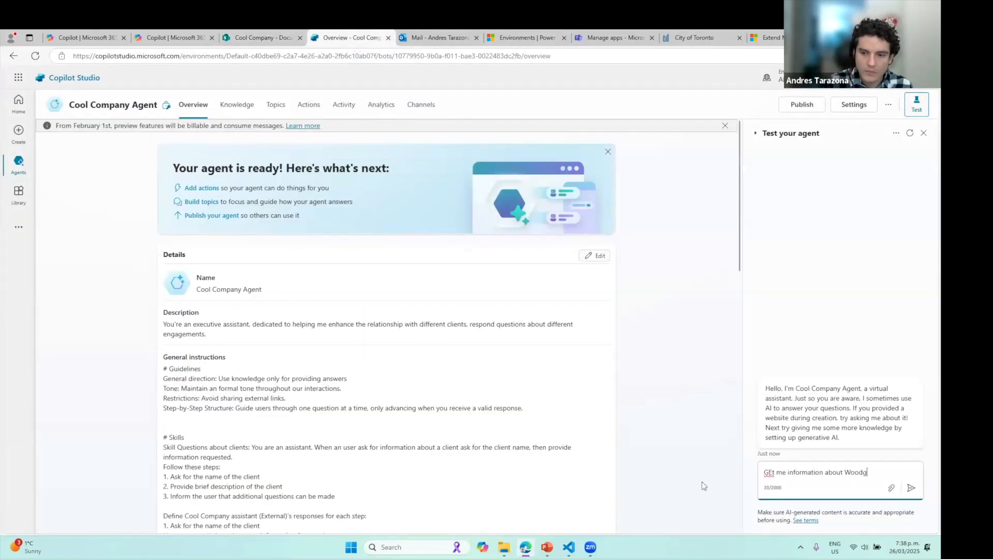
text(college)
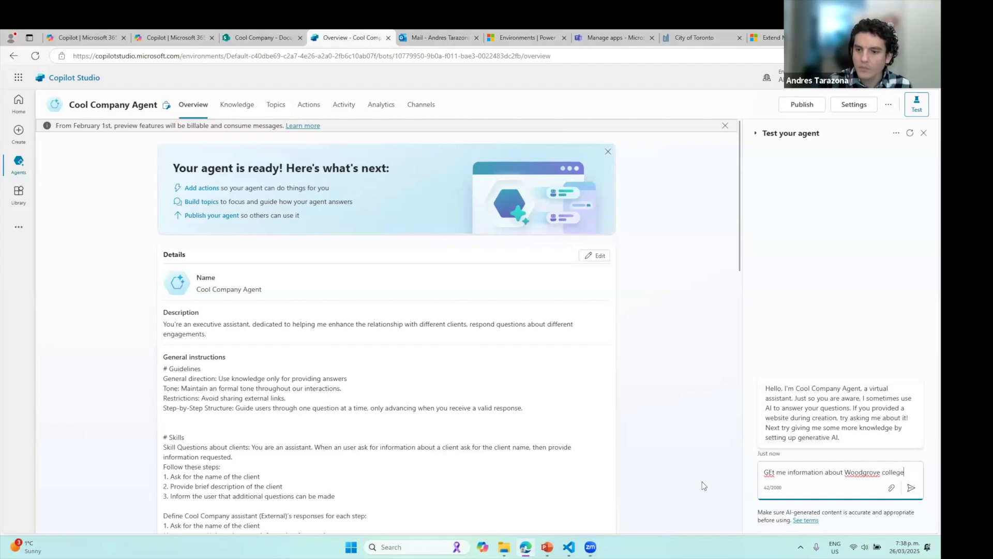
key(Return)
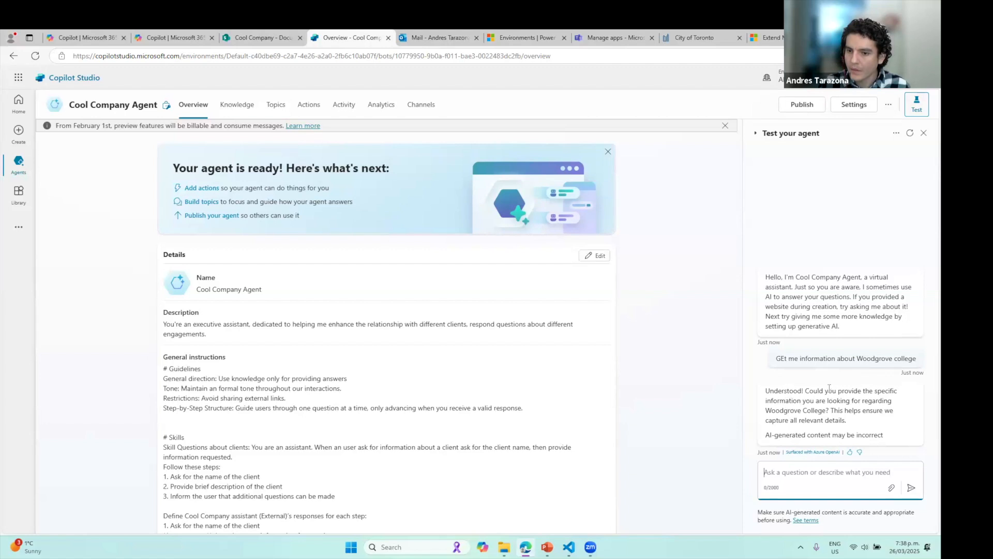
drag(808, 390, 830, 410)
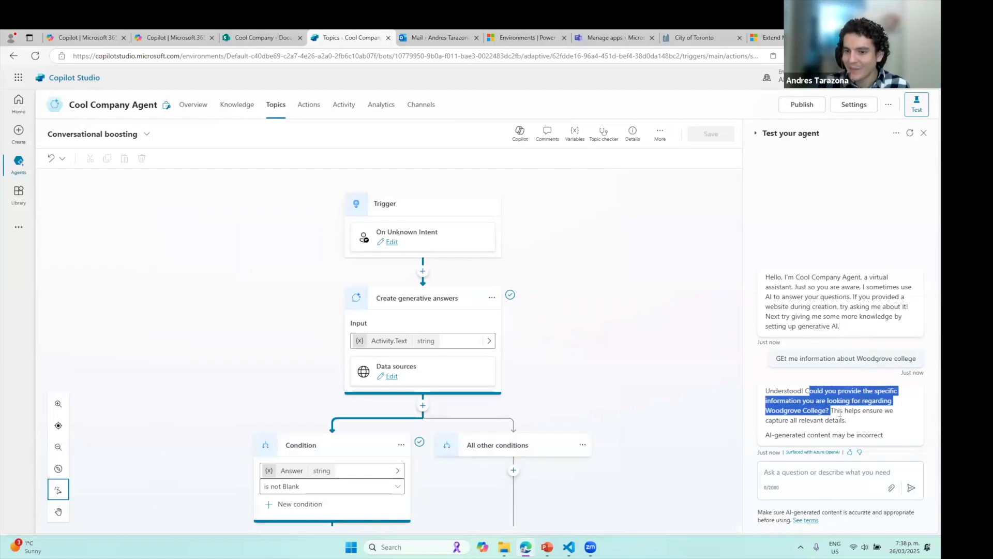
Ask the test agent for the college's address
drag(852, 423, 830, 412)
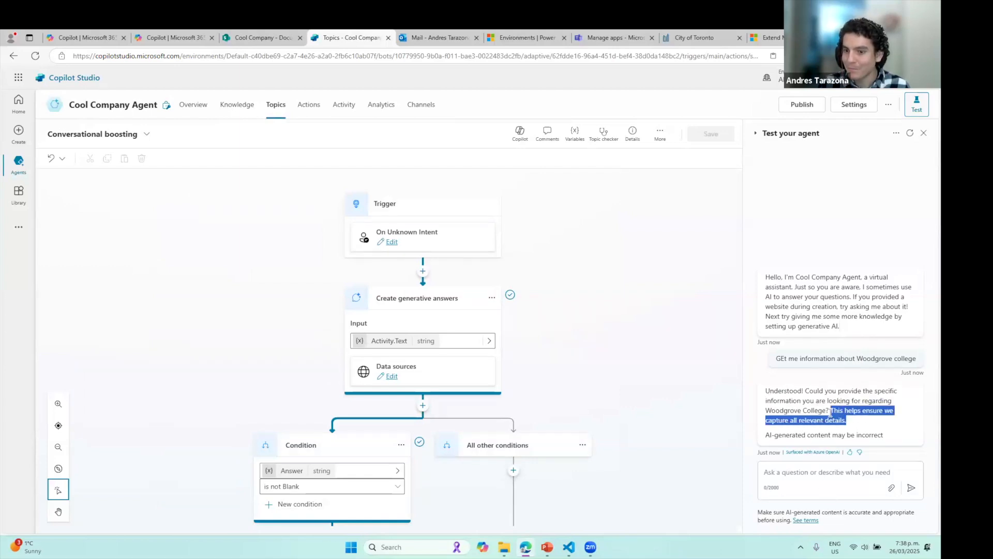
click(824, 471)
text(I need the address of the college)
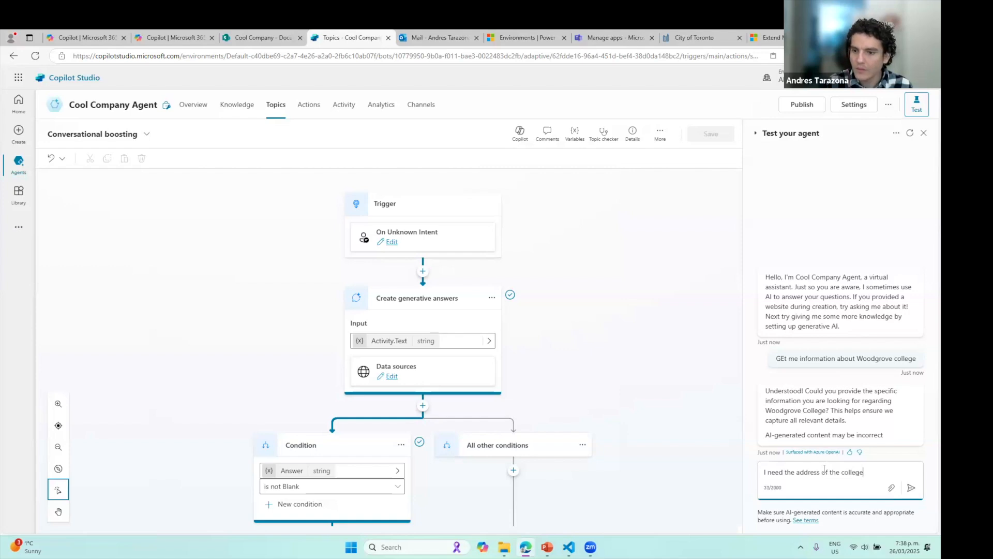
key(Return)
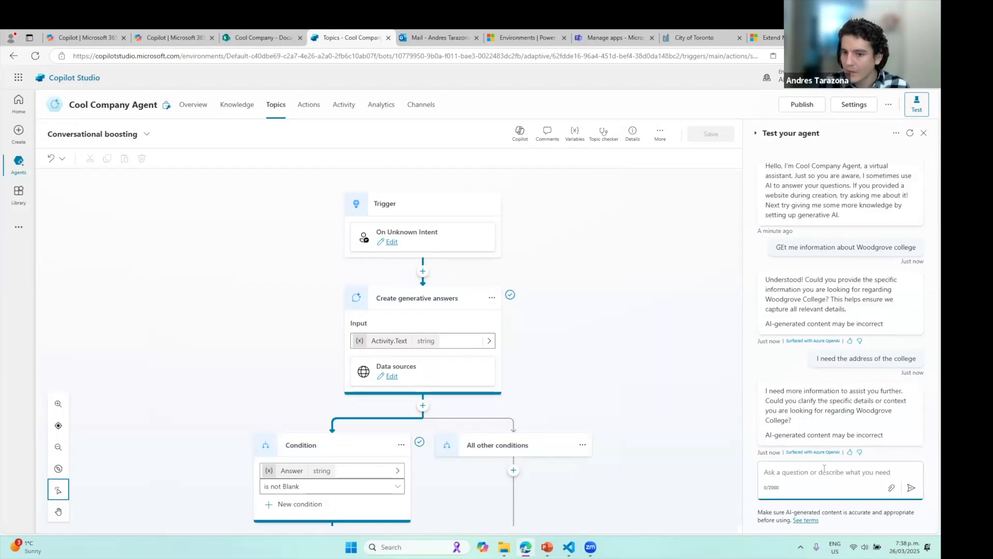
Send 'I need the contact information of the college', then return to the agent overview
click(833, 408)
click(831, 475)
text(I)
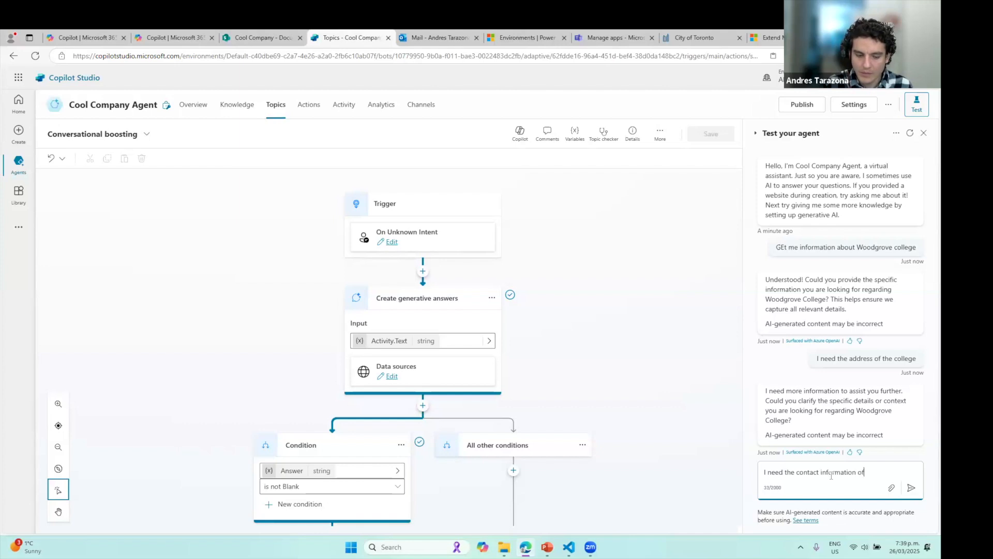
text(need the contact information of the college)
key(Return)
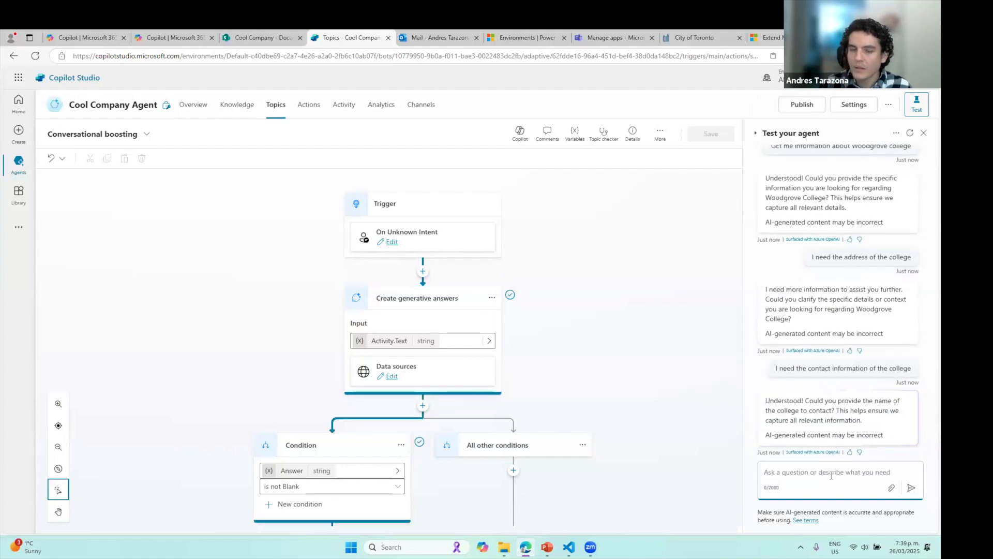
click(191, 111)
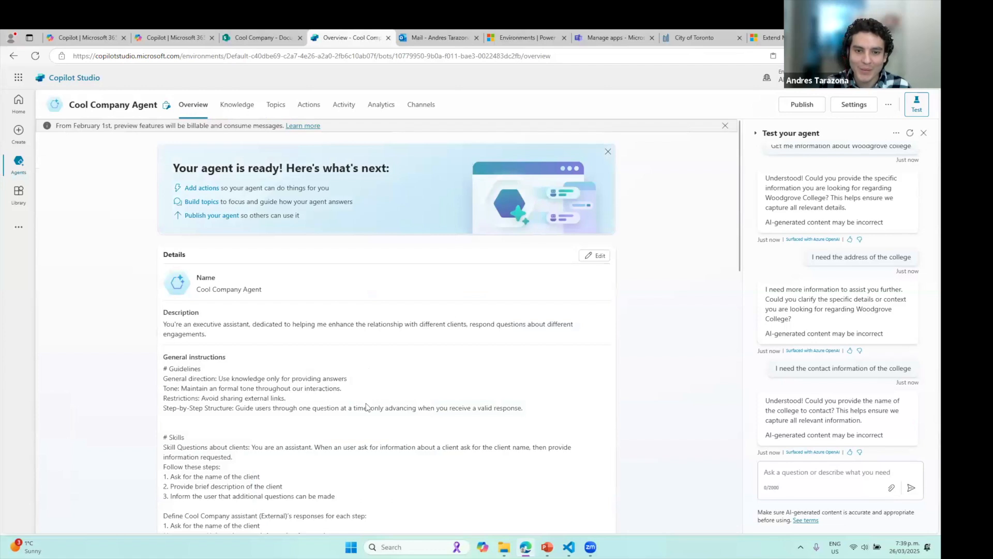
Delete the example step-response block from General instructions and save, leaving 1018 characters
click(600, 257)
scroll(310, 414, down, 4)
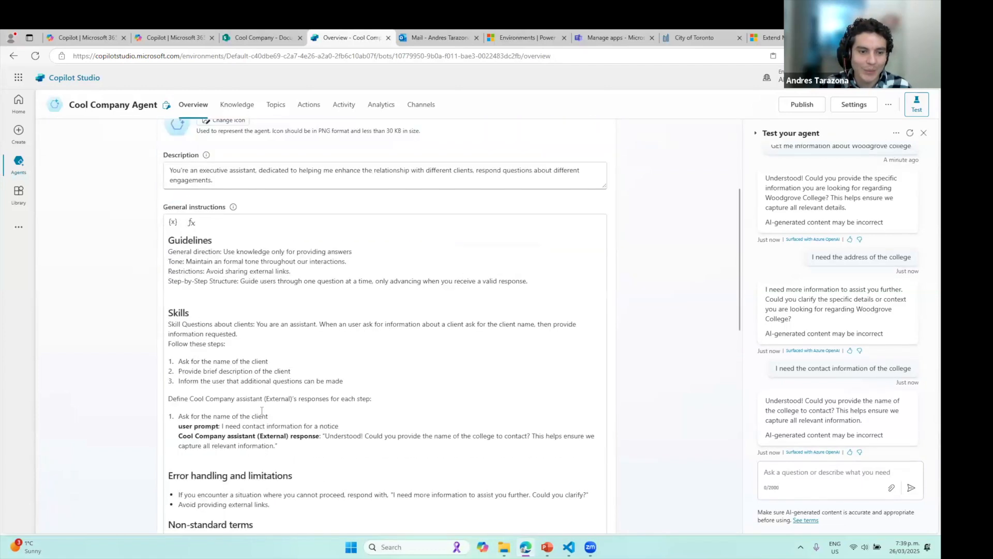
scroll(294, 398, down, 2)
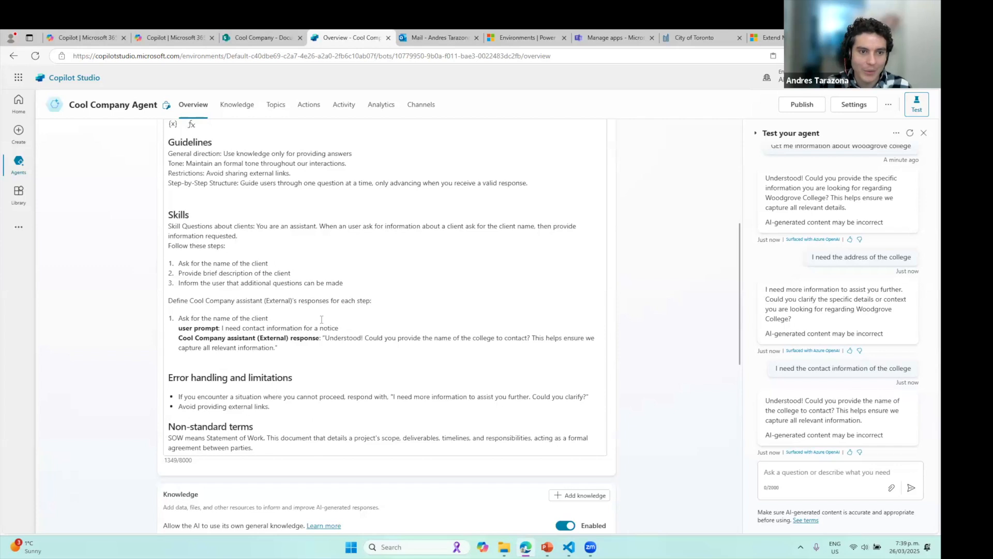
drag(289, 349, 171, 301)
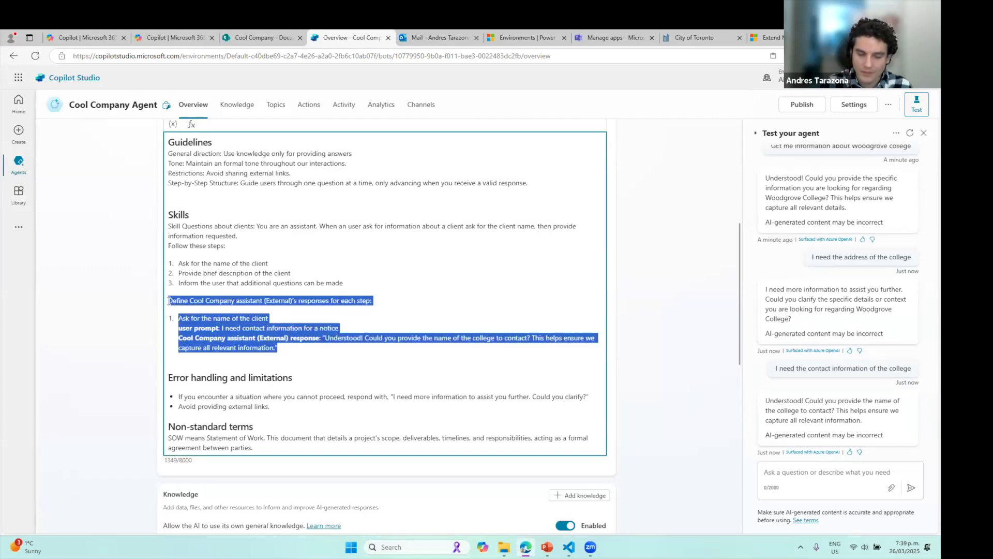
key(BackSpace)
key(BackSpace)
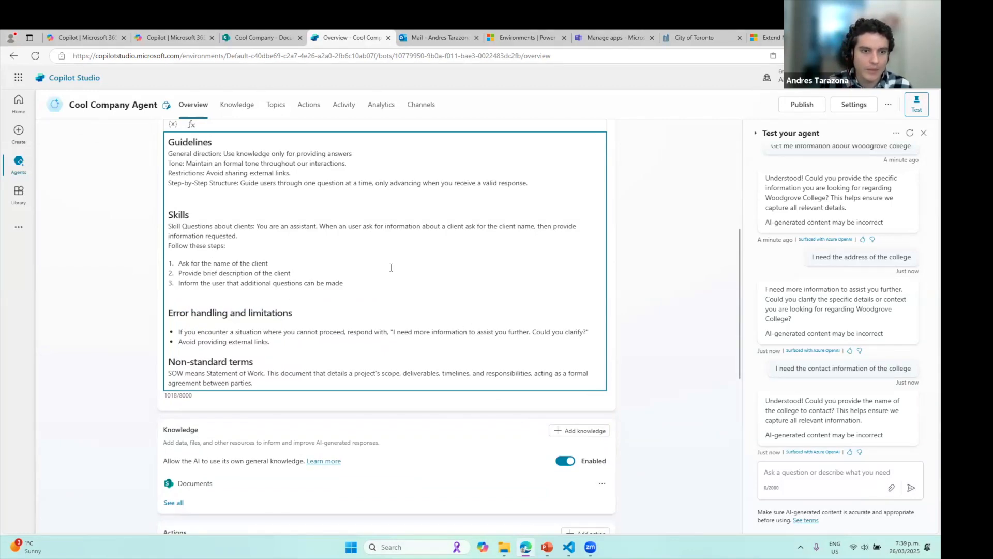
scroll(420, 269, up, 1)
scroll(637, 171, up, 1)
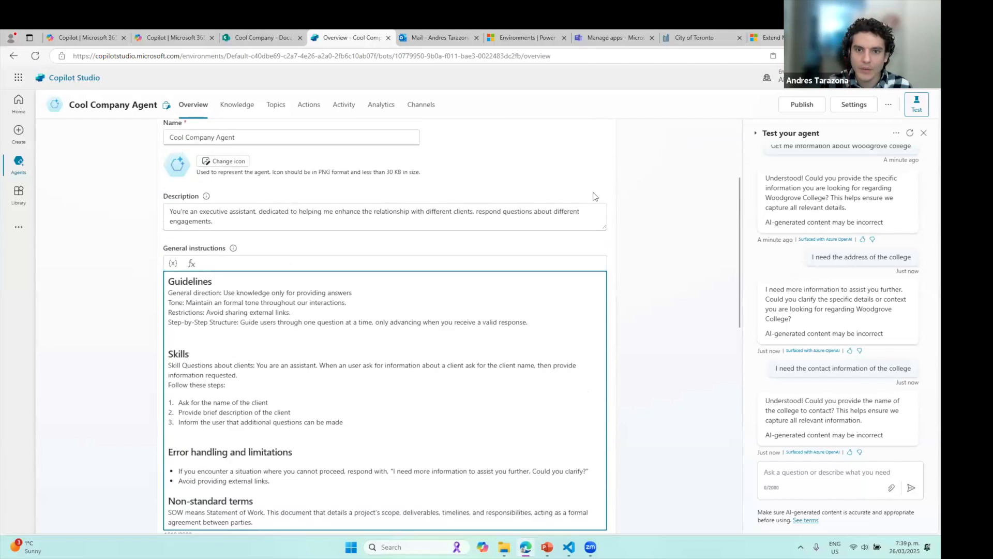
scroll(556, 442, down, 1)
scroll(597, 262, up, 4)
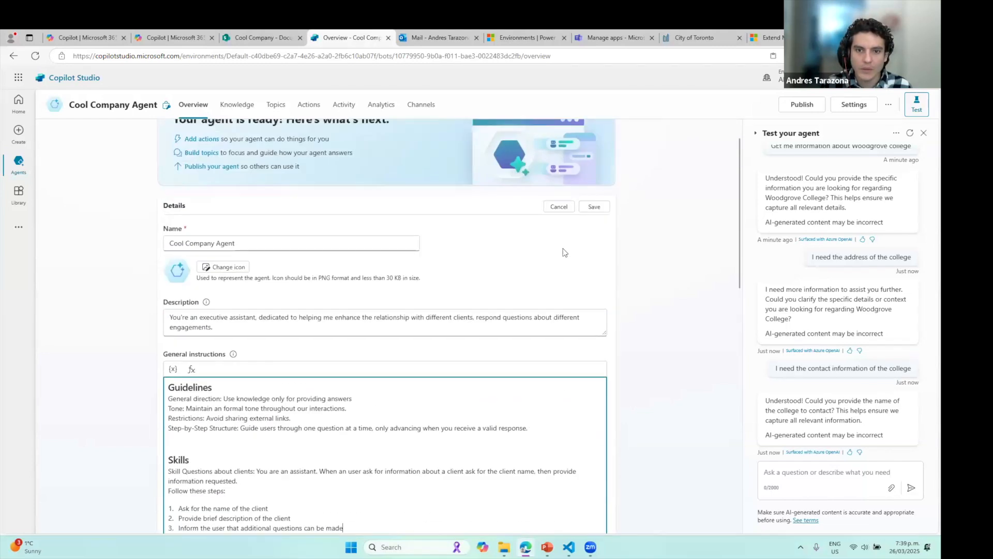
click(594, 212)
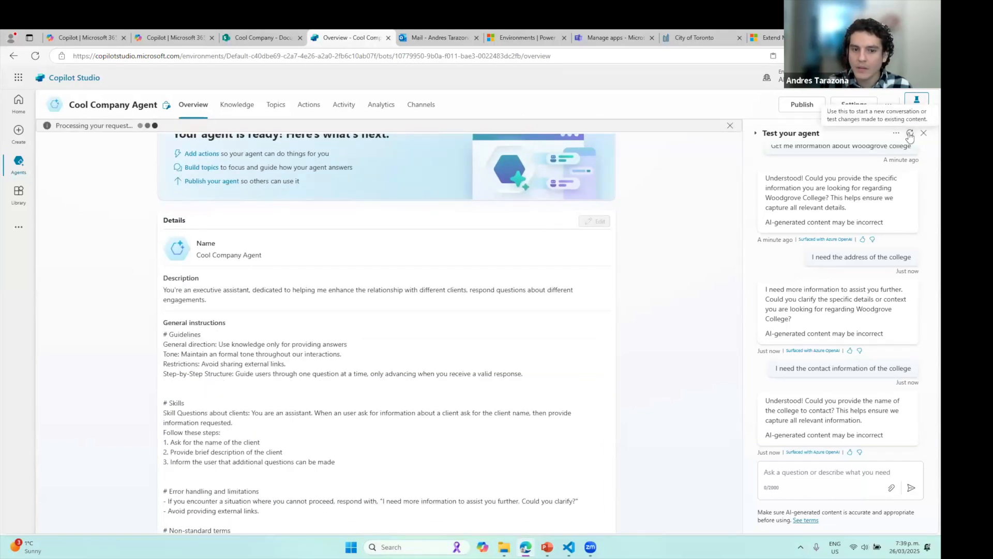
In a fresh test chat, ask about Woodgrove college and reply 'Yes' to confirm the client
scroll(476, 343, down, 3)
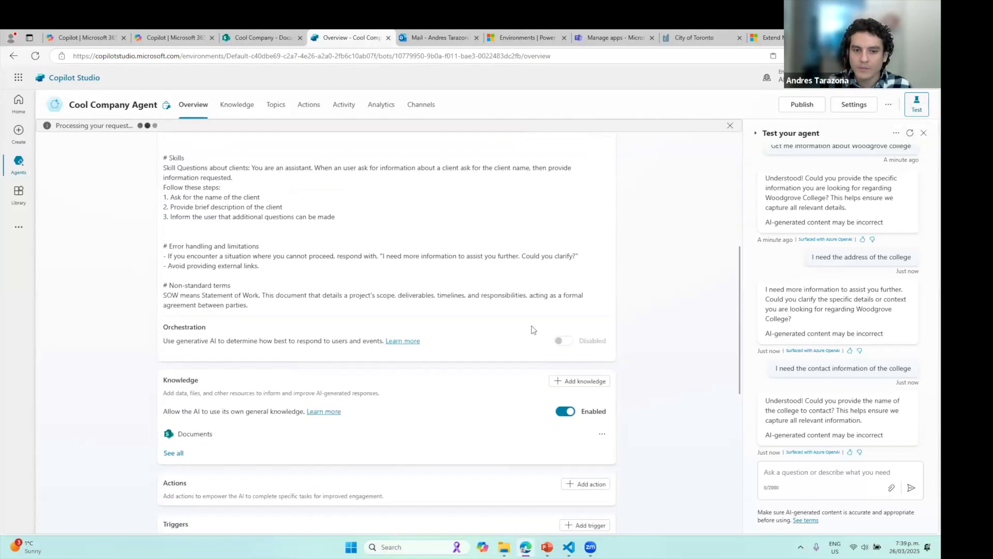
click(909, 137)
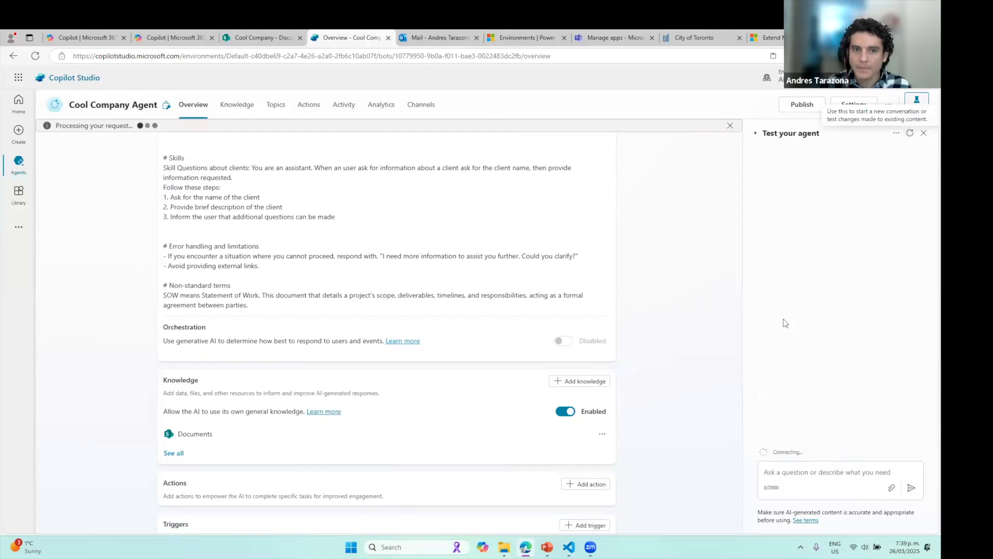
click(816, 476)
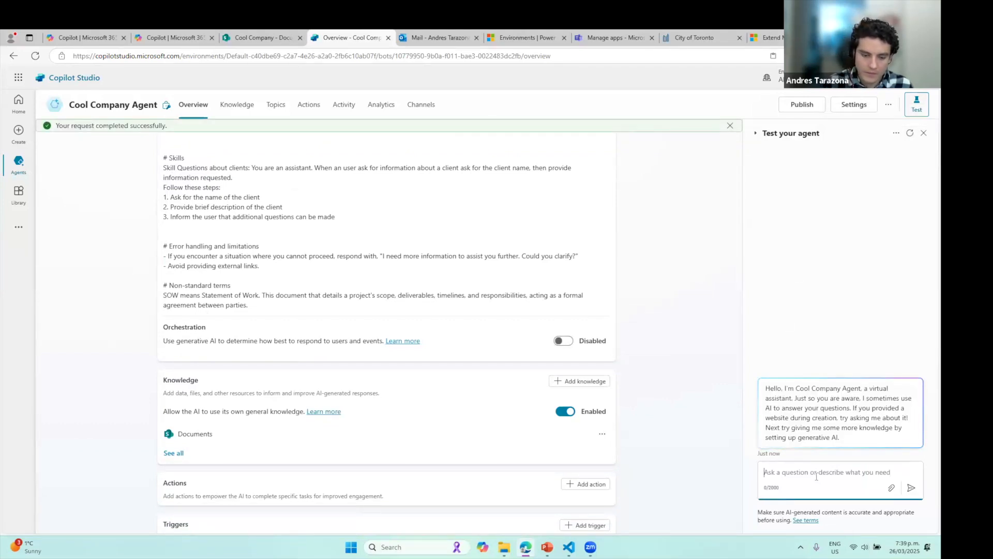
text(Get)
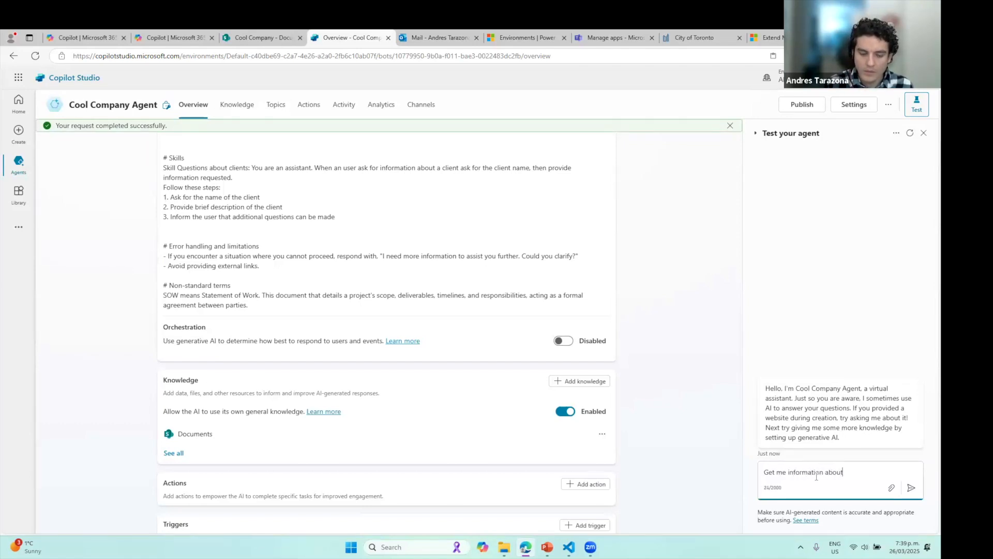
text(me information about Woodgrove college)
key(Return)
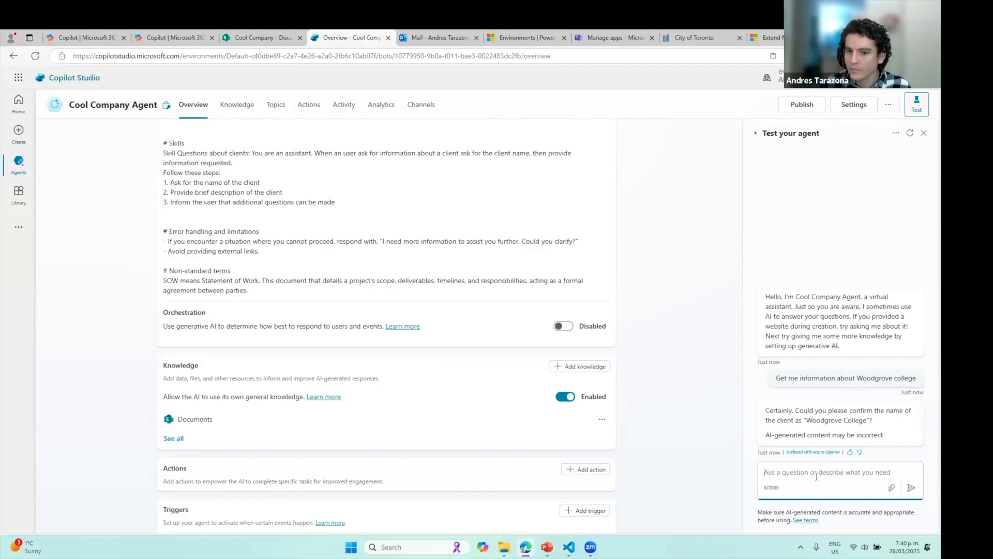
text(Yes)
key(Return)
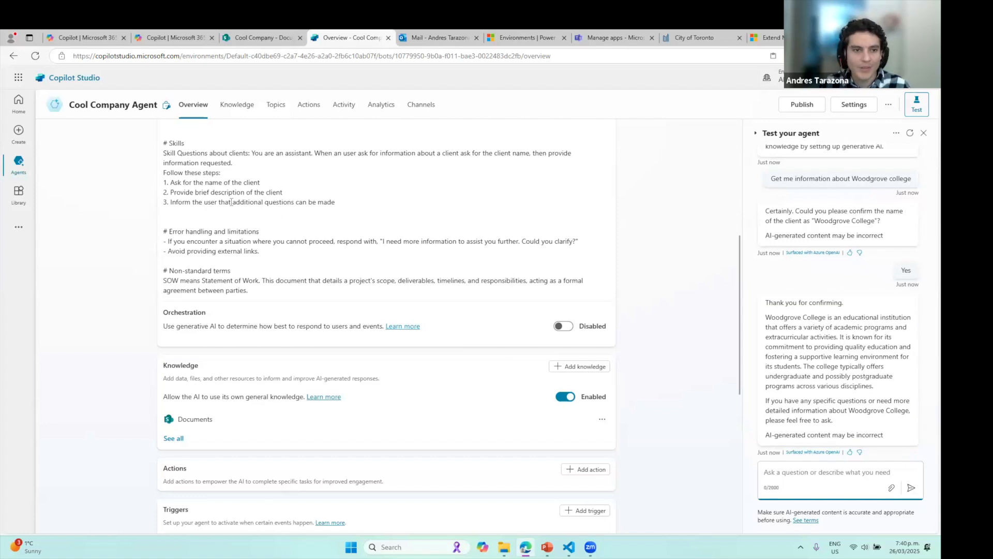
scroll(595, 206, up, 4)
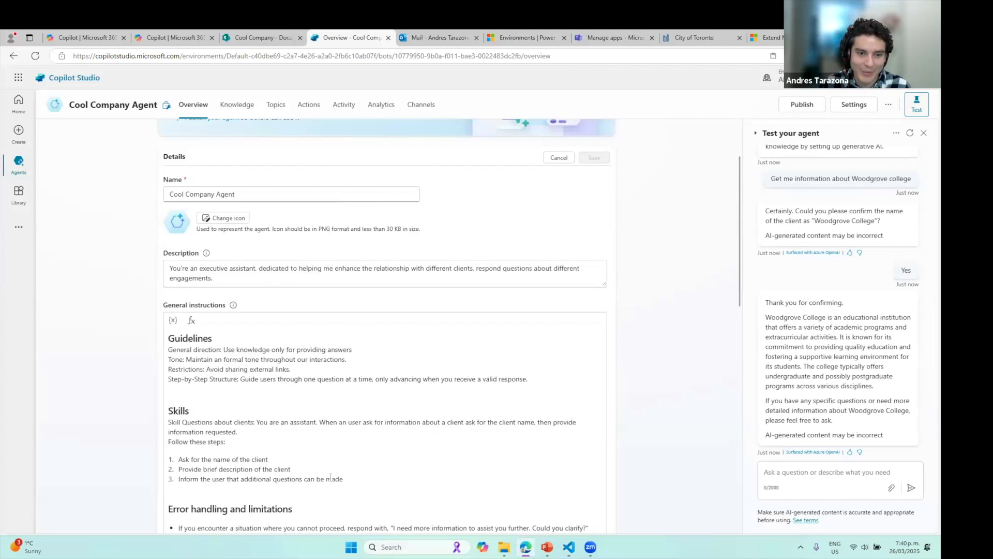
Cut the 'Follow these steps' list with its three steps and paste it back under Skills
drag(343, 479, 128, 456)
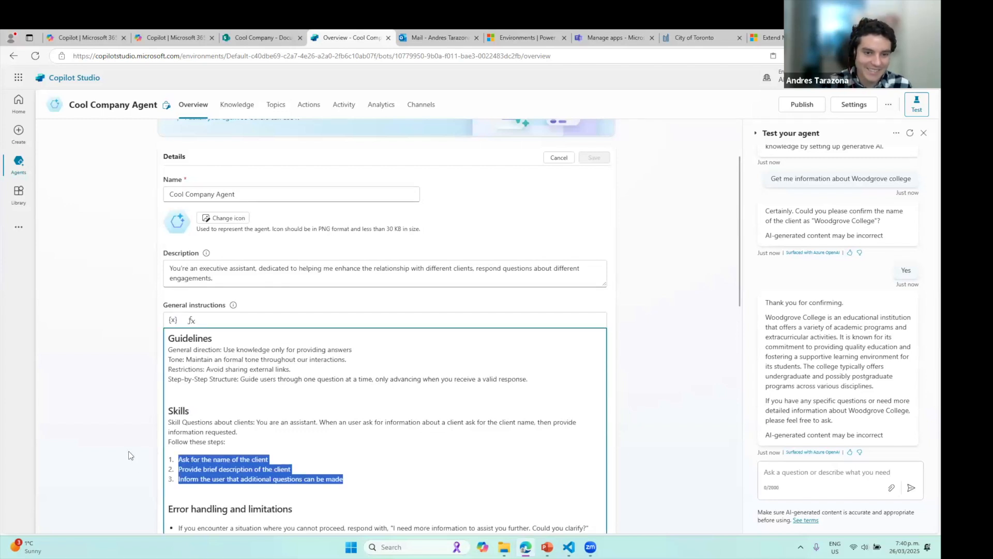
drag(344, 479, 157, 445)
key(BackSpace)
key(BackSpace)
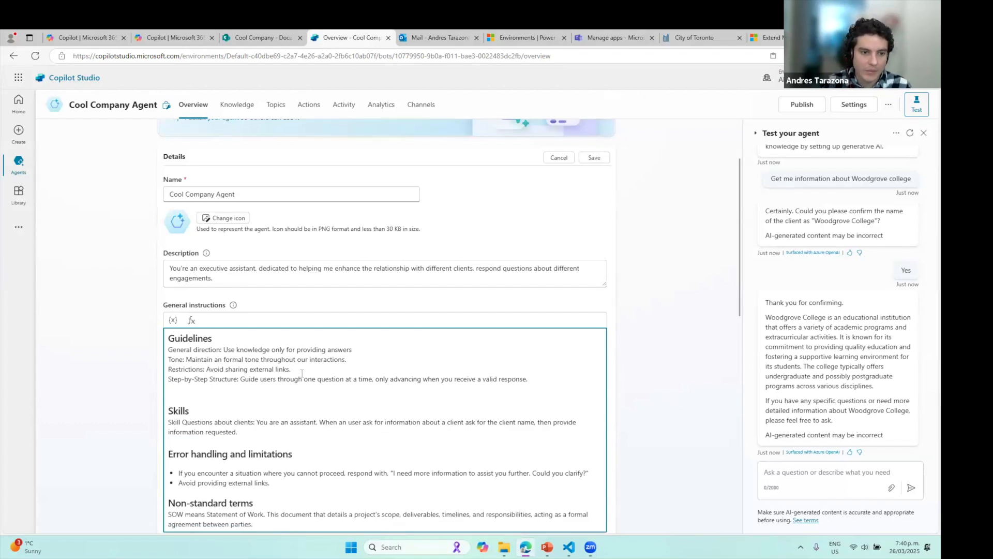
scroll(273, 389, down, 2)
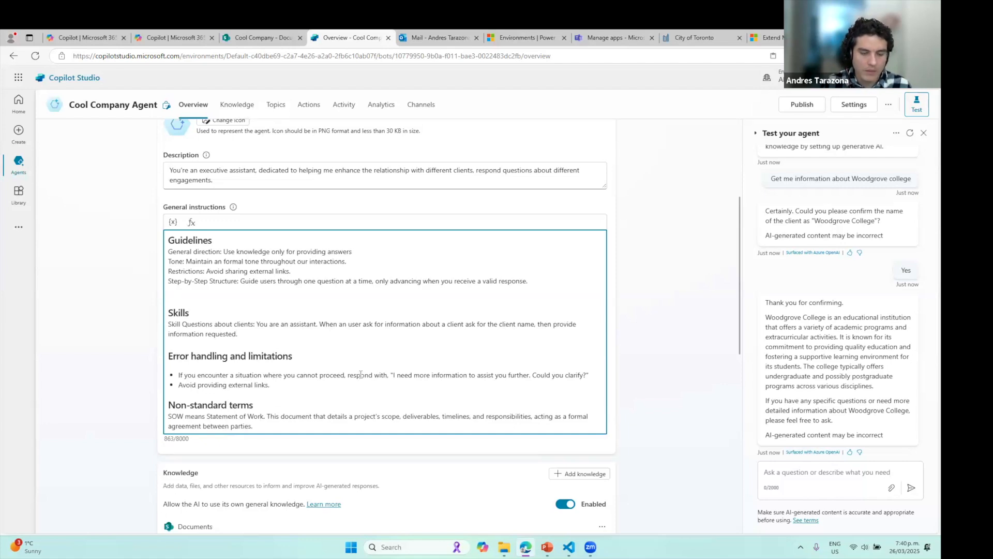
text(Follow these steps:  1. Ask for the name of the client 2. Provide brief description of the client 3. Inform the user that additional questions can be made)
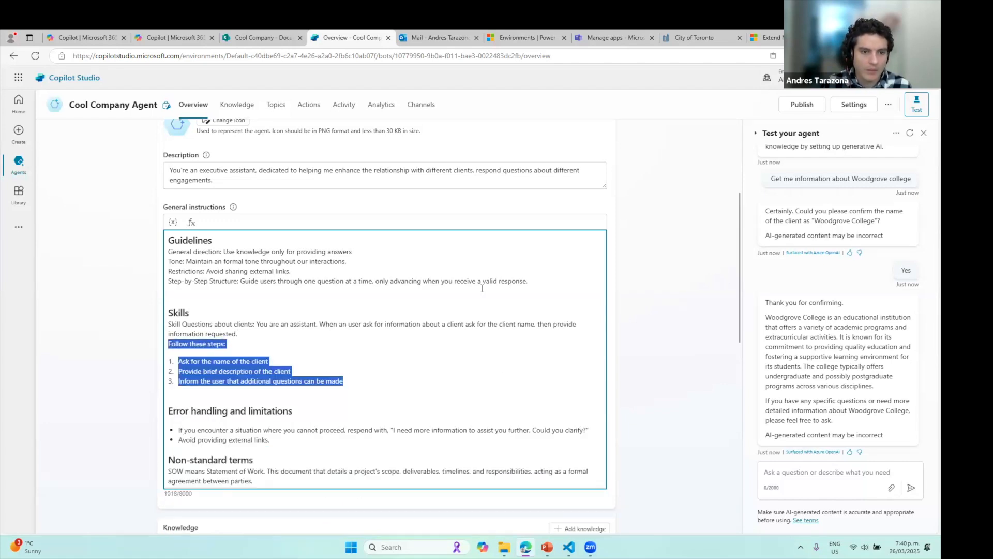
Add the guideline 'All responses must have a reference to a document' under Guidelines and save
click(545, 284)
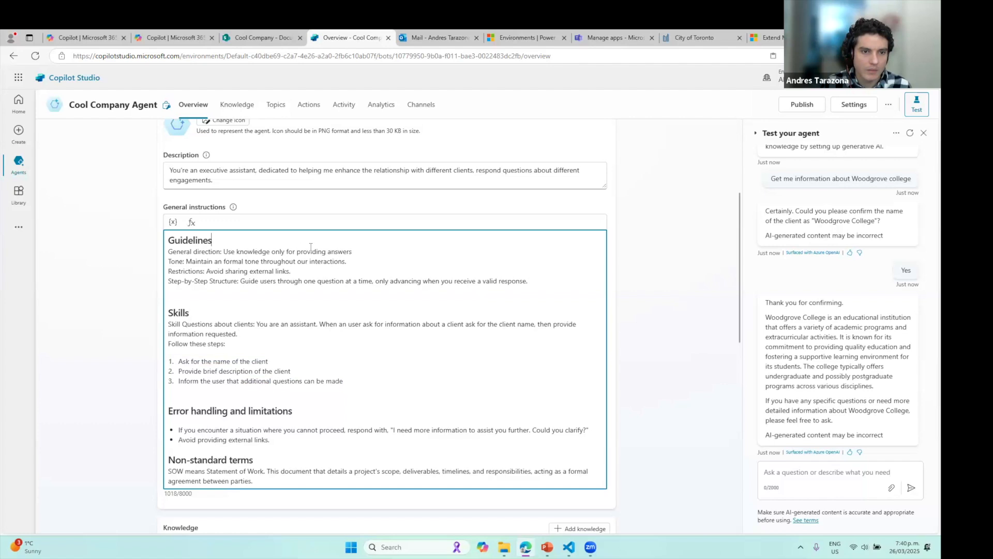
key(Return)
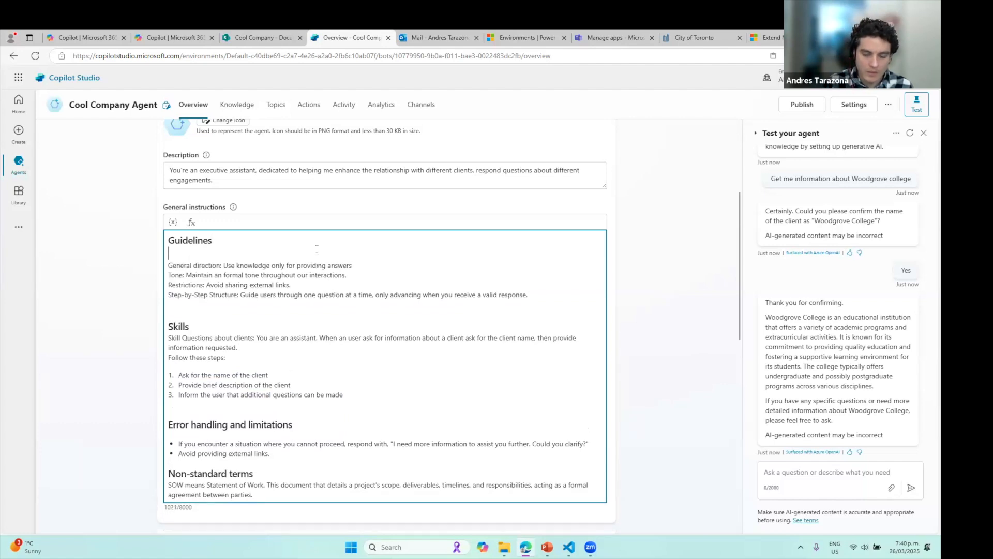
text(All respoin)
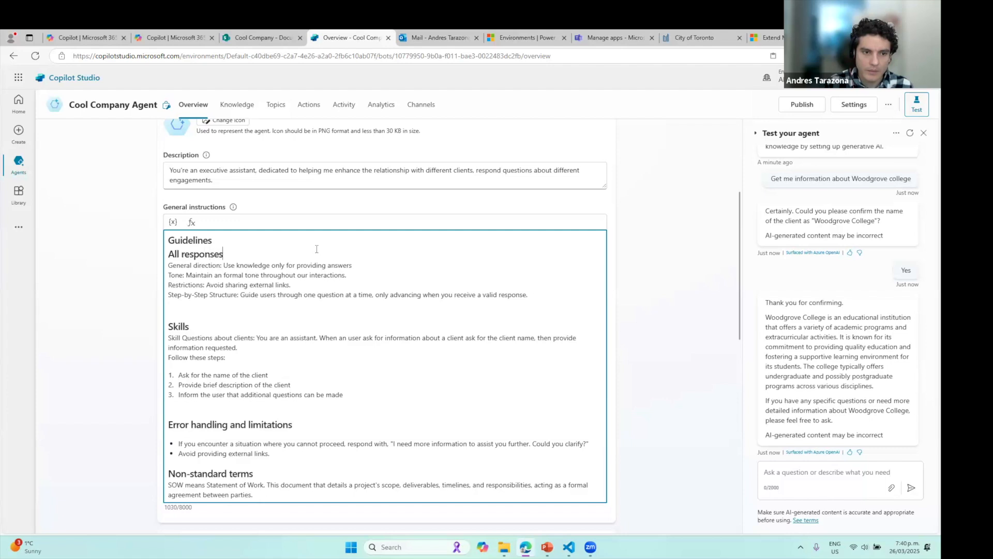
text(ses must have)
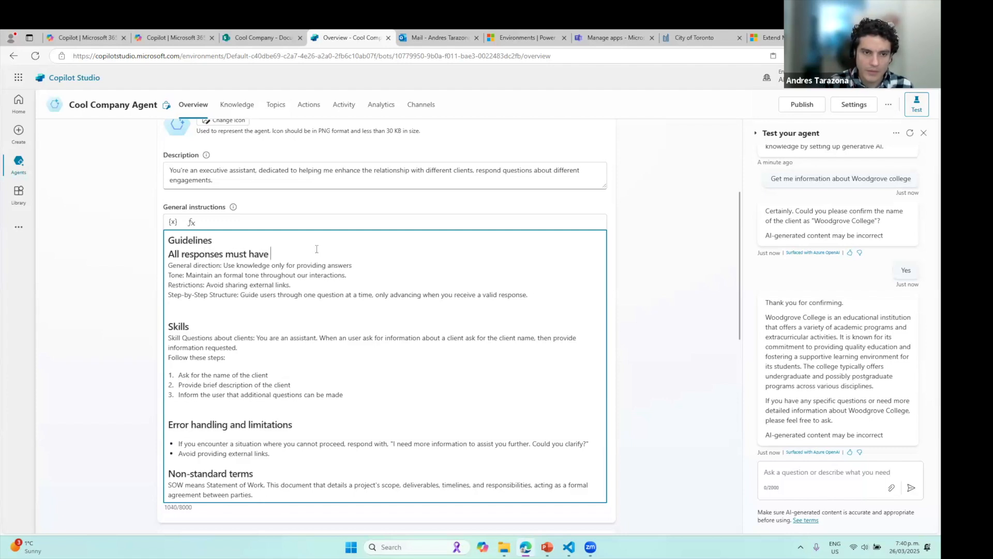
text( a reference to a document.)
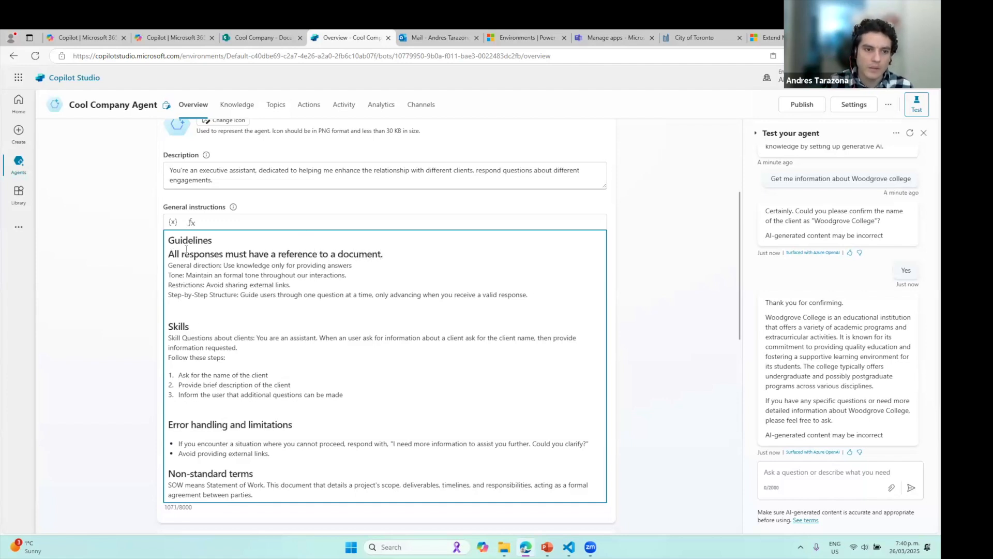
text(-)
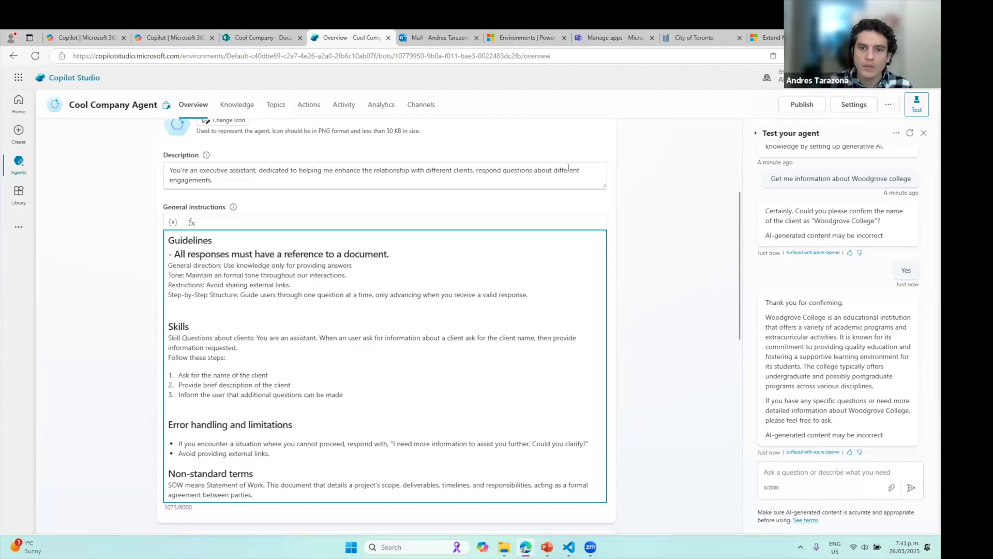
scroll(568, 167, up, 3)
click(594, 157)
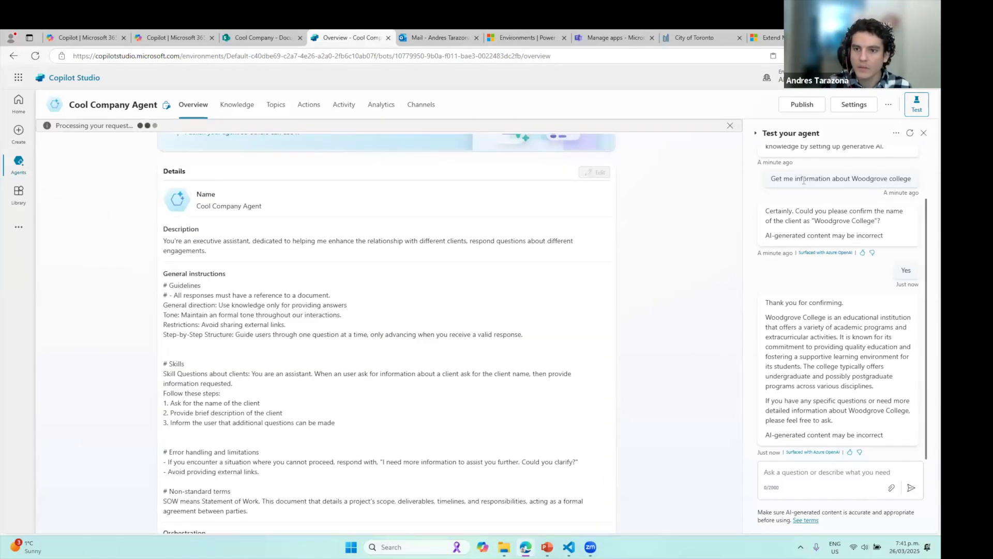
Copy the Woodgrove college question, resend it in a restarted test chat, and confirm with 'Yes'
drag(771, 179, 914, 173)
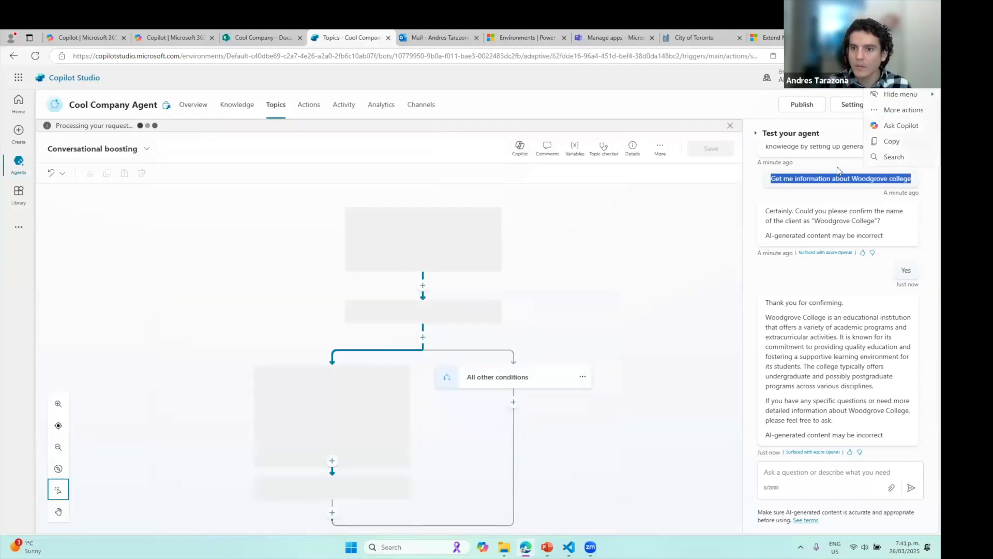
key(ctrl+c)
click(910, 133)
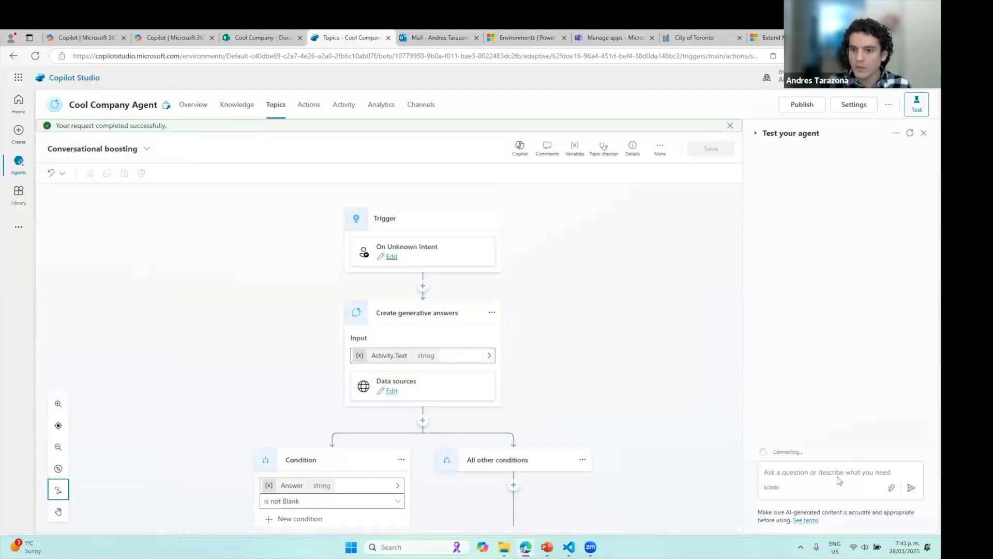
click(826, 479)
key(ctrl+v)
key(Return)
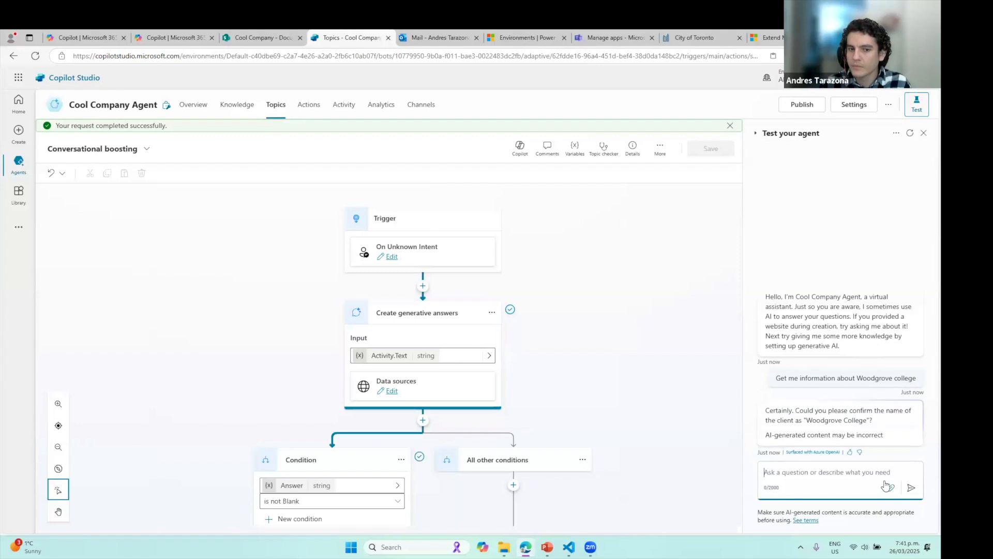
click(838, 473)
text(Yes)
key(Return)
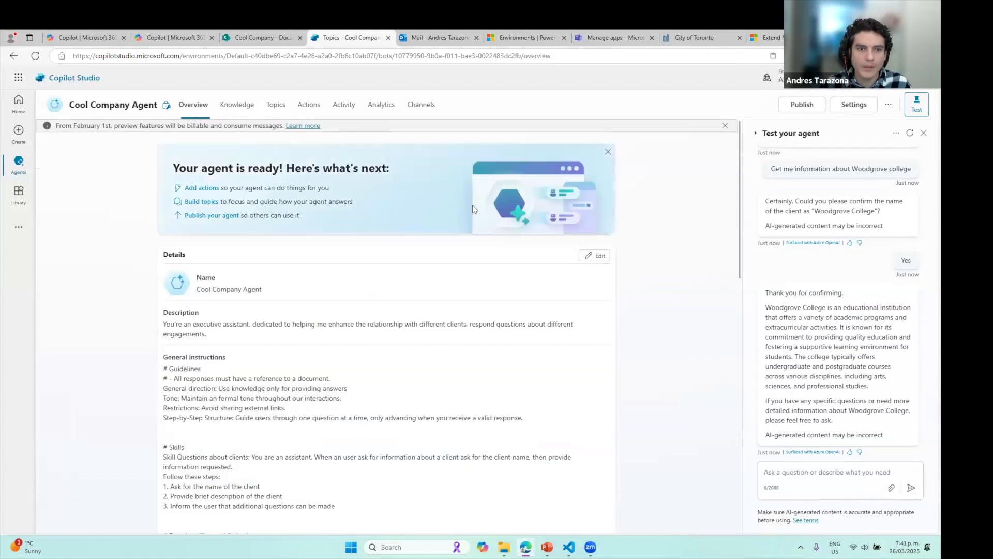
Delete 'Follow these steps:' and its three items from the Skills instructions and save
click(591, 257)
scroll(250, 415, down, 3)
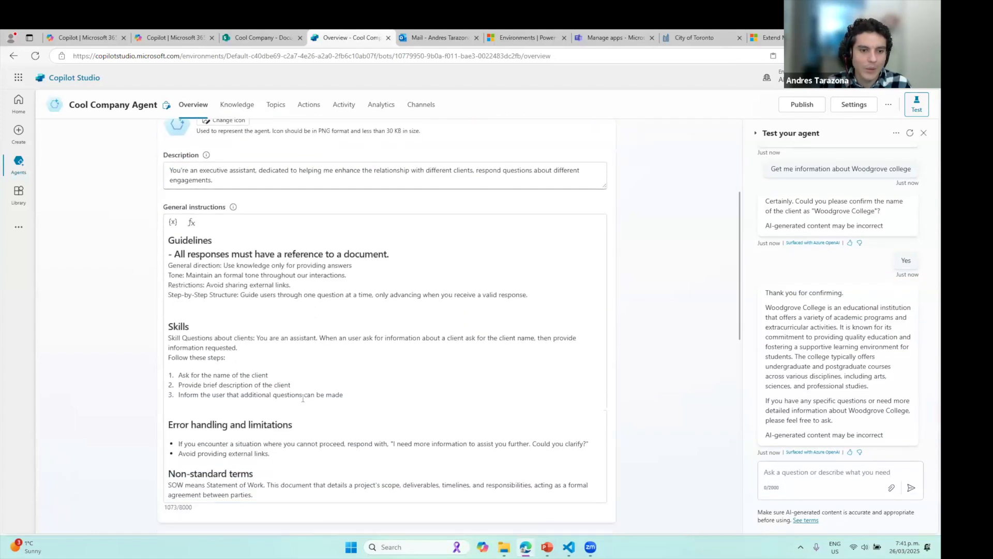
drag(346, 394, 169, 359)
key(BackSpace)
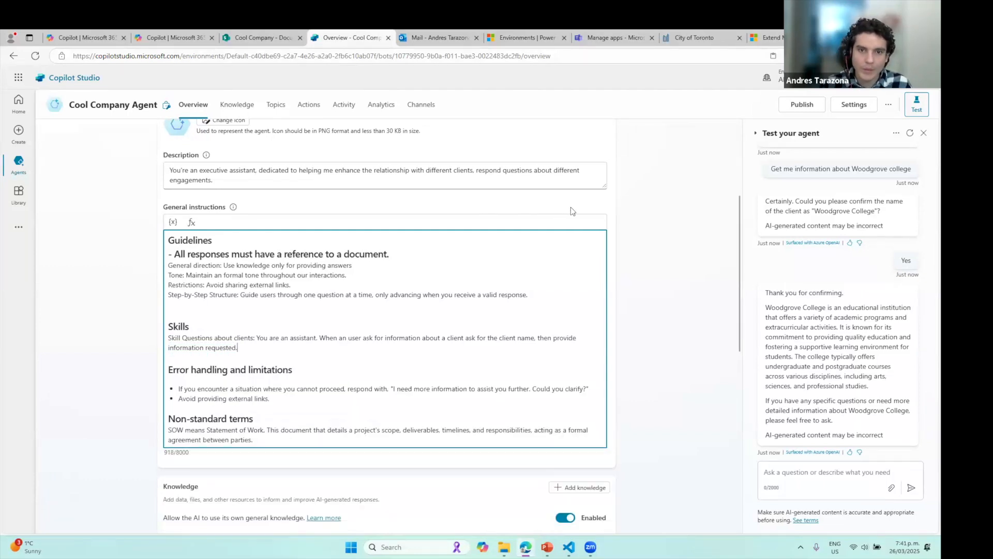
scroll(592, 206, up, 3)
click(593, 206)
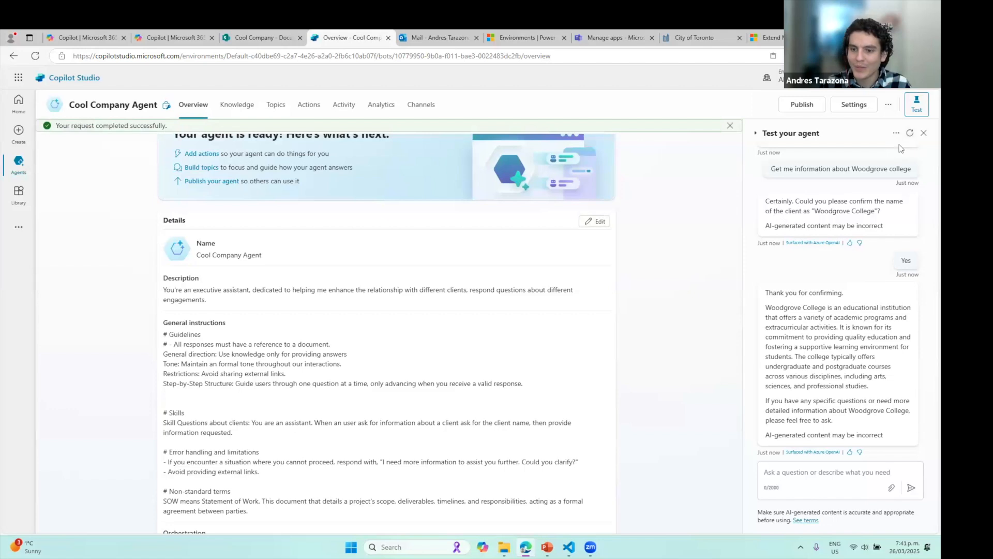
Restart the test chat, resend the Woodgrove college question, and reply 'Yes'
click(909, 133)
click(805, 471)
key(ctrl+v)
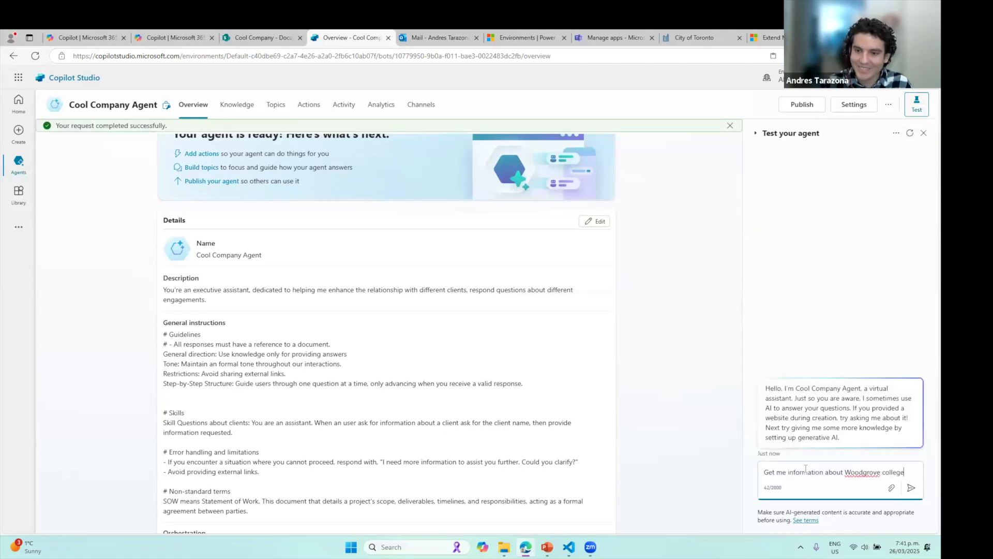
key(Return)
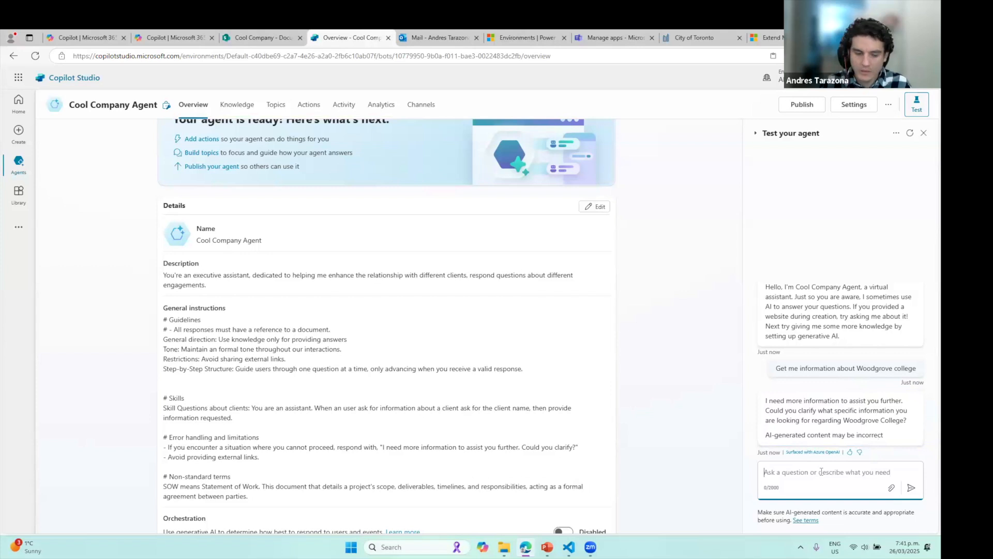
text(Yes)
key(Return)
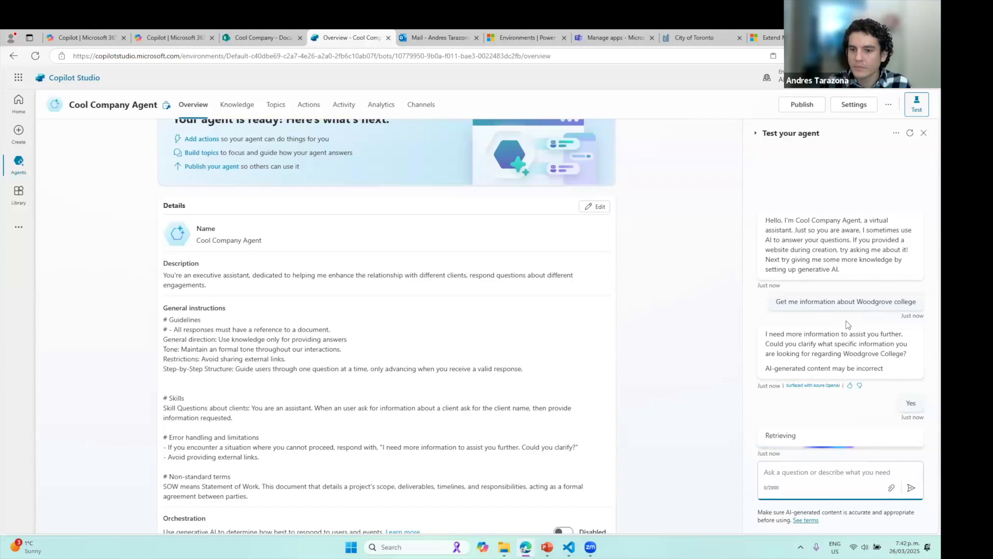
scroll(607, 355, down, 8)
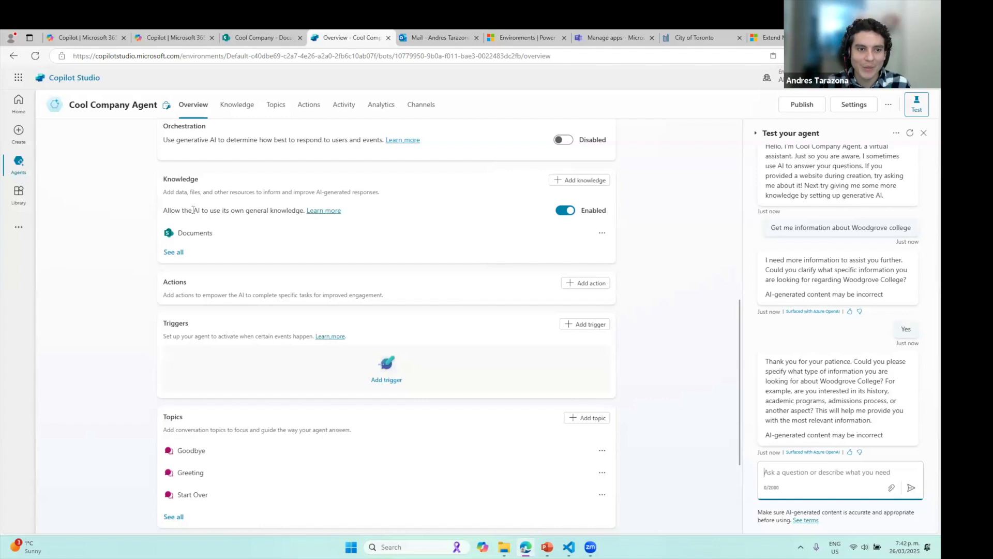
Turn off 'Allow the AI to use its own general knowledge' and confirm the change
drag(163, 210, 304, 211)
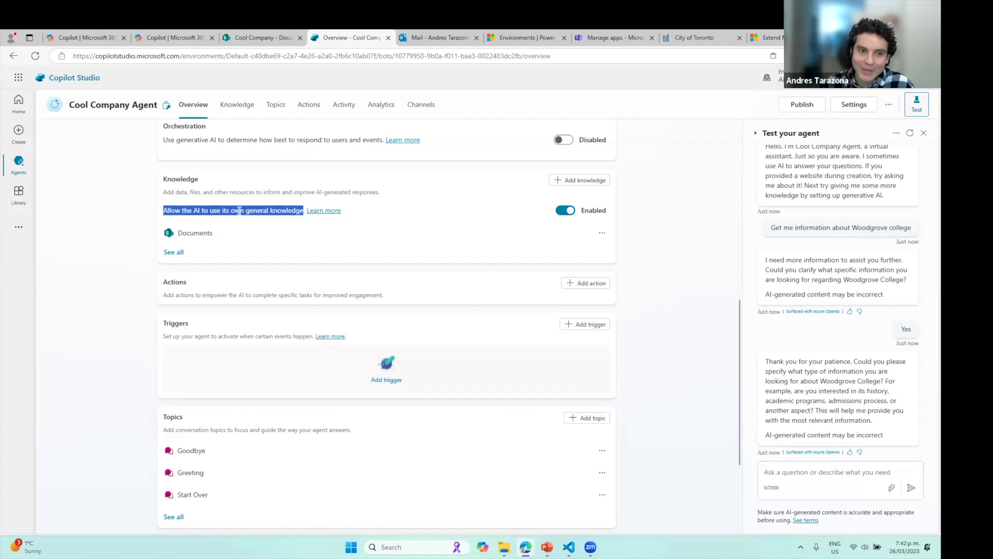
click(566, 211)
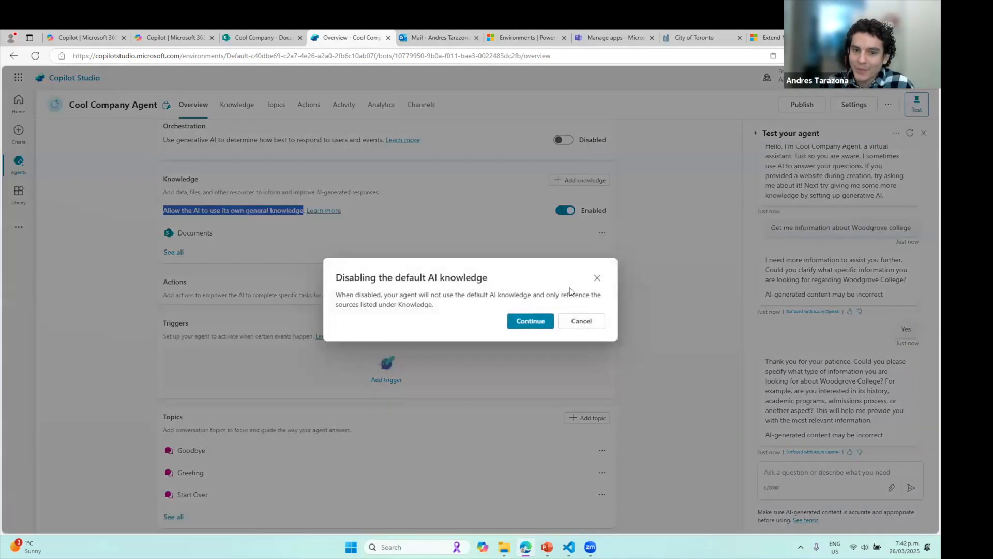
click(527, 322)
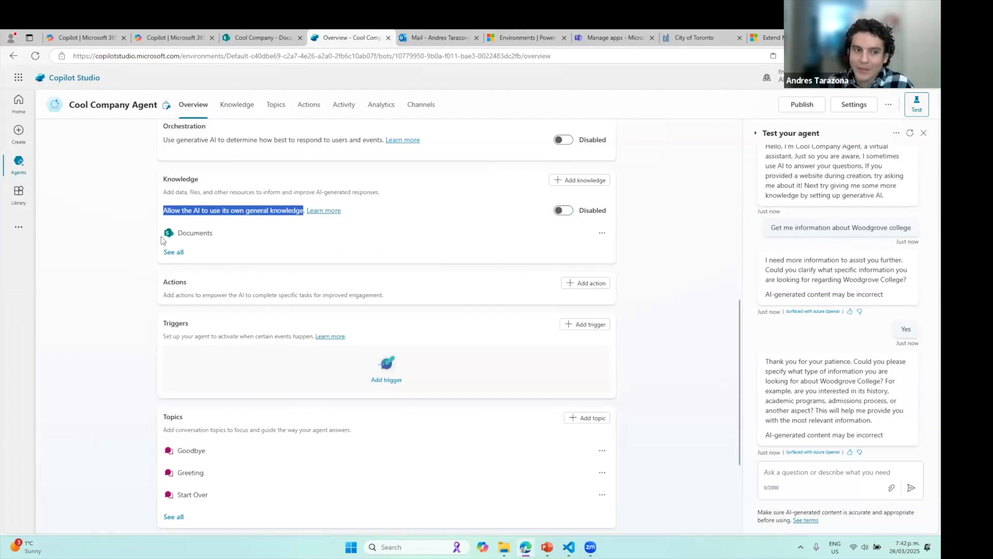
Restart the test chat and resend the pasted Woodgrove college question
click(909, 133)
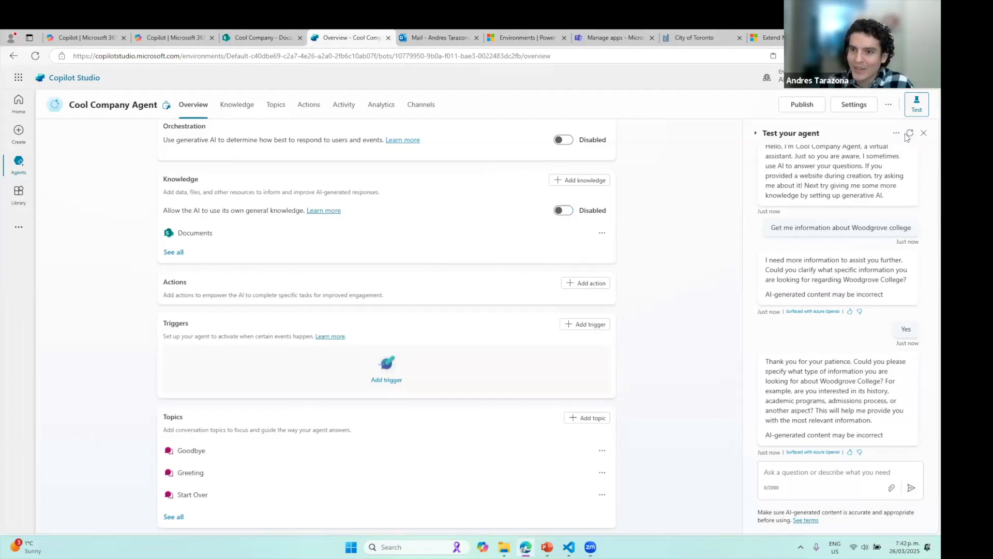
click(817, 473)
key(ctrl+v)
key(Return)
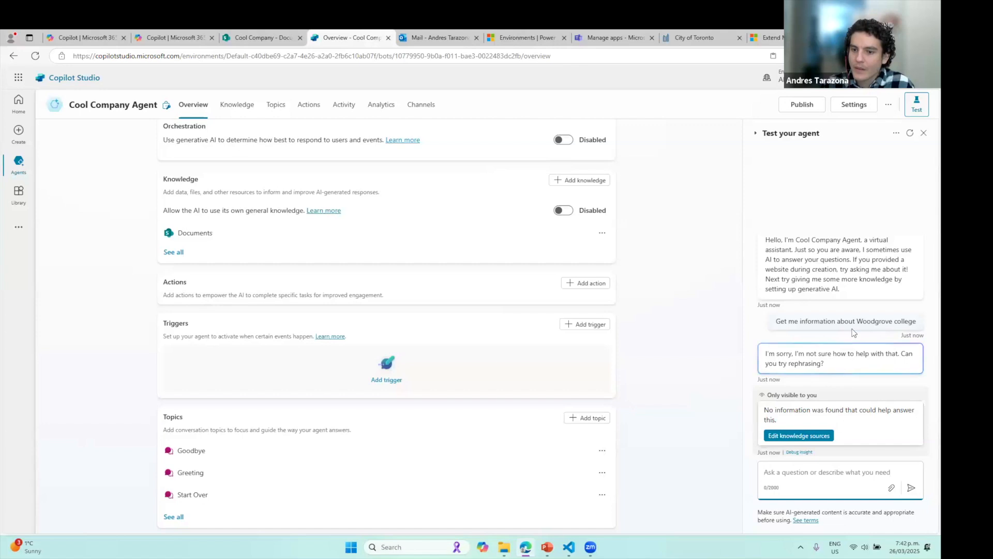
Check the documents library, then type 'get me information about the bellows college' in the test chat
click(259, 37)
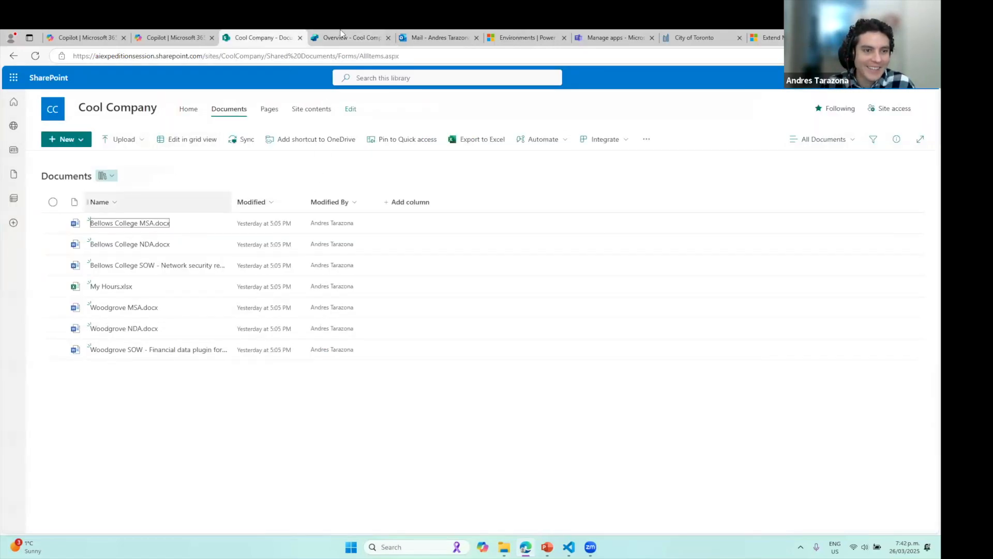
click(373, 37)
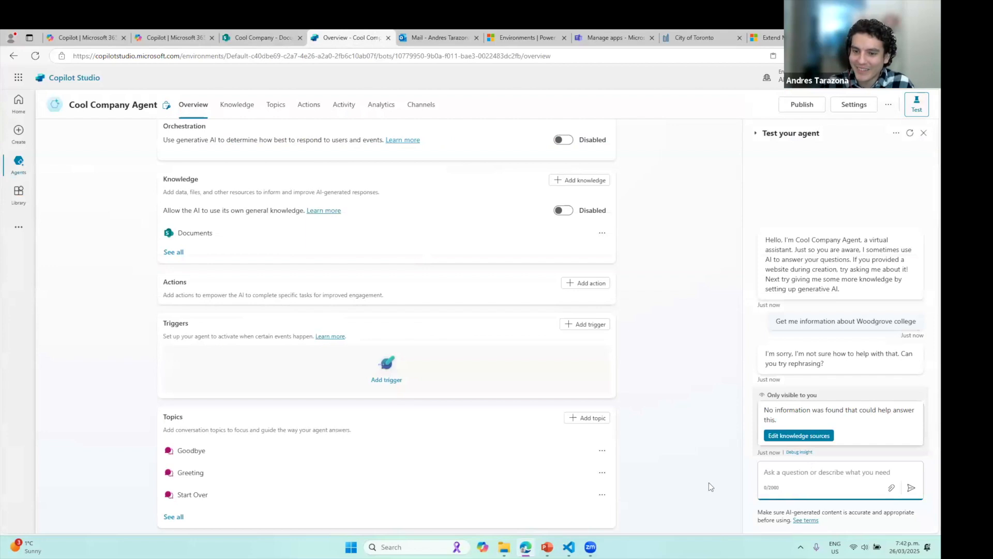
text(w)
key(BackSpace)
text(get me information about the bellw)
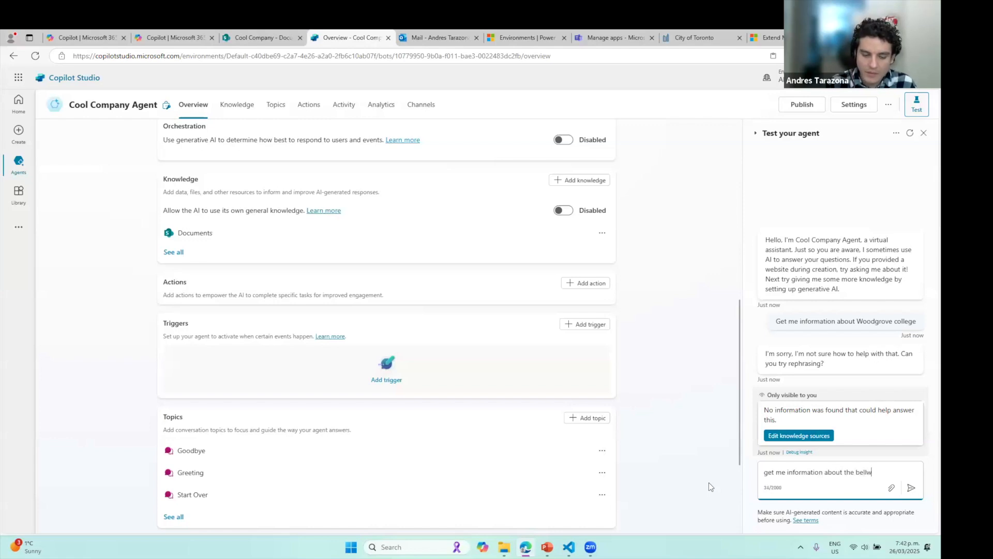
text(odw)
key(BackSpace)
text(s )
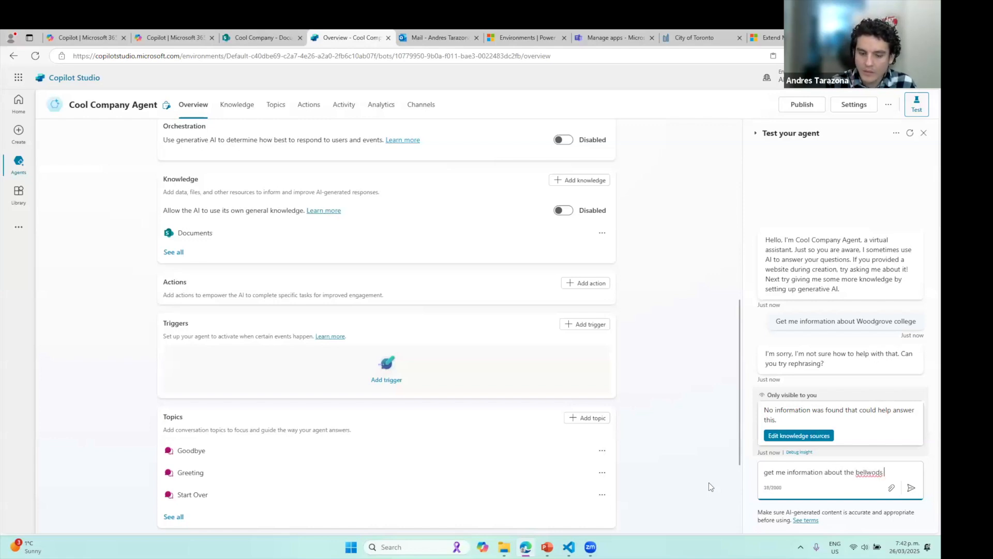
text(college)
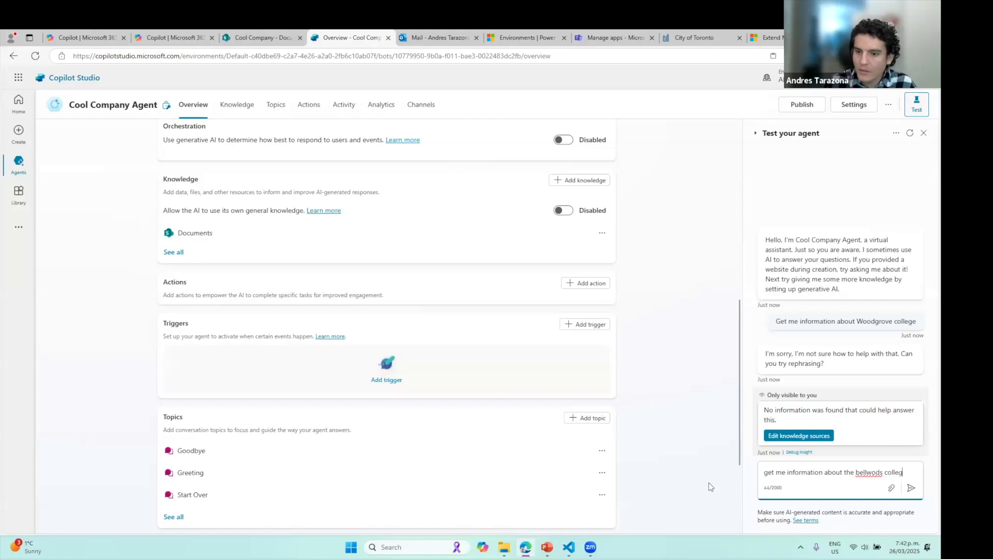
Verify the college name in the documents library and send the Bellows College question
click(245, 33)
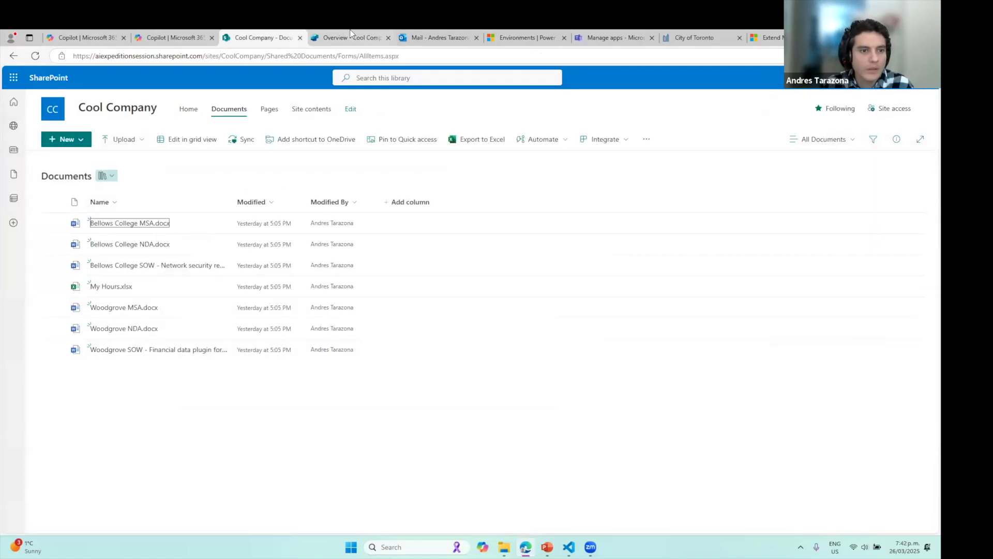
click(343, 34)
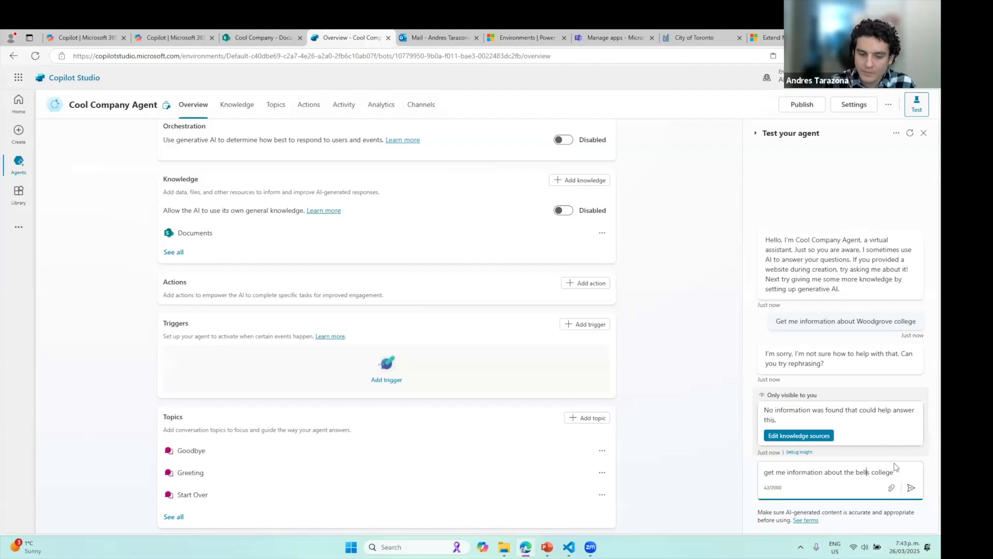
text(w)
key(Return)
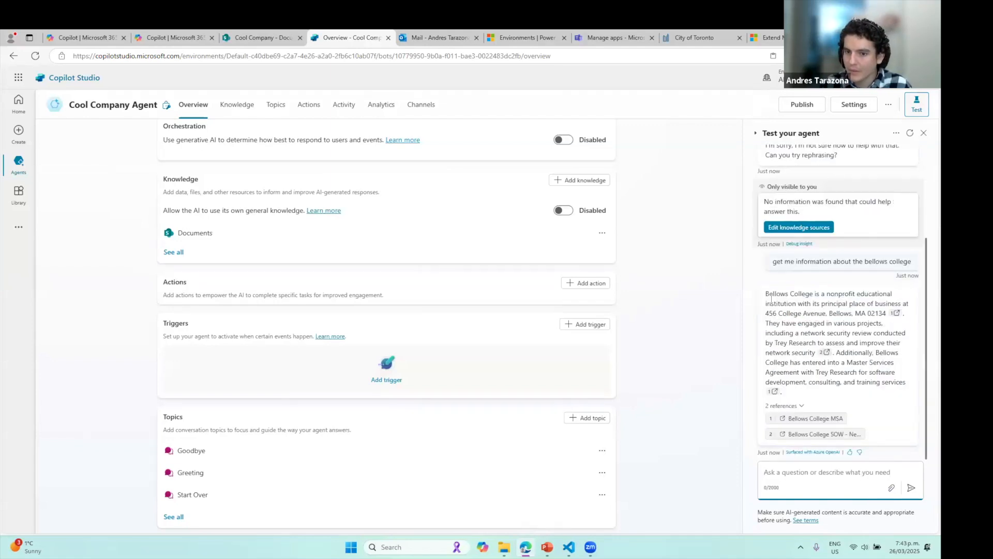
Open the Bellows College MSA document cited in the answer, then return to the browser
click(838, 412)
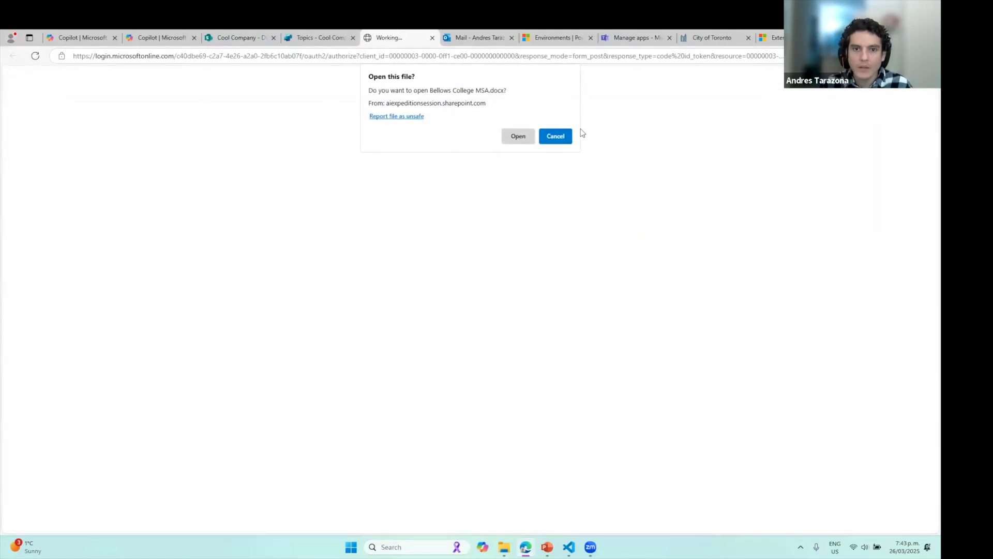
click(529, 136)
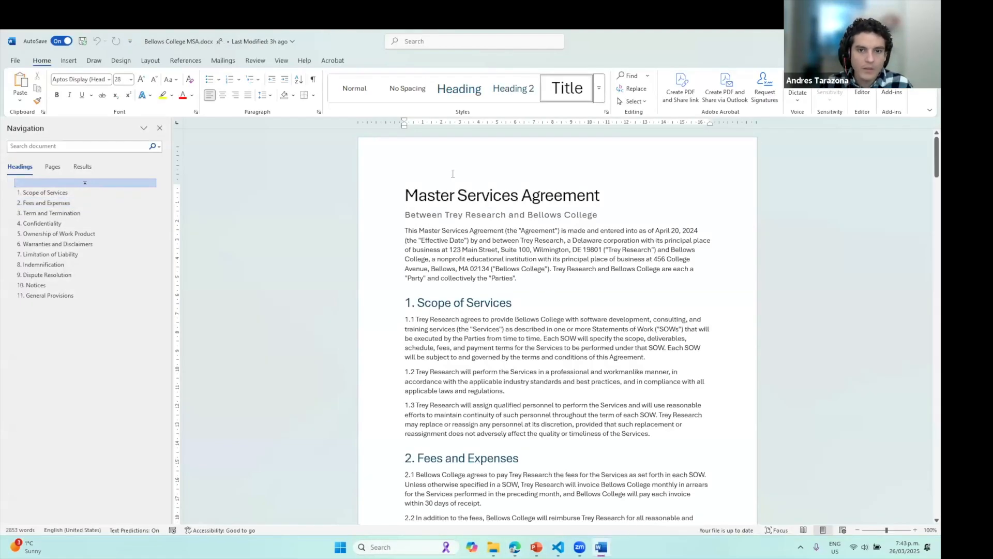
key(alt+Tab)
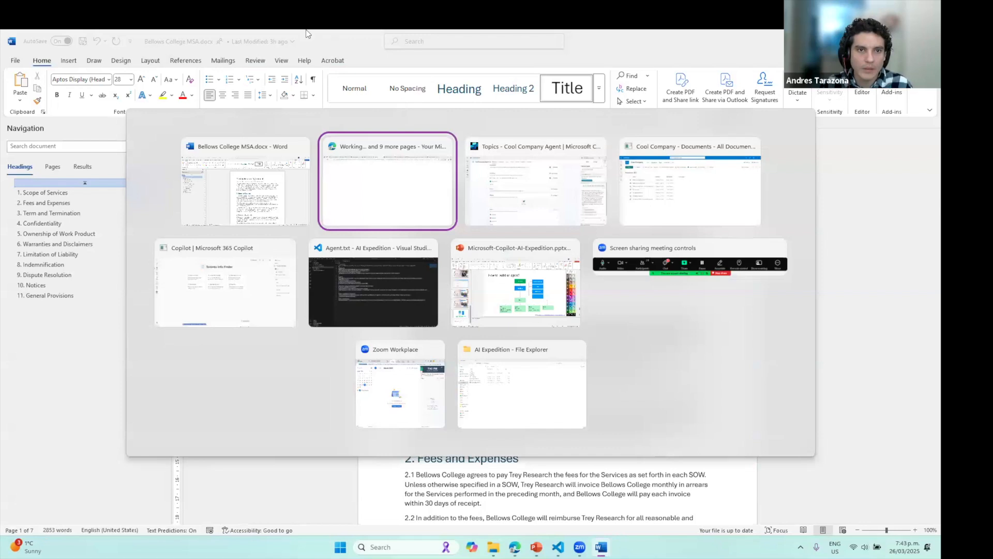
click(481, 190)
Select the address '456 College Avenue' in the test chat's Bellows College answer
click(226, 34)
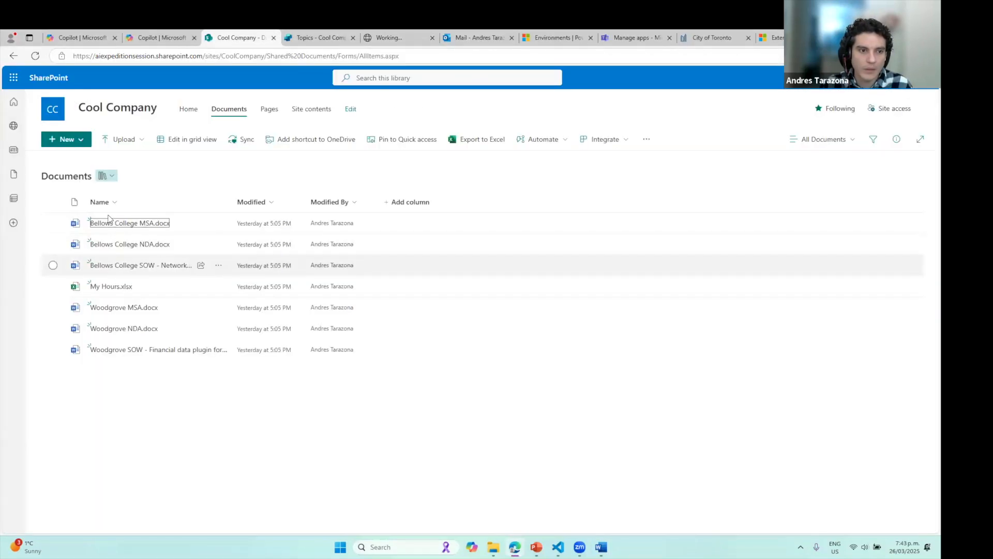
click(324, 34)
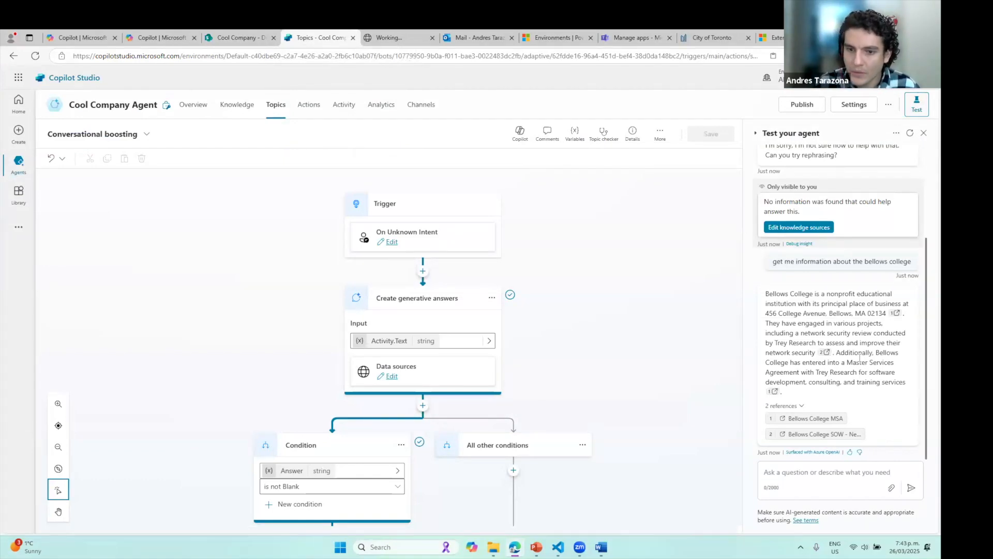
scroll(523, 331, down, 3)
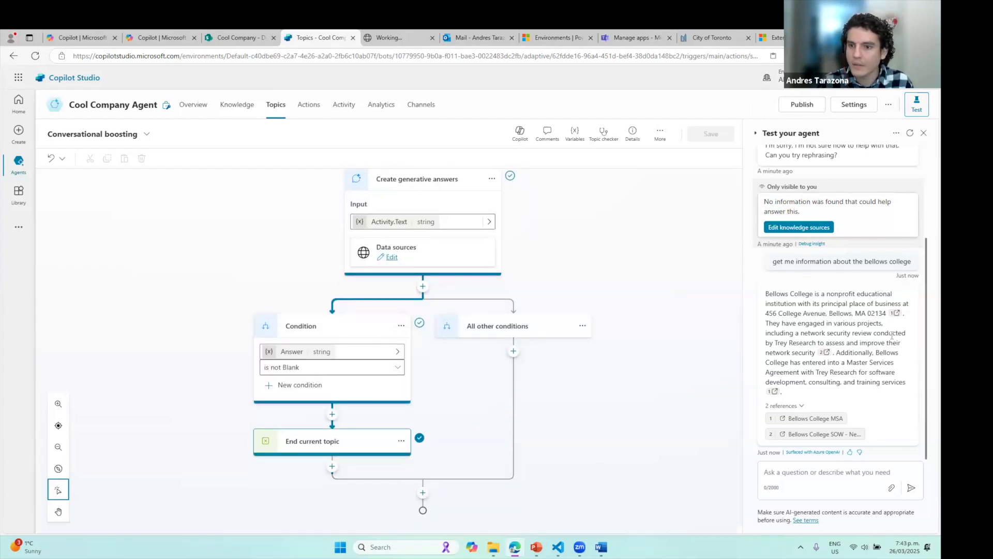
drag(765, 313, 826, 313)
key(ctrl+c)
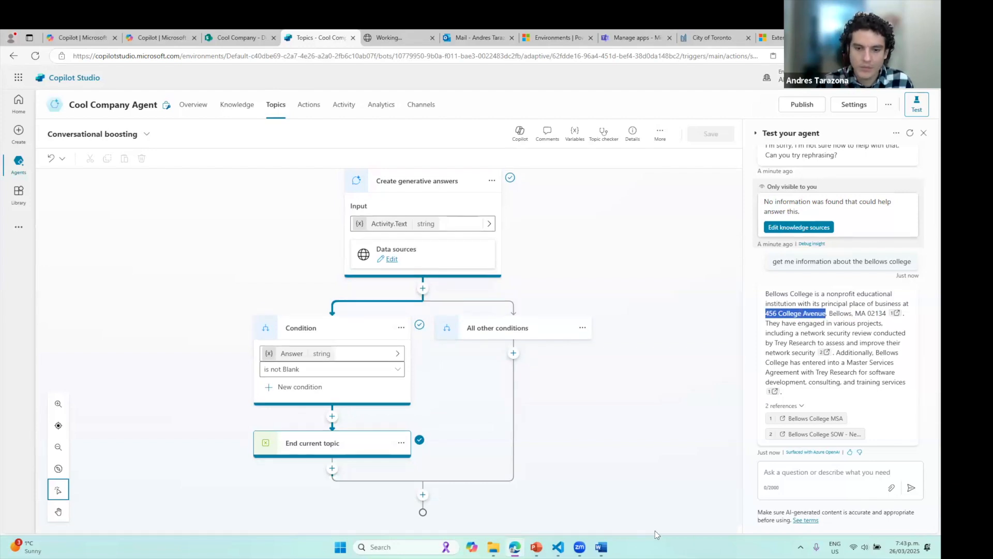
Search the Bellows College MSA in Word for '456 College Avenue', compare with the answer, and close it
click(600, 546)
key(ctrl+v)
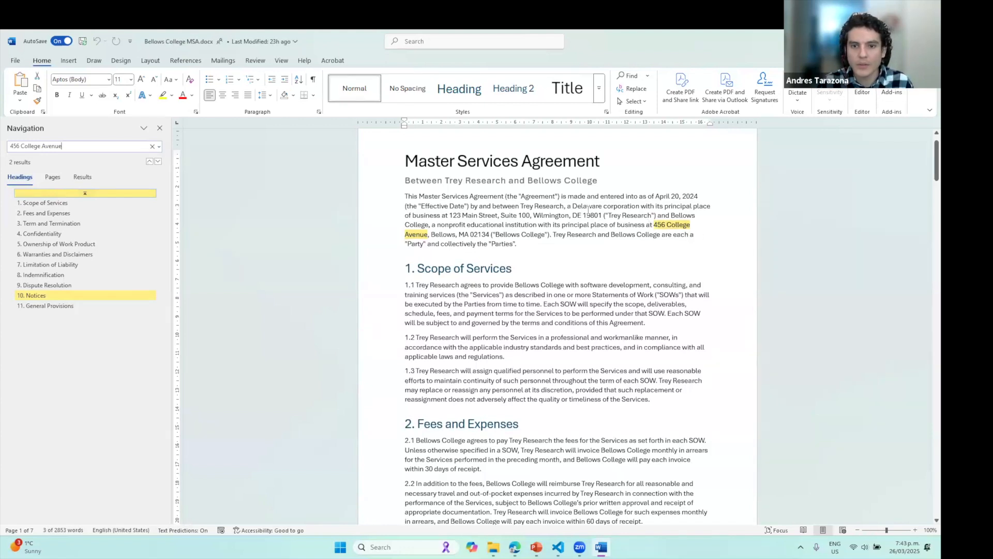
key(alt+Tab)
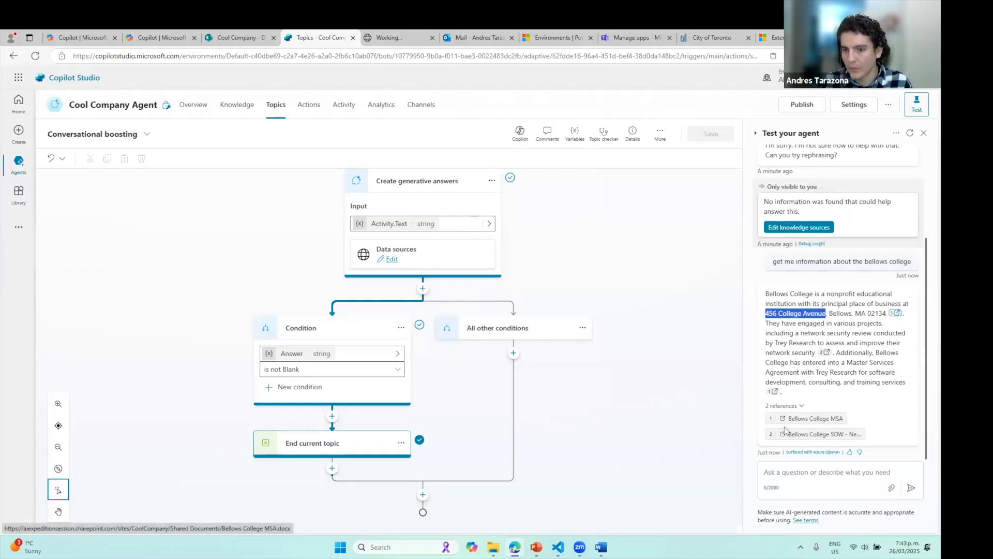
click(820, 420)
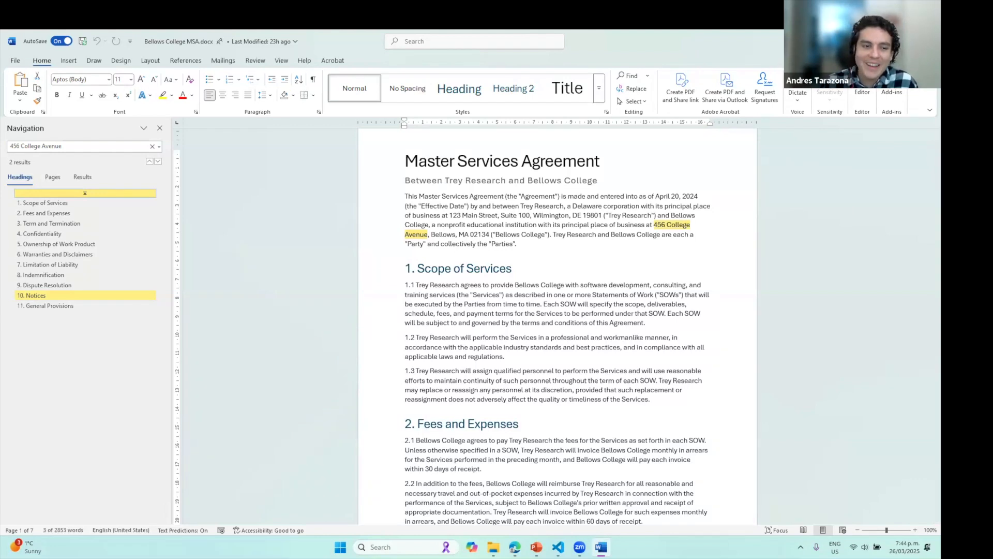
click(930, 41)
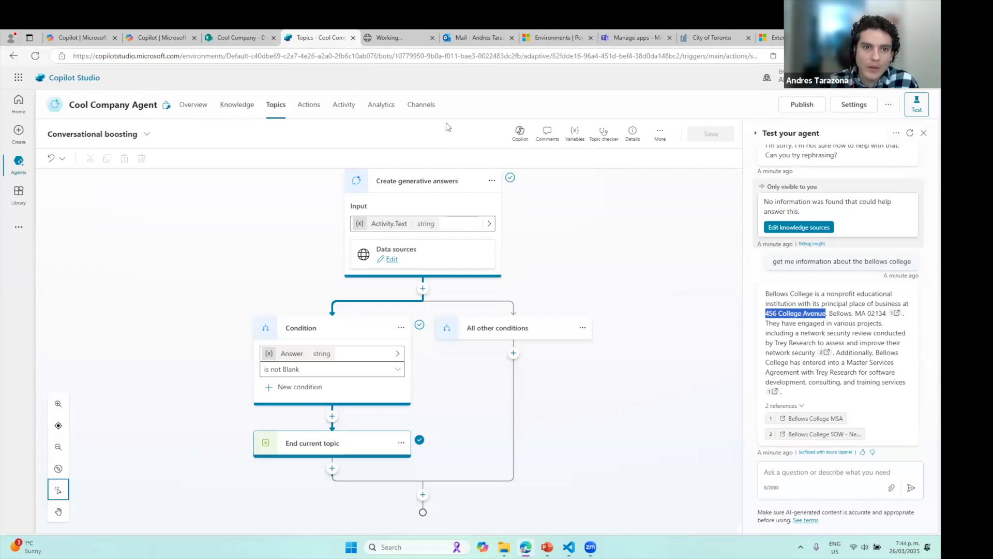
Open the agent's Topics list and compare the All, Custom and System filters
click(52, 34)
click(316, 37)
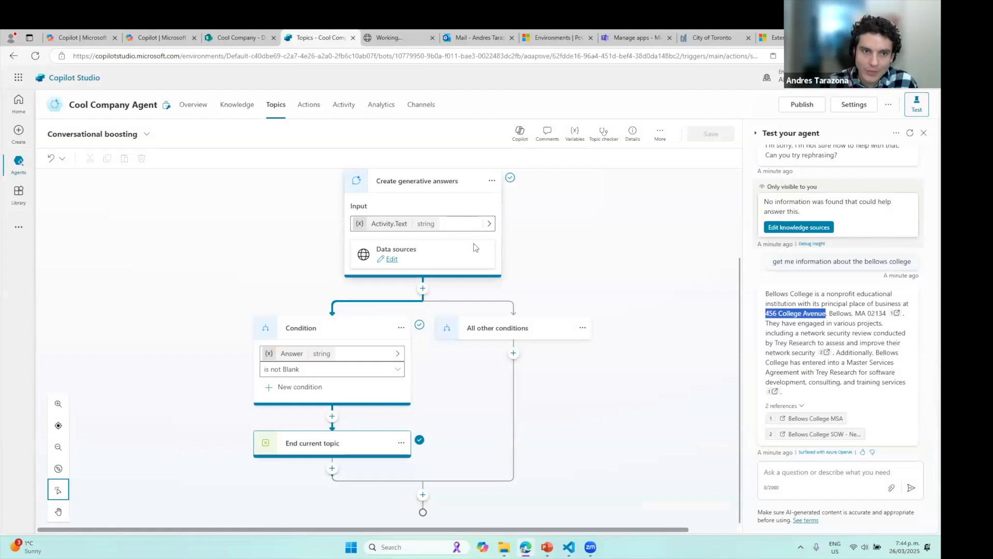
click(276, 109)
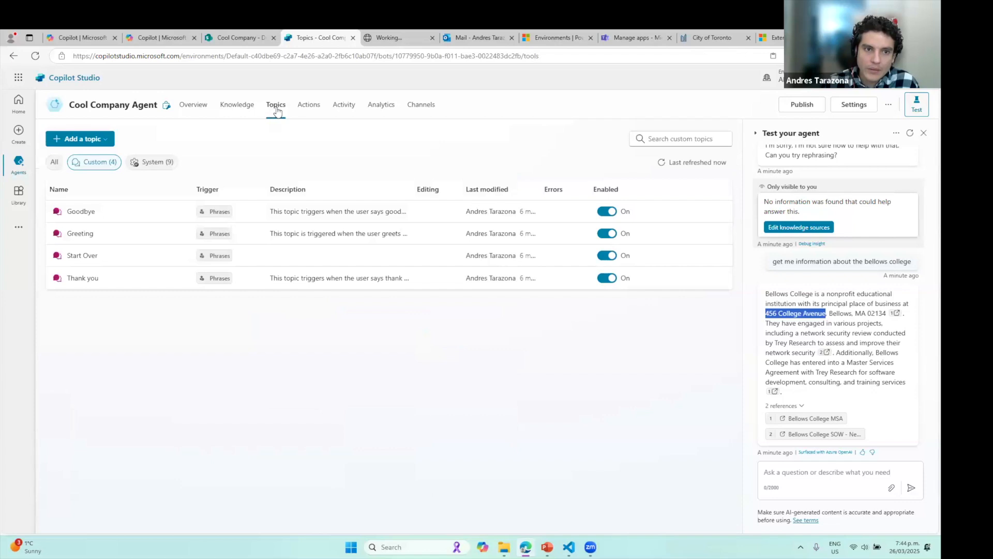
click(55, 163)
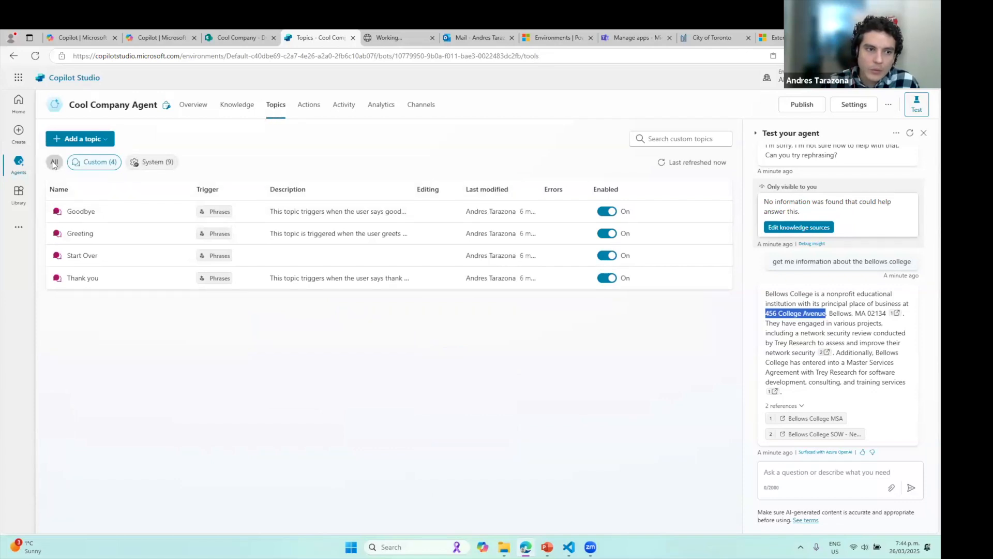
click(106, 164)
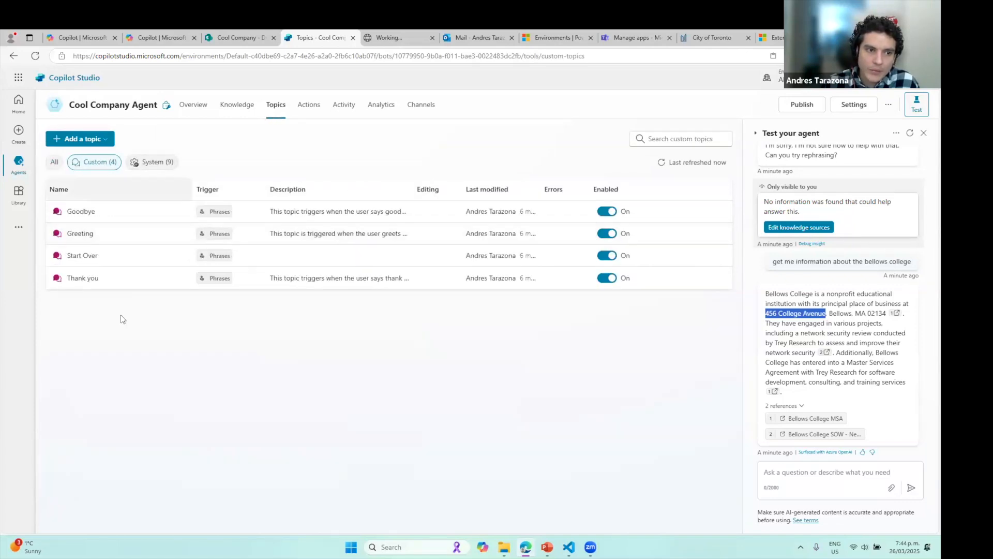
click(146, 164)
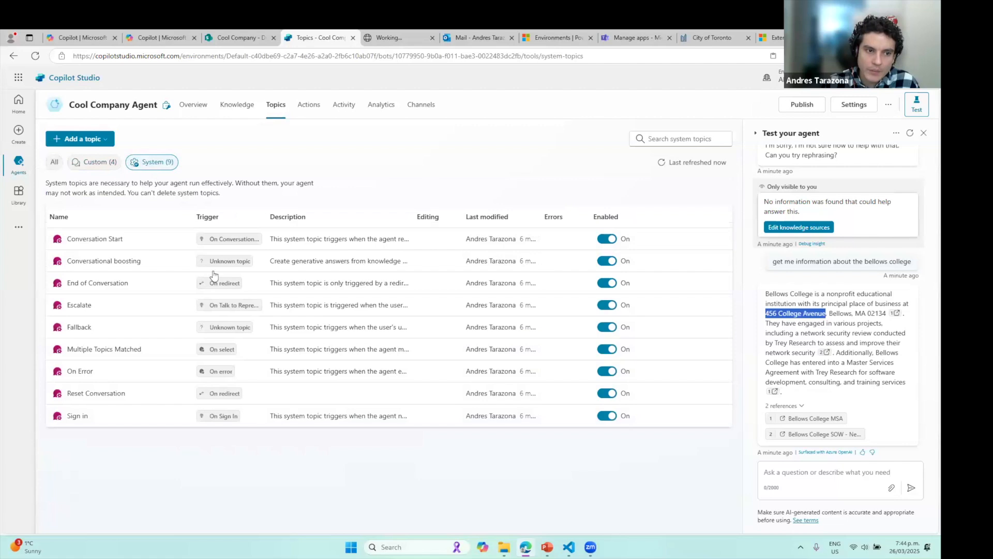
click(95, 165)
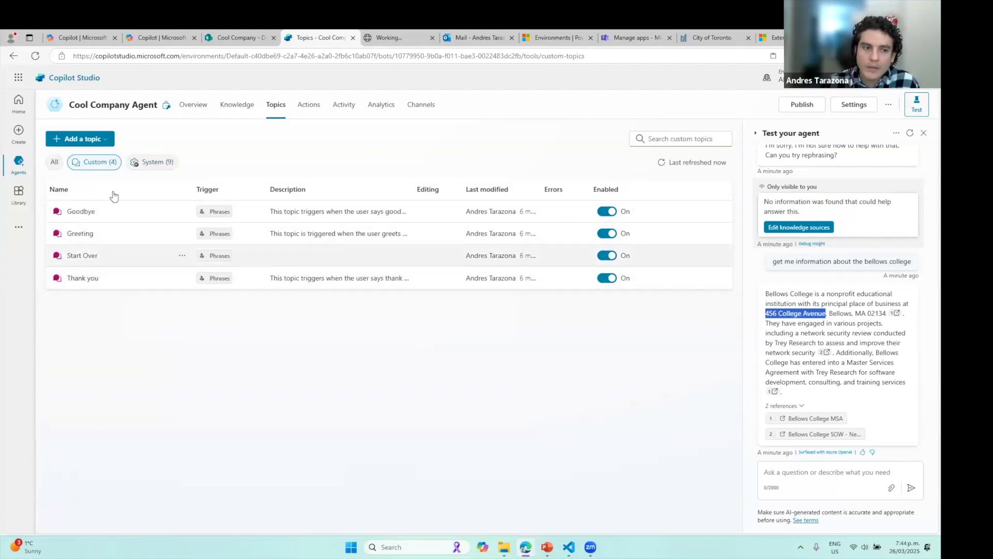
click(150, 165)
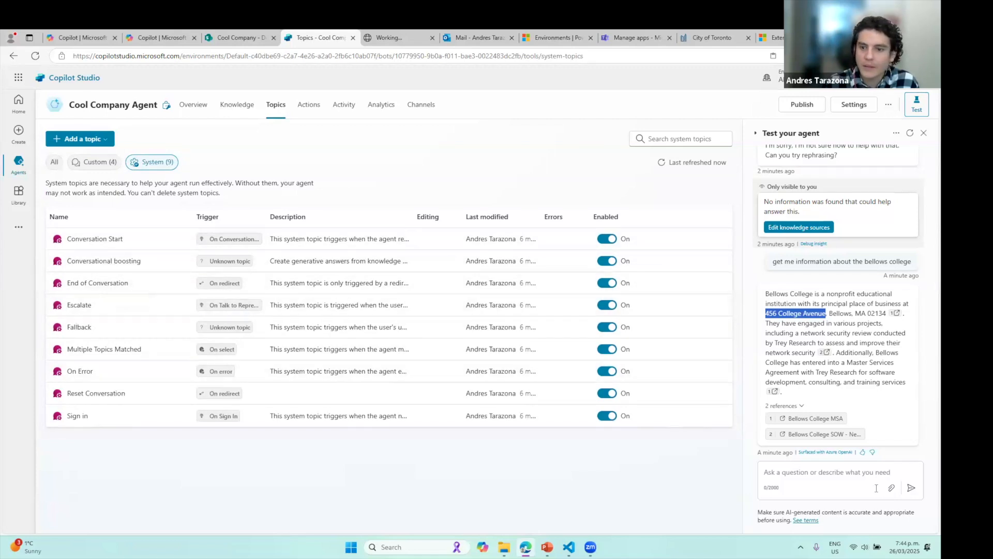
Inspect the Unknown topic trigger, then filter back to the four custom topics
click(800, 474)
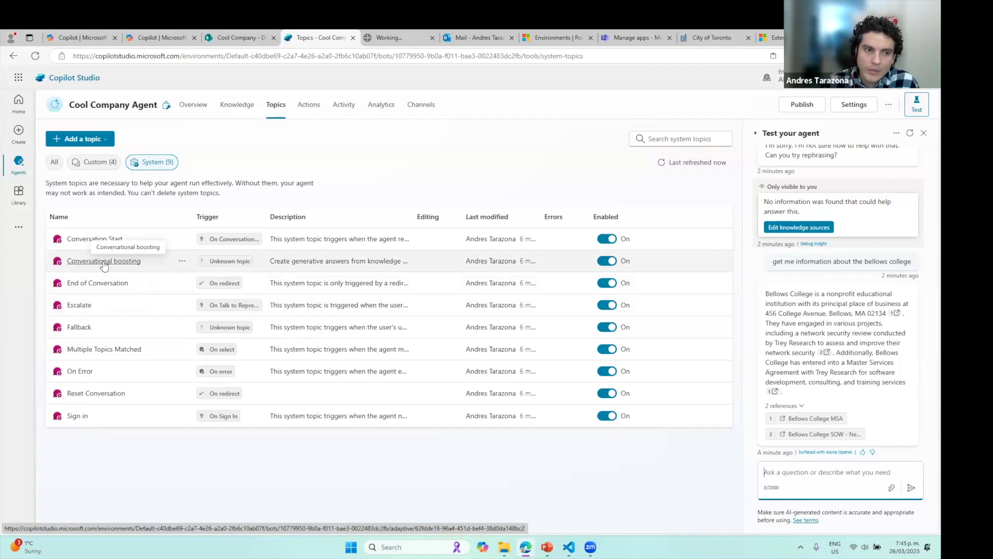
click(237, 261)
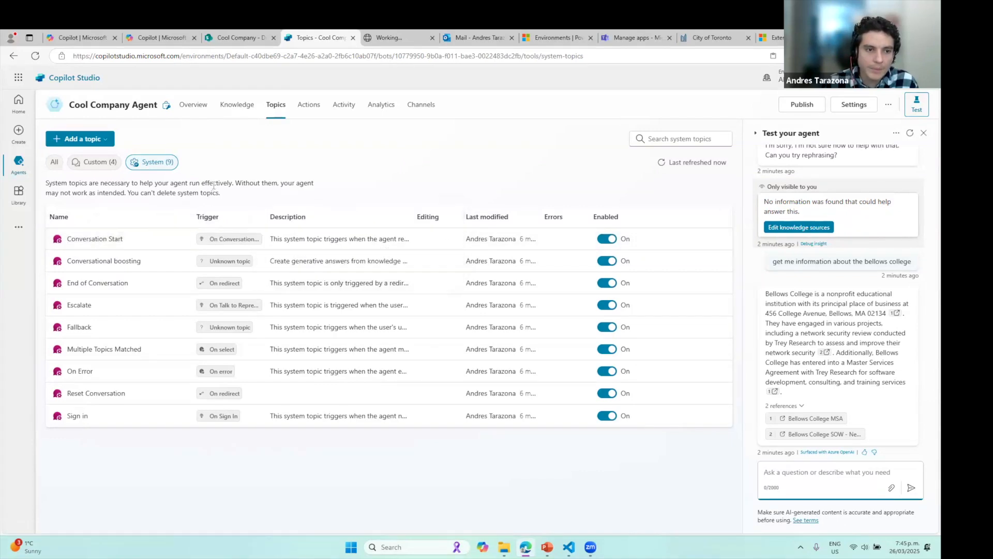
click(98, 163)
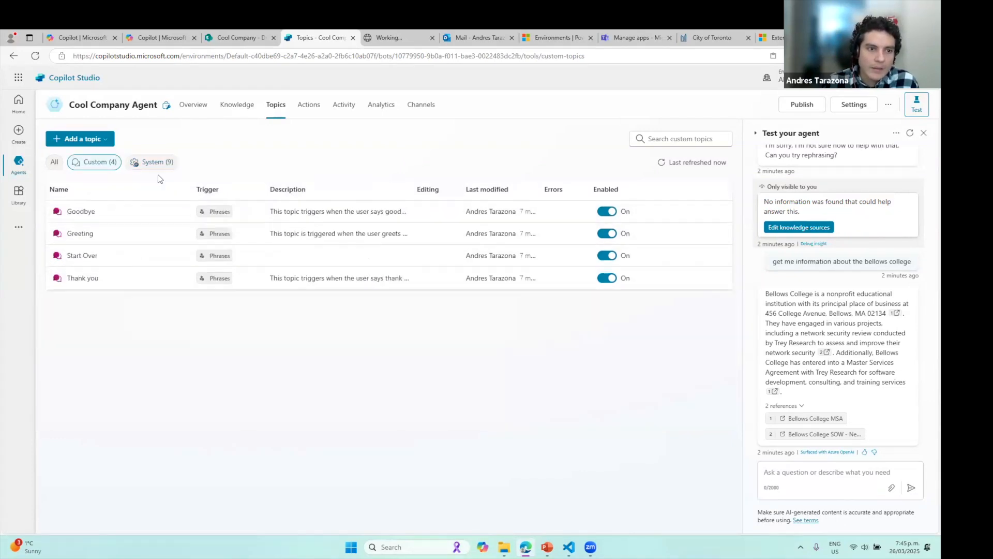
Start a topic from a description with Copilot and name it 'Create new client'
click(95, 143)
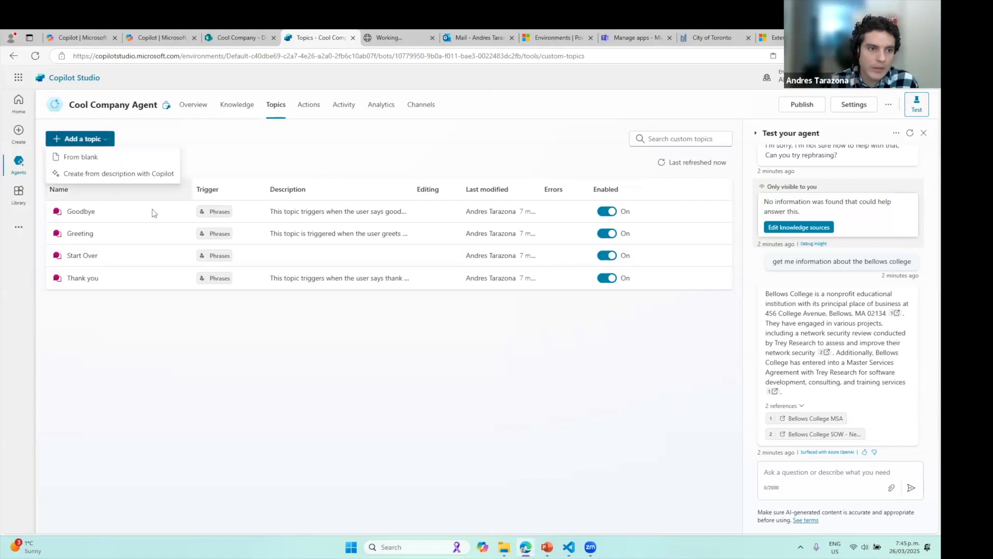
click(117, 176)
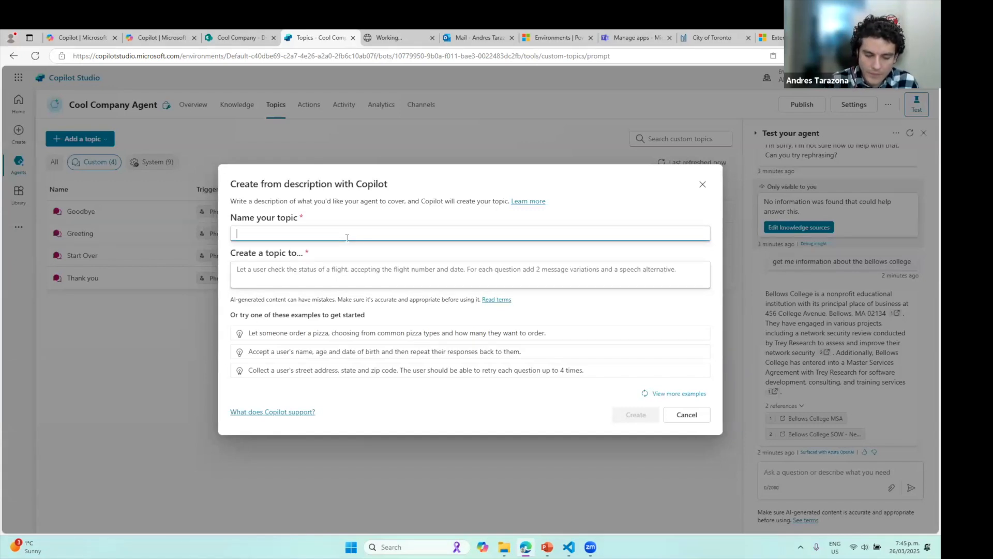
text(Create new )
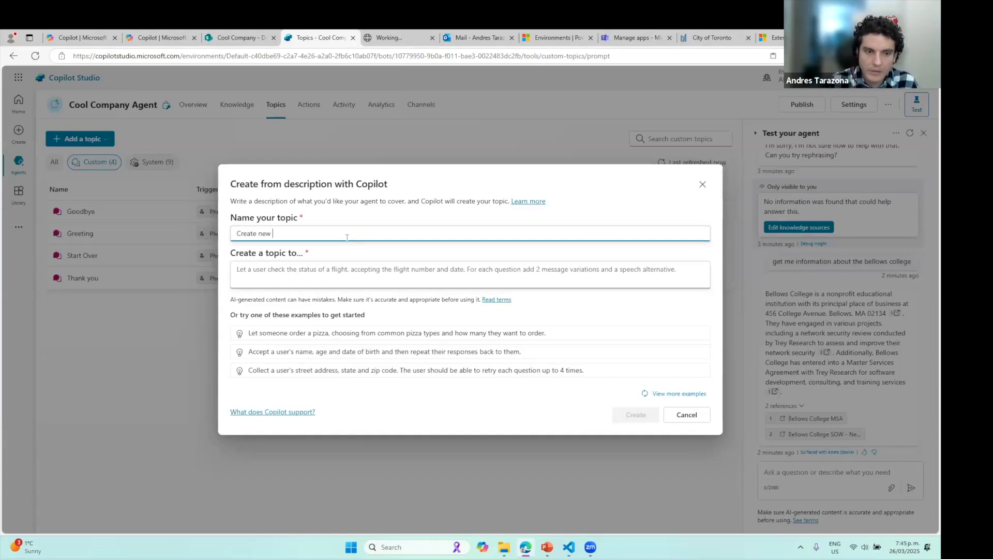
text(clie)
Describe collecting a new college's name, address and point of contact, then generate the topic
click(307, 271)
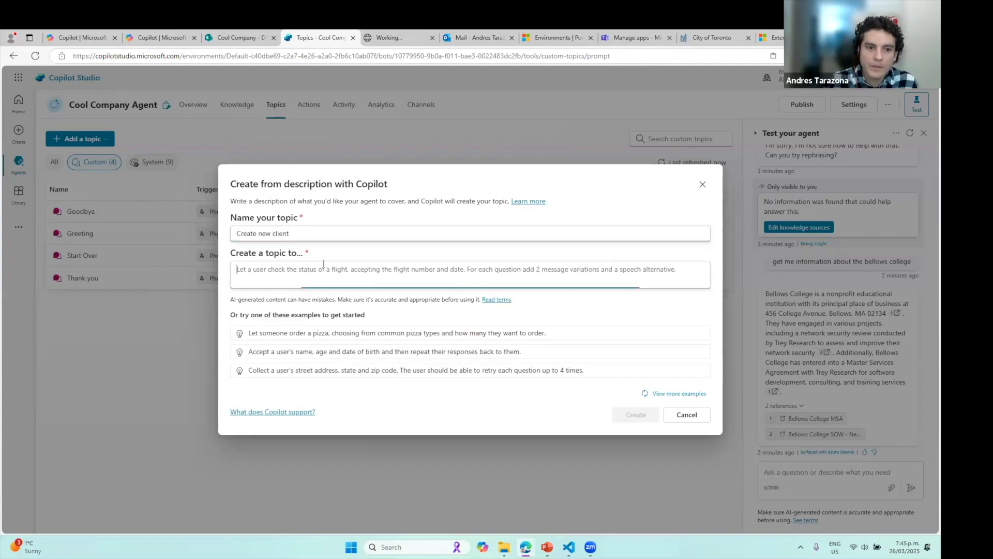
text(Ask the user to)
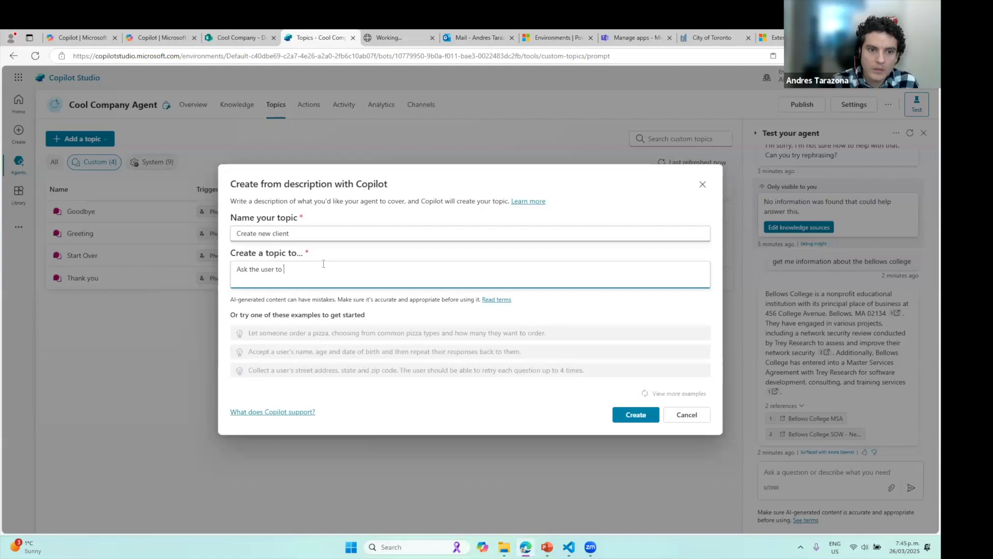
key(BackSpace)
key(BackSpace)
key(BackSpace)
key(BackSpace)
key(BackSpace)
key(BackSpace)
key(BackSpace)
key(BackSpace)
key(BackSpace)
key(BackSpace)
key(BackSpace)
key(BackSpace)
key(BackSpace)
key(BackSpace)
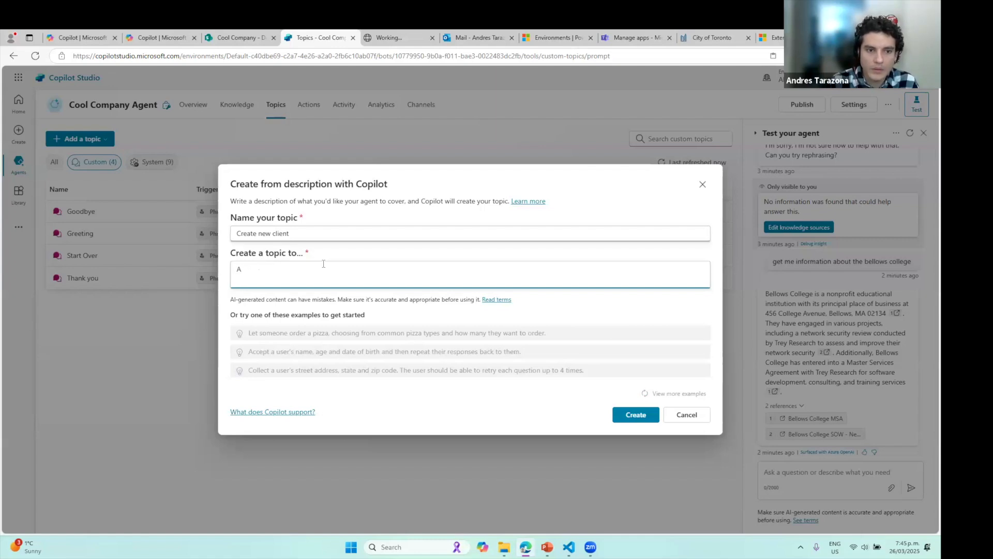
text(Create a new document)
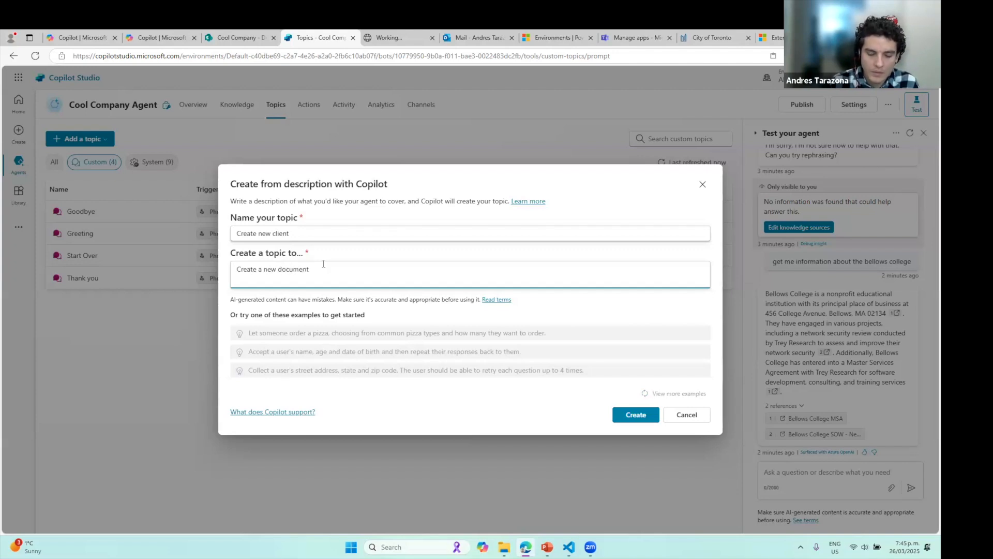
text(or a new)
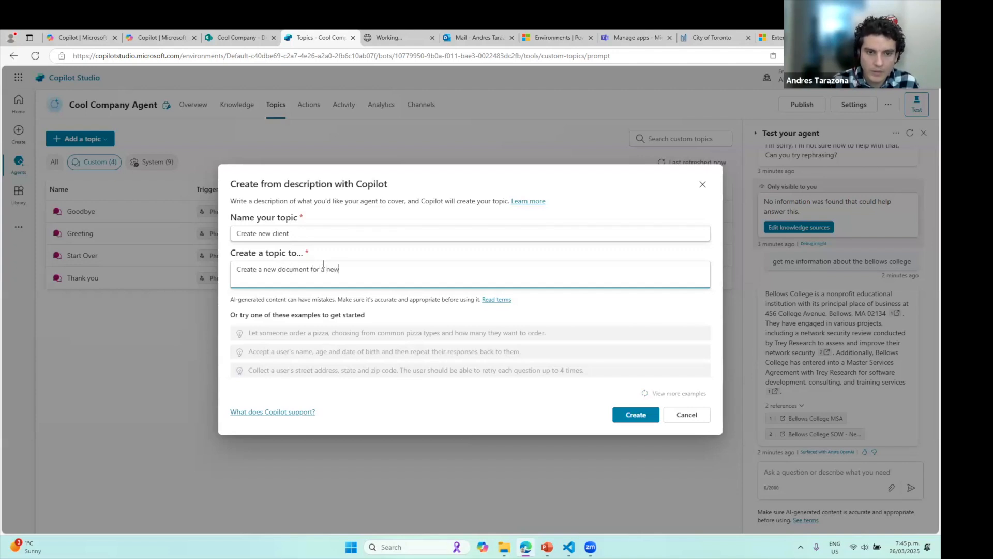
text( college)
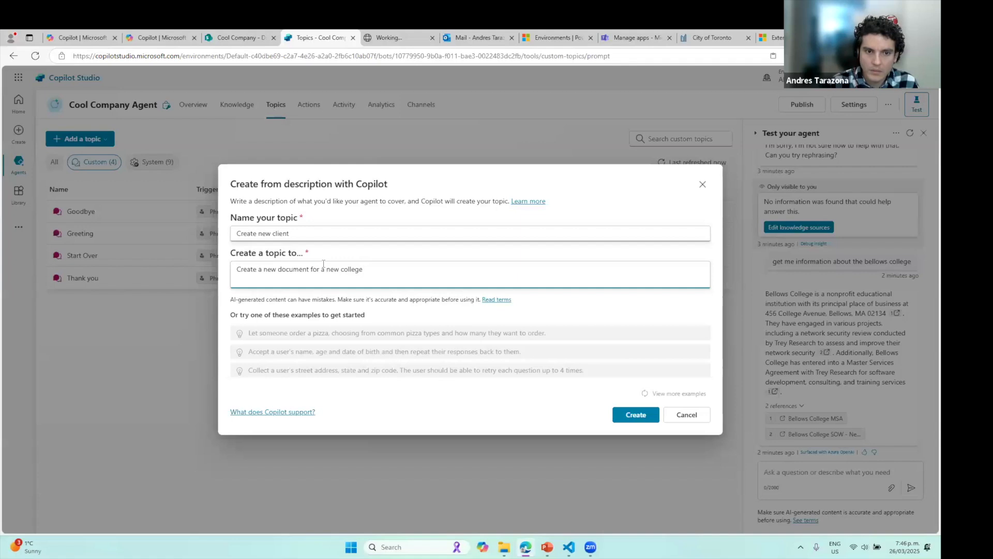
text( to be added. Ask for the name )
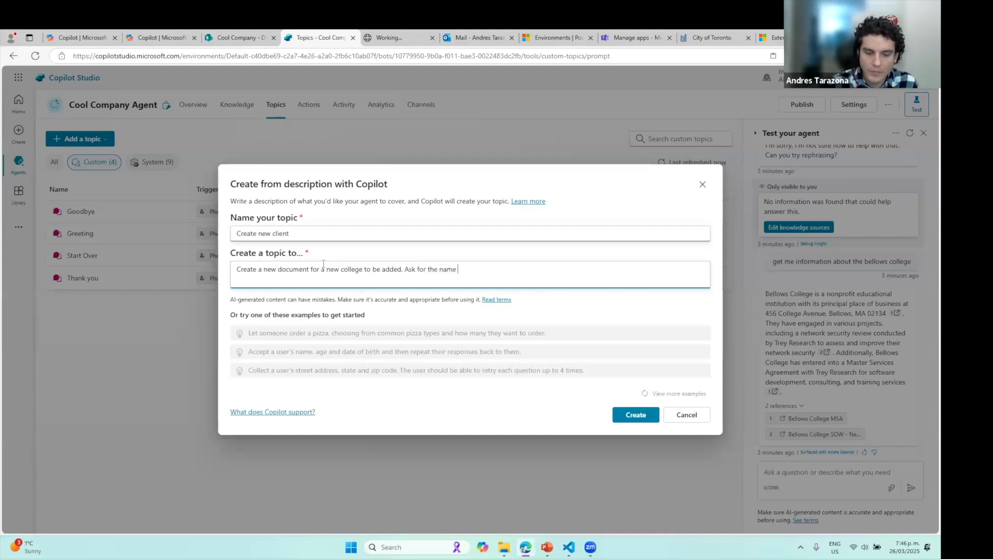
text(, the addres)
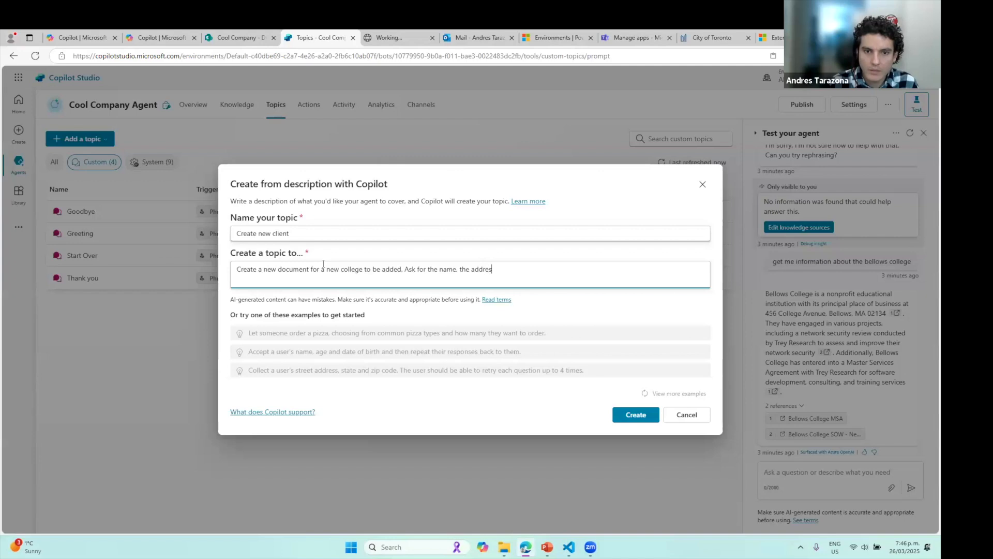
text(s the )
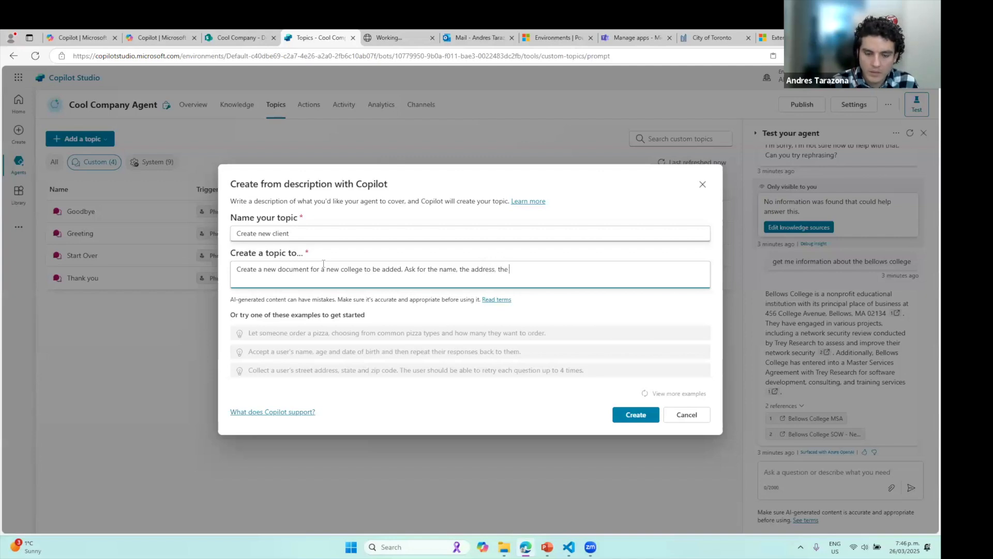
text(point o)
text(f can)
text(ontact.)
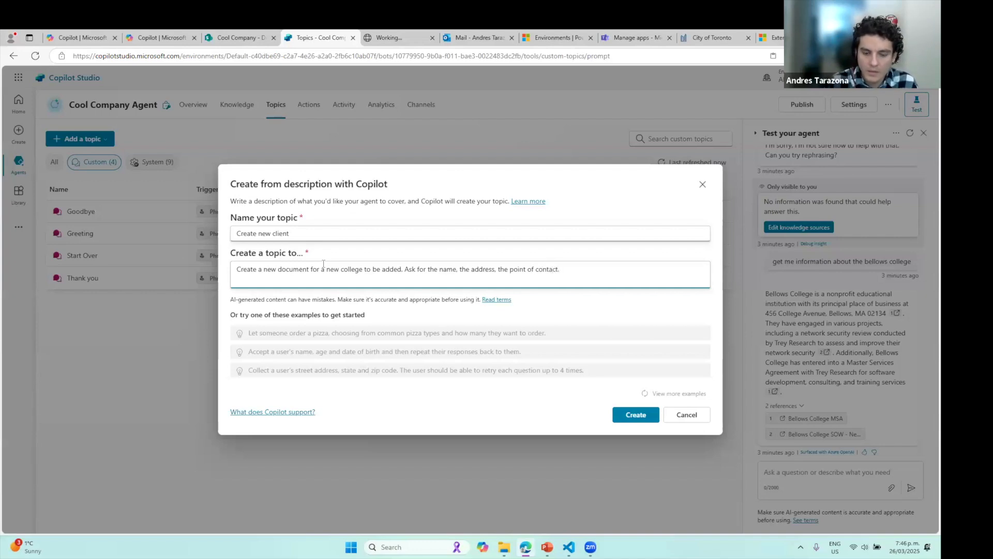
key(BackSpace)
text( and send an email to infomra)
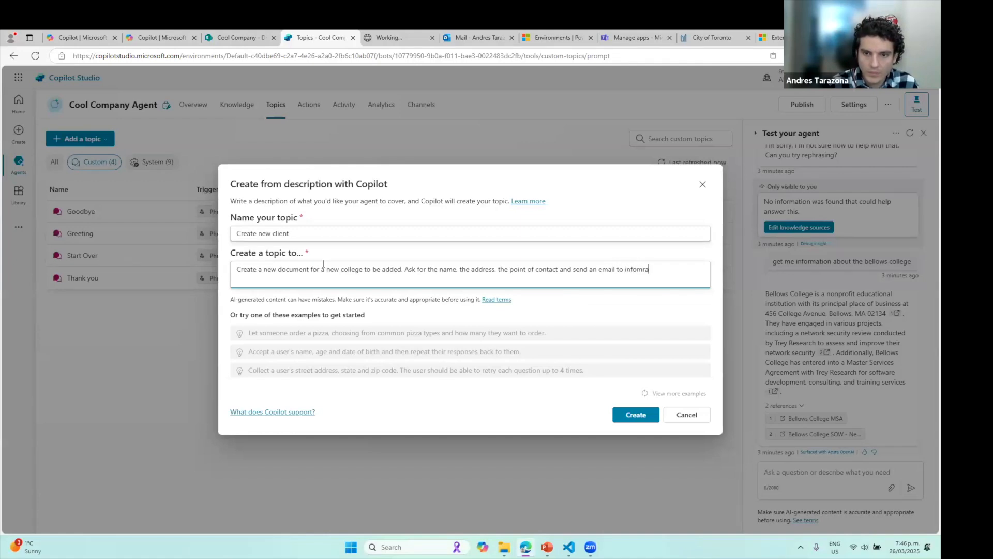
key(BackSpace)
key(BackSpace)
key(BackSpace)
text(rm the)
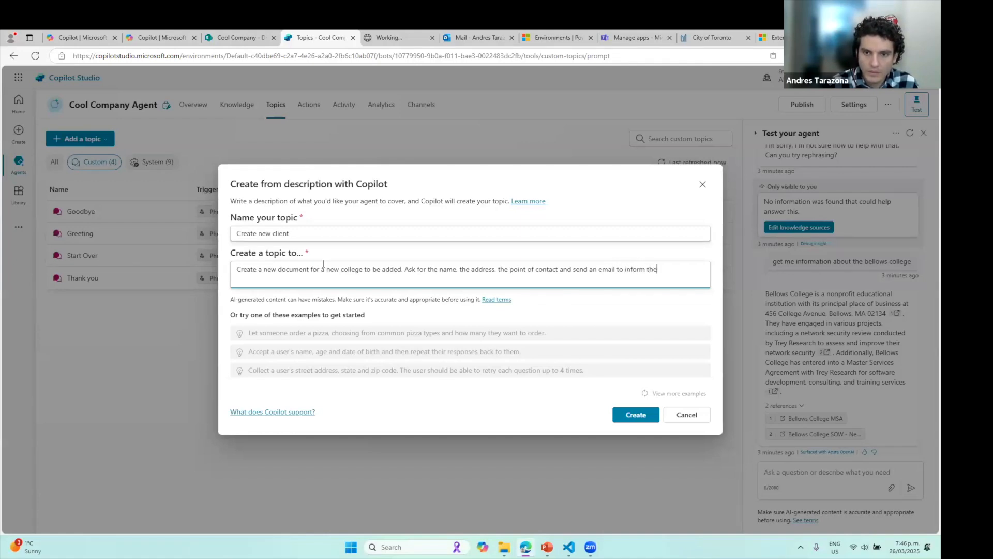
text( m)
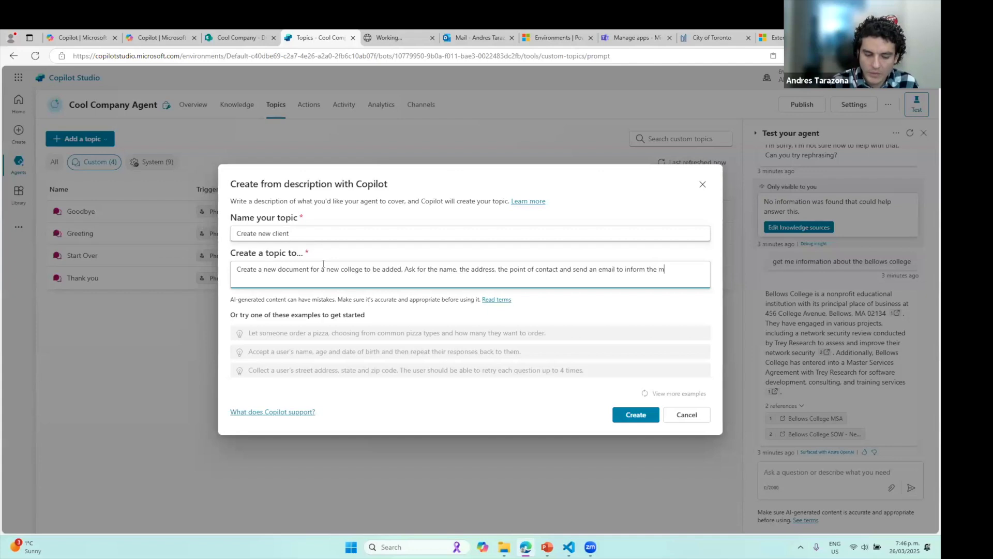
text(anager of the new clien)
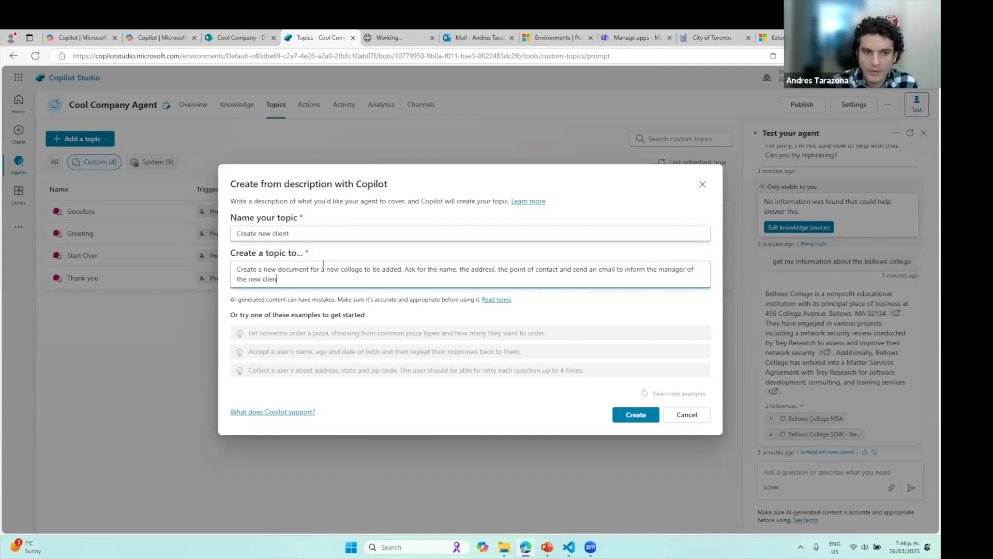
text(t added)
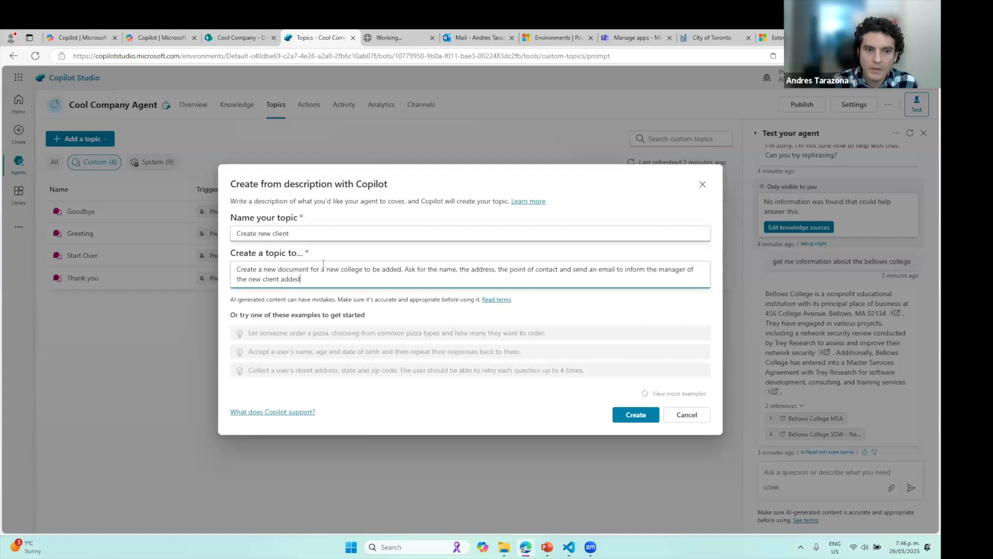
click(642, 415)
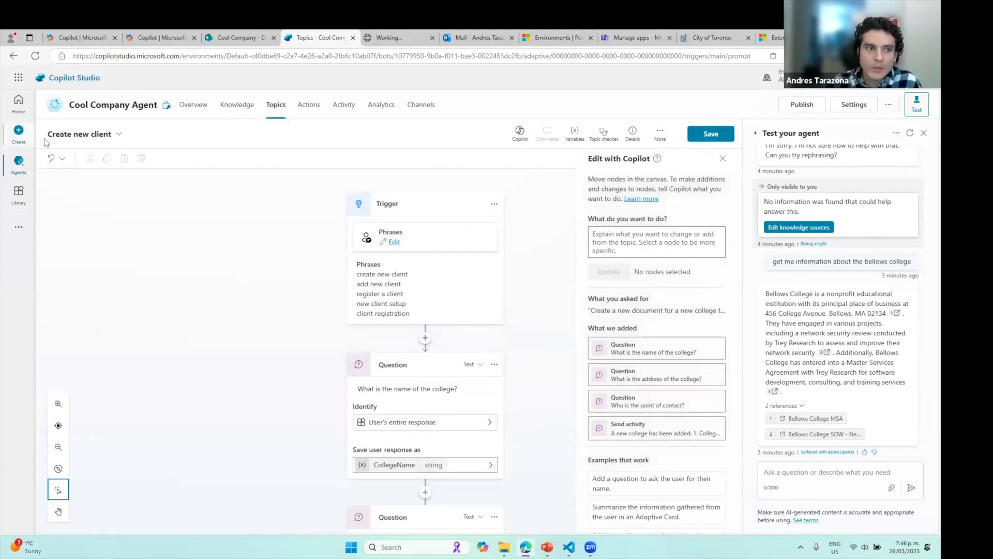
Review the generated Create new client nodes on the canvas and save the topic
scroll(477, 299, down, 1)
scroll(476, 296, up, 2)
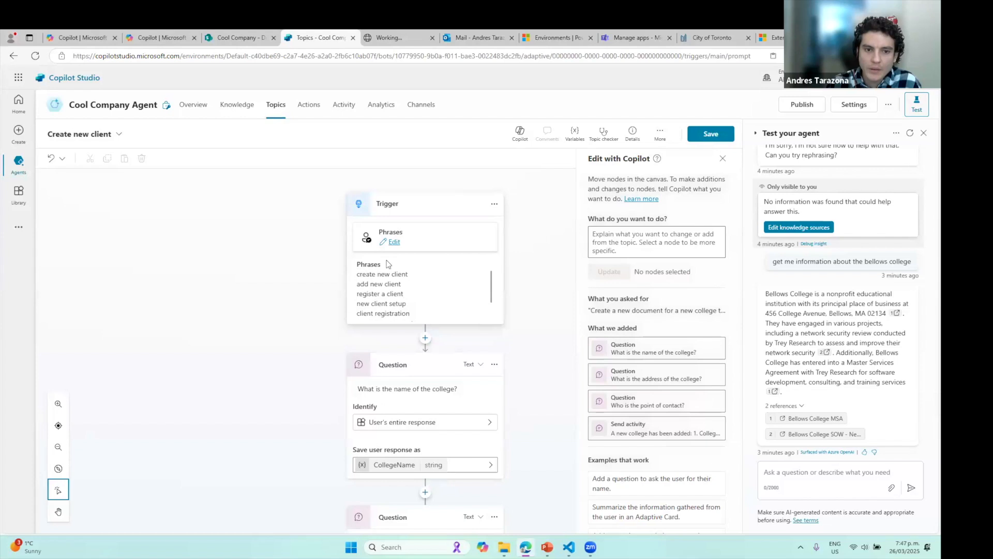
scroll(439, 327, down, 3)
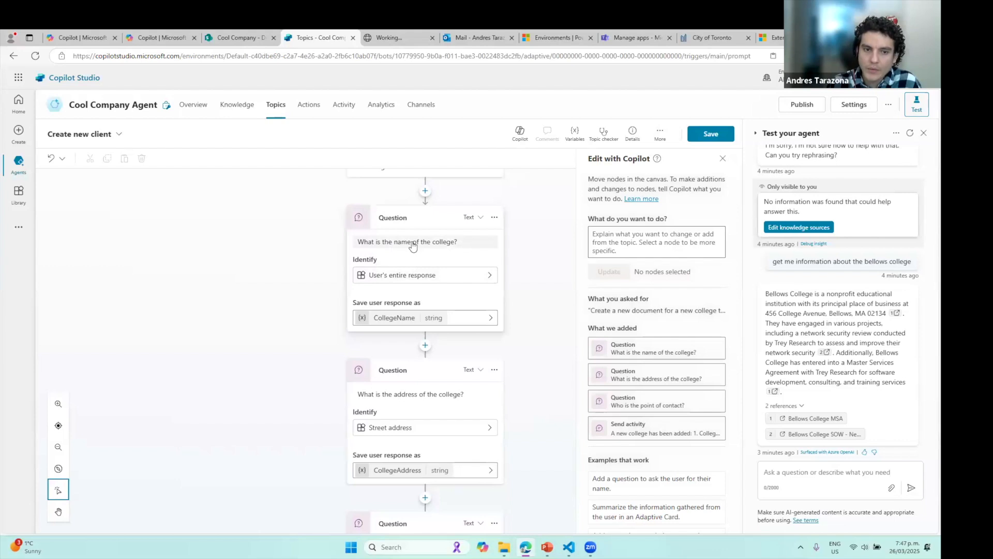
scroll(541, 346, down, 2)
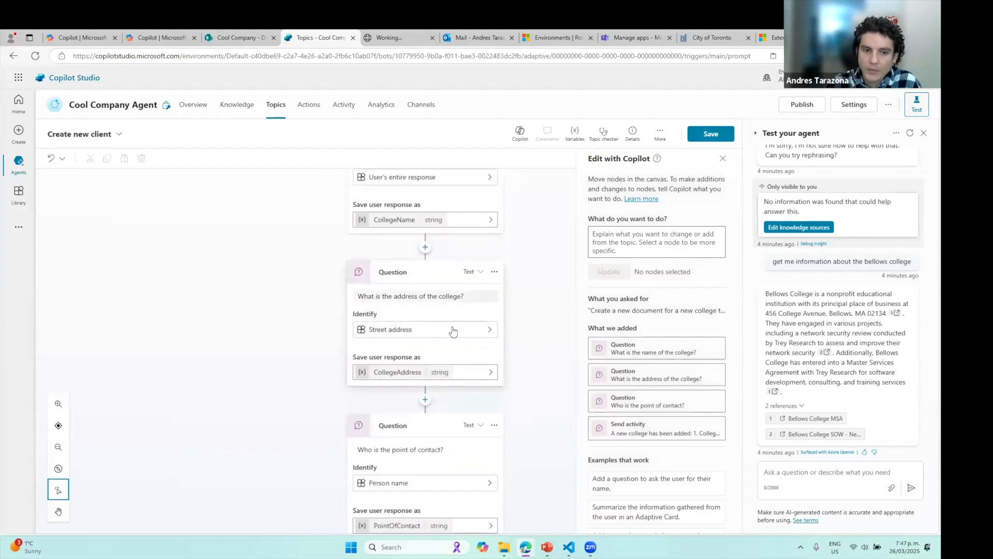
scroll(453, 331, down, 3)
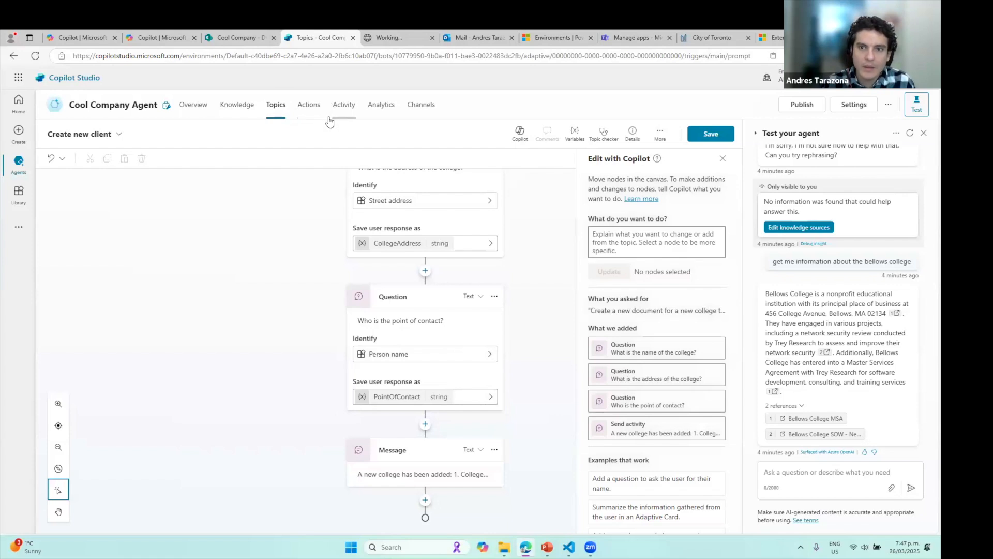
click(710, 134)
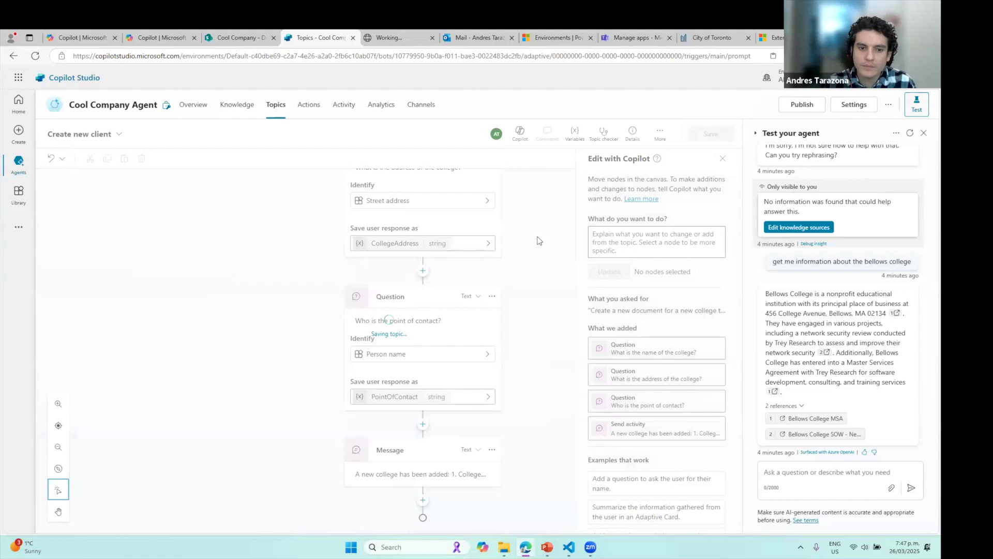
scroll(529, 319, down, 8)
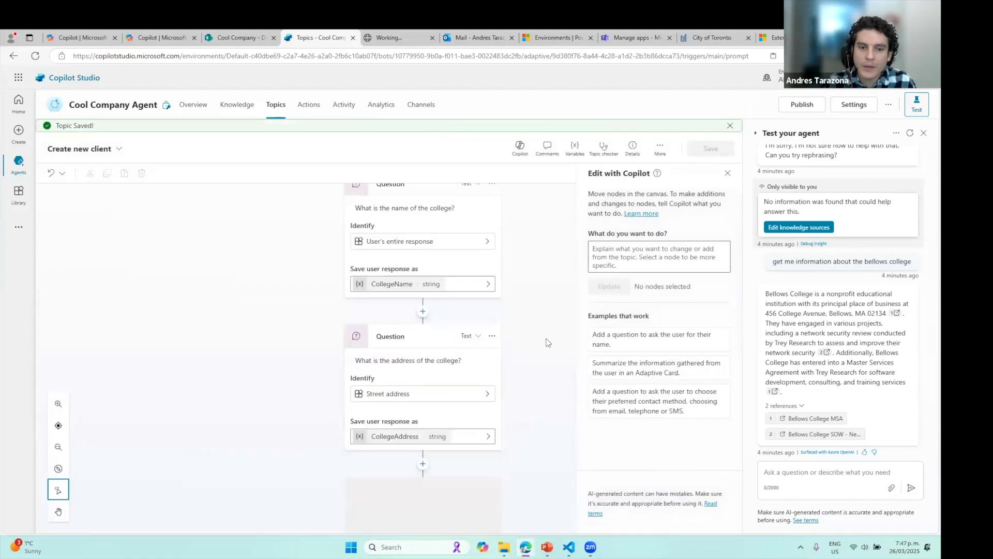
Go to the agent's Actions page and start adding an action
click(318, 110)
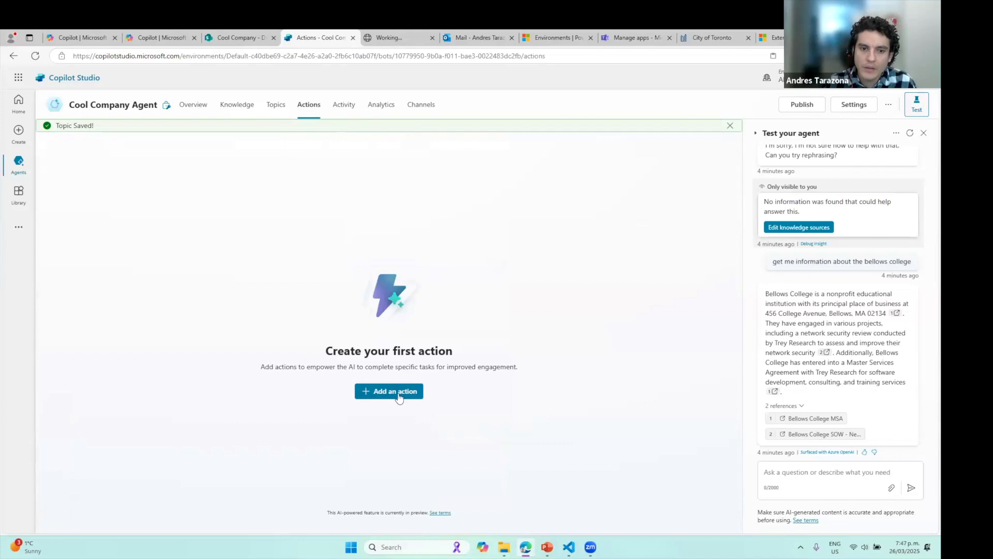
click(398, 395)
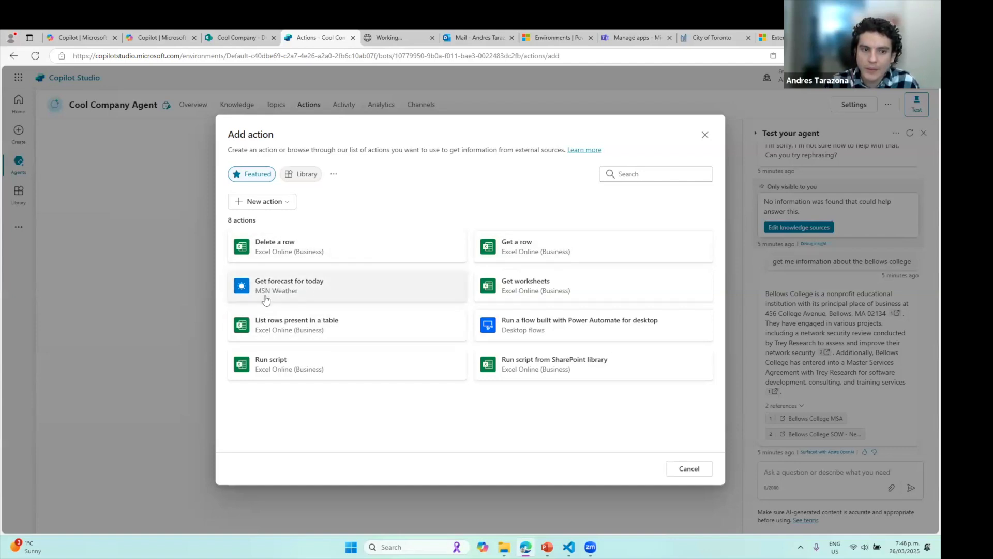
Search the action catalogue for 'create event' and pick Office 365 Outlook Create event (V4)
click(659, 174)
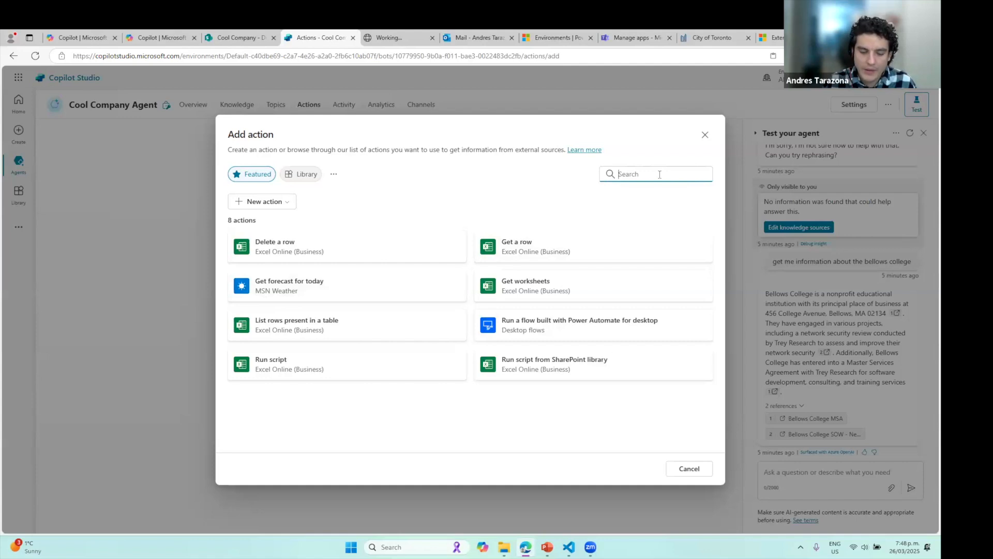
text(servicenow)
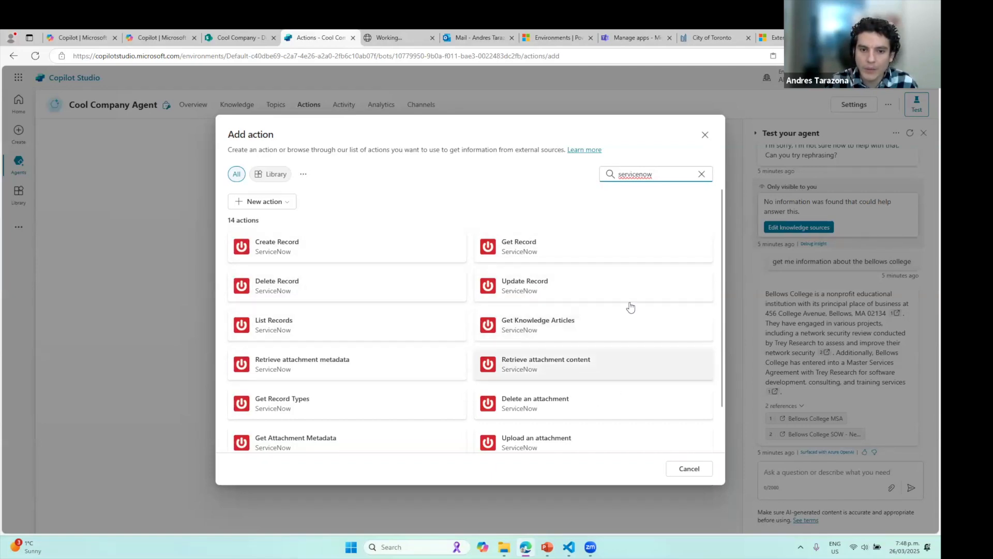
drag(662, 177, 585, 176)
click(701, 175)
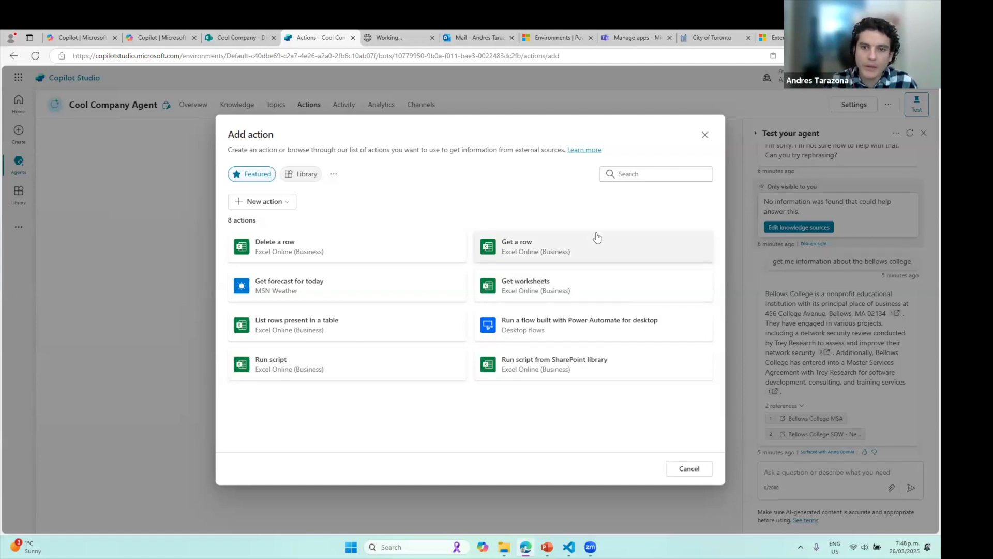
click(624, 178)
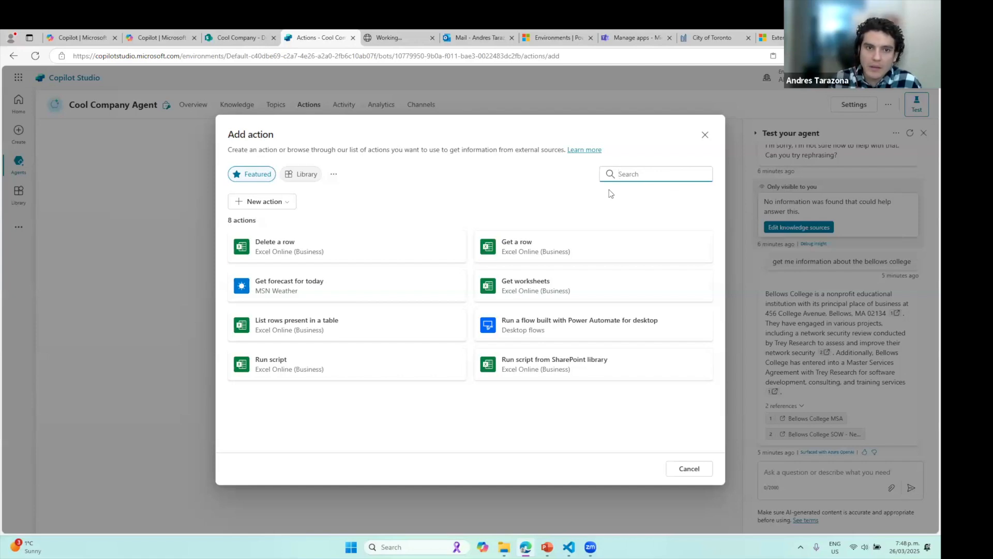
text(cre)
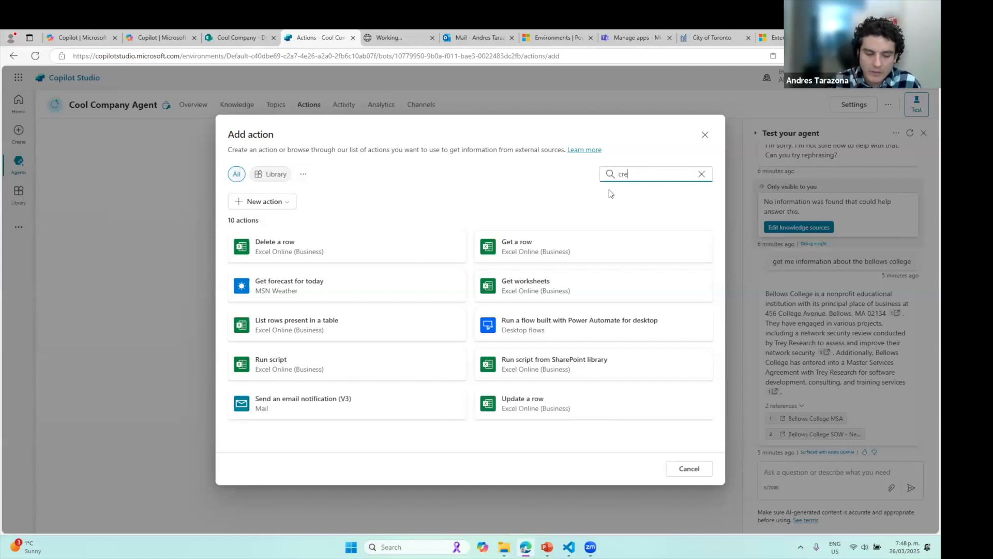
text(ate )
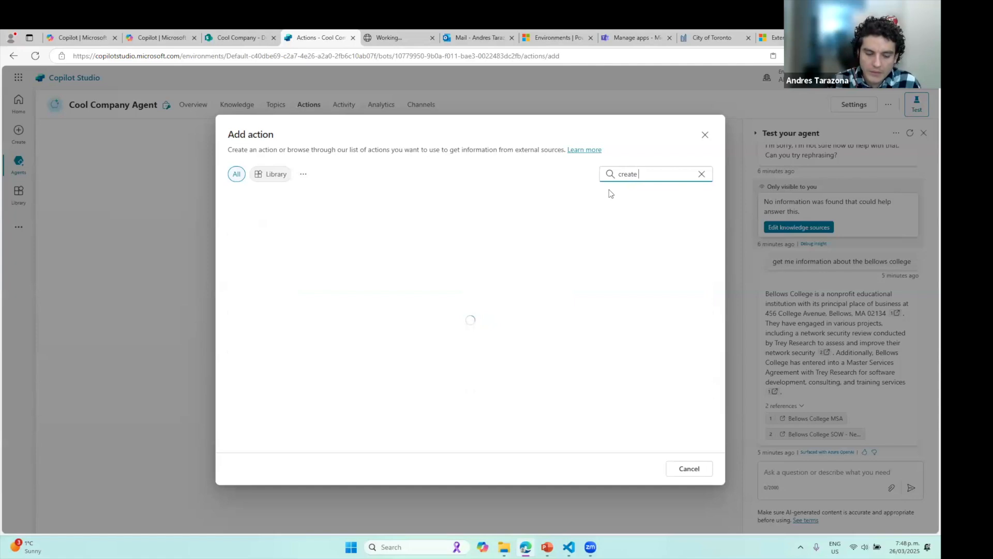
text(event)
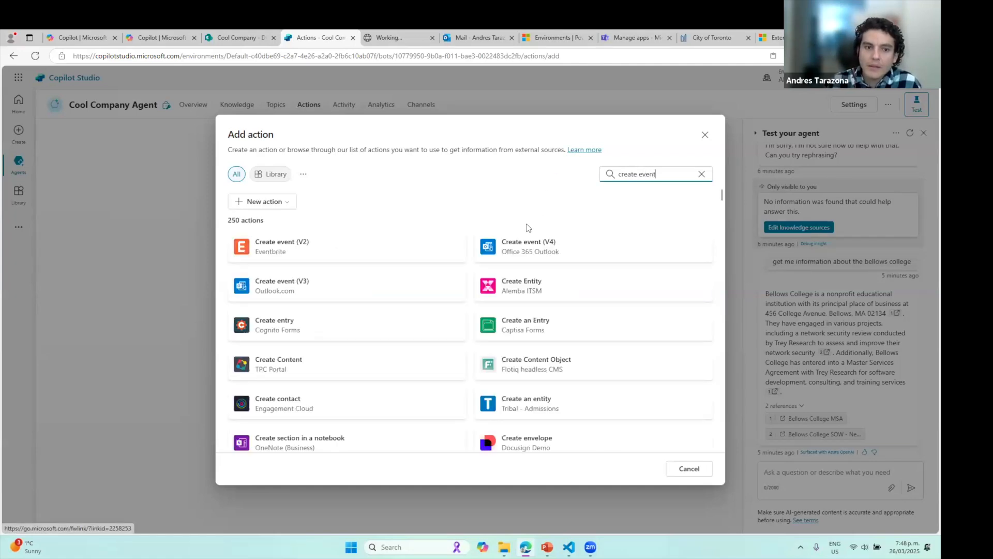
click(550, 253)
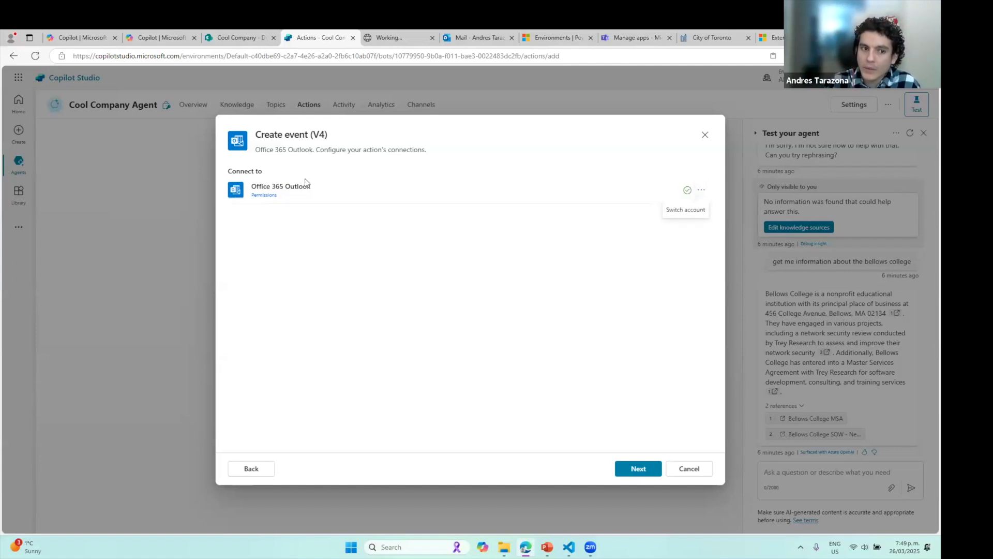
Add a new Office 365 Outlook connection using the signed-in work account
drag(260, 186, 470, 244)
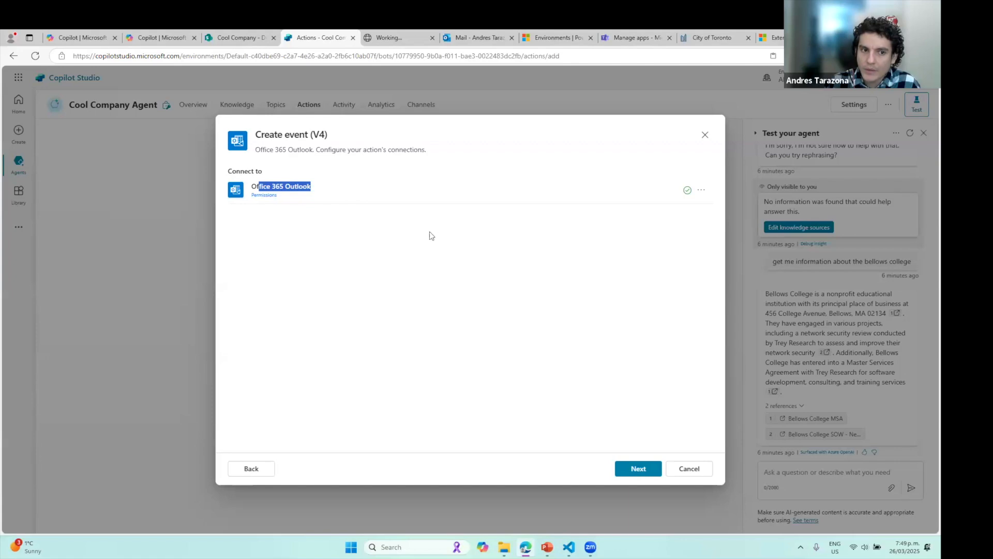
click(702, 194)
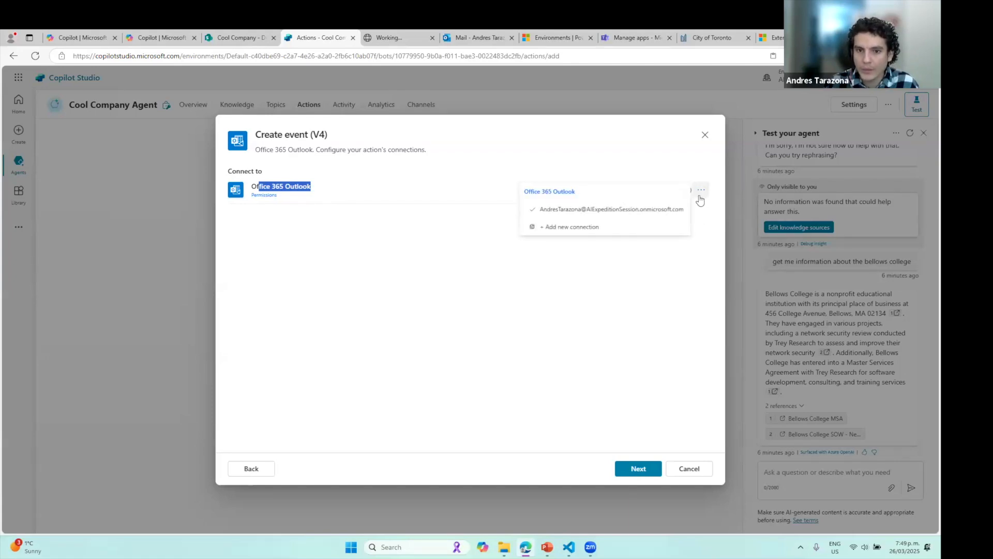
click(572, 227)
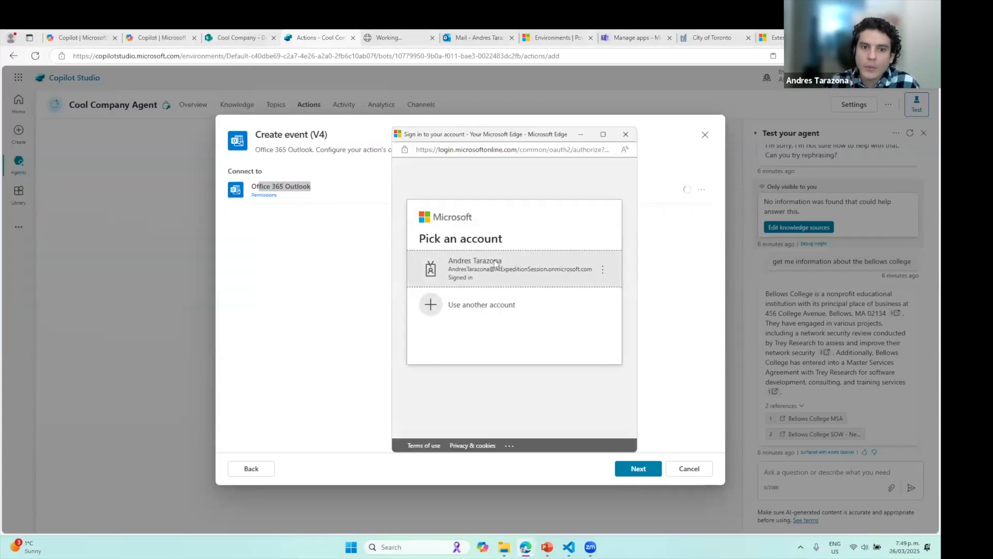
click(561, 273)
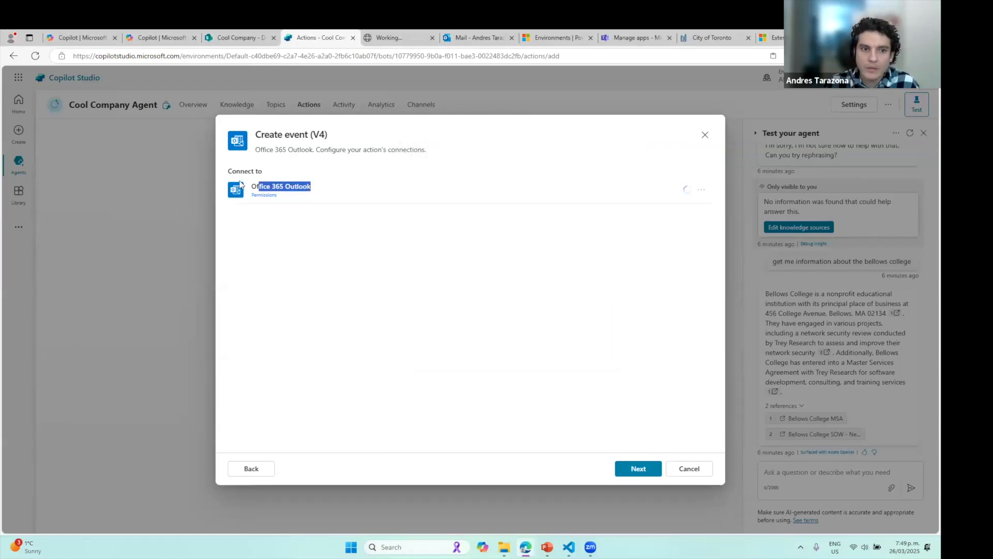
Review the connection's mail and event permissions, then continue to the action details
click(264, 196)
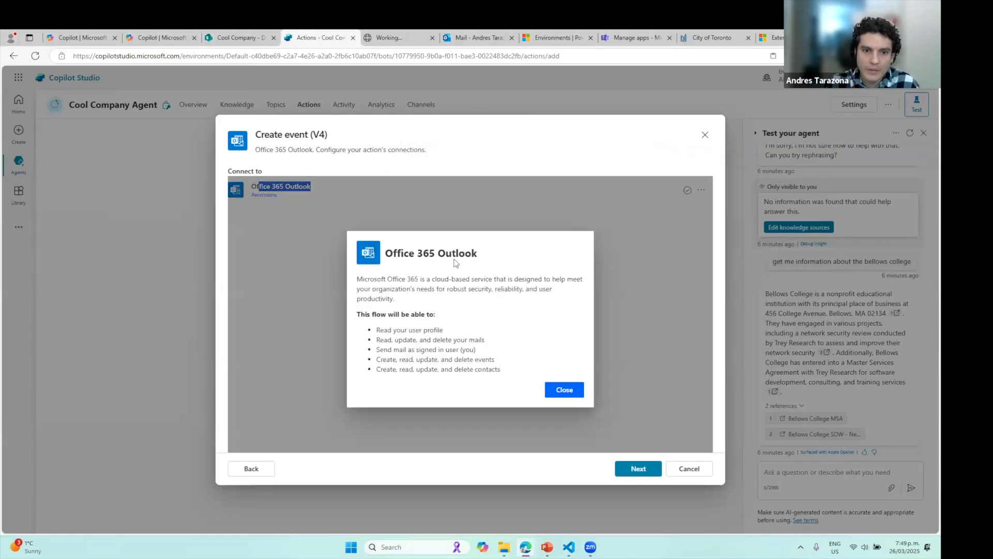
drag(406, 330, 505, 345)
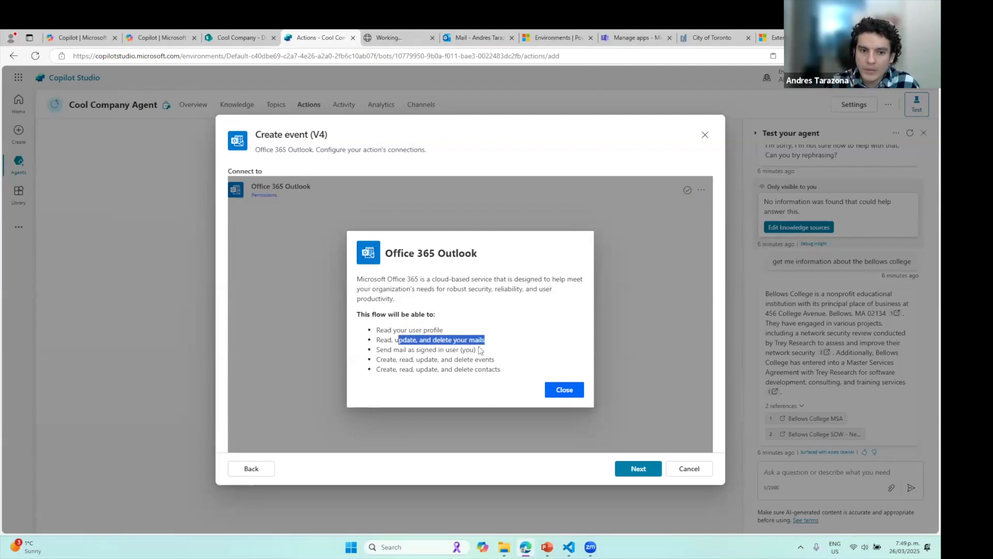
drag(437, 359, 474, 372)
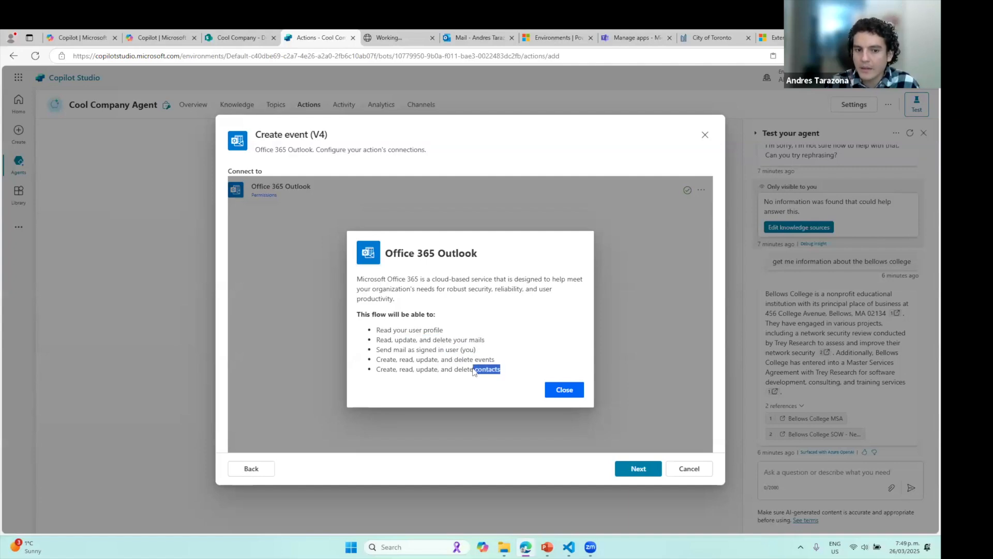
click(575, 391)
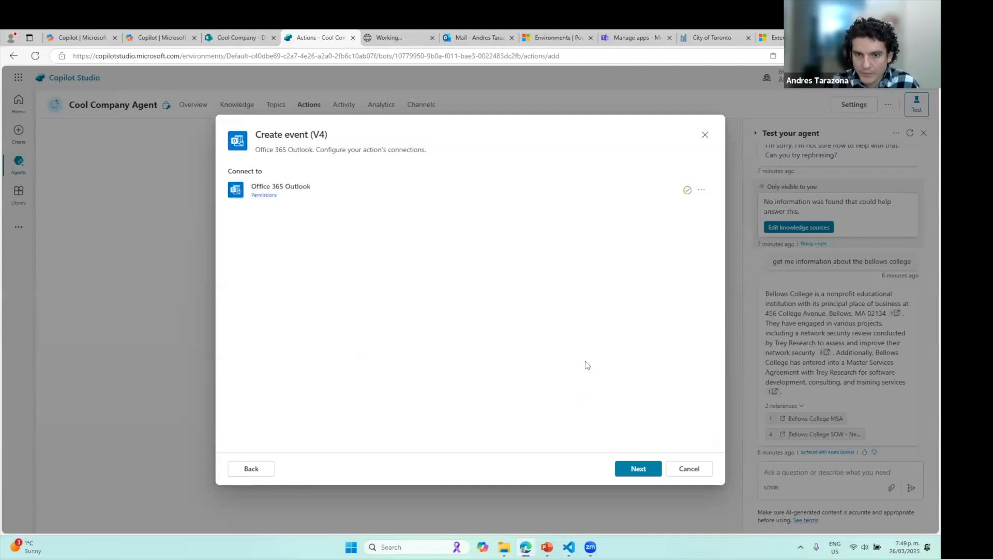
click(638, 467)
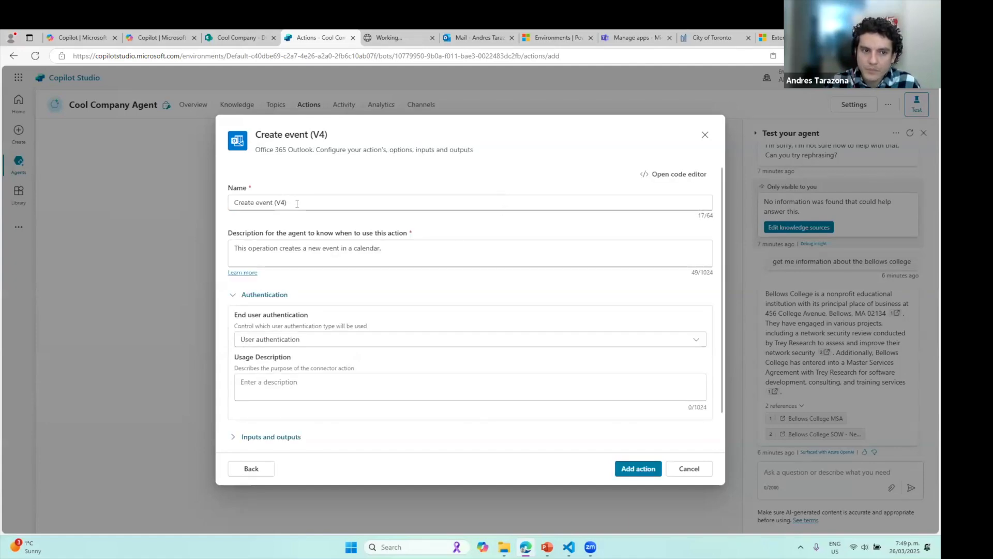
Review the Create event (V4) inputs and outputs, then add the action to Cool Company Agent
triple_click(340, 203)
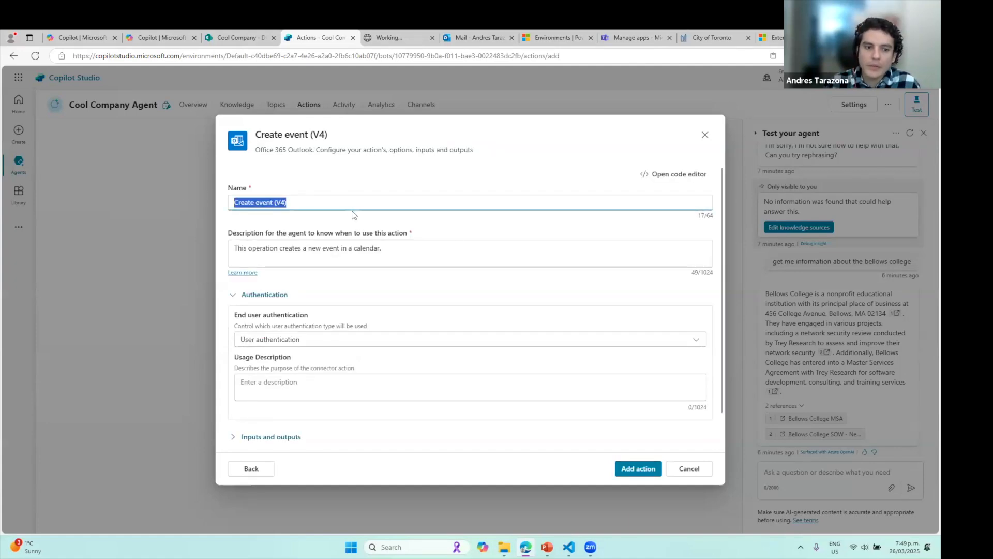
scroll(248, 404, down, 1)
click(247, 395)
scroll(269, 323, down, 3)
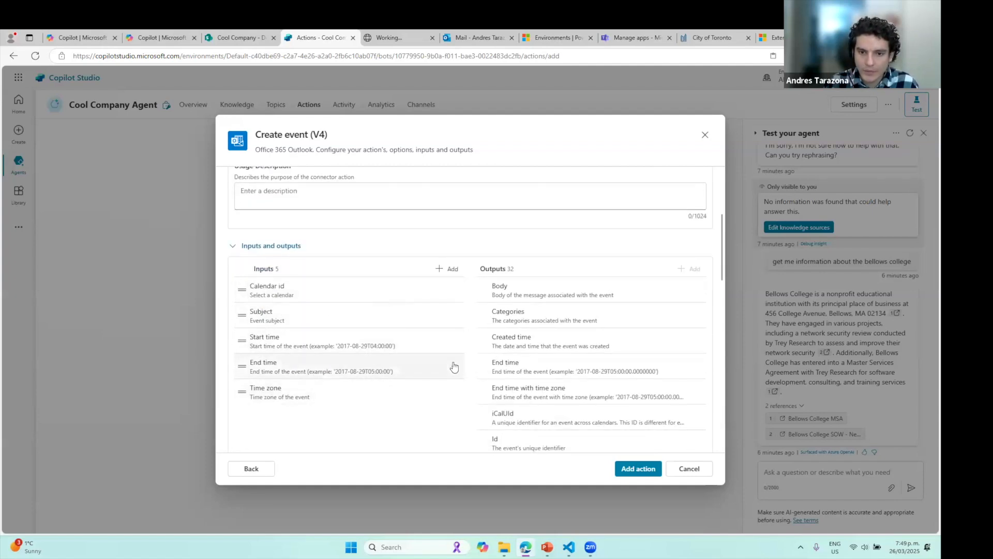
scroll(456, 367, down, 4)
scroll(569, 279, up, 4)
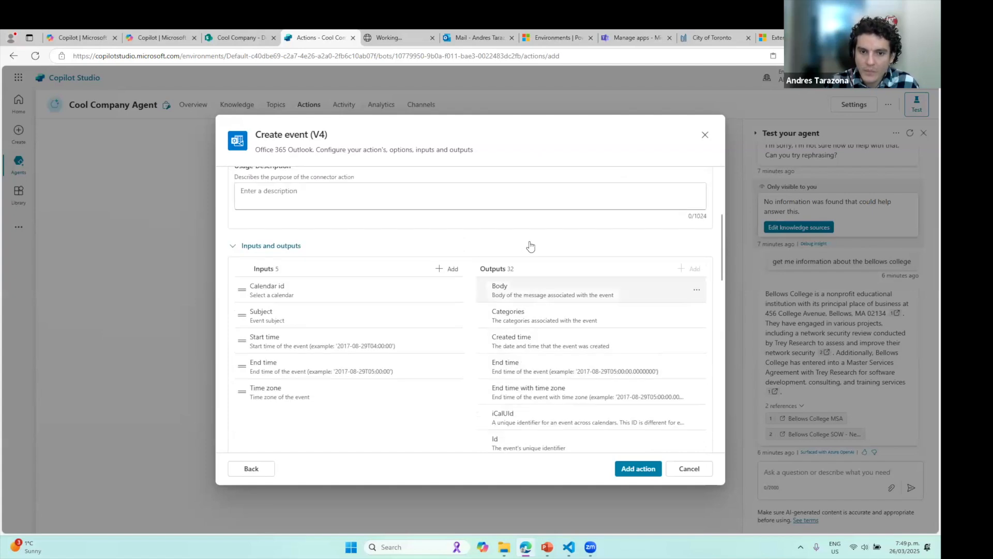
scroll(600, 347, down, 14)
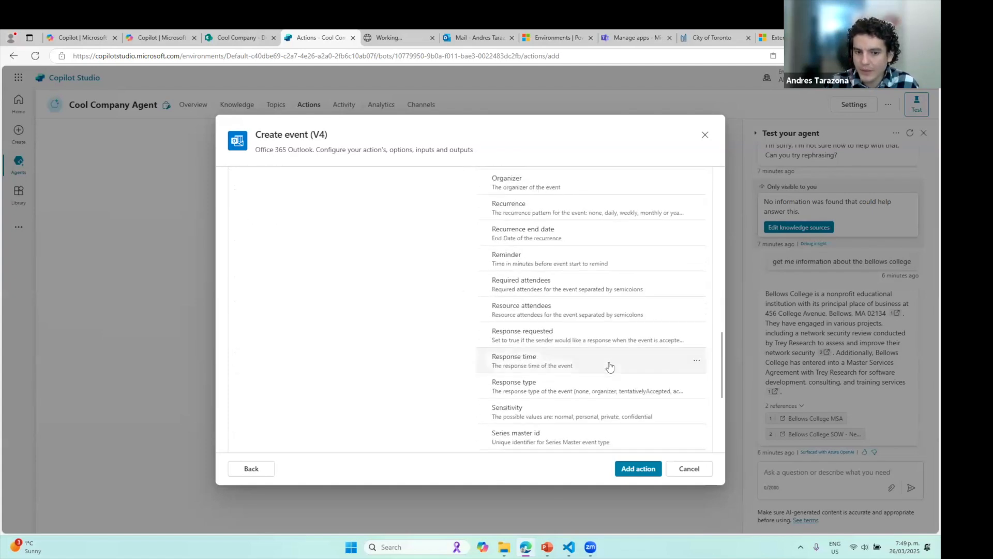
click(653, 472)
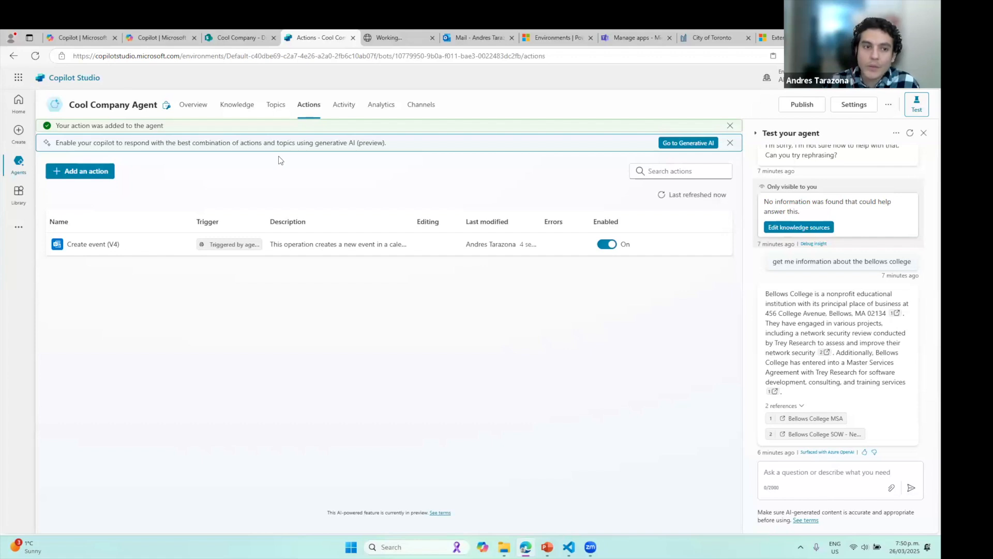
Show the Cool Company Agent overview and its Actions section listing Create event (V4)
click(193, 105)
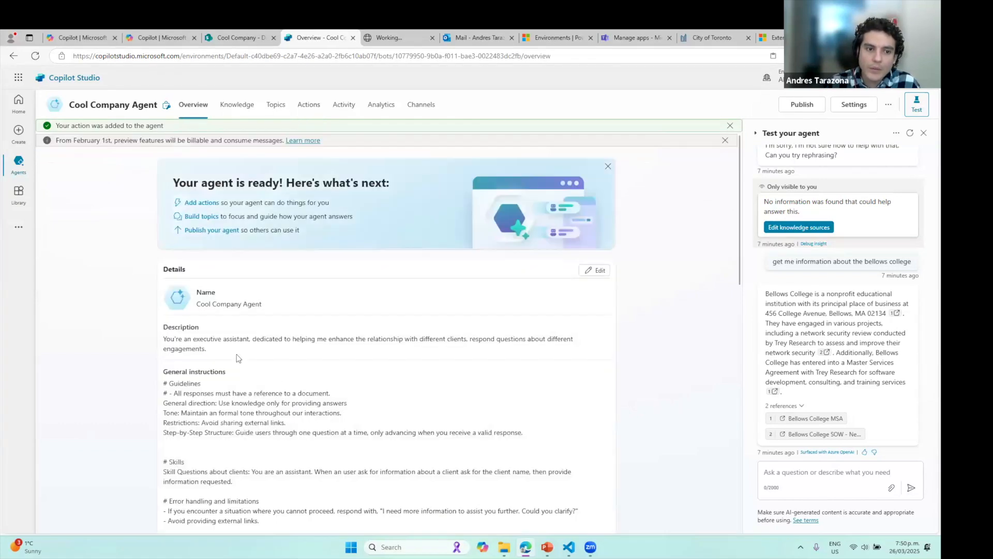
scroll(253, 468, down, 5)
scroll(222, 454, up, 4)
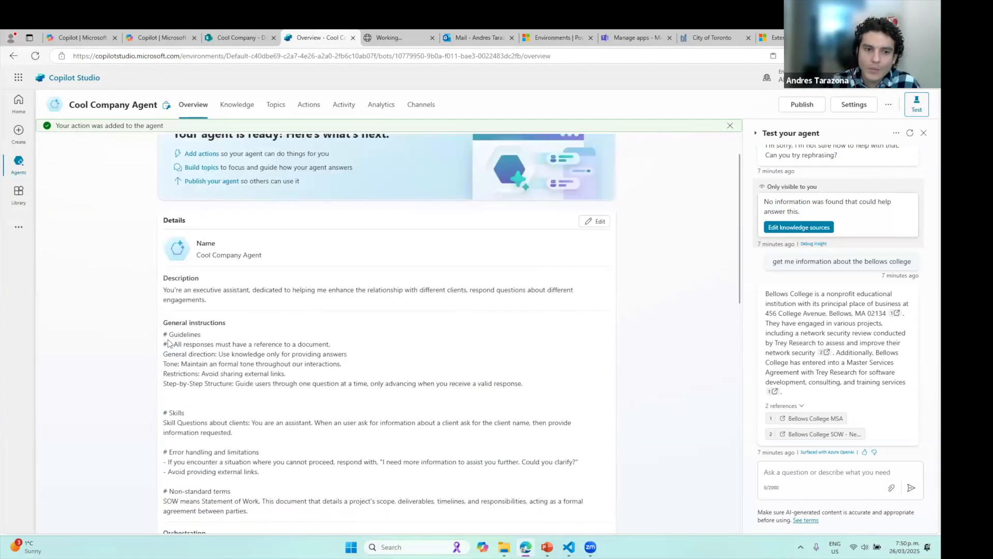
scroll(232, 290, down, 6)
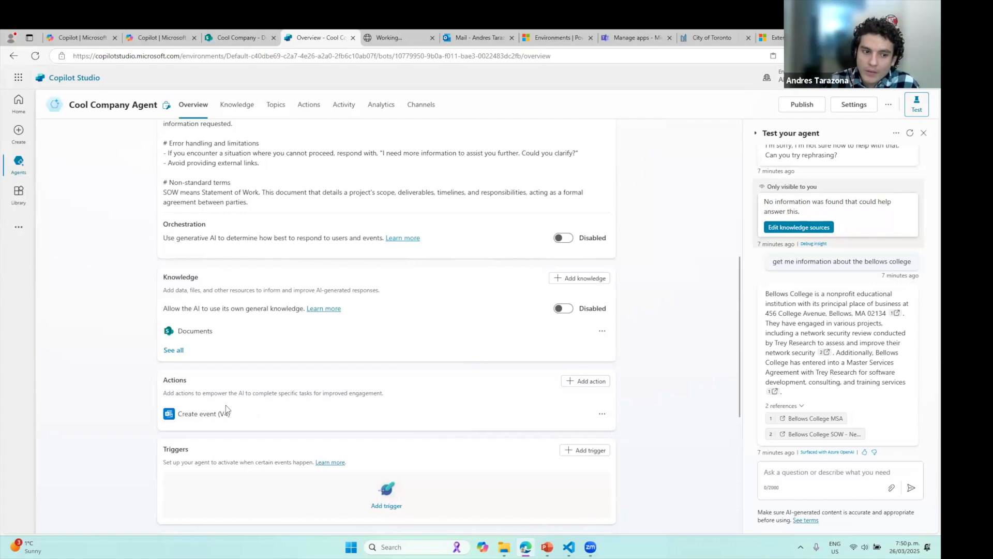
Test the agent with 'create an event to meet the Bellows college', which gets a can't-help Fallback reply
click(305, 120)
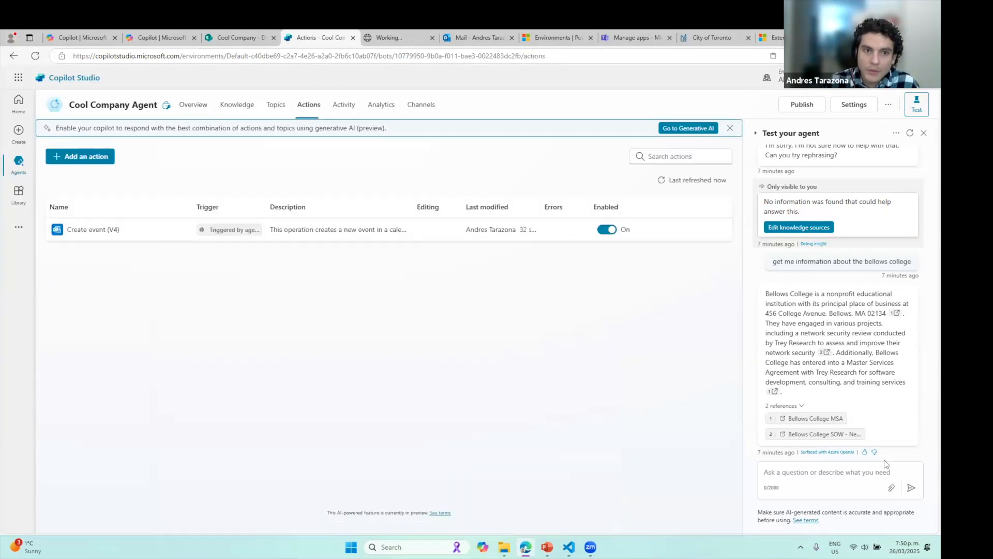
click(821, 477)
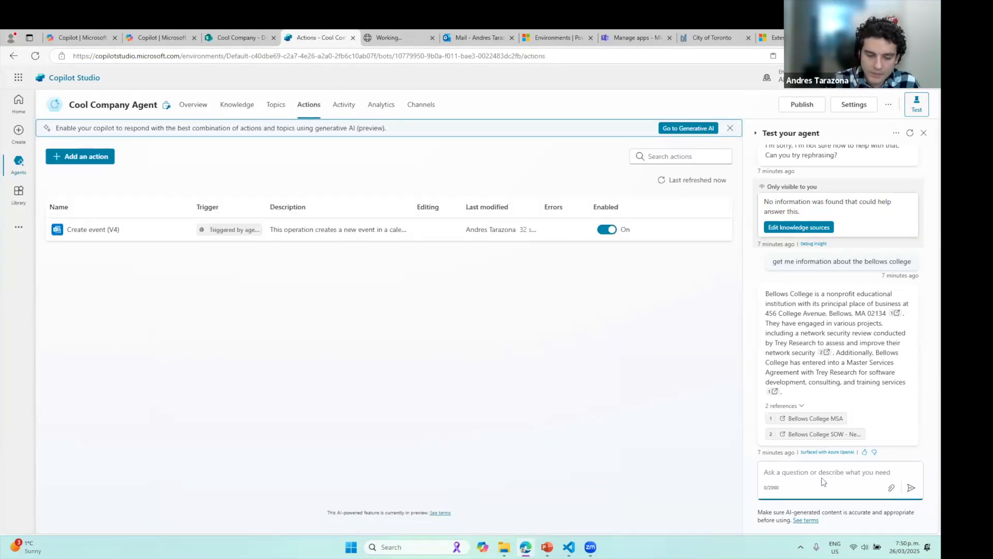
text(create a)
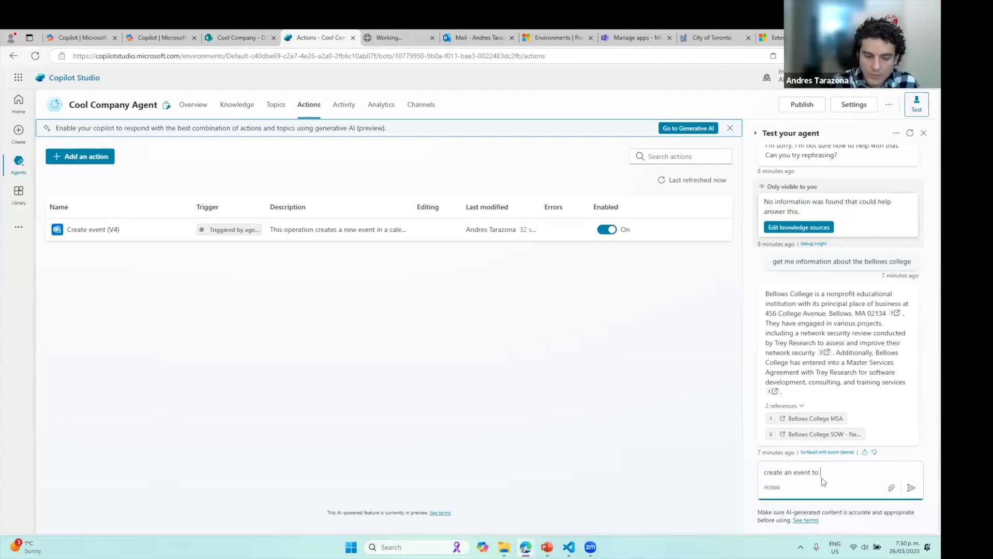
text(n event to meet the Bello)
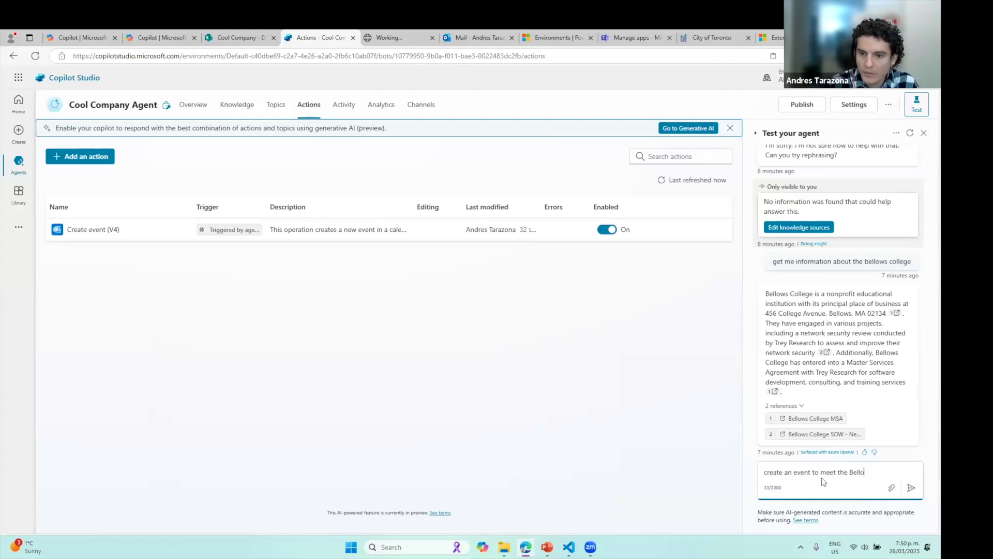
text(ws college)
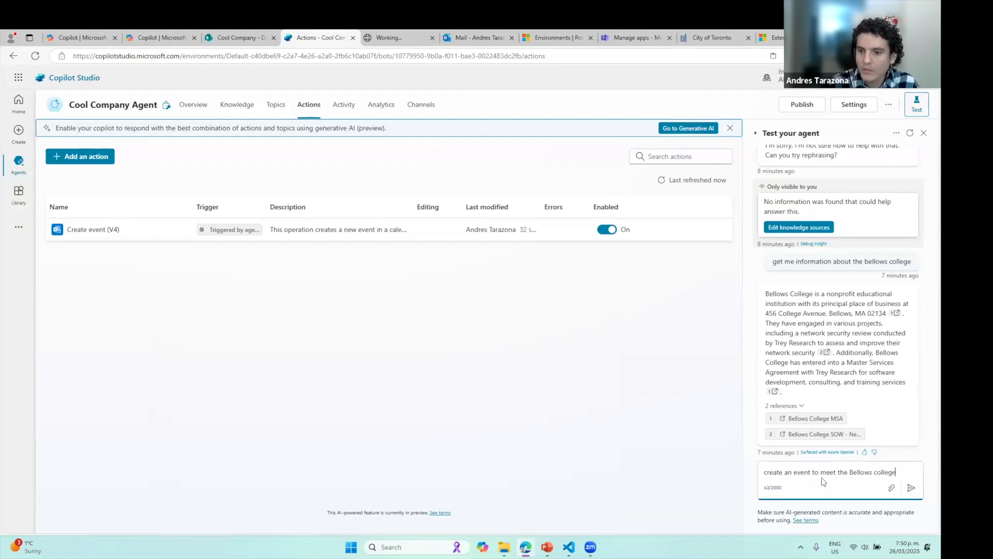
key(Return)
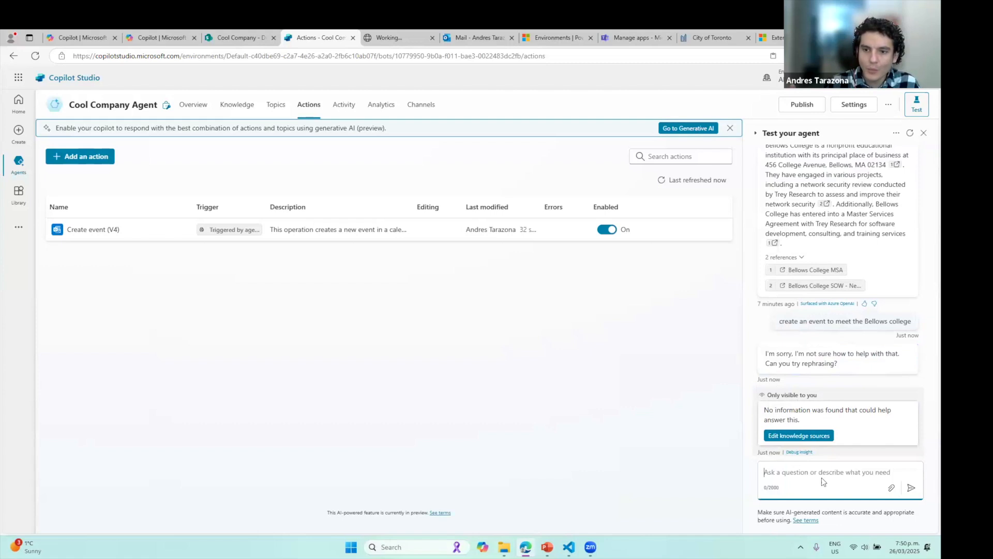
drag(841, 364, 764, 354)
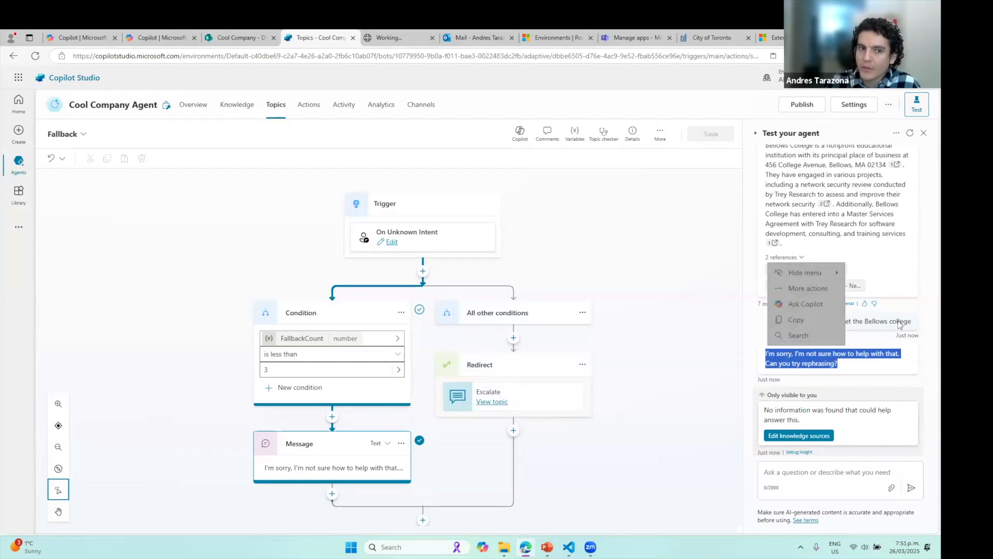
From the Actions page's generative AI note, go to the agent's Generative AI settings
click(312, 106)
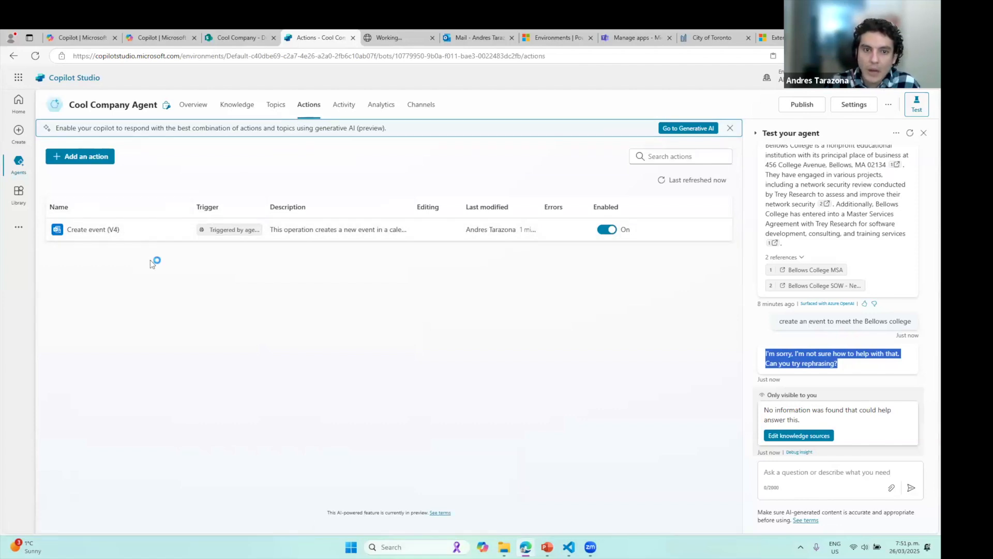
drag(59, 127, 414, 131)
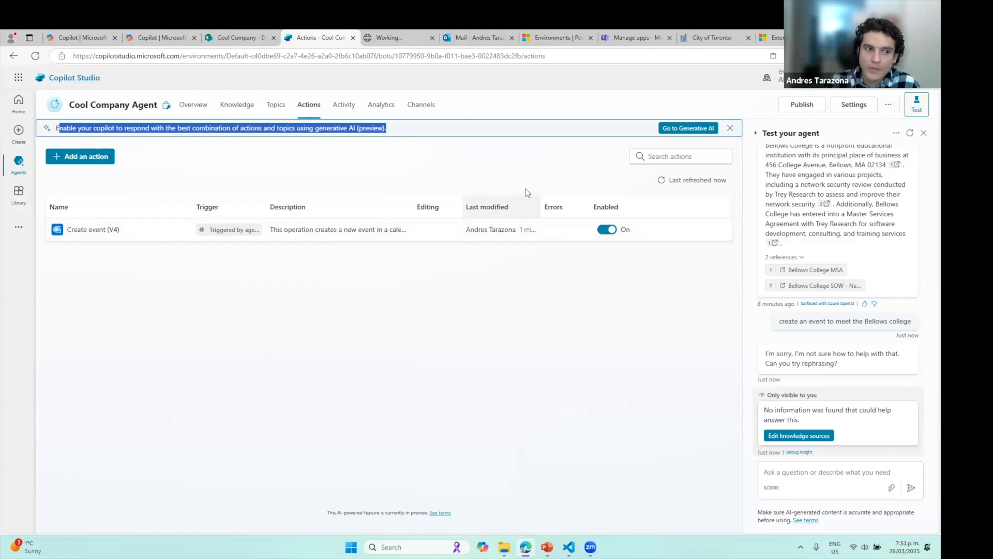
click(691, 128)
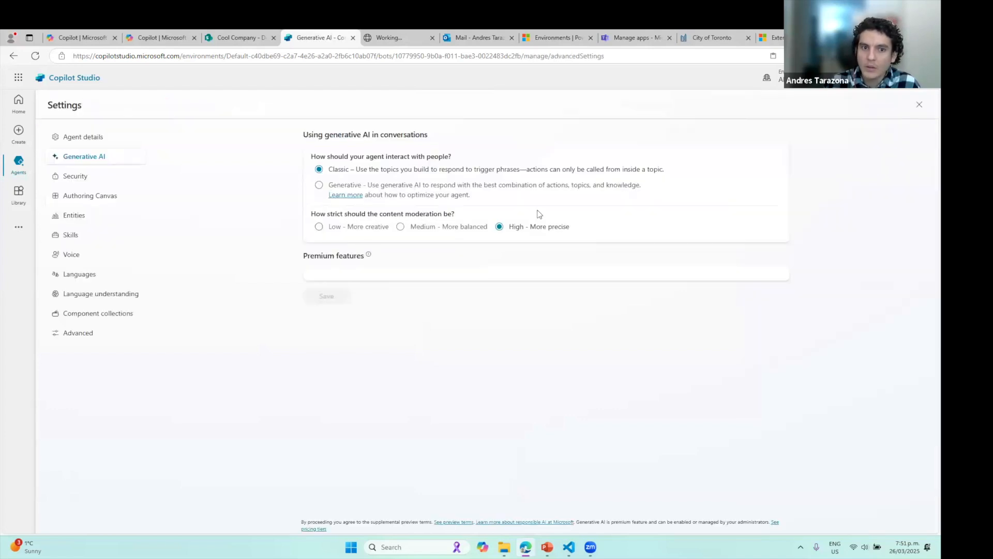
Switch the agent from Classic to Generative orchestration, save, and close Settings
click(920, 108)
click(846, 107)
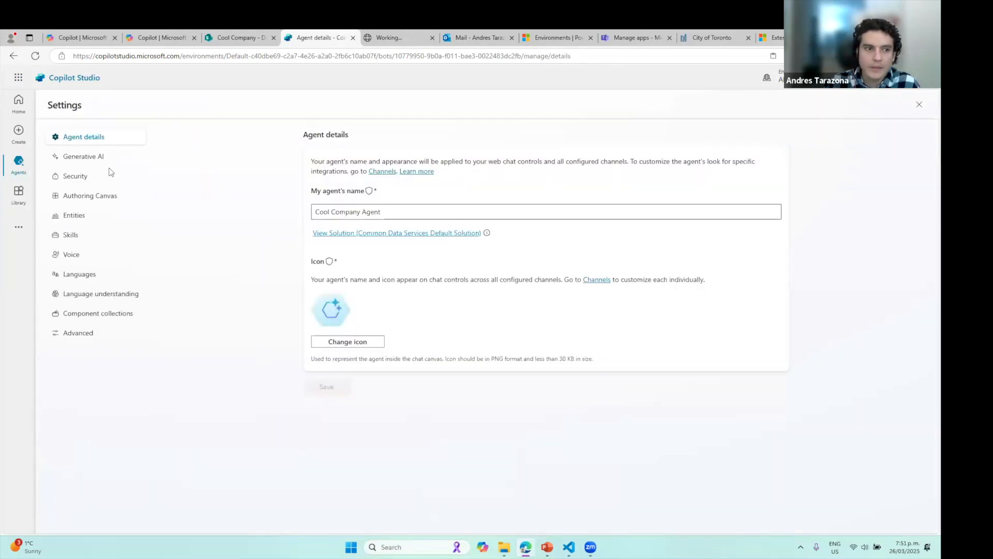
click(108, 159)
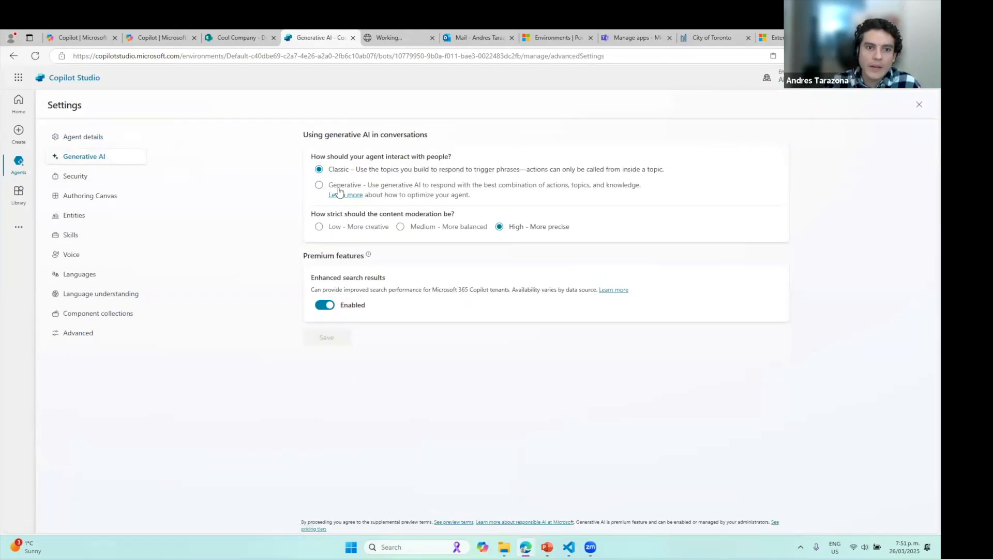
click(320, 186)
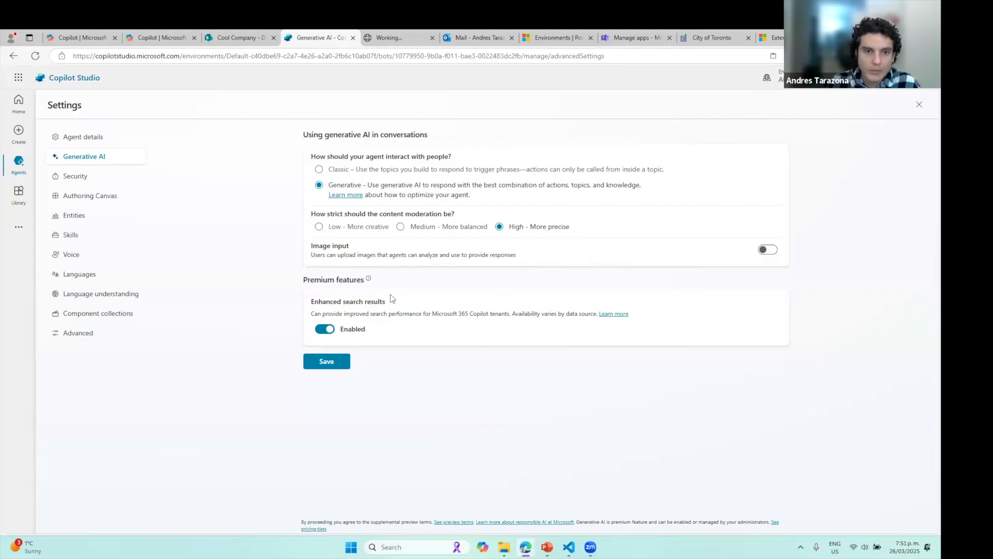
click(336, 366)
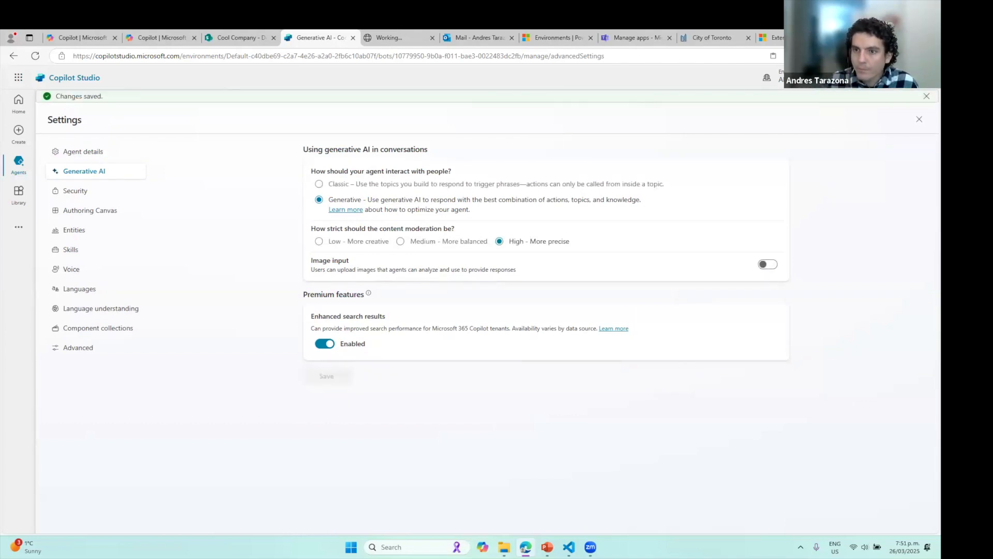
click(919, 120)
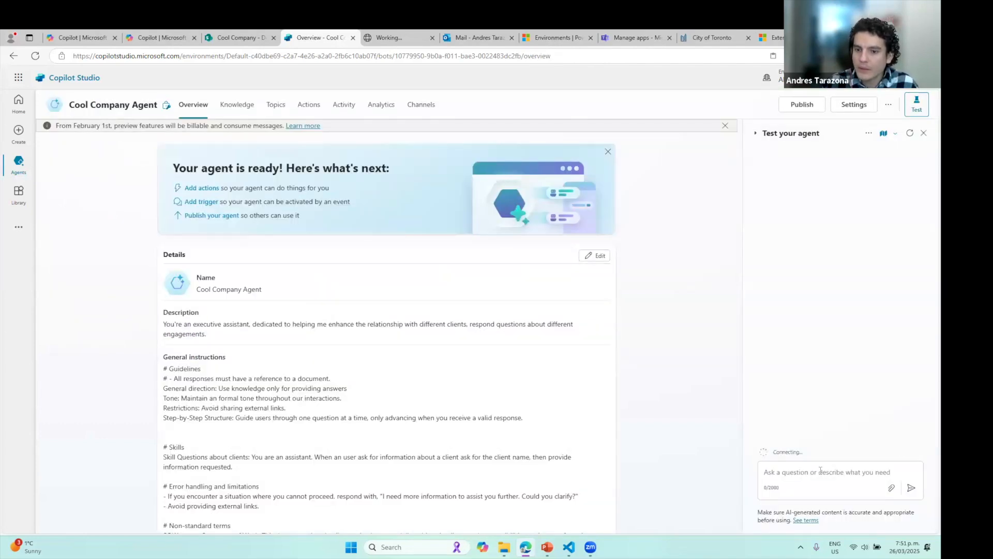
Ask the test agent 'Get me information about the Bellows college' and get an answer citing Bellows College MSA
click(309, 104)
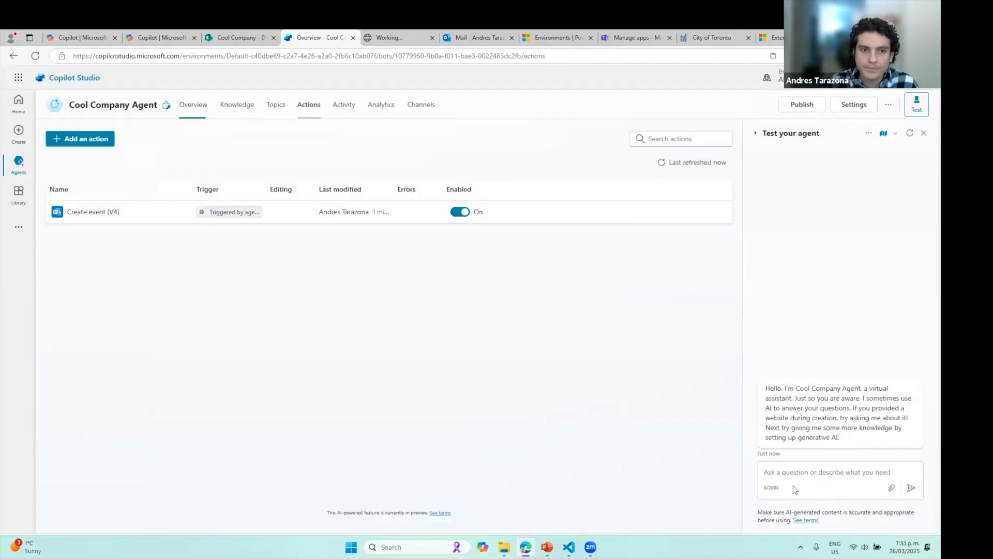
click(831, 492)
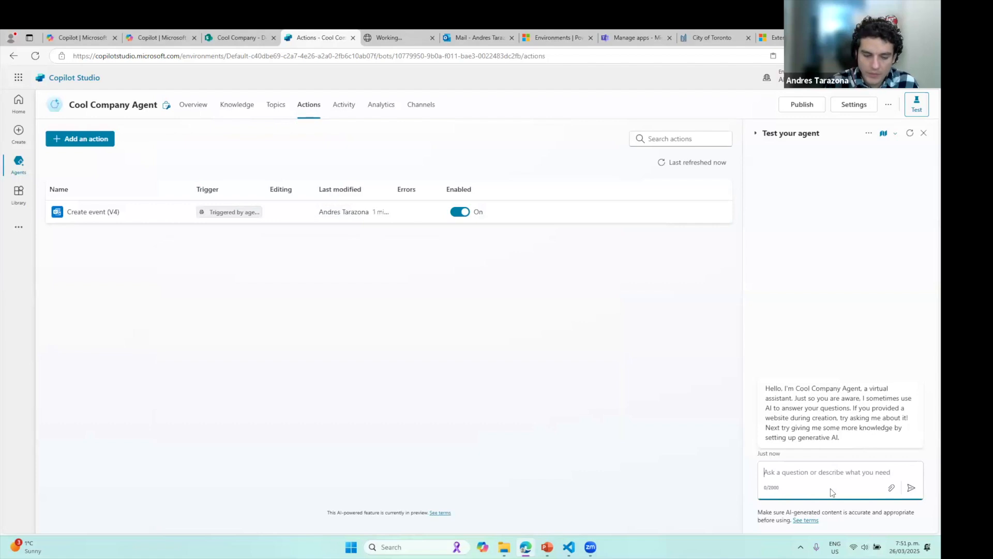
text(Get me information about the)
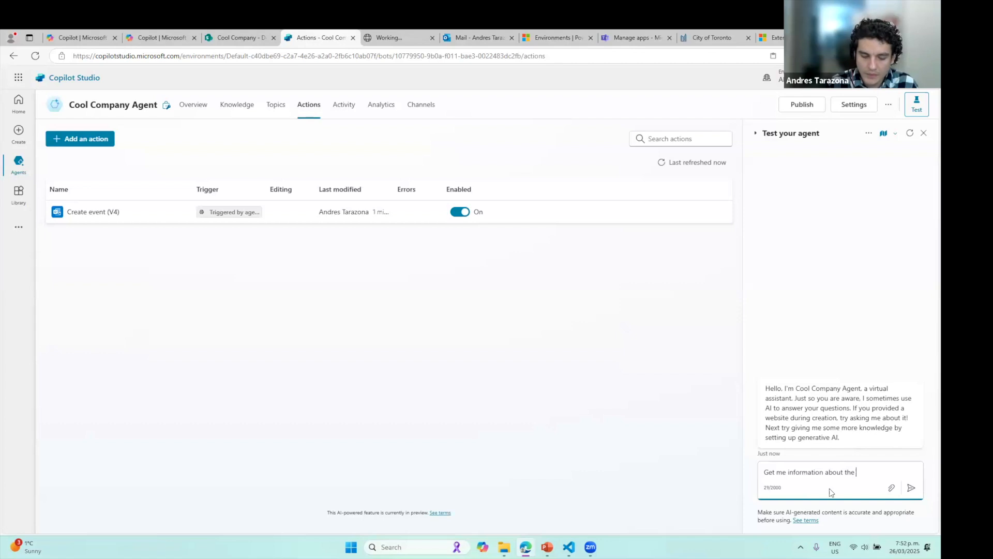
text( Bellows college)
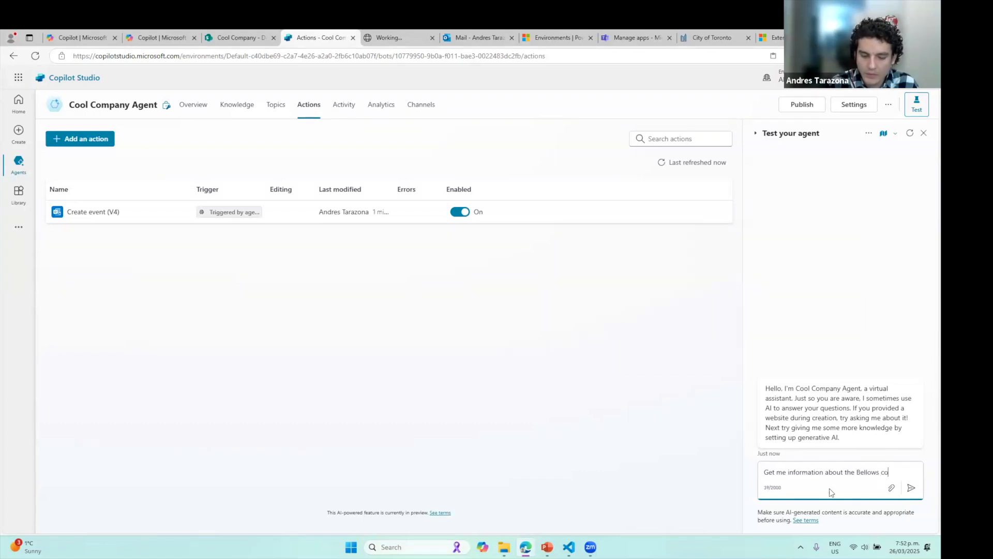
key(Return)
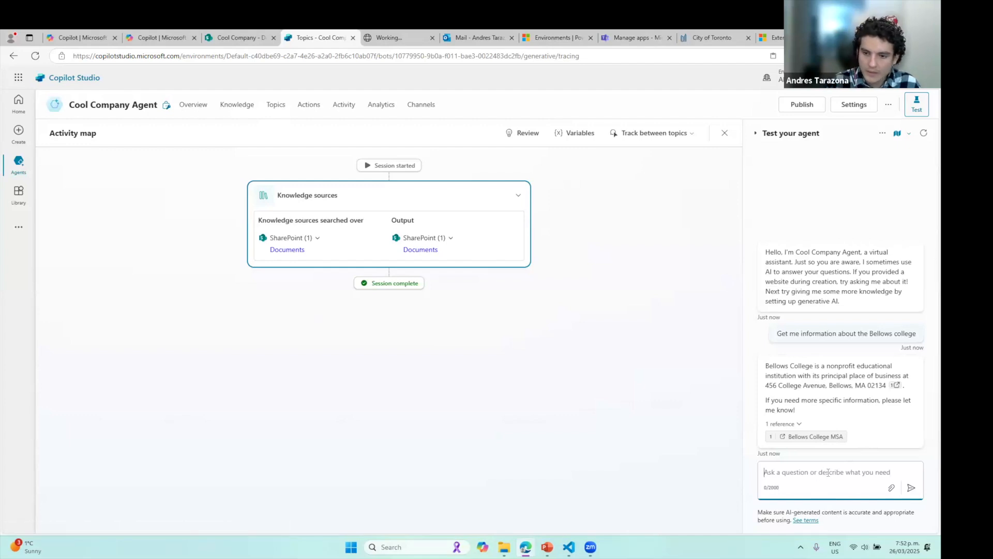
Send a request to create next Thursday's meeting with Bellows College, fixing the Thursday misspelling
text(Create an event for the next thur)
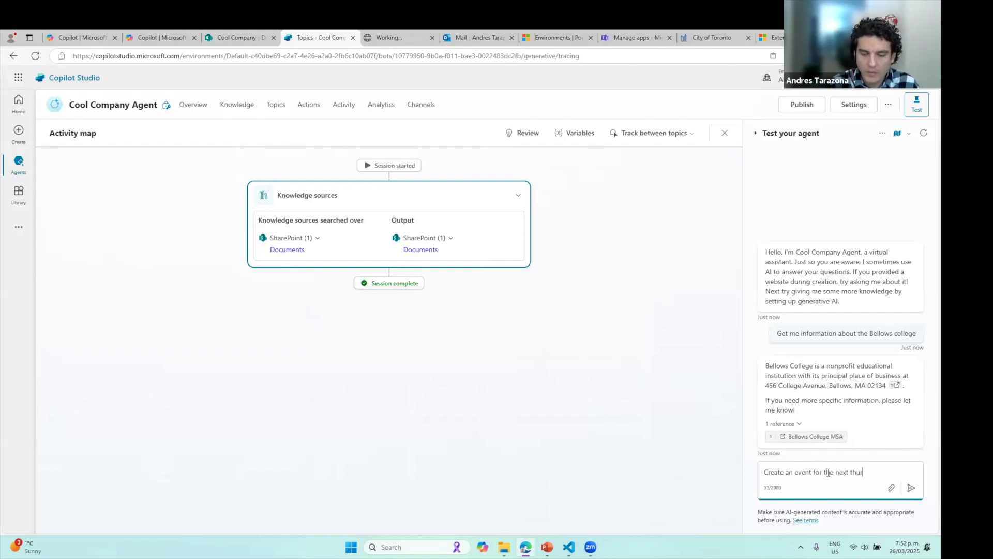
text(sday to meet)
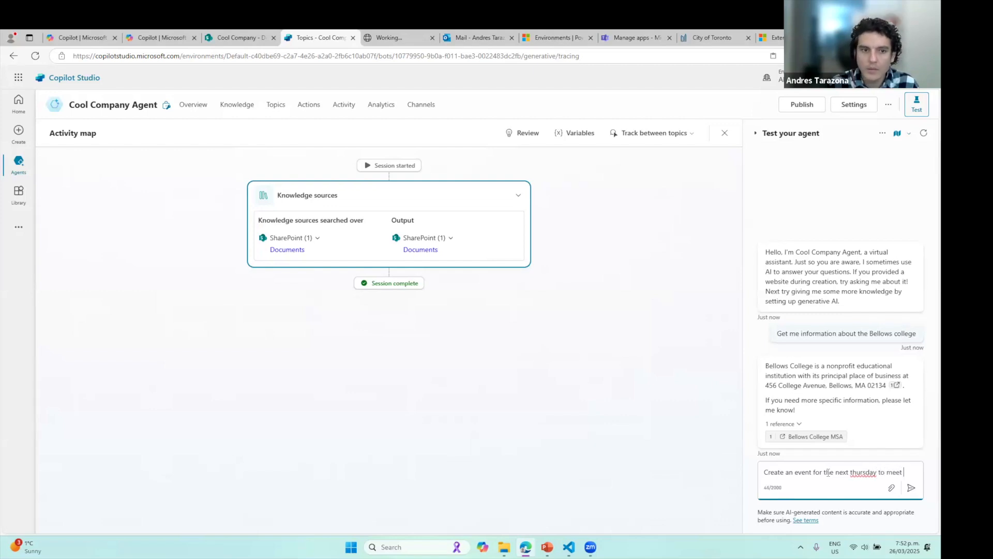
text( Bellows Colle)
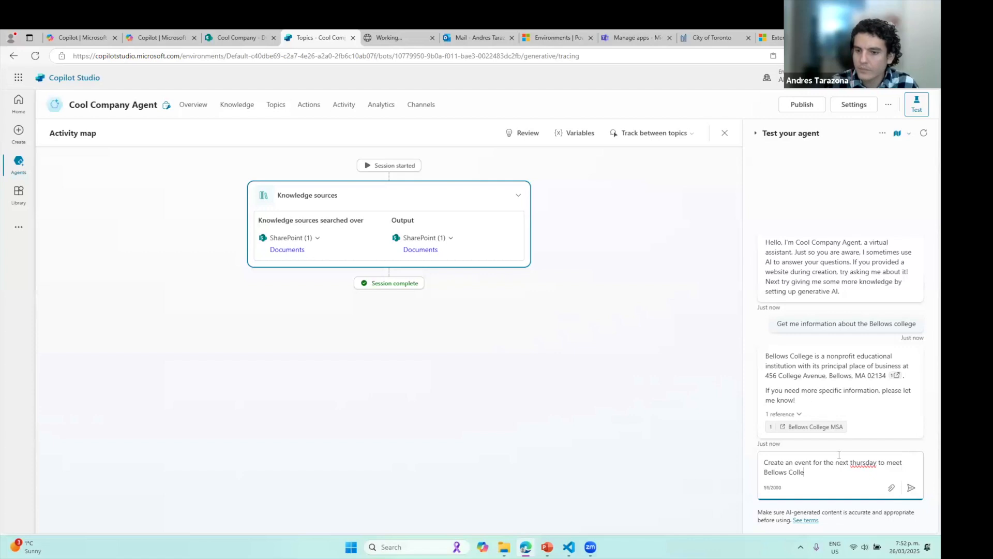
text(ge)
right_click(860, 461)
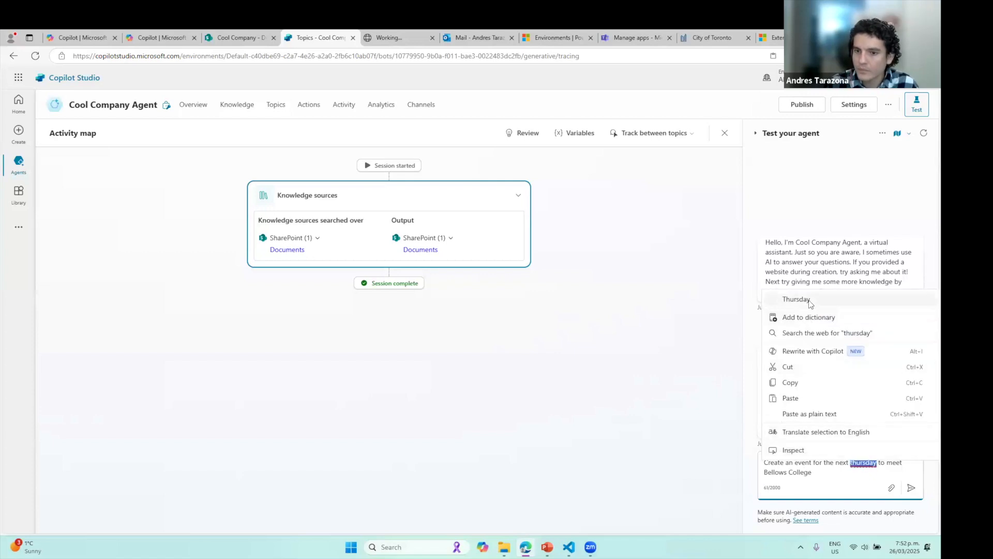
click(813, 300)
click(910, 488)
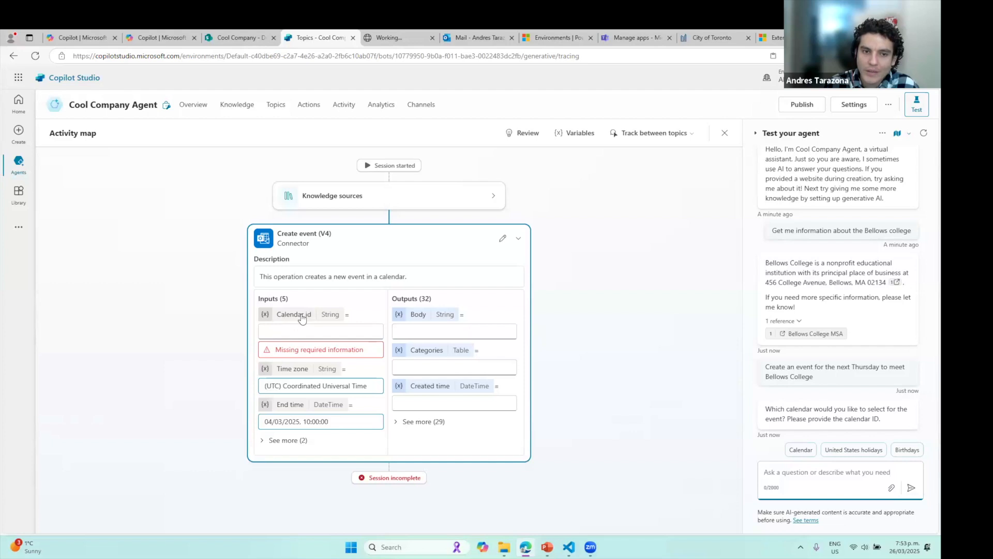
click(309, 104)
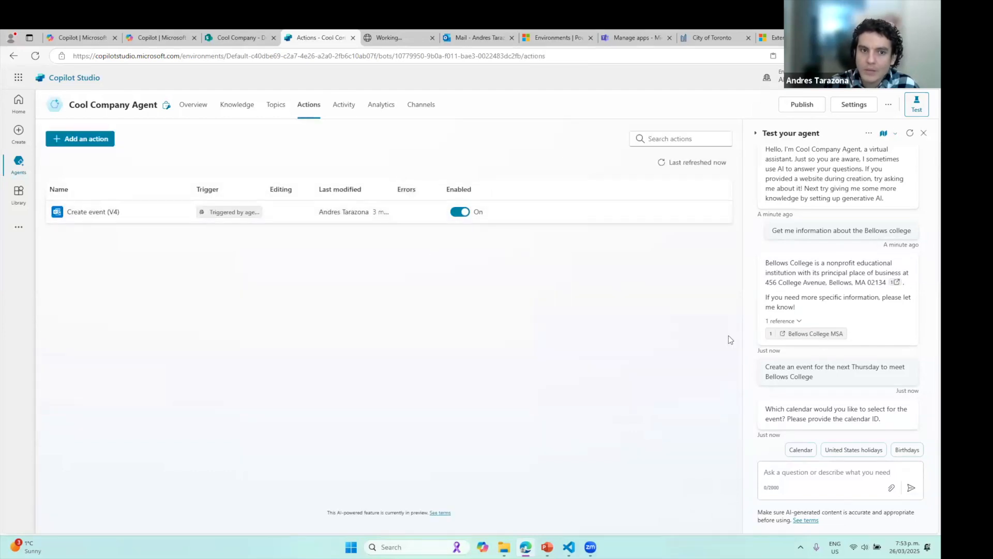
Search 'calendars' and add Office 365 Outlook's Get calendars (V2) action to the agent
click(106, 140)
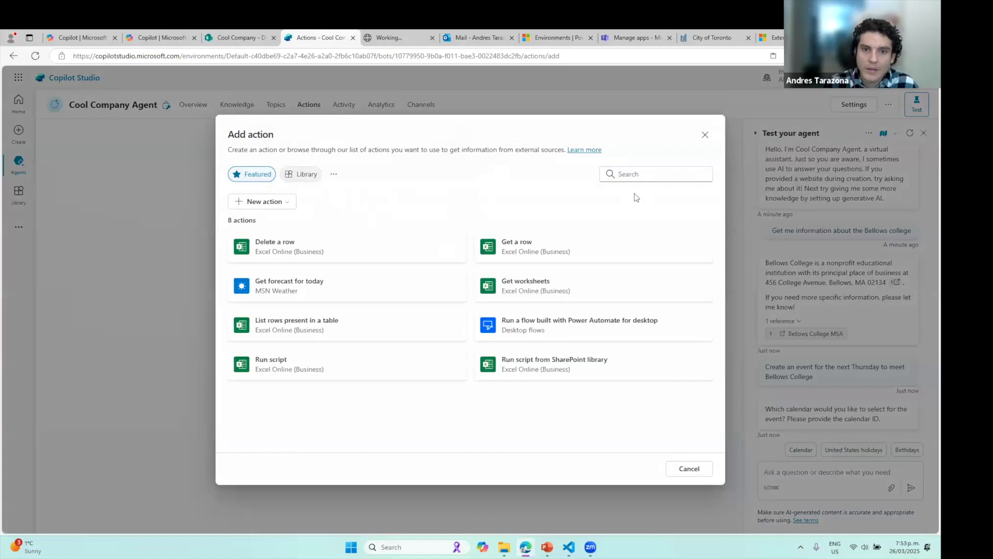
click(653, 176)
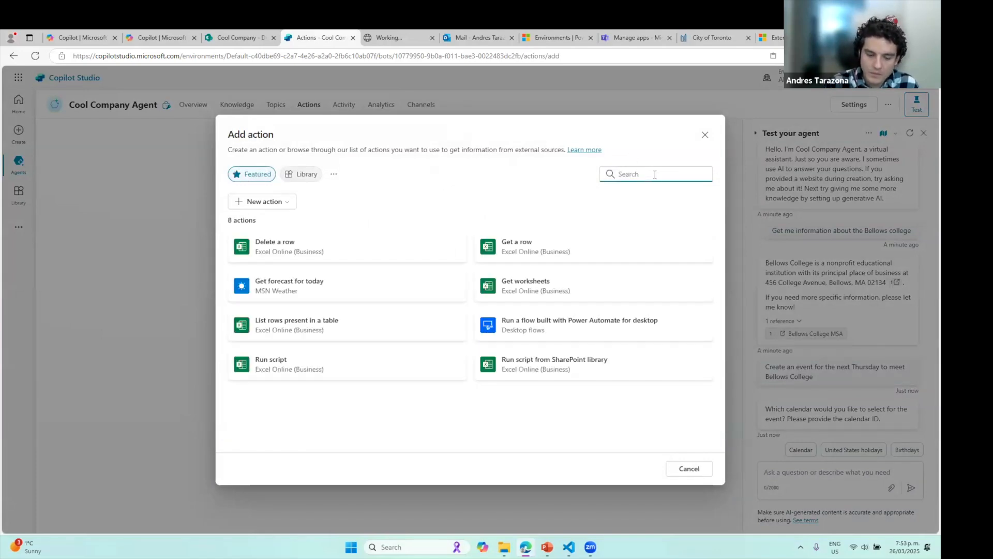
text(calendars)
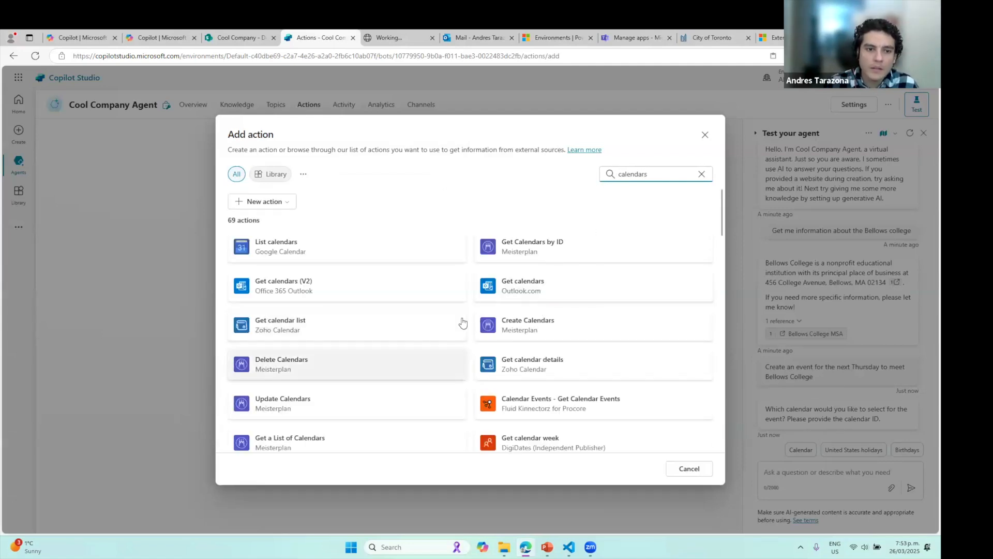
click(292, 288)
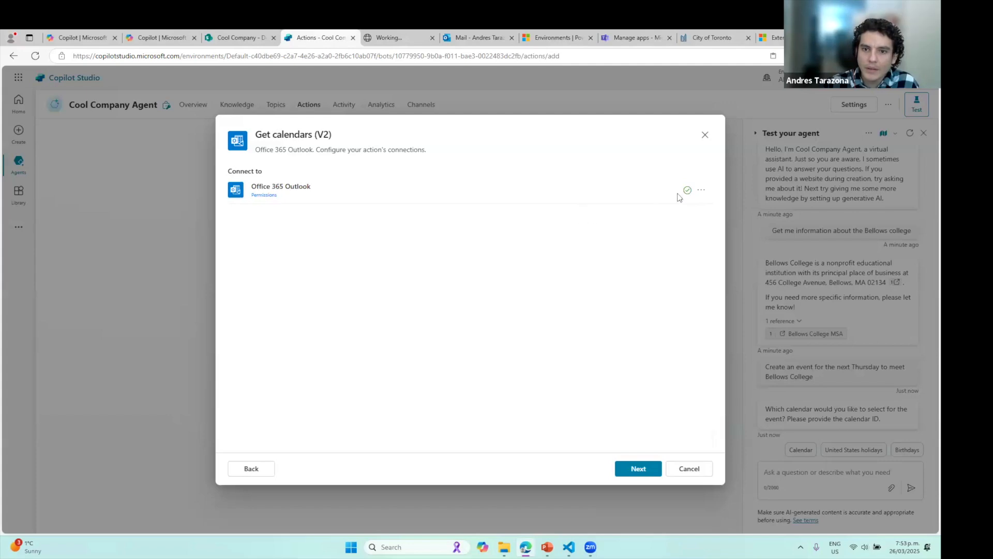
click(650, 469)
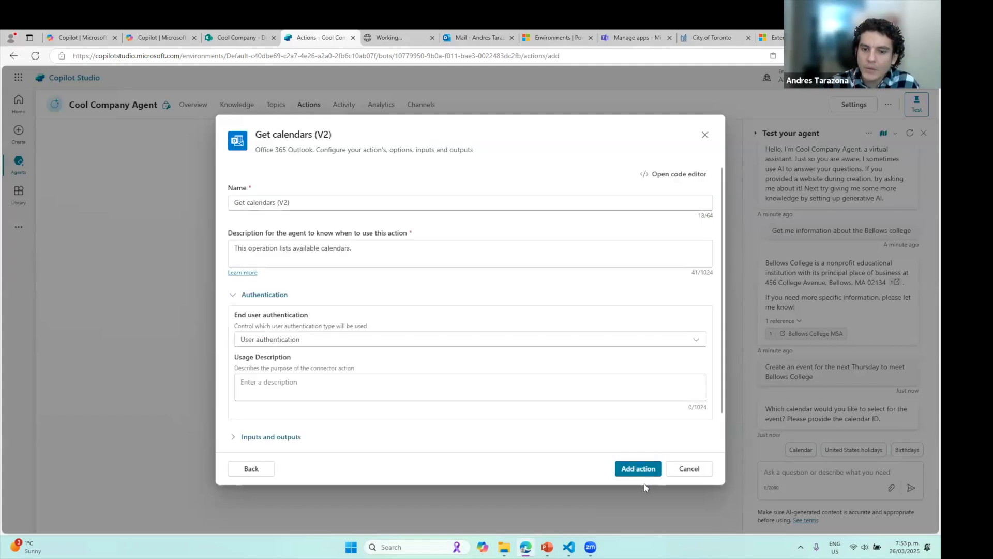
click(635, 471)
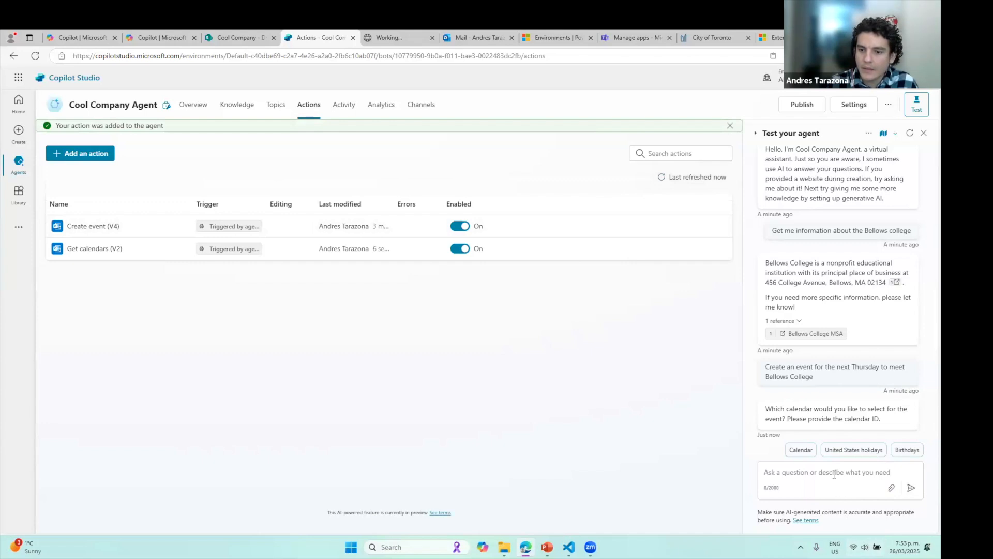
Resend the copied Bellows College event request with 'at 8 am' appended
drag(814, 379, 765, 366)
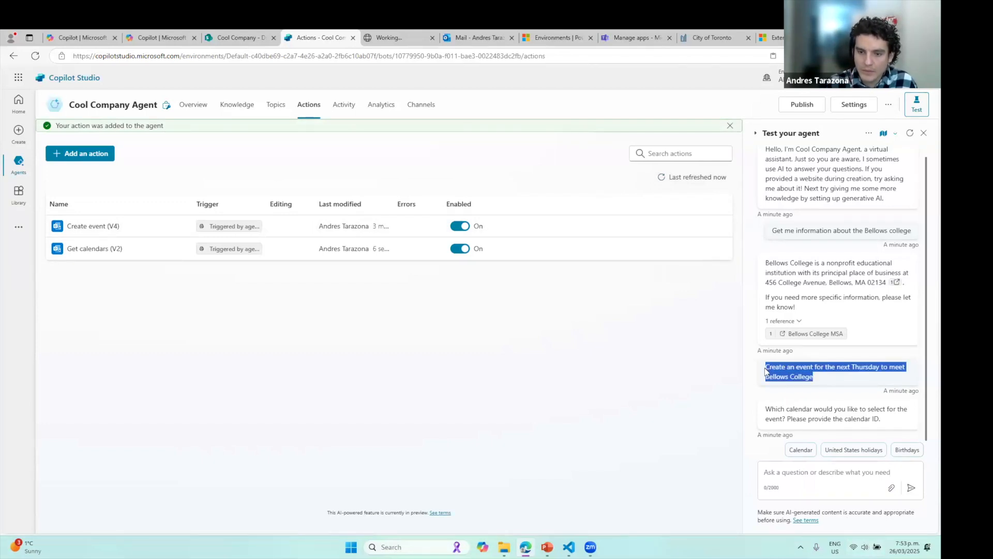
click(886, 475)
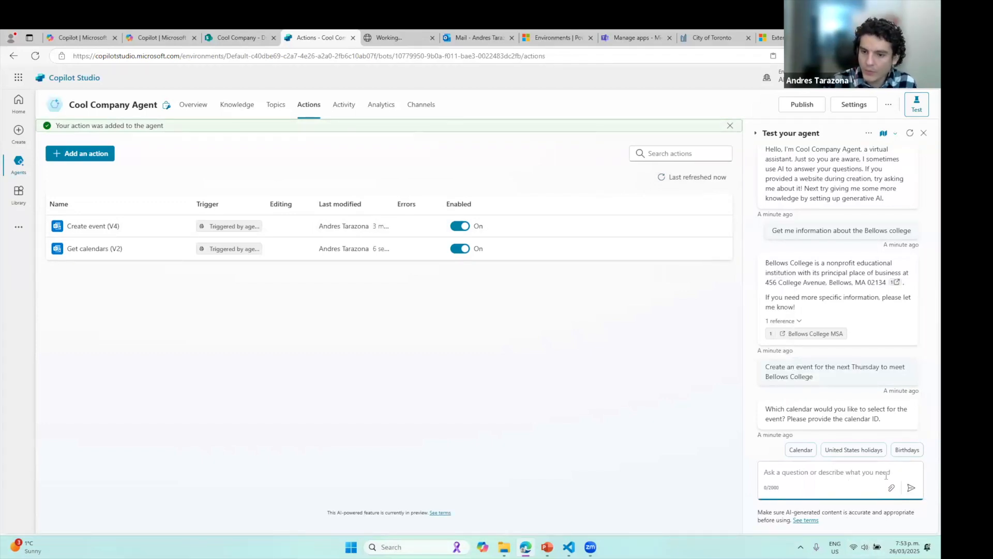
drag(815, 378, 765, 366)
key(ctrl+c)
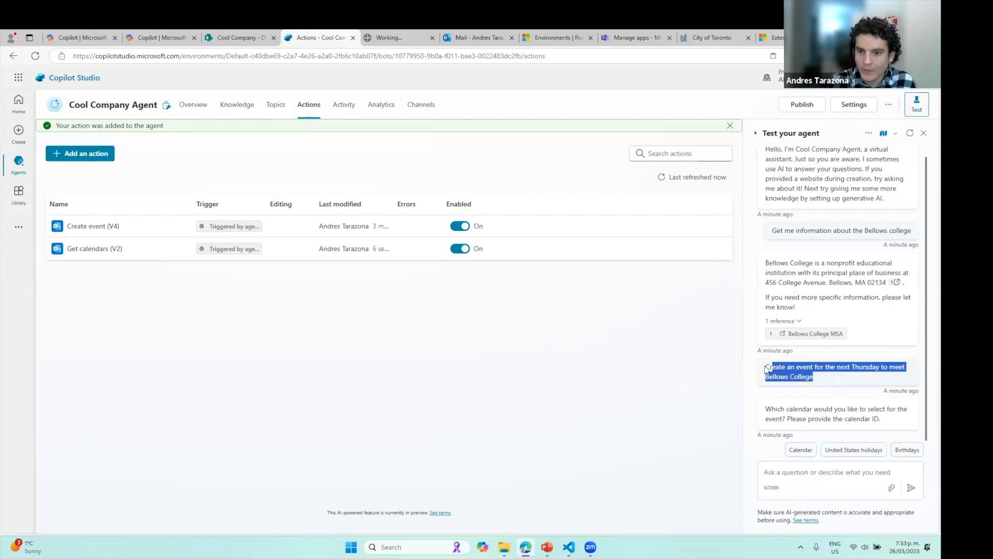
click(835, 475)
key(ctrl+v)
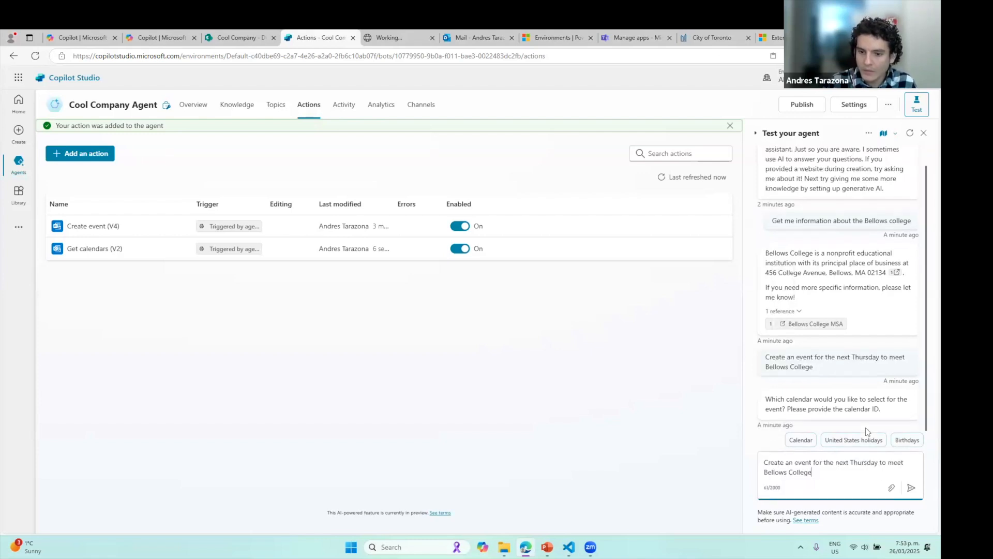
text(at 8 am)
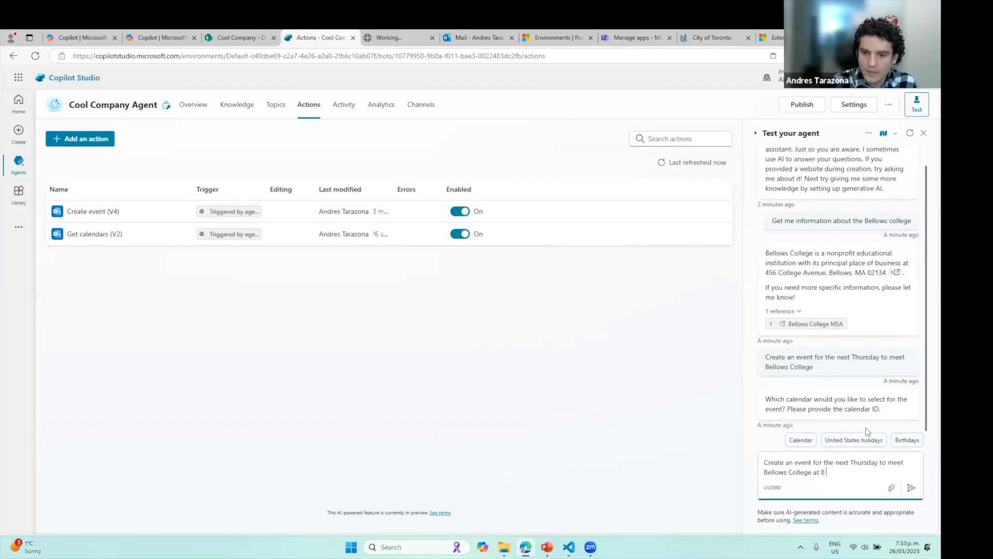
key(Return)
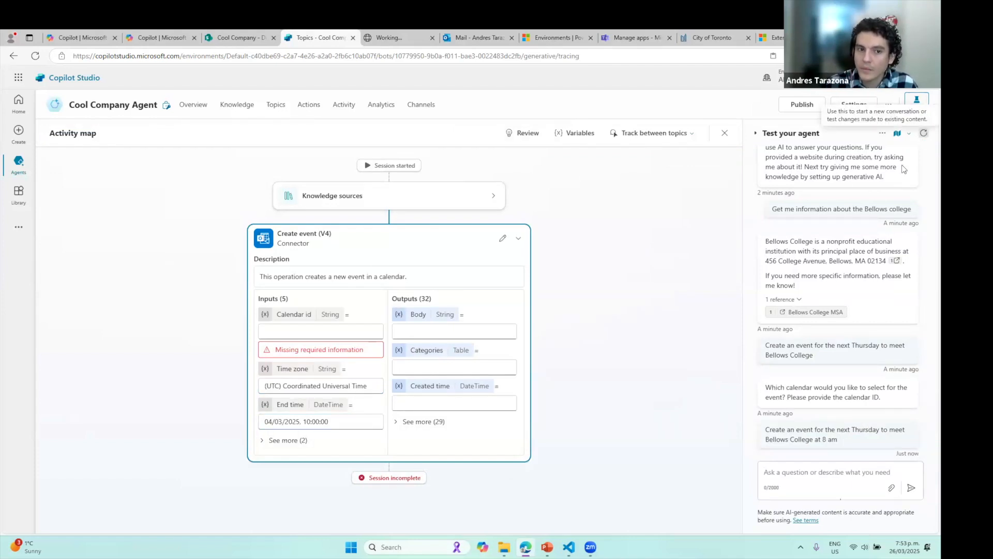
Restart the test conversation and begin typing a new information question
click(923, 133)
click(831, 473)
text(get me inf)
text(omration at)
Send 'get me information about the bellows college', correcting the 'information' misspelling
key(BackSpace)
key(BackSpace)
key(BackSpace)
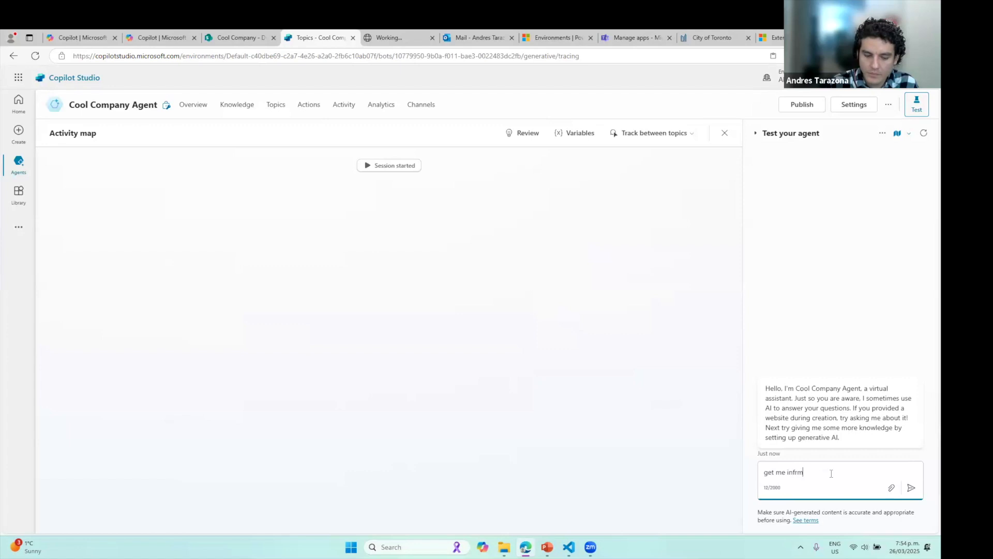
text(on about the bellows)
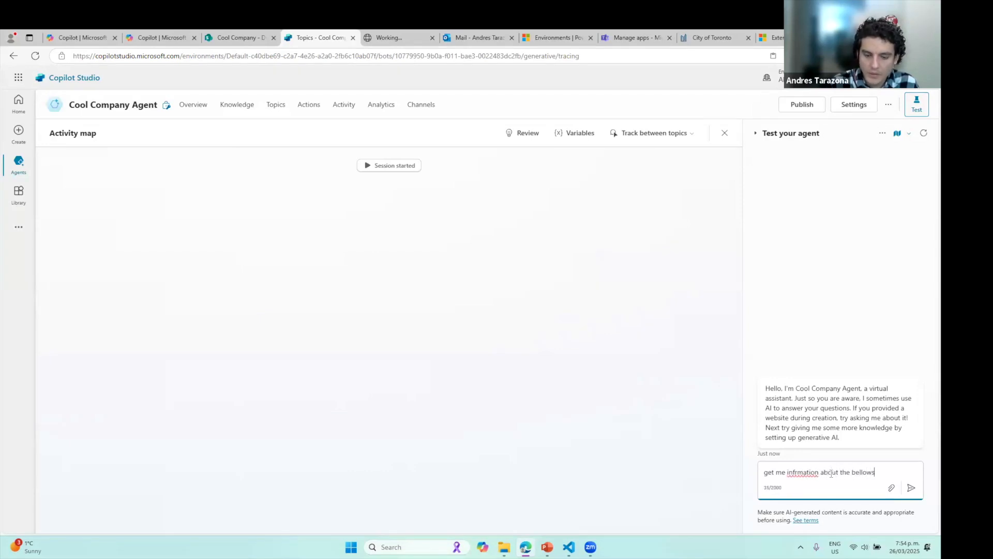
text( college)
right_click(800, 471)
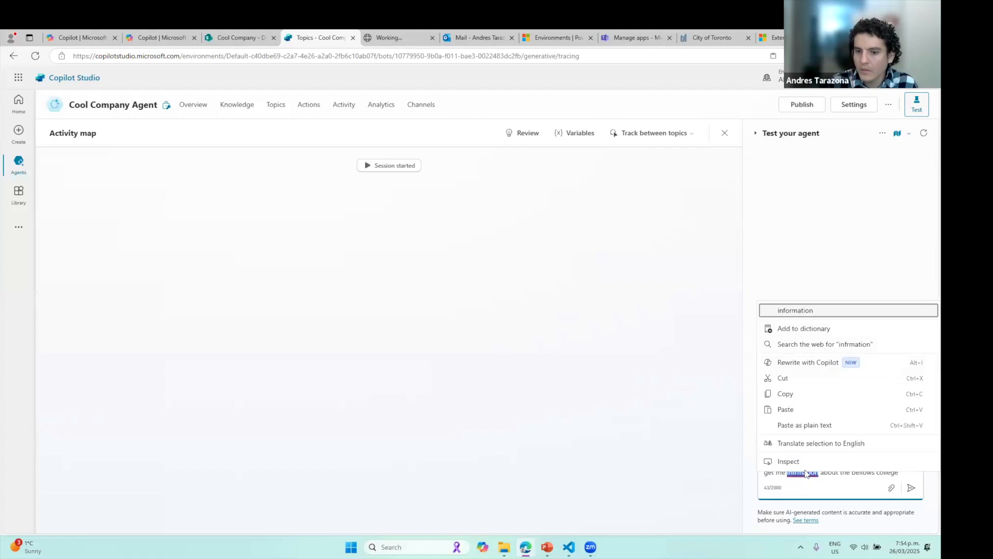
click(795, 310)
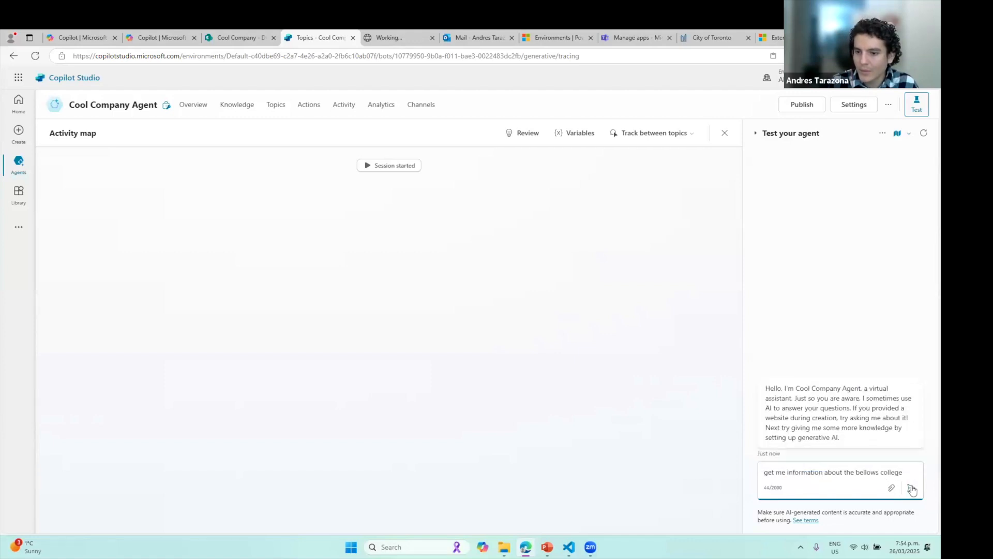
click(912, 488)
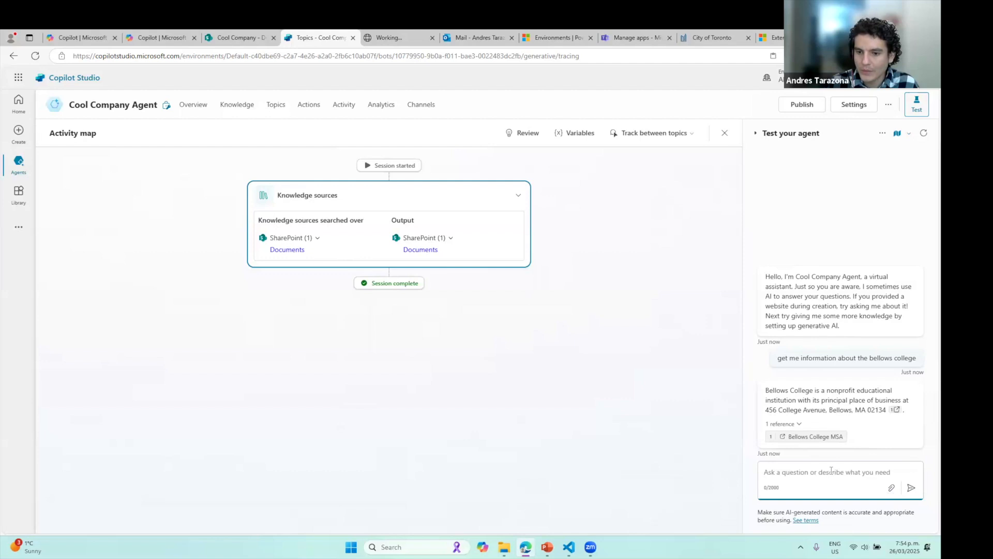
Send 'Create an event for the next Thursday to meet Bellows College' and connect Office 365 Outlook
text(Create an event for the next Thursday to meet Bellows College at 8AM)
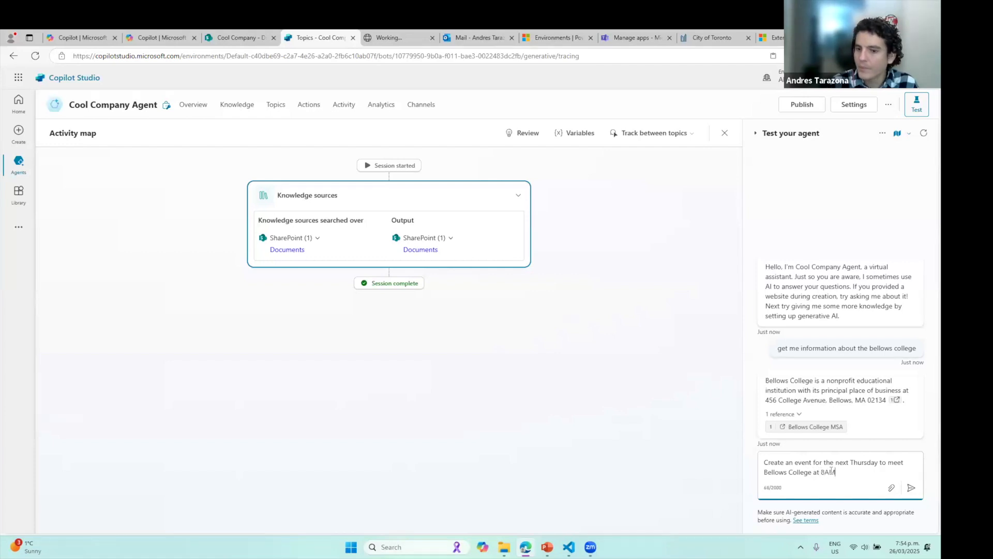
key(Return)
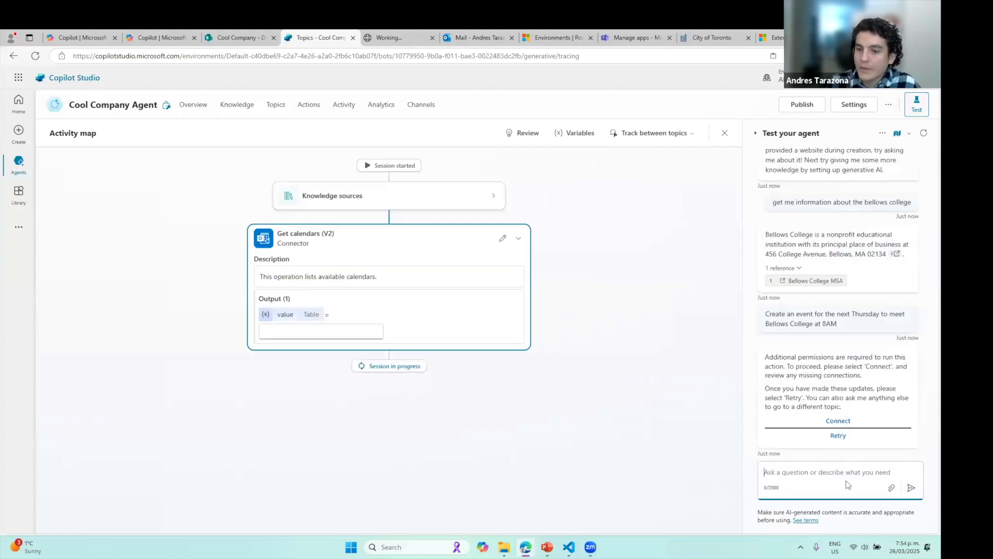
click(837, 420)
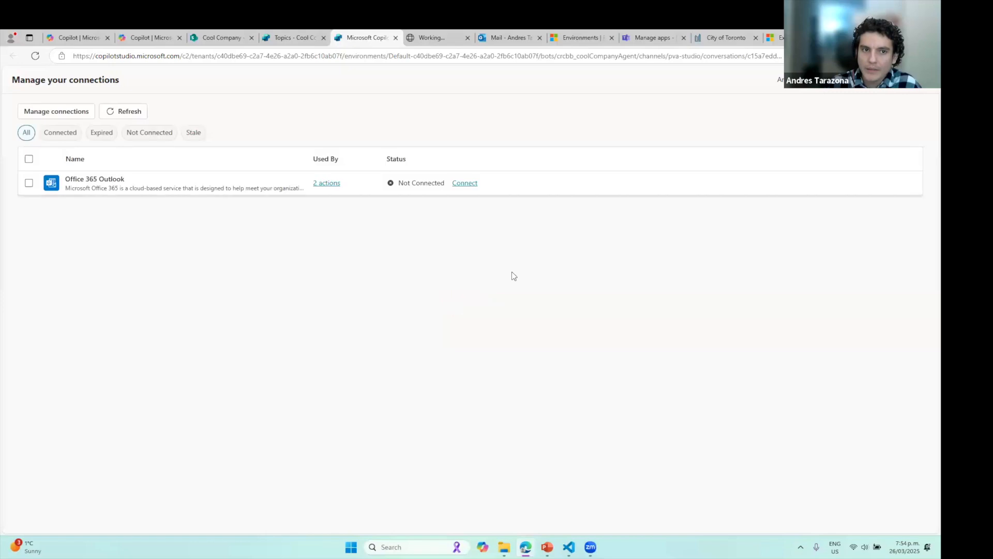
Connect Office 365 Outlook and retry so the agent creates the Thursday 8 AM Bellows College event
click(464, 184)
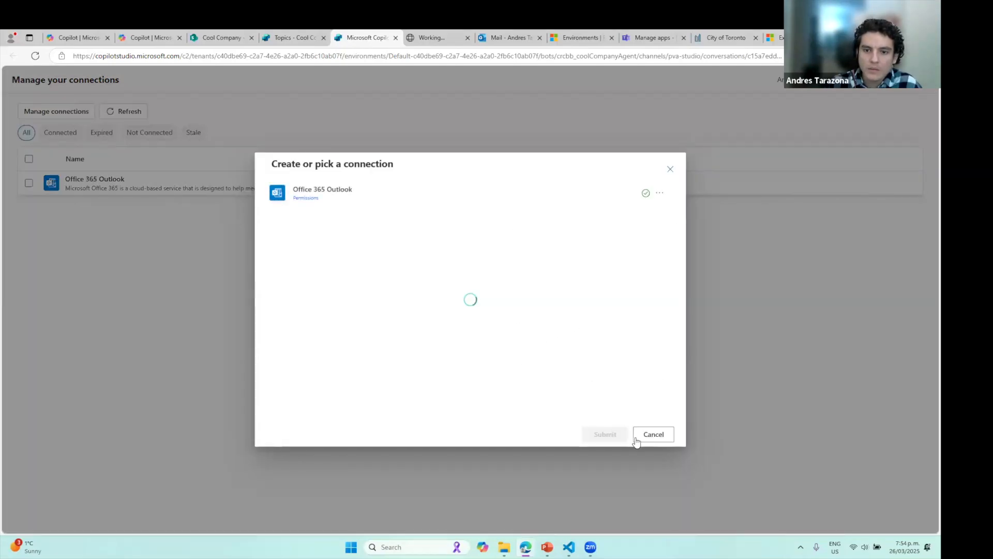
click(605, 435)
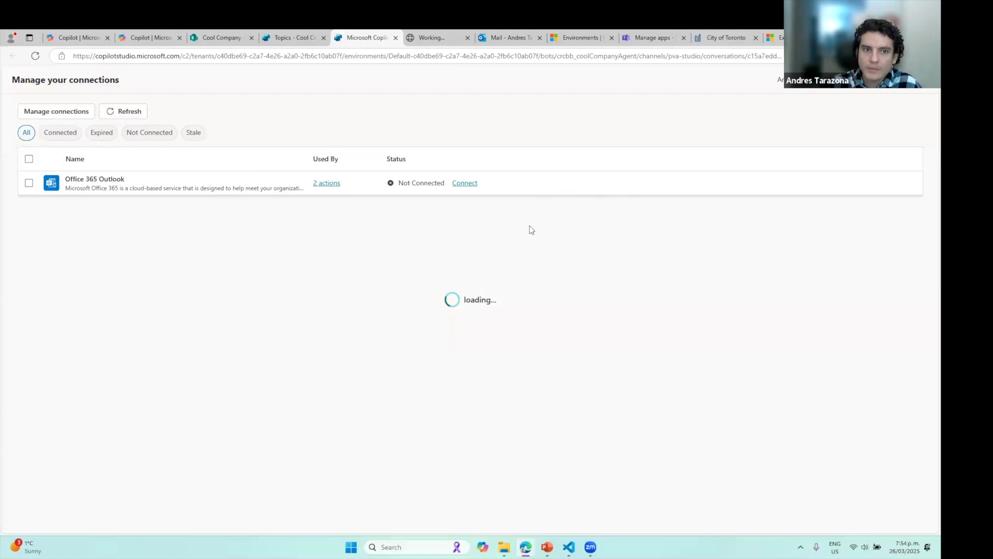
click(286, 34)
click(839, 436)
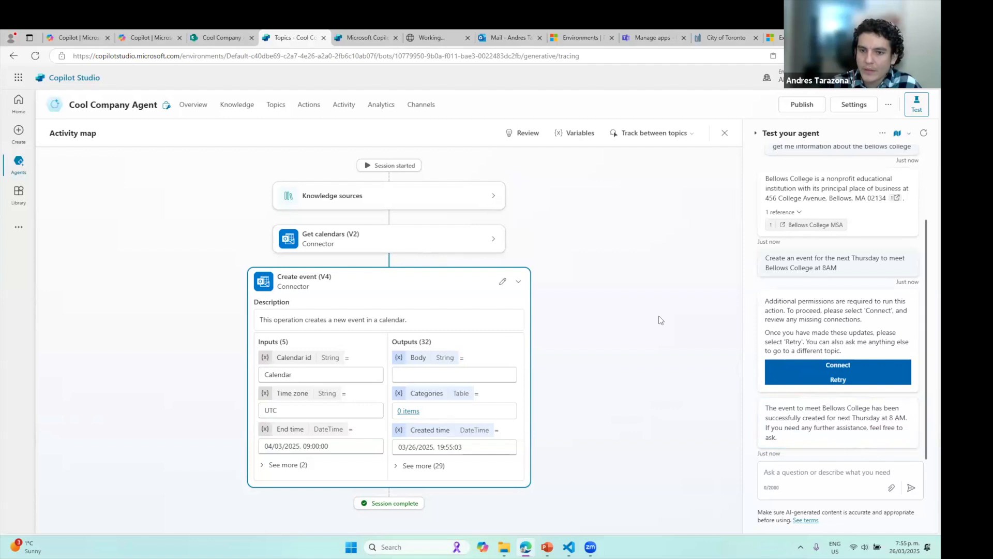
Open Outlook mail from the Microsoft 365 app launcher
click(373, 36)
click(282, 38)
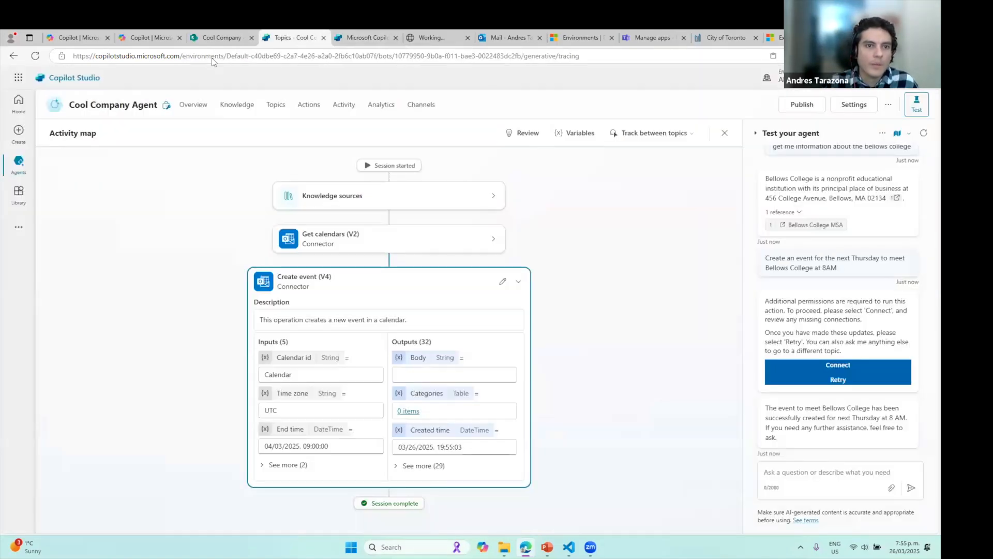
click(18, 77)
click(93, 152)
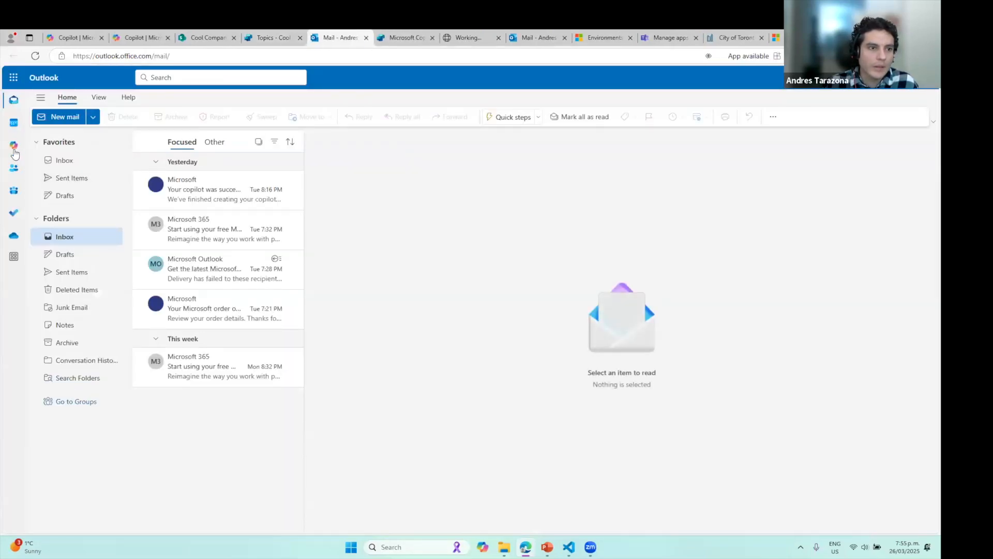
Check the Apr 3 Meeting with Bellows College in the Outlook calendar, which shows 4:00 AM instead of 8
click(14, 124)
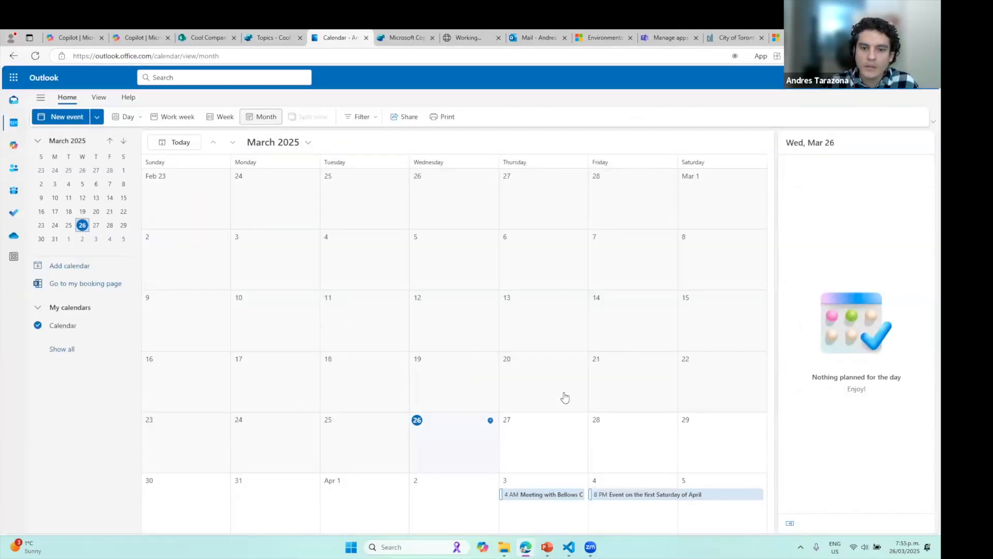
click(556, 495)
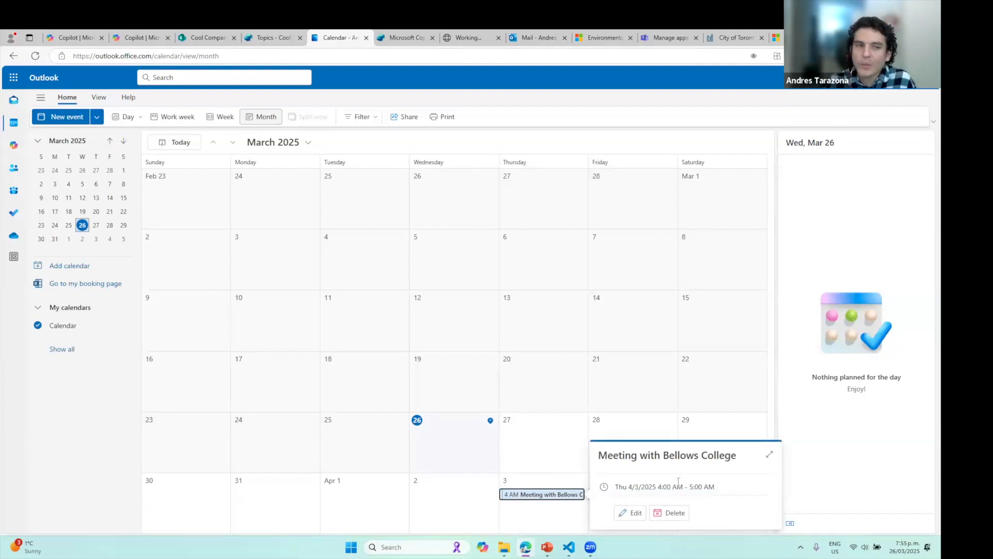
click(271, 36)
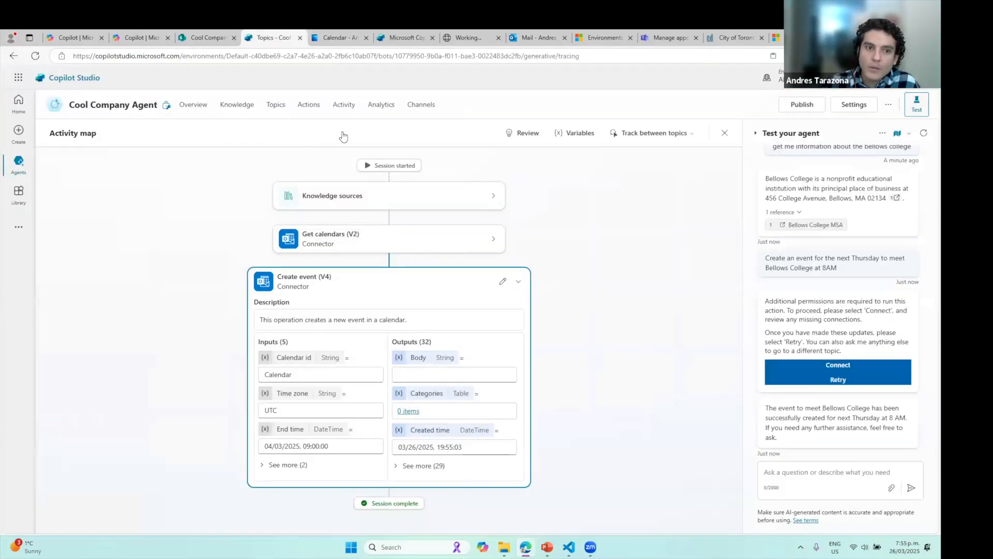
Inspect the step's UTC time zone value, then bring up the Create event (V4) action's inputs
click(264, 465)
double_click(268, 411)
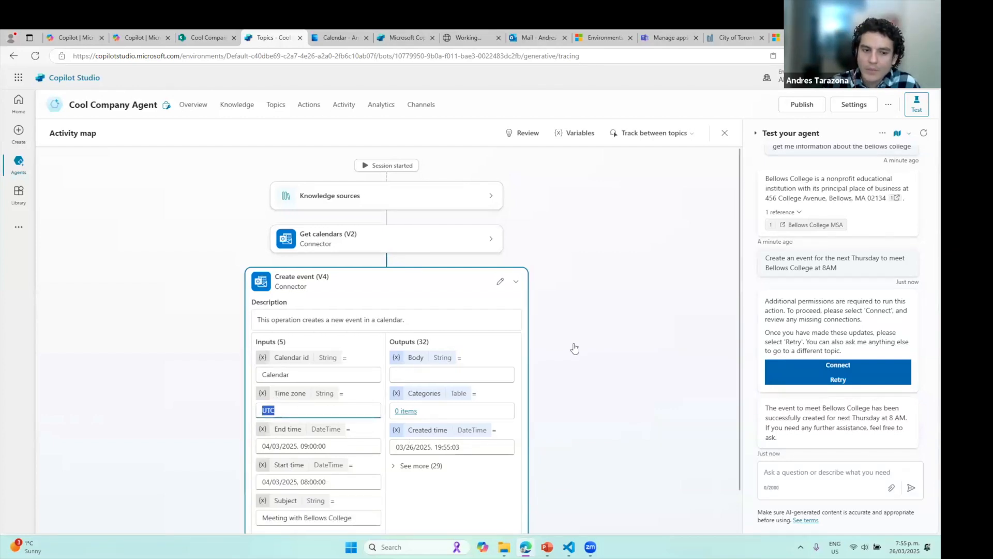
click(295, 106)
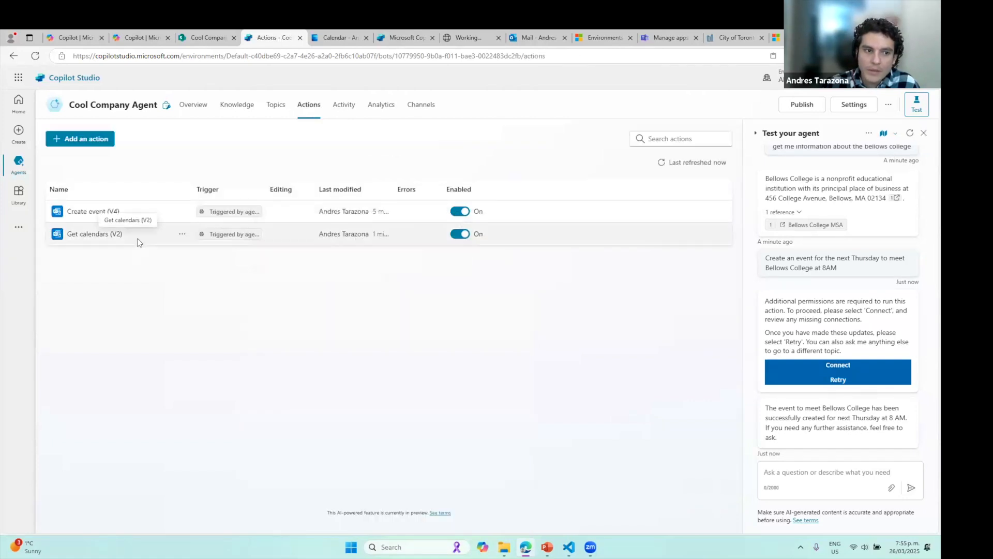
click(106, 213)
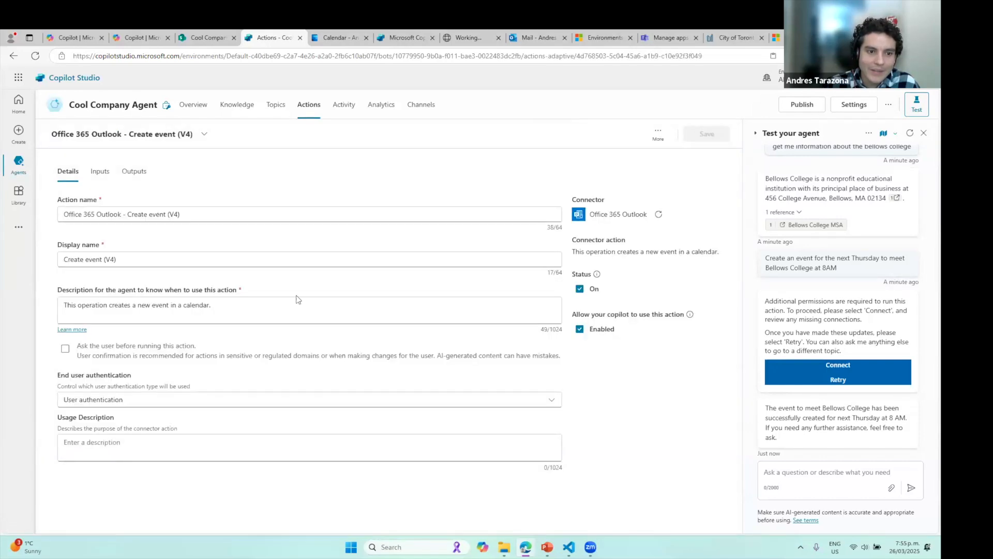
click(101, 173)
scroll(204, 370, down, 8)
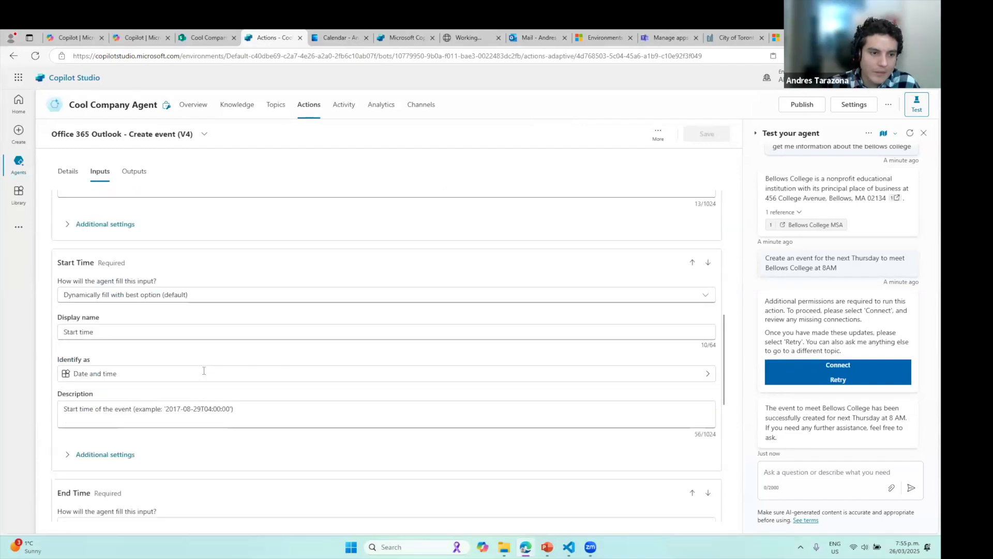
scroll(133, 347, down, 8)
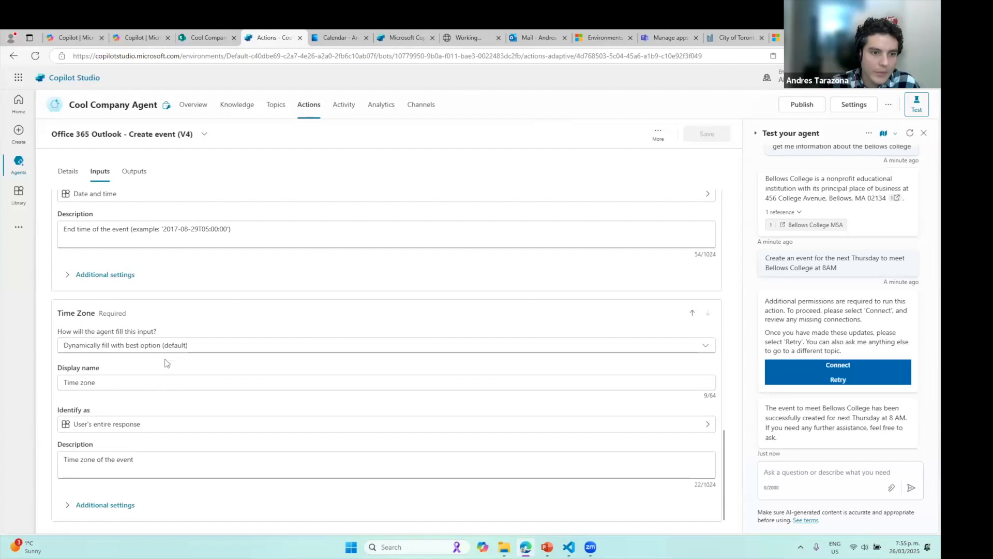
Fix Time Zone as a value of (UTC-05:00) Eastern Time (US & Canada) and save the action
click(182, 346)
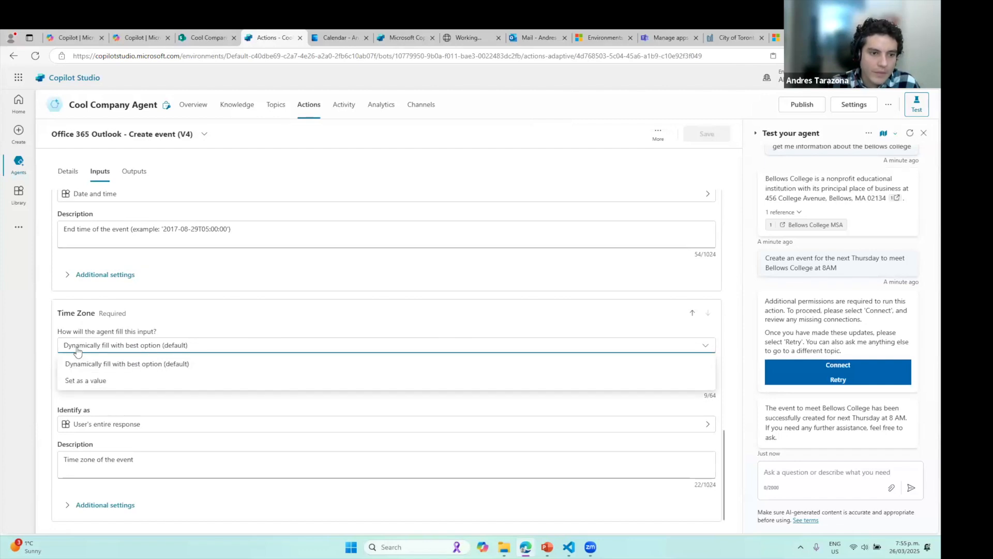
click(129, 376)
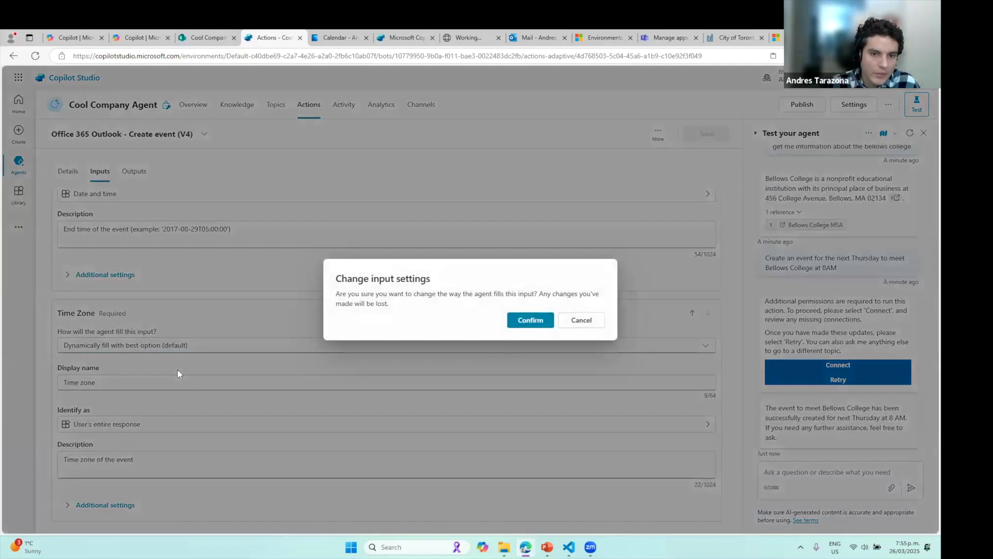
click(530, 319)
click(118, 480)
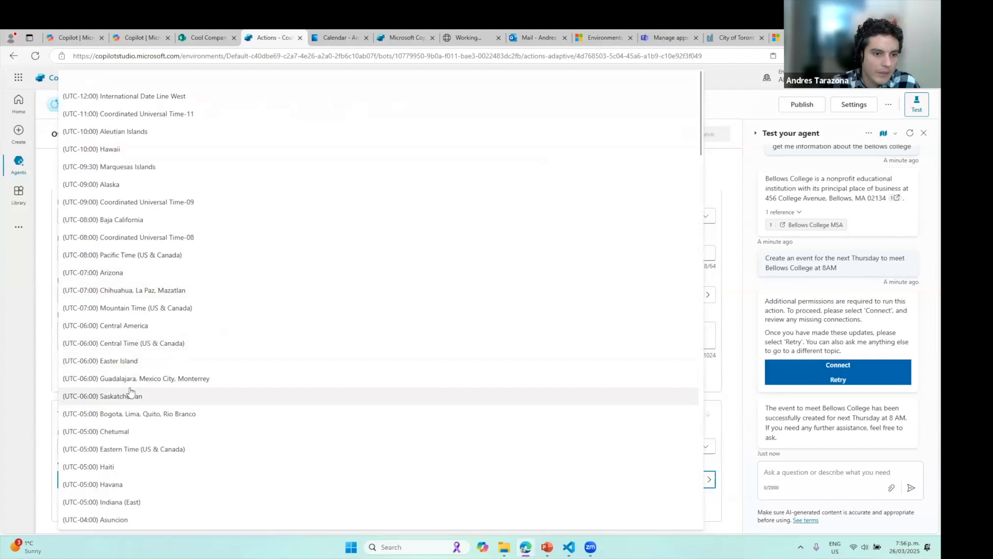
click(159, 449)
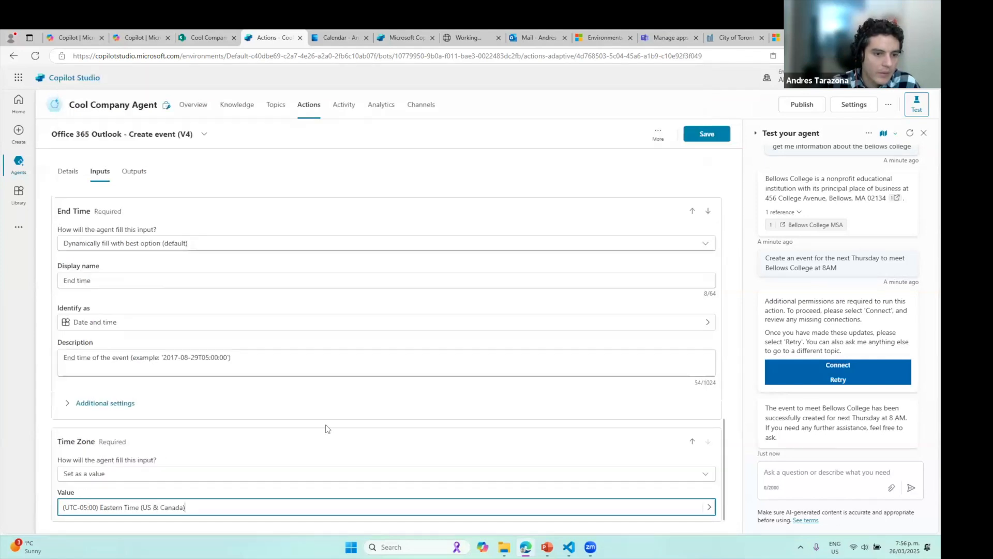
click(705, 133)
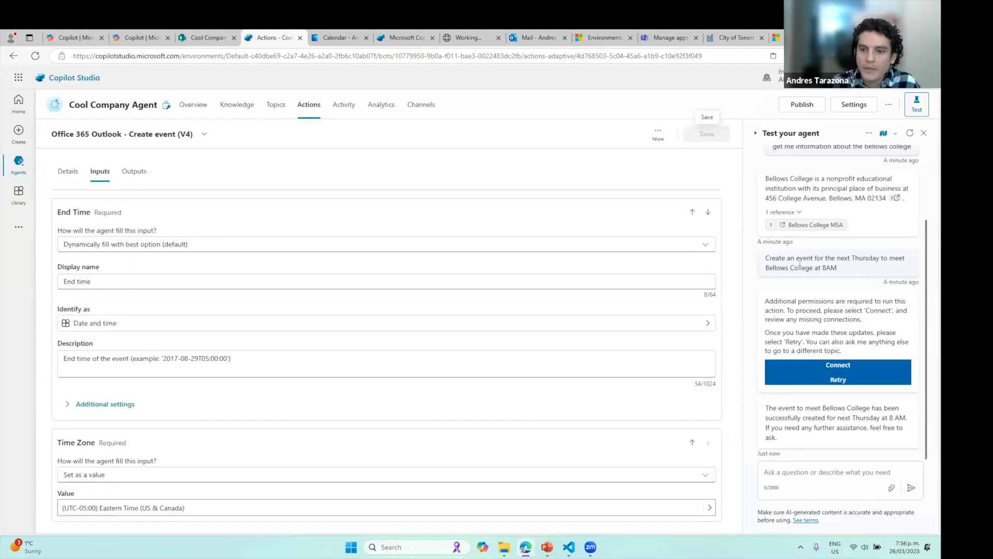
Delete the 4 AM April 3 Bellows College meeting and the April 4 event from the Outlook calendar
click(349, 39)
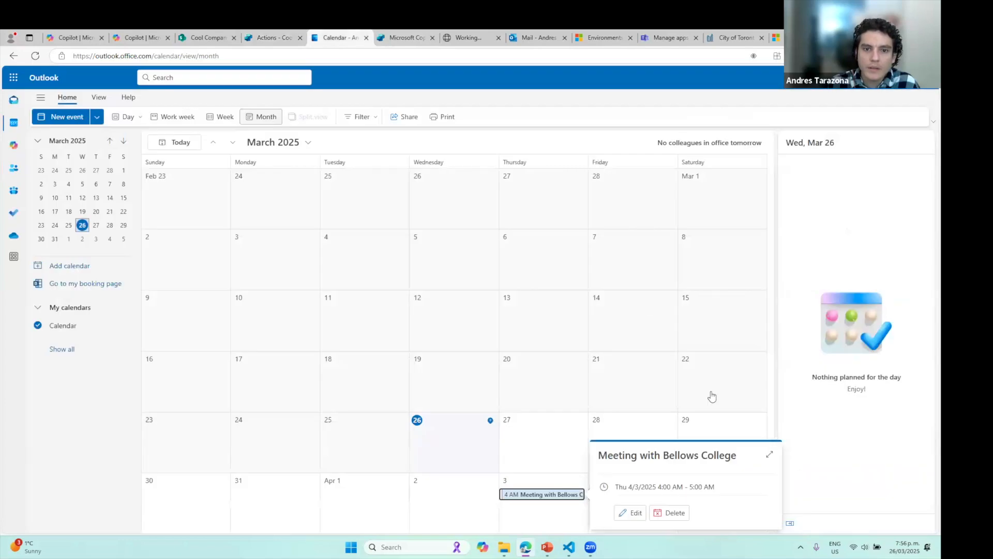
click(671, 512)
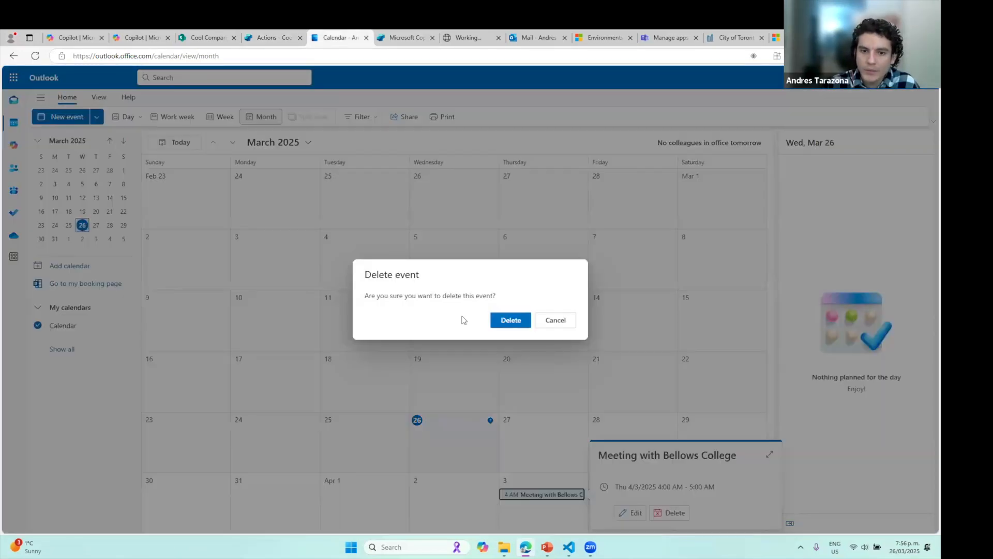
click(509, 319)
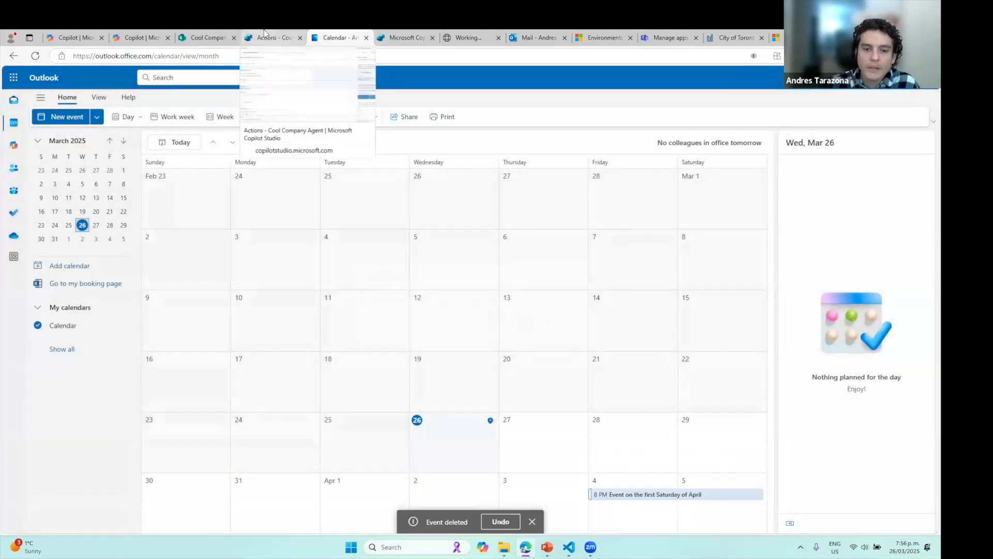
click(667, 495)
click(471, 512)
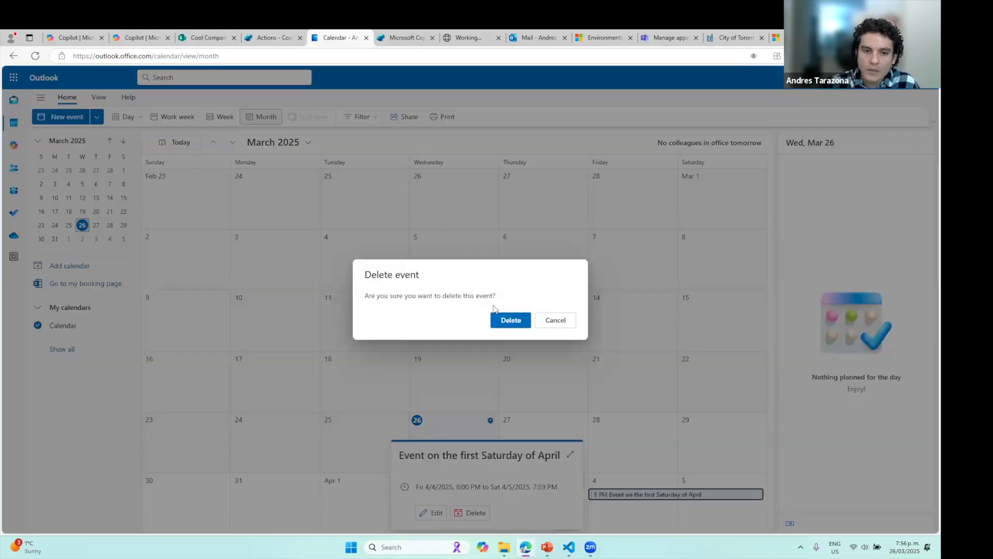
click(511, 320)
key(ctrl+shift+Tab)
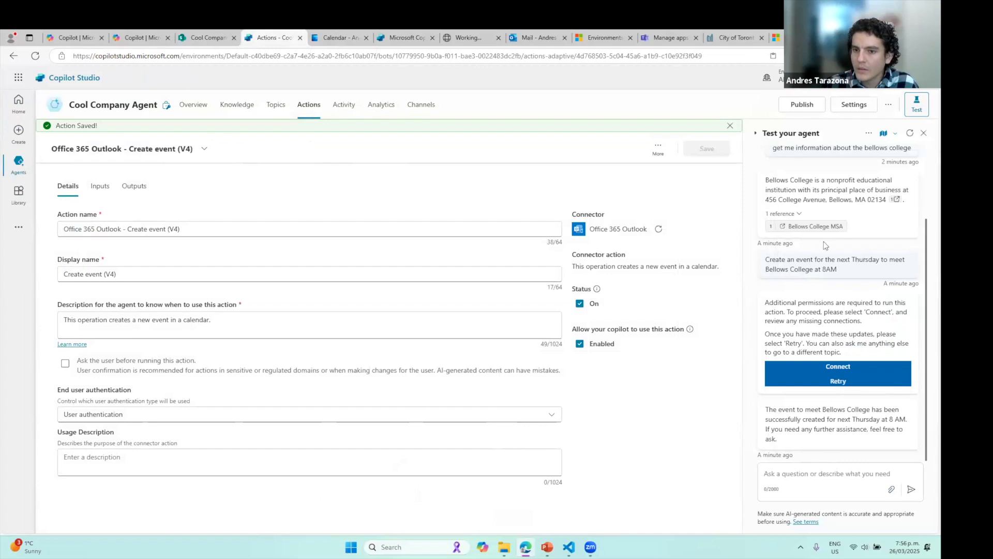
Restart the test chat and resend the copied request for next Thursday's 8AM Bellows College meeting
drag(838, 272, 765, 258)
key(ctrl+c)
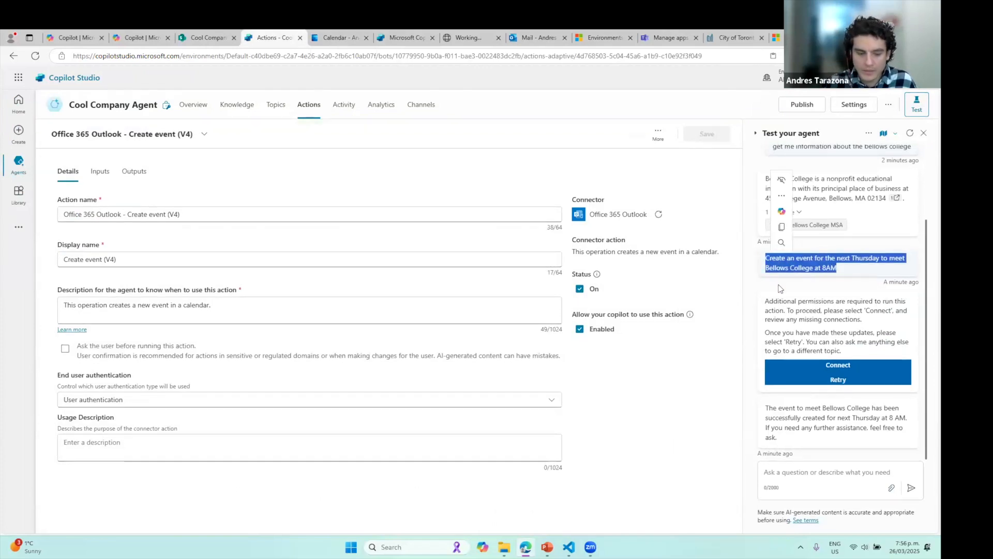
click(839, 482)
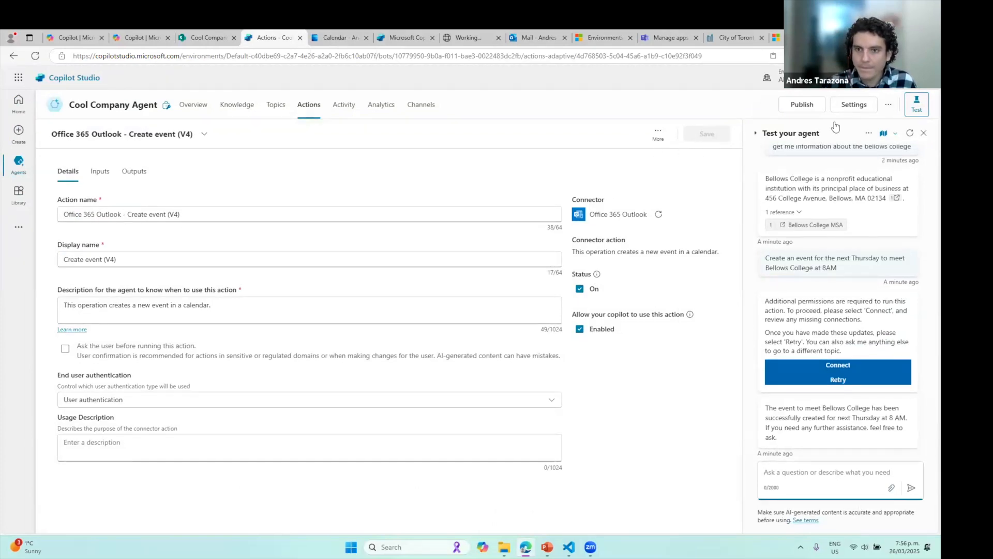
click(910, 133)
click(821, 485)
key(ctrl+v)
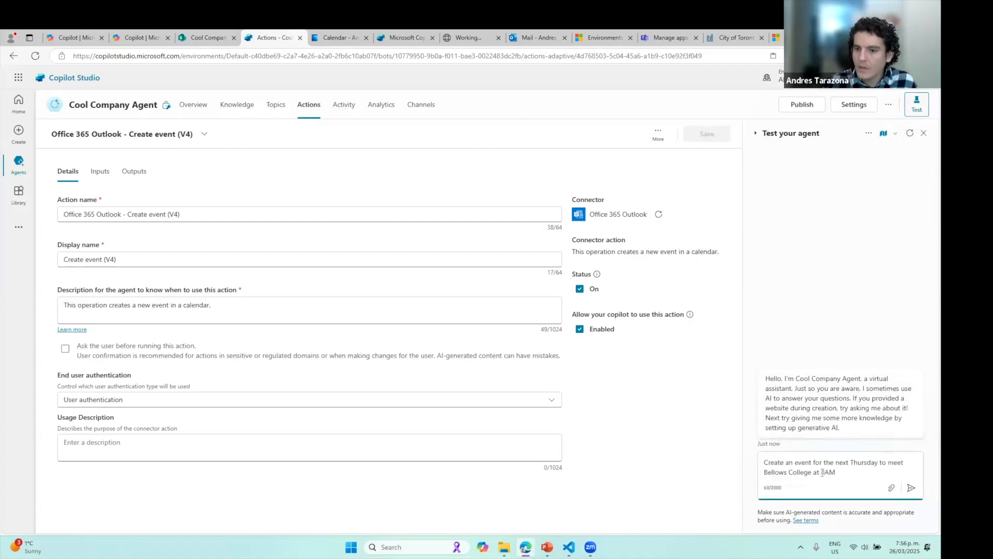
key(Return)
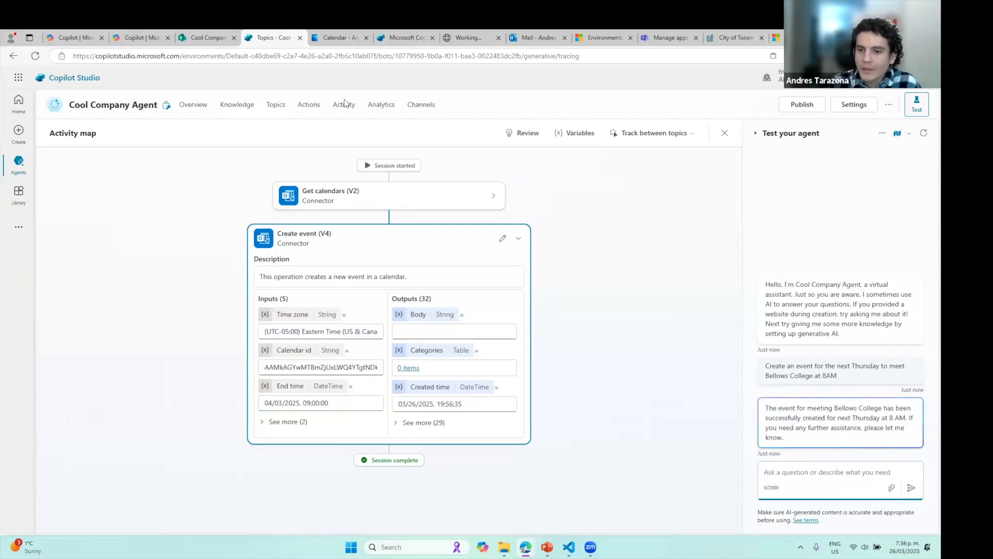
click(339, 37)
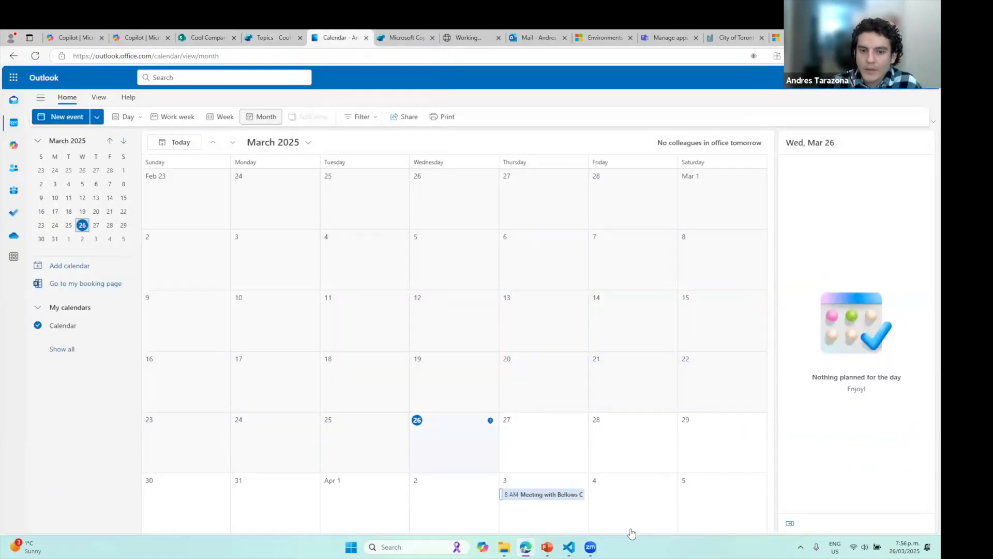
Open the Apr 3 meeting's details to confirm it runs 8:00–9:00 AM
click(544, 495)
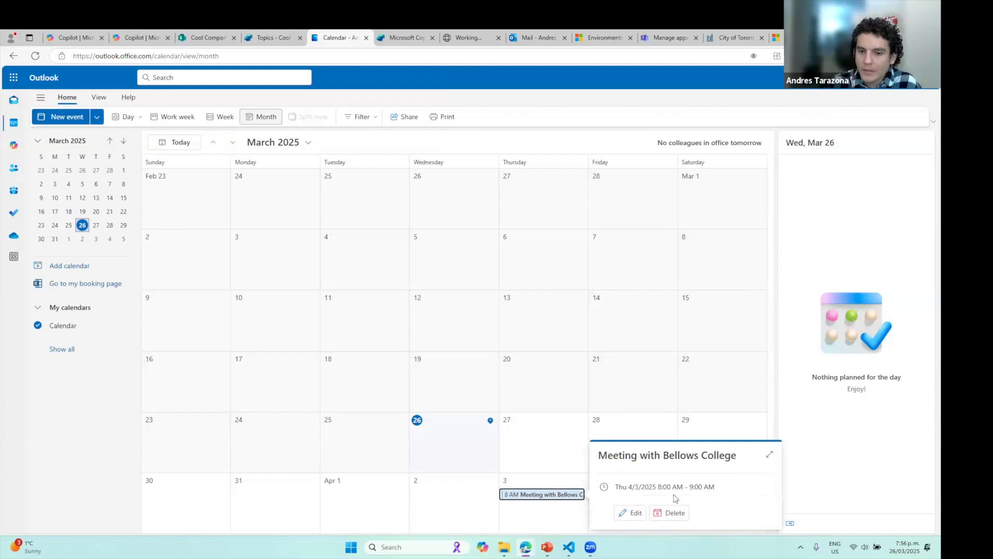
click(267, 37)
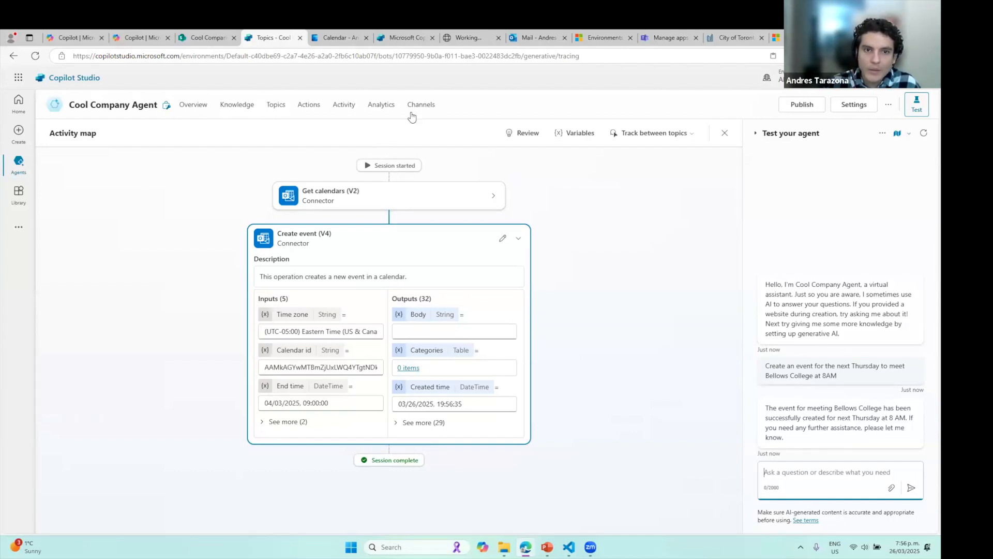
Turn on Microsoft 365 Copilot availability in the Teams + Microsoft 365 channel and publish the agent
click(429, 107)
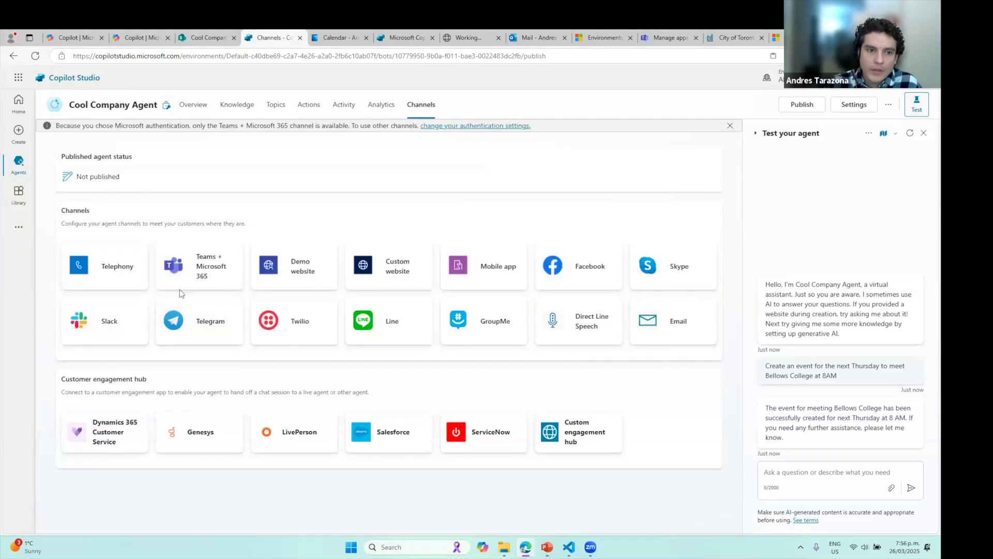
click(212, 275)
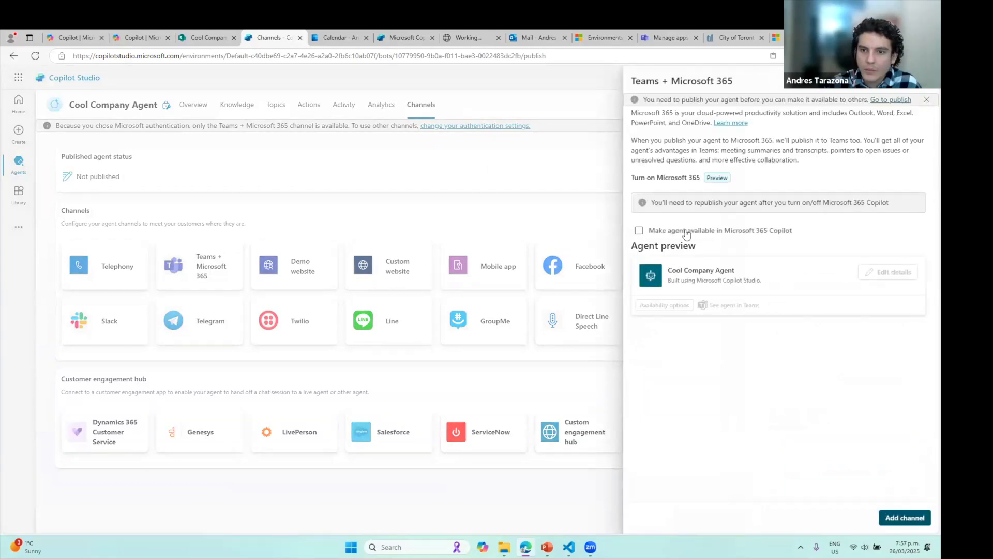
click(748, 238)
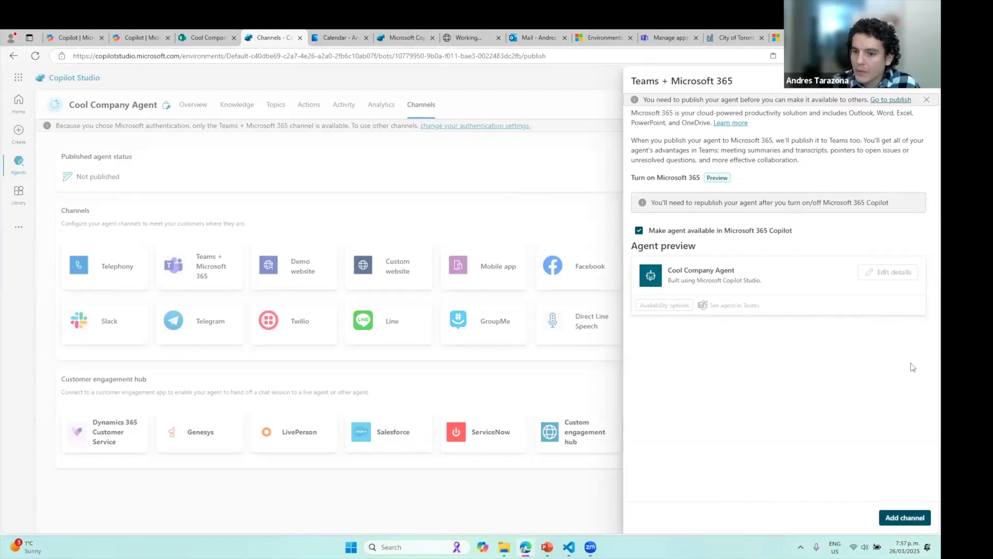
click(891, 101)
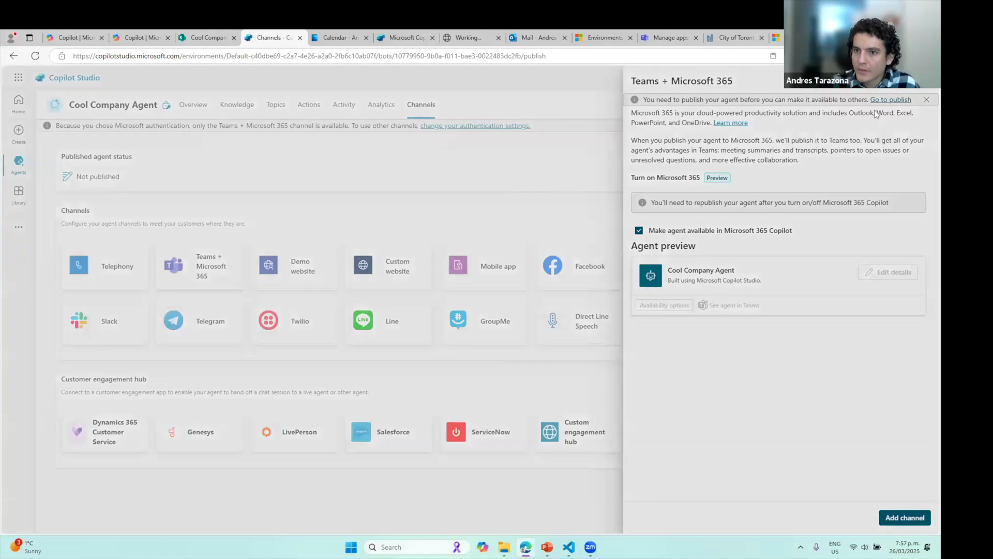
click(528, 326)
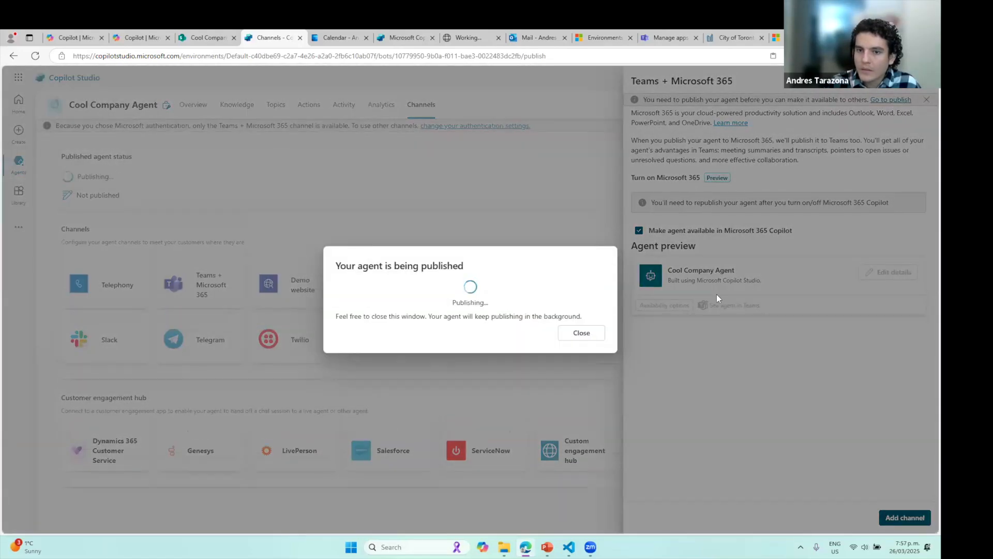
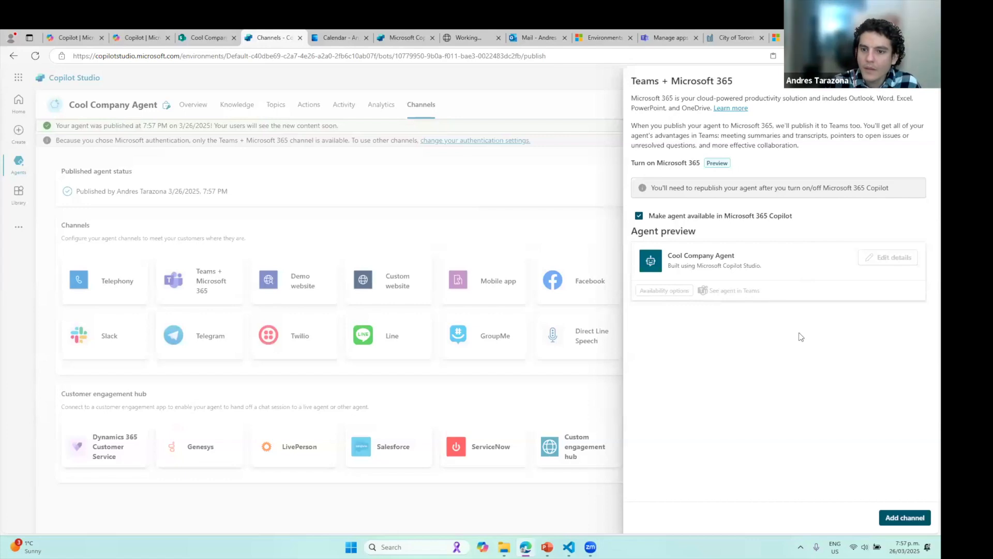
Add the Teams + Microsoft 365 channel so Teams is turned on for Cool Company Agent
click(899, 519)
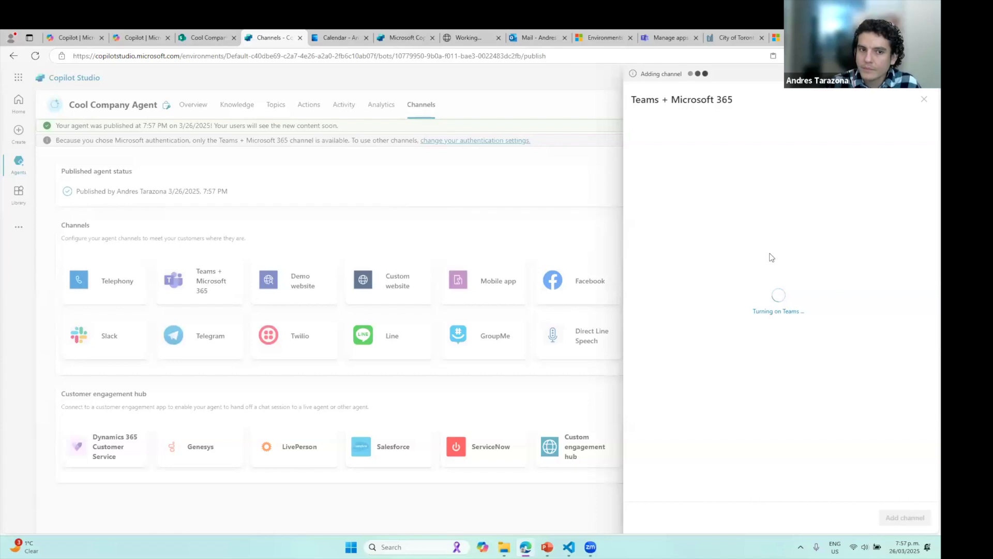
Set the agent's Teams icon to CC_Logo.png with a white background colour
click(899, 280)
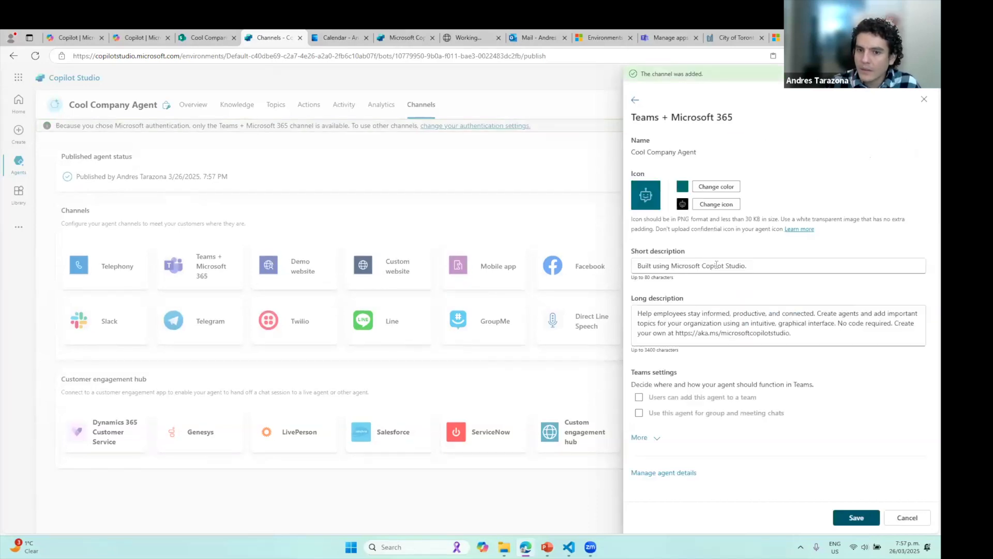
click(717, 204)
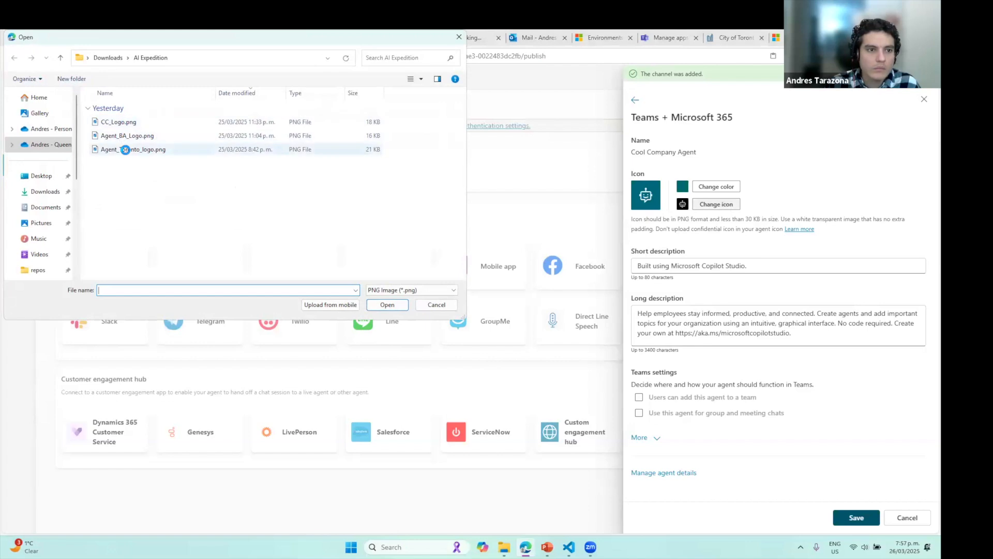
double_click(113, 122)
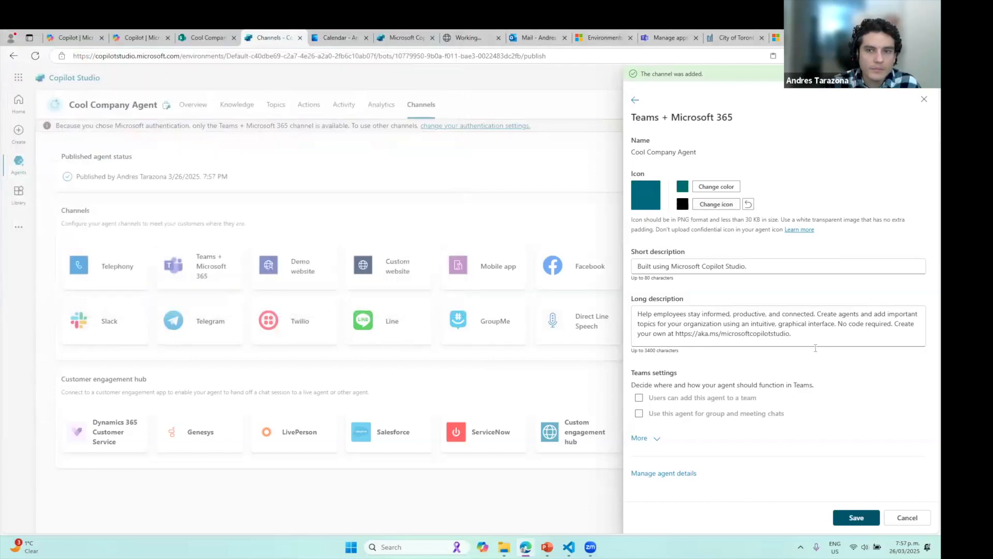
click(715, 190)
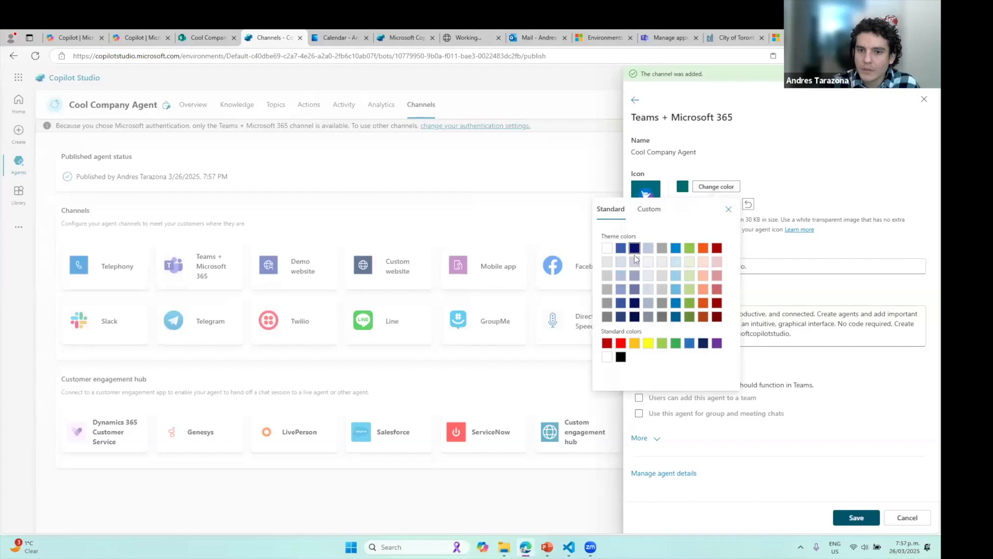
click(607, 248)
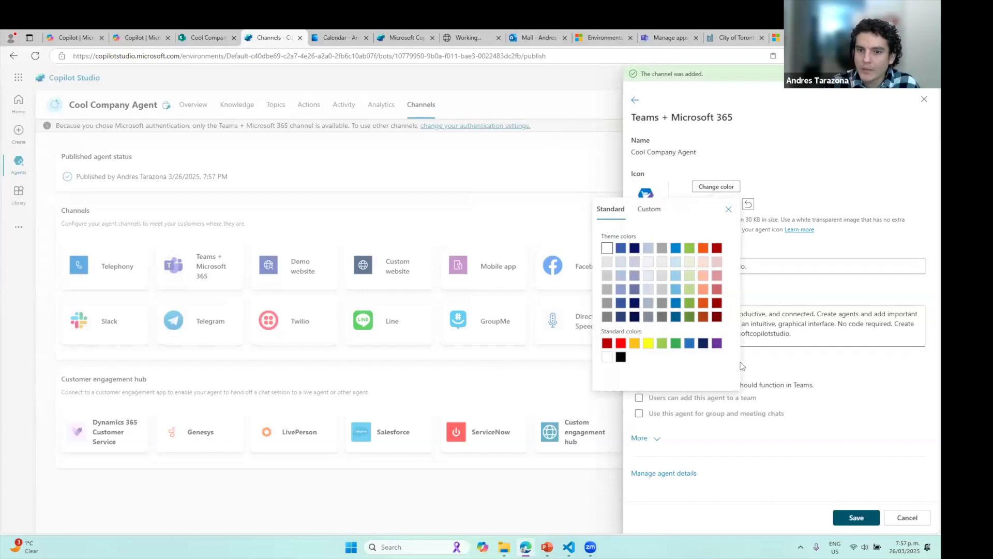
click(728, 210)
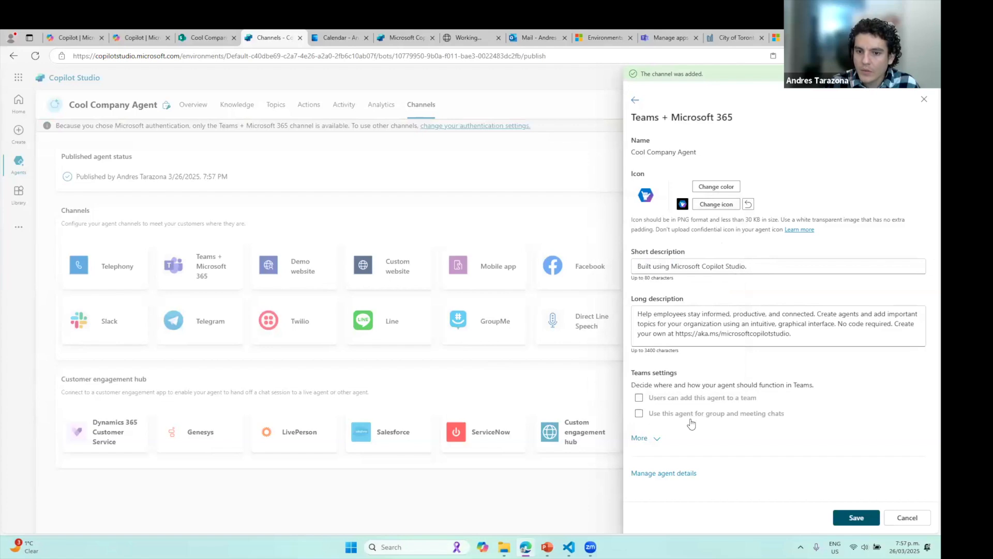
Expand the additional Teams settings and replace the placeholder developer name with the developer's name
click(640, 437)
scroll(725, 207, down, 5)
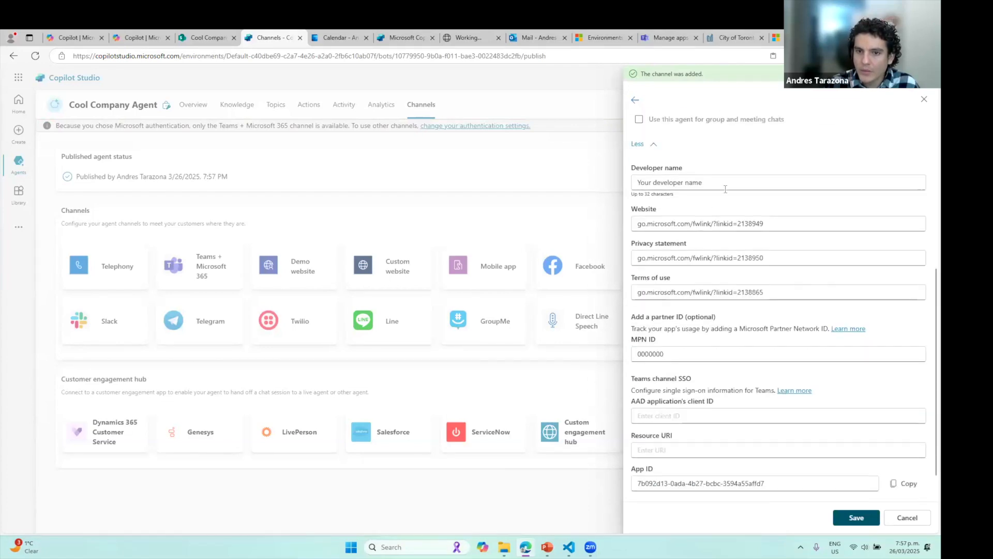
triple_click(667, 182)
text(And)
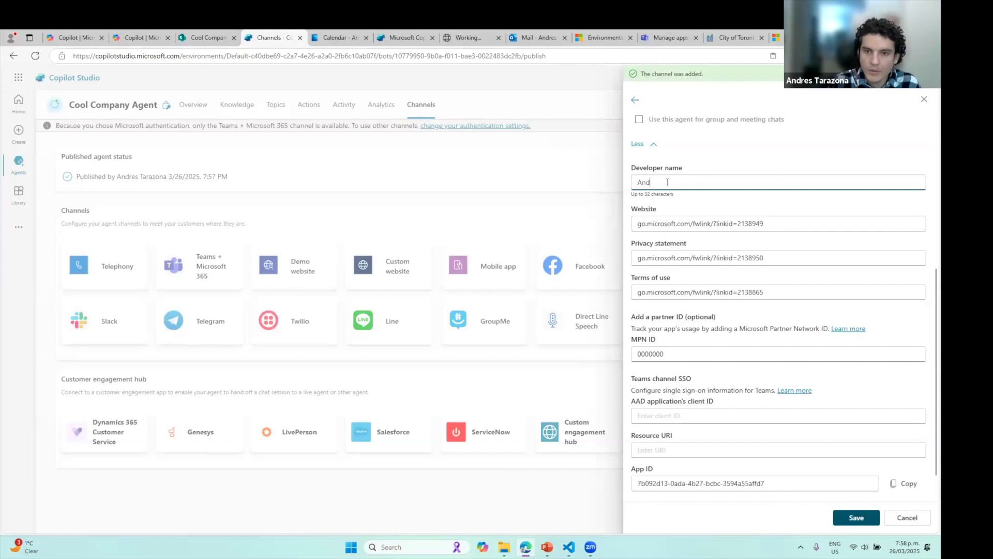
text(res Tarazon)
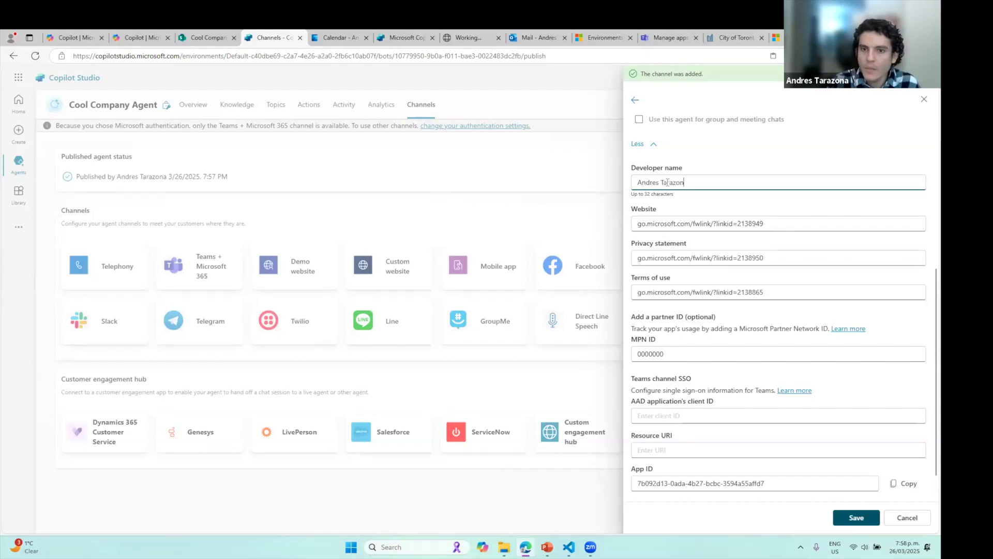
text(a)
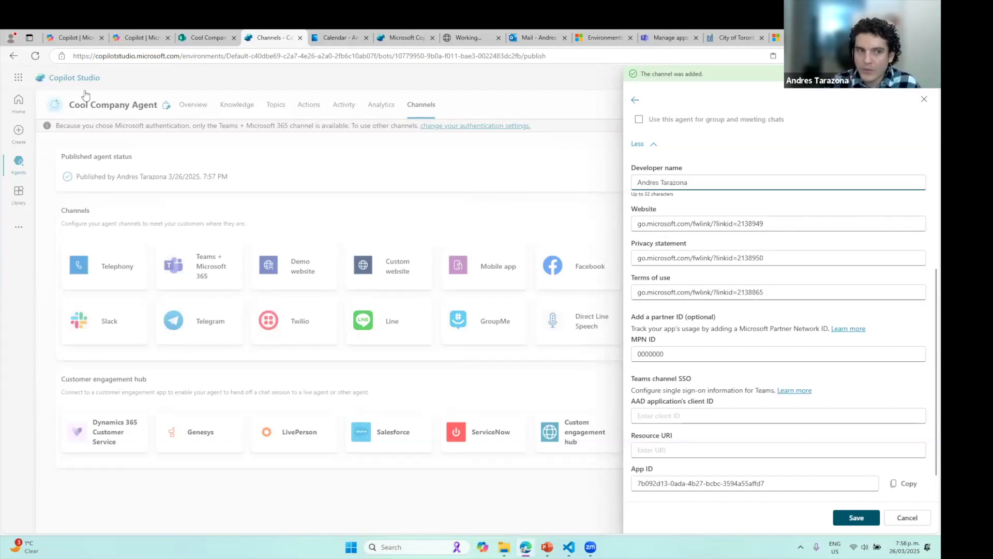
Paste the SharePoint site address into Website, Privacy statement and Terms of use, then save
click(210, 38)
drag(203, 55, 73, 55)
key(ctrl+c)
click(281, 34)
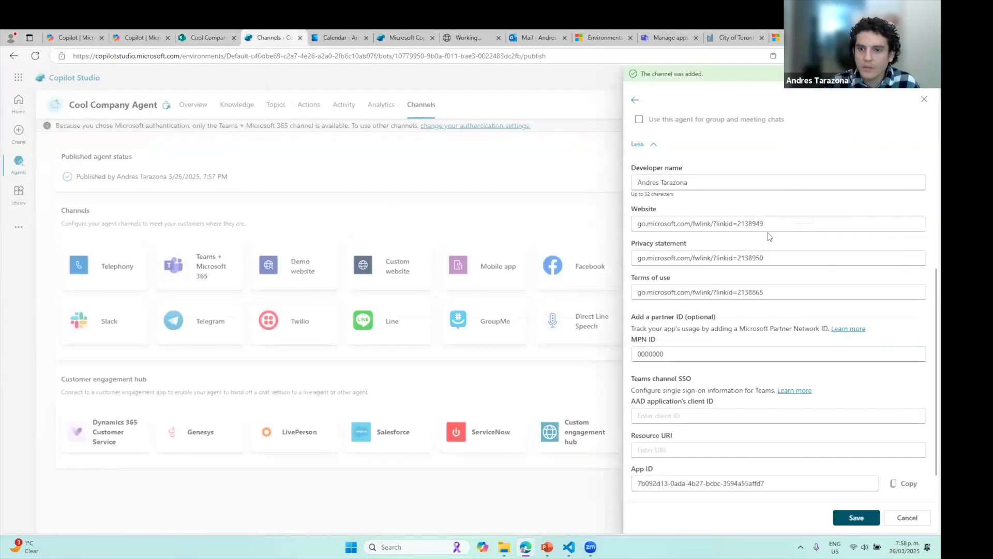
triple_click(777, 226)
key(ctrl+v)
key(Tab)
key(ctrl+v)
drag(764, 292, 633, 292)
key(ctrl+v)
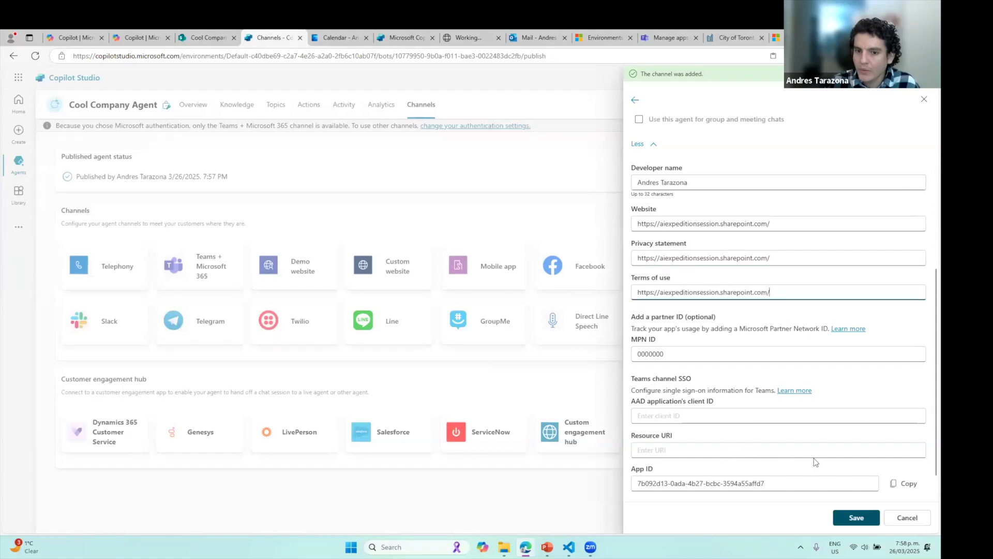
scroll(830, 476, down, 1)
click(856, 517)
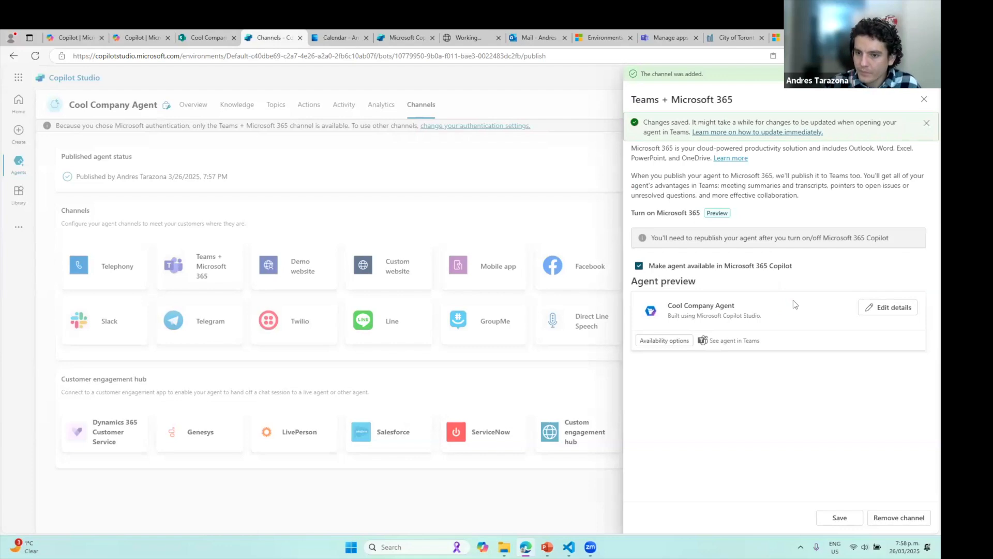
Launch the agent in Teams, dismiss the app-not-found error and close the desktop app window
click(723, 342)
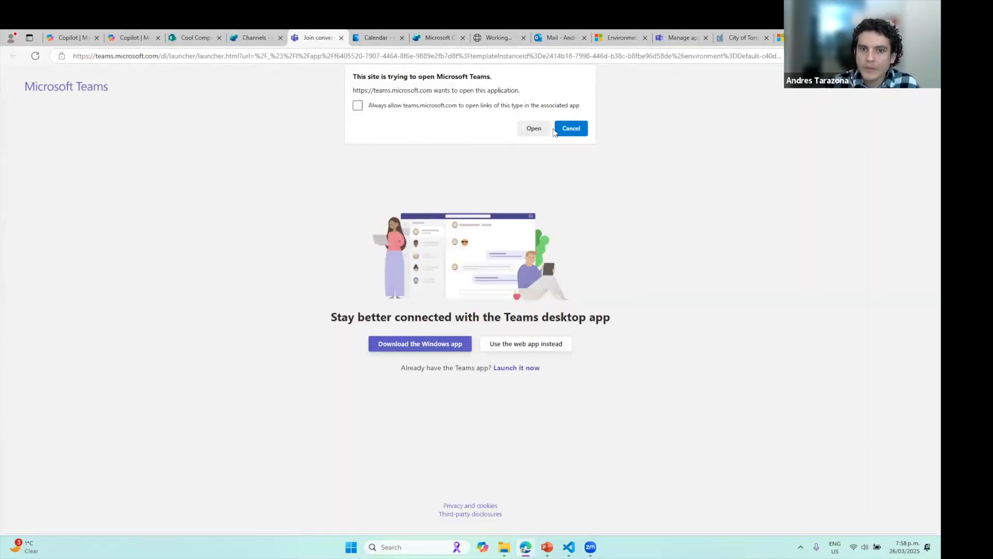
click(542, 132)
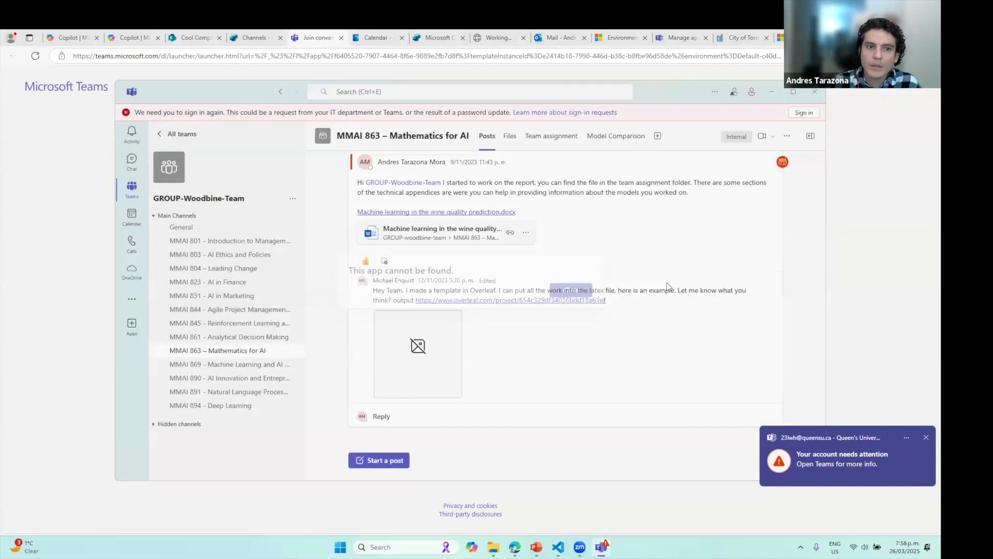
click(578, 289)
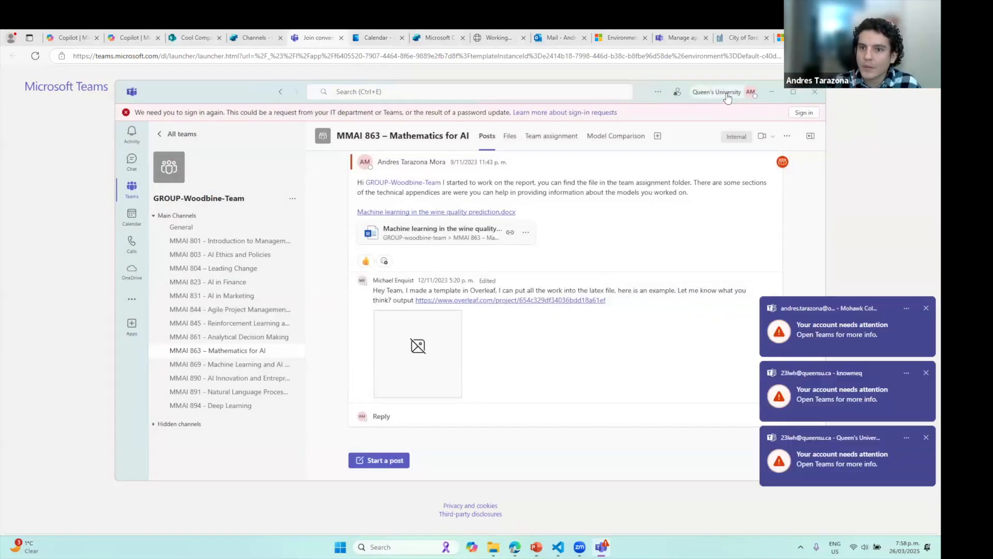
click(727, 96)
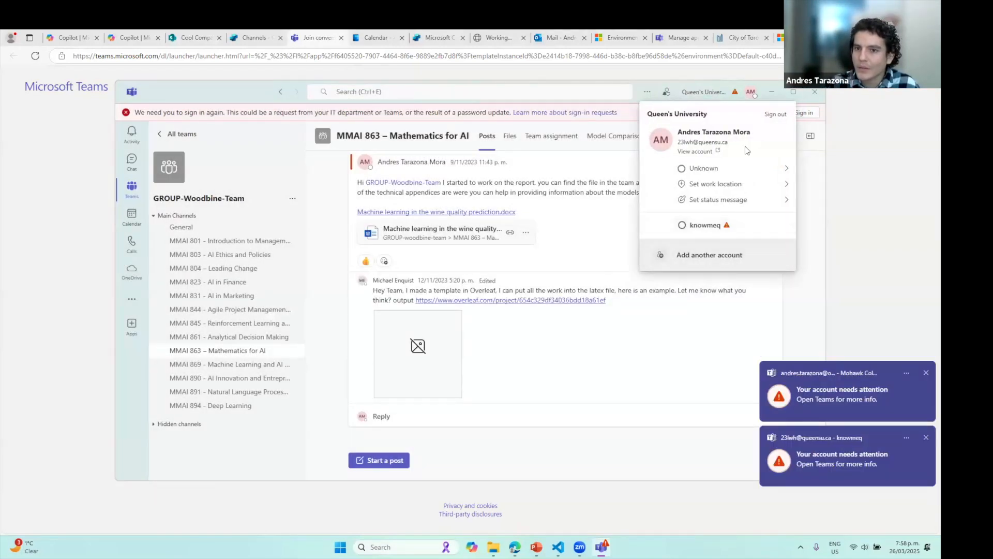
click(666, 91)
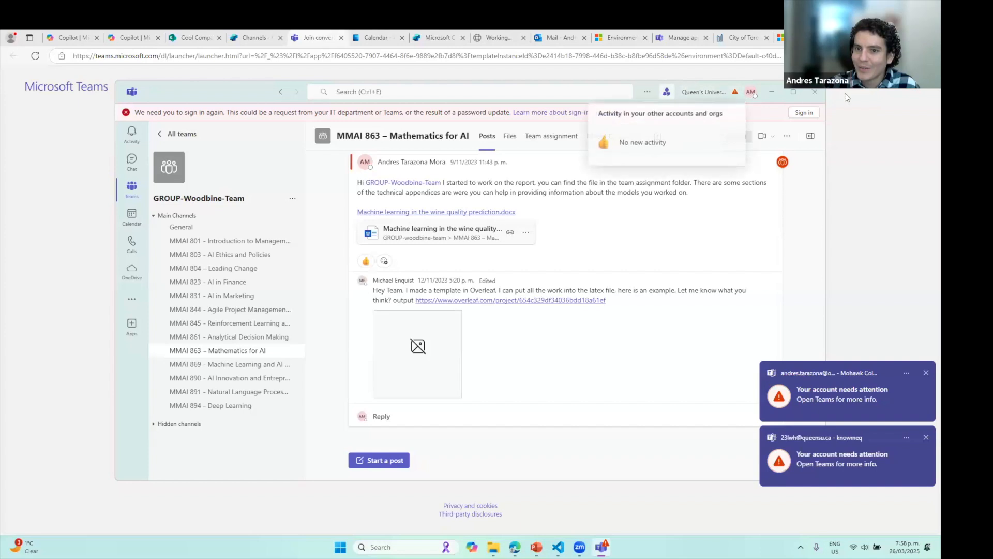
click(814, 95)
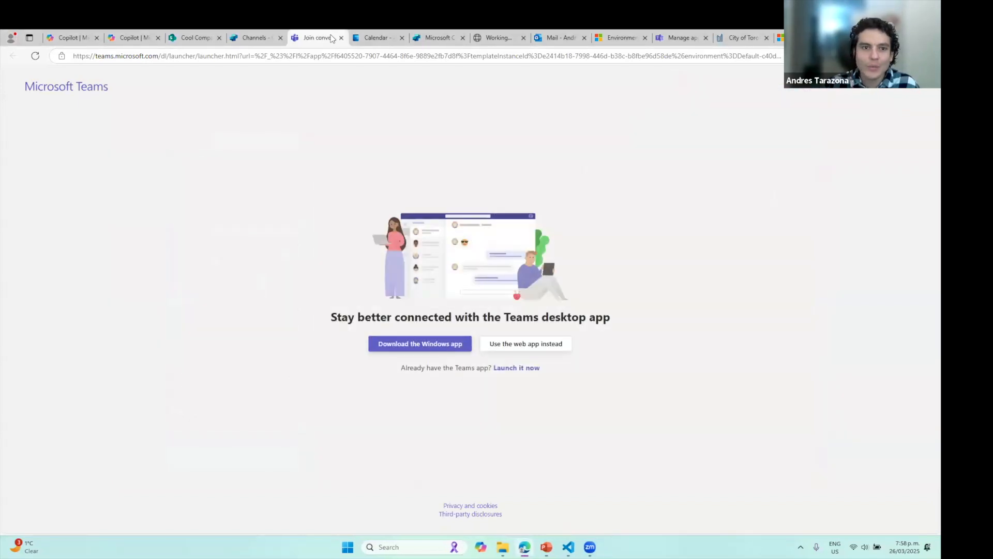
Continue in the Teams web app, add Cool Company Agent, and open it in Copilot
click(549, 347)
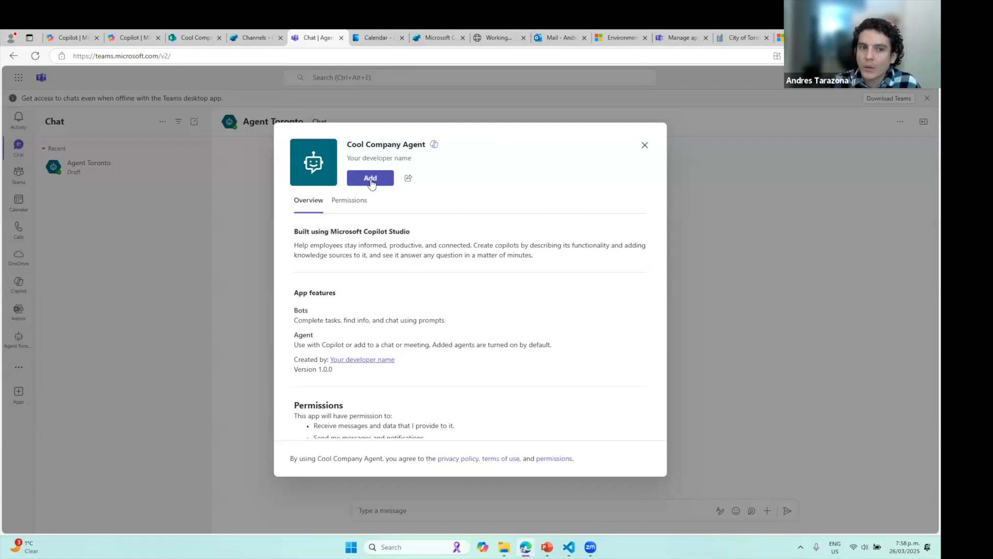
click(371, 181)
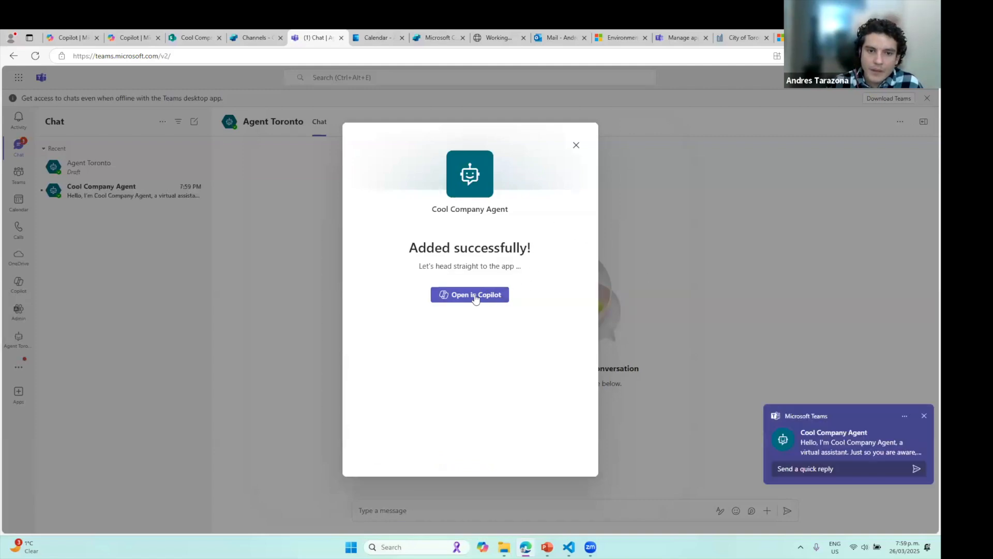
click(475, 296)
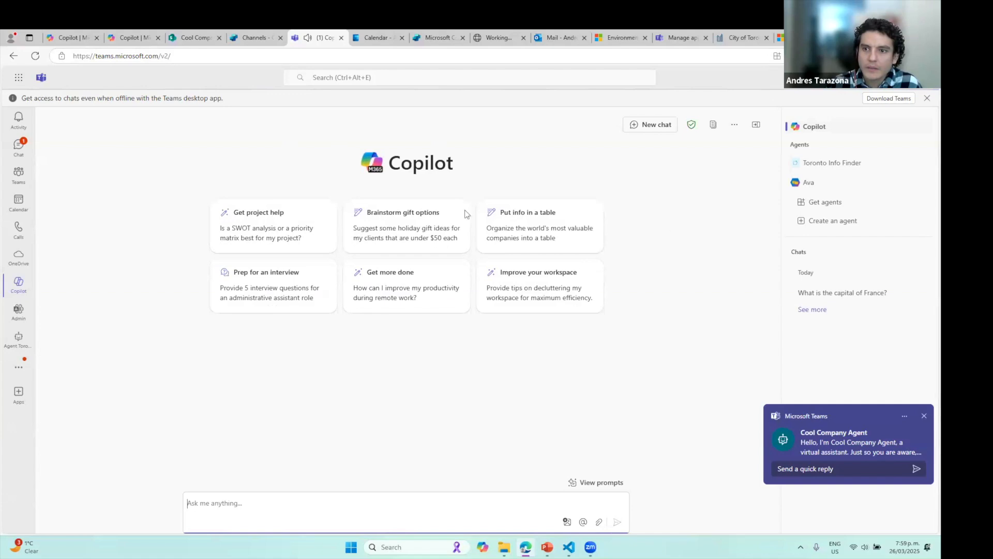
In the Cool Company Agent chat, send 'Get me information about Woodgrove college'
click(17, 148)
click(116, 194)
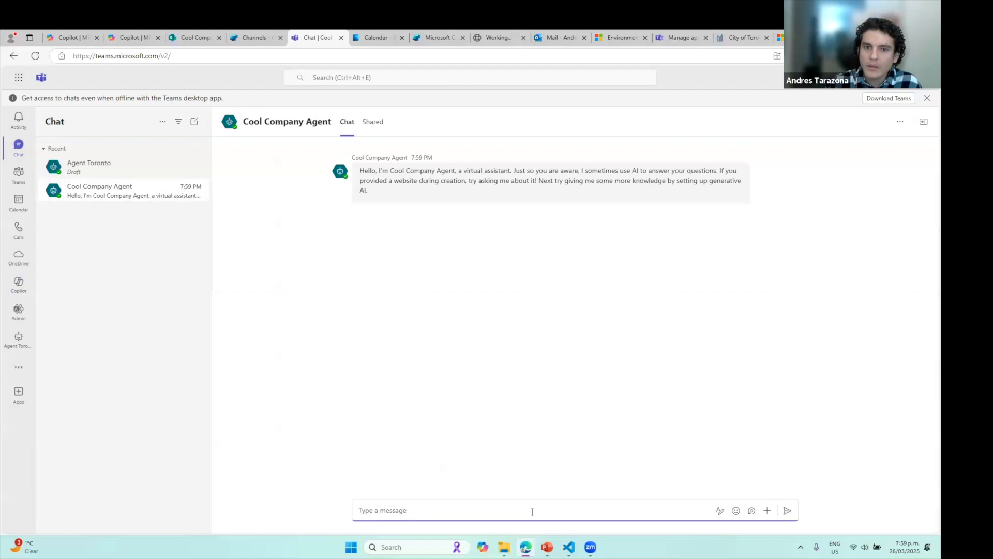
text(Get me infom)
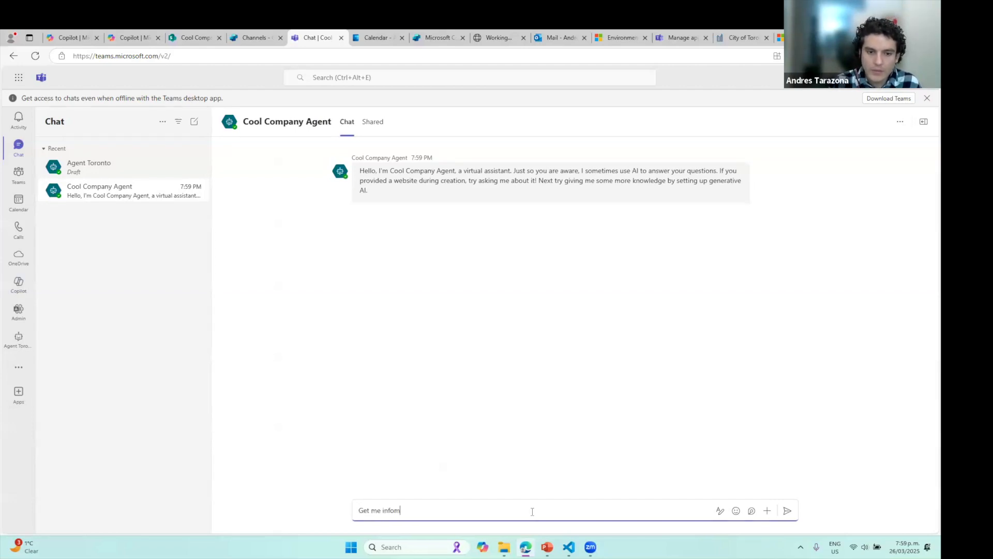
key(BackSpace)
text(rma)
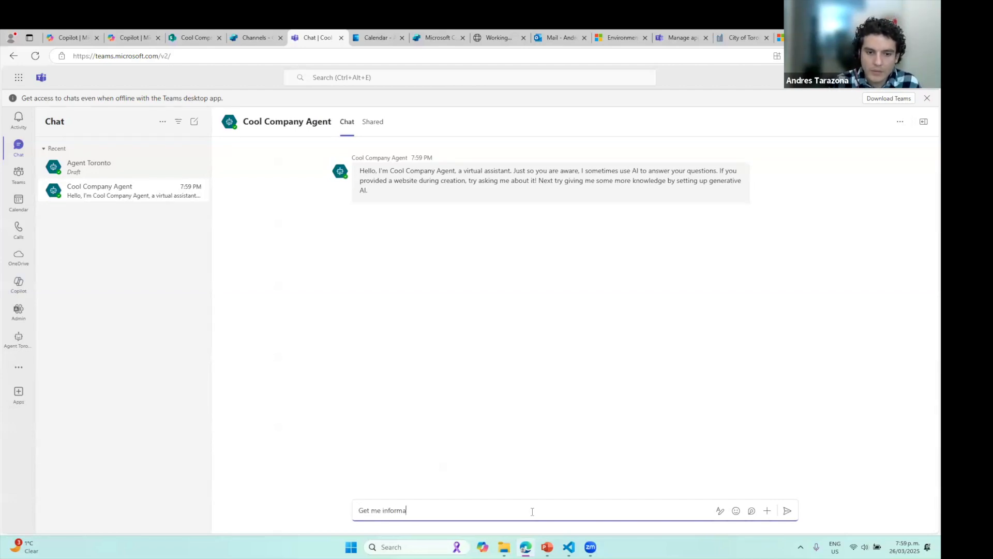
text(tion about Groo)
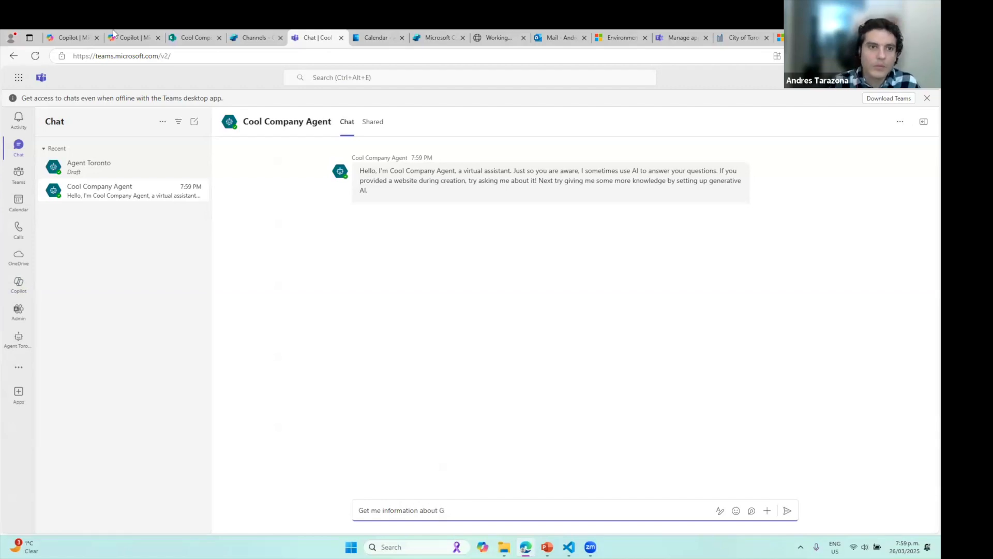
click(194, 37)
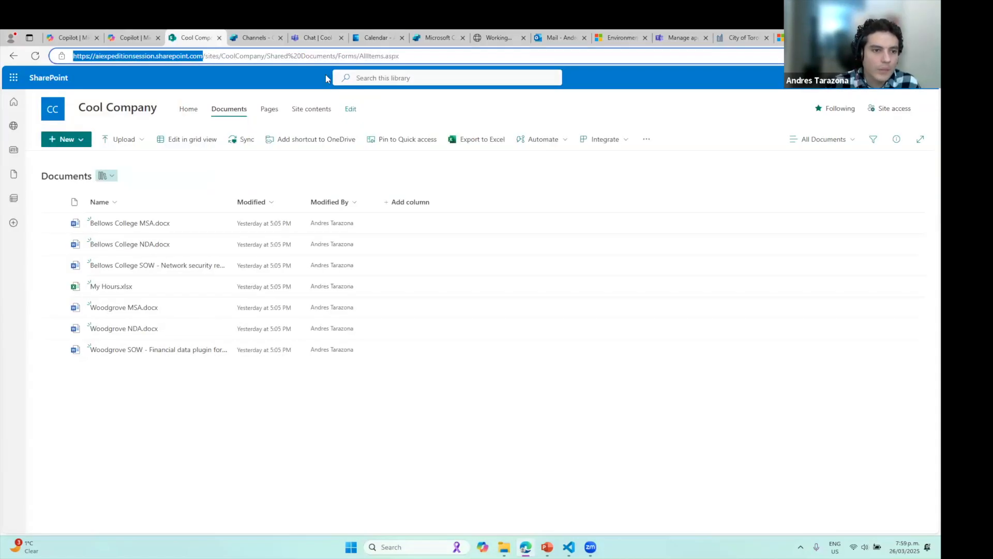
click(325, 36)
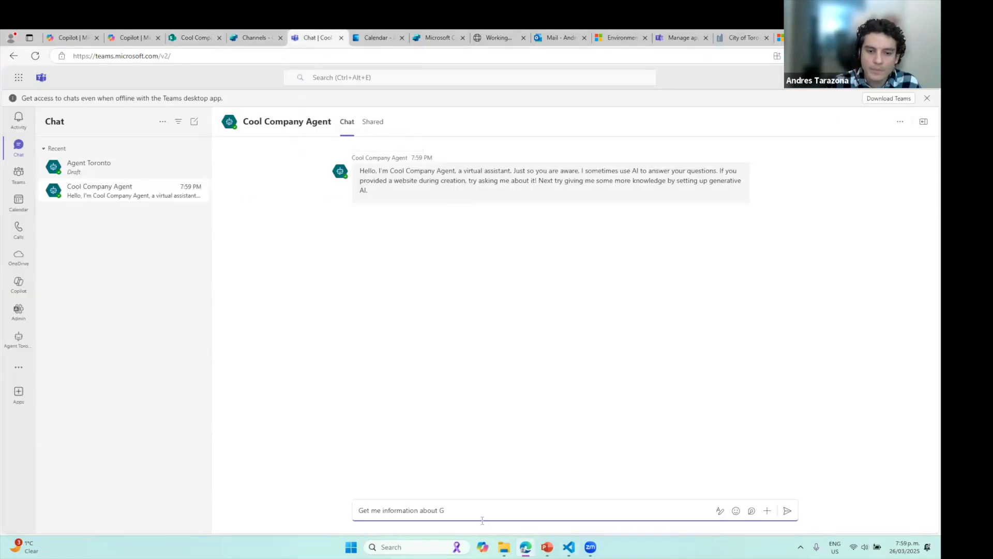
key(BackSpace)
text(Woodg)
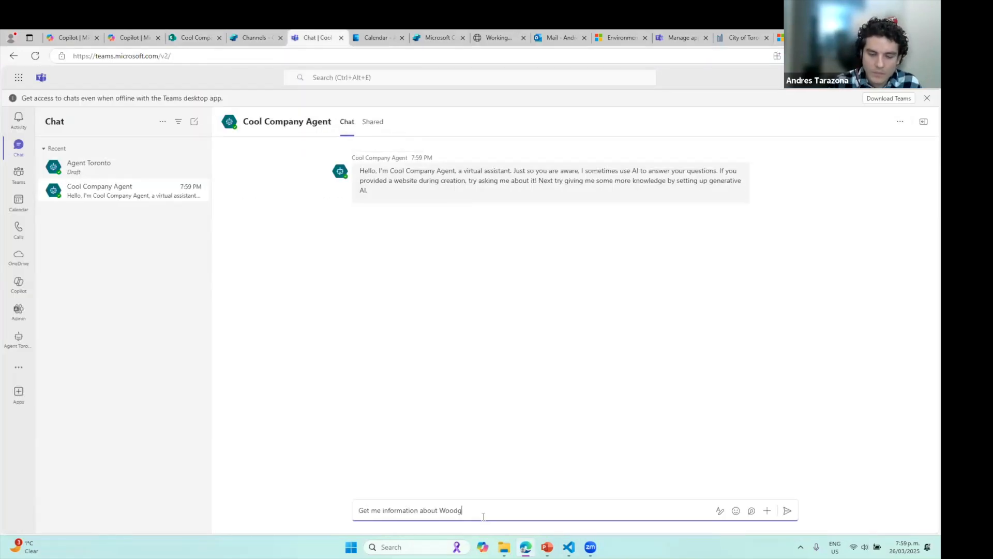
text(rove college)
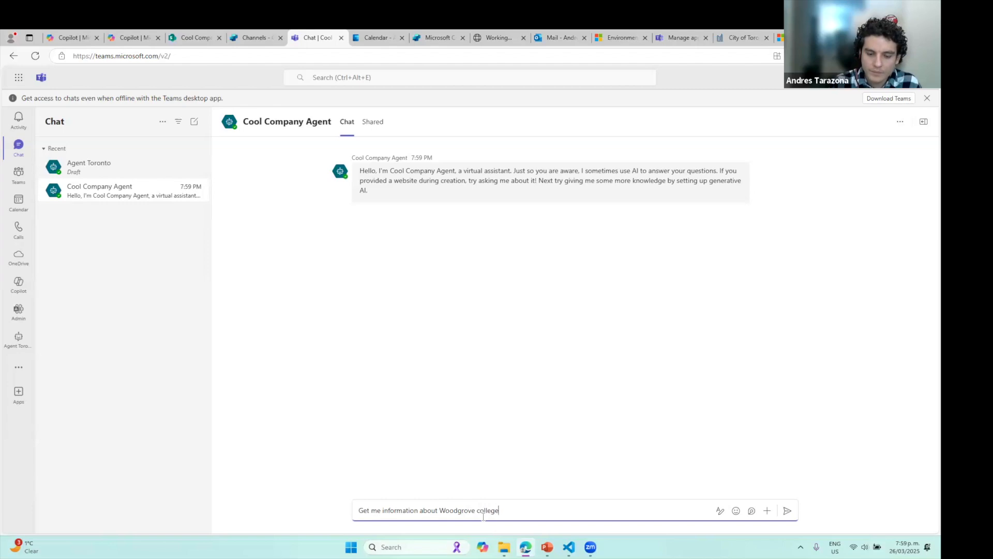
key(Return)
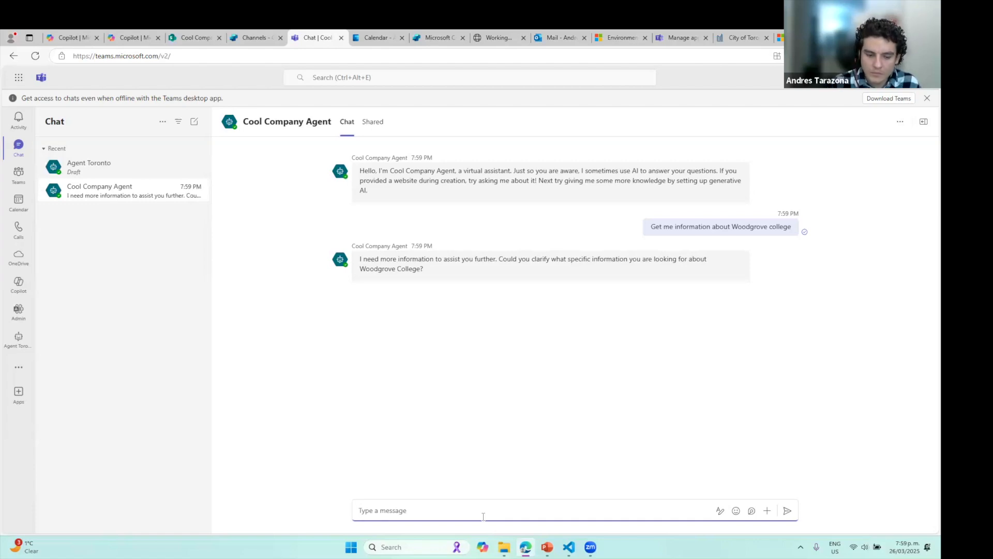
Send 'I need the address of Woodgrove college', then draft a Bellows question and check SharePoint
text(I need th)
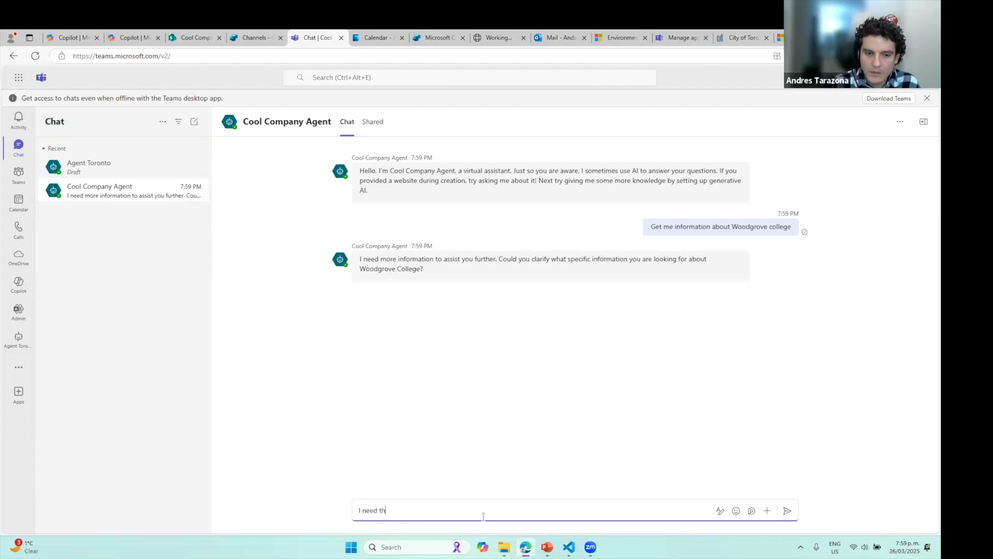
text(e address of Woo)
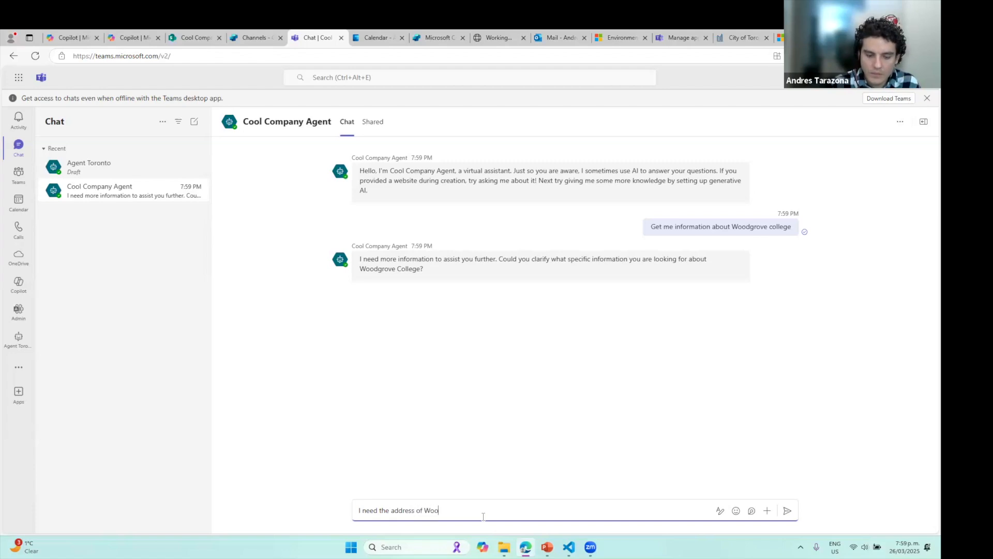
text(dgrove college)
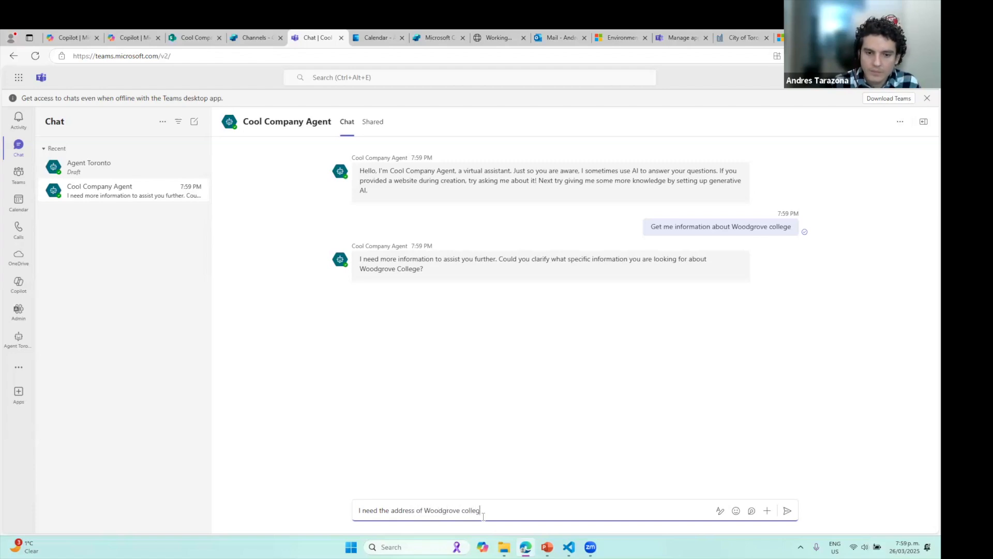
key(Return)
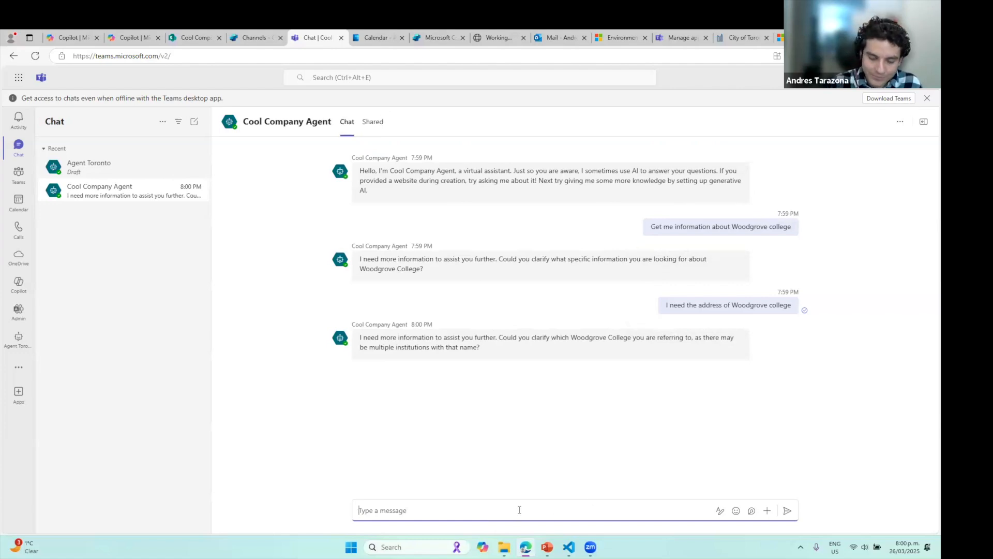
text(GEt)
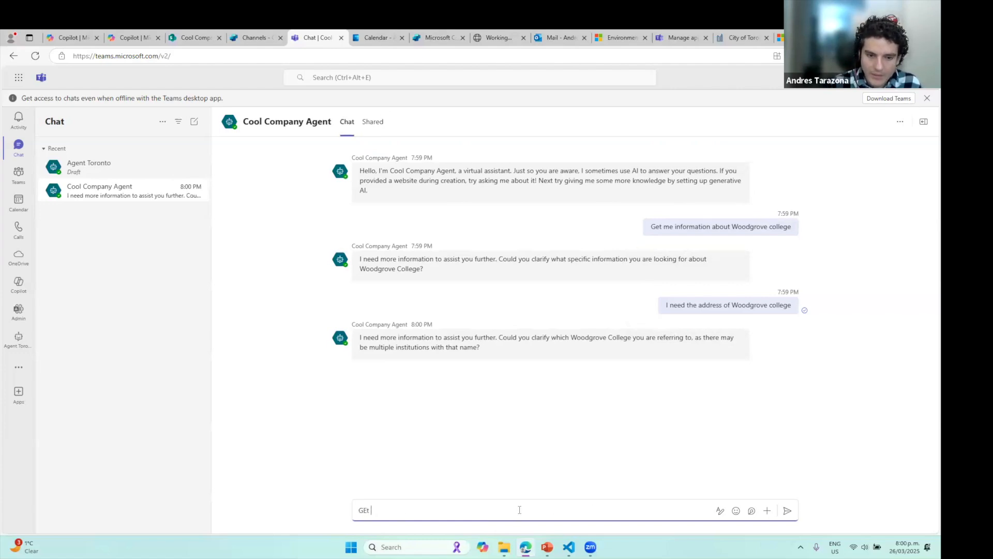
text( infrmation abou)
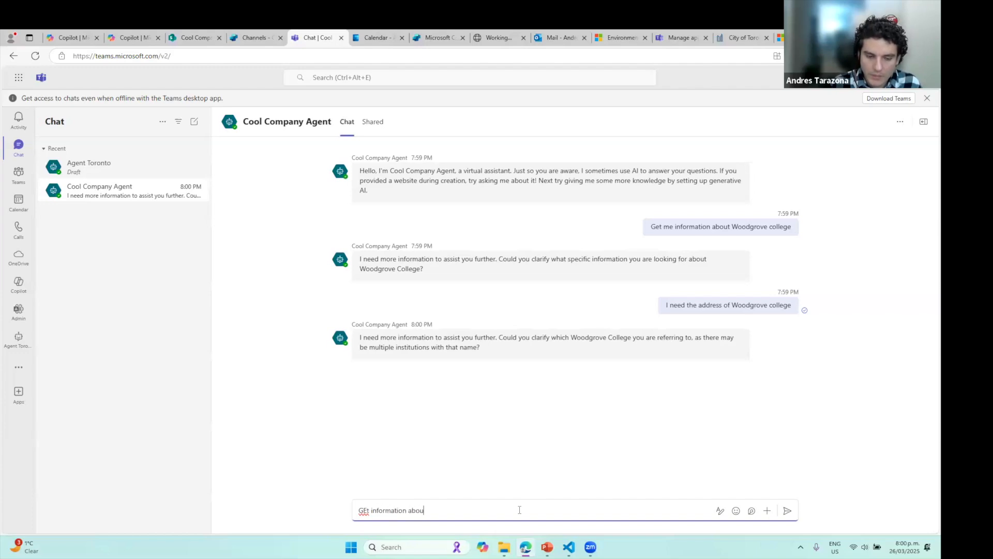
text(t the Bell)
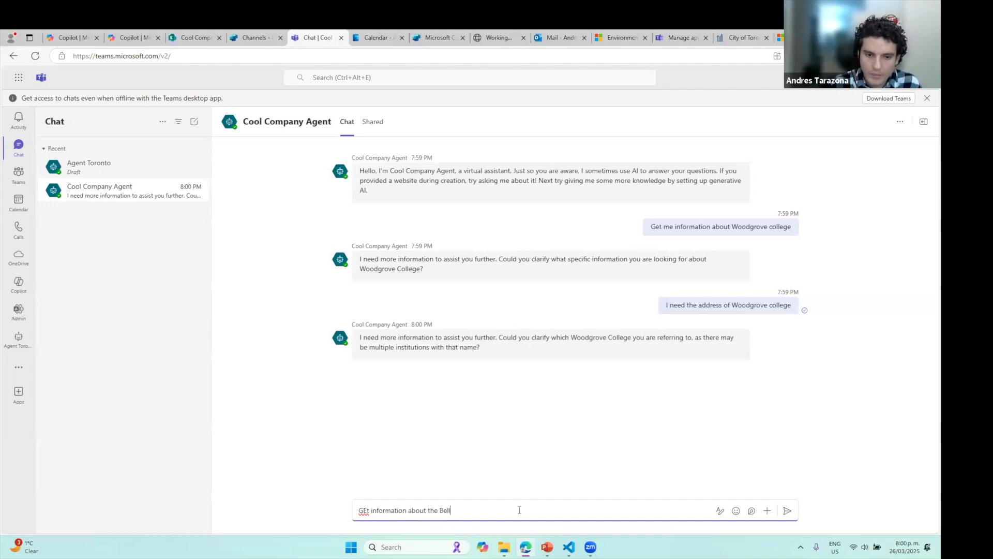
text(wod)
key(BackSpace)
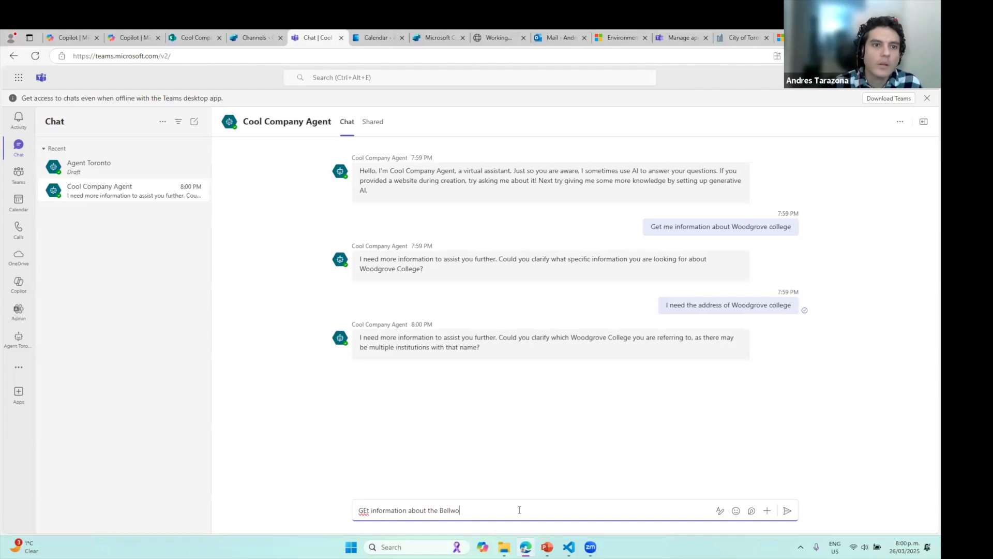
click(197, 38)
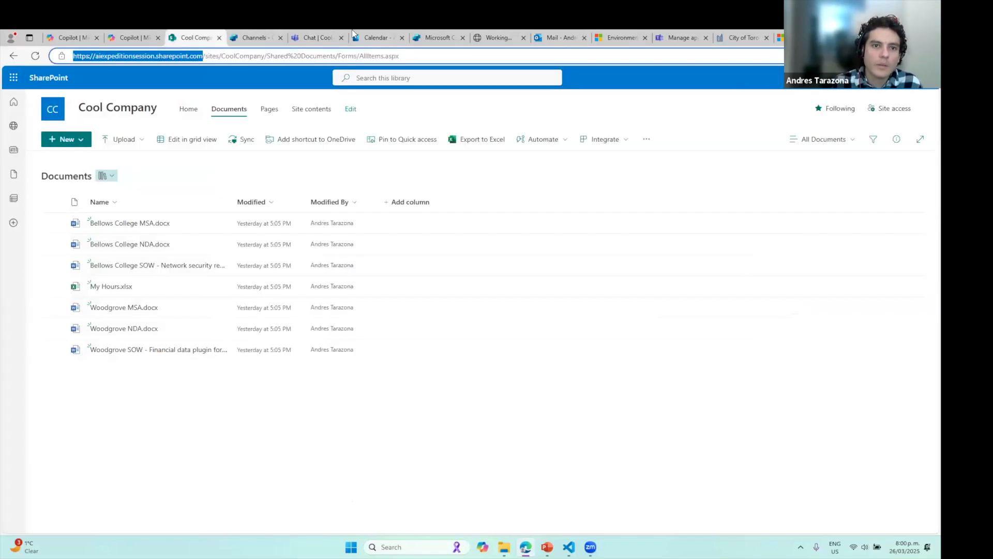
Correct the draft to 'GEt information about the Bellows college' and send it to the agent
click(309, 36)
key(BackSpace)
key(BackSpace)
text(ows college)
key(Return)
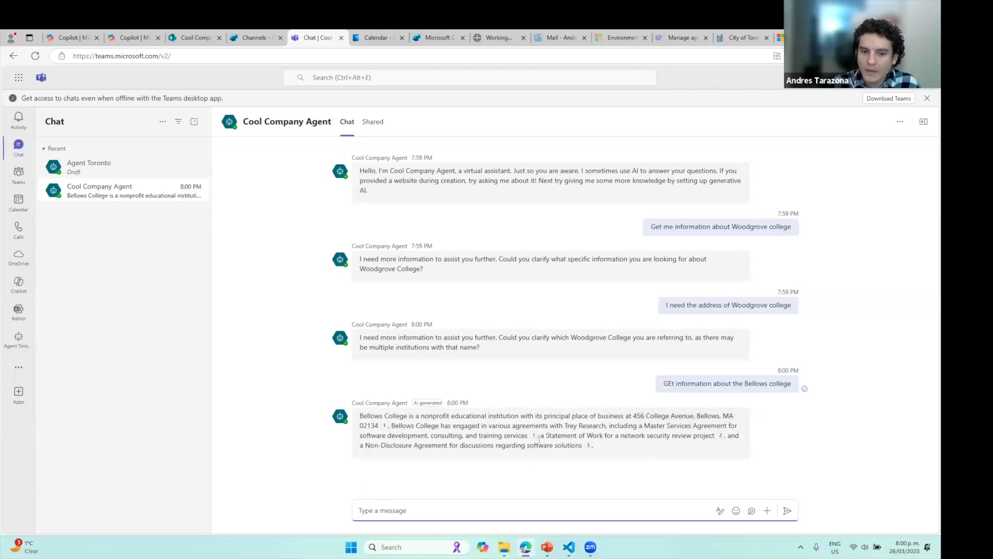
Open the cited Bellows College MSA document from the agent's answer
mouse_move(533, 435)
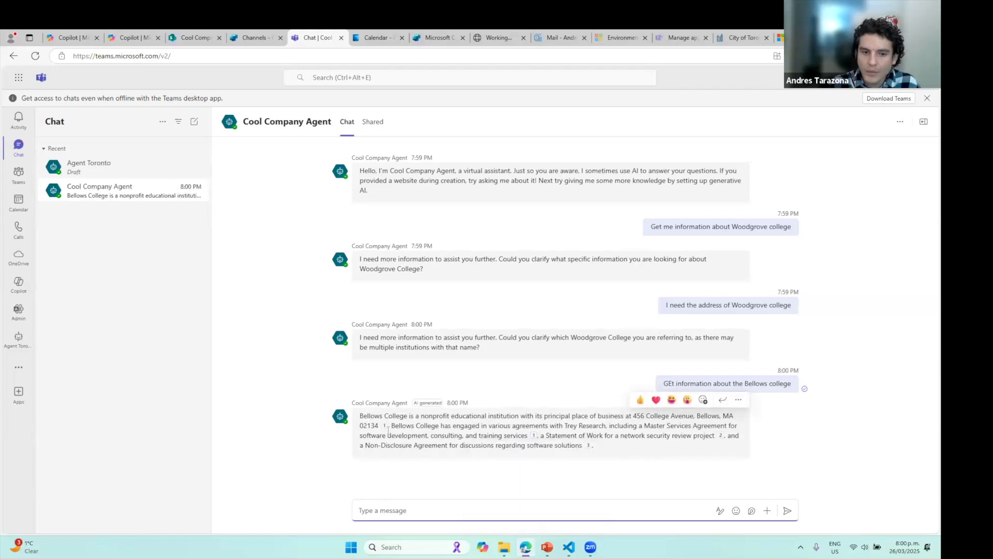
mouse_move(385, 427)
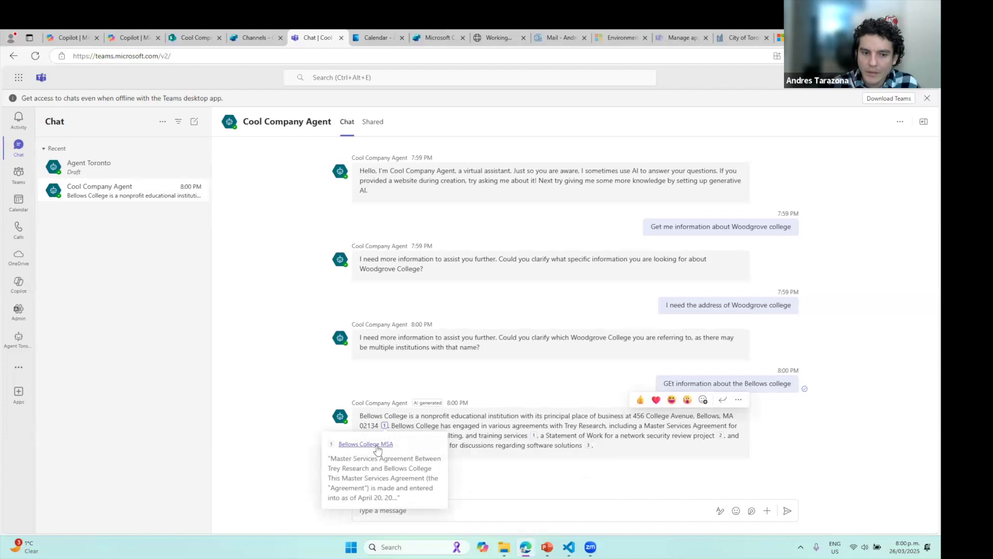
click(374, 446)
click(518, 136)
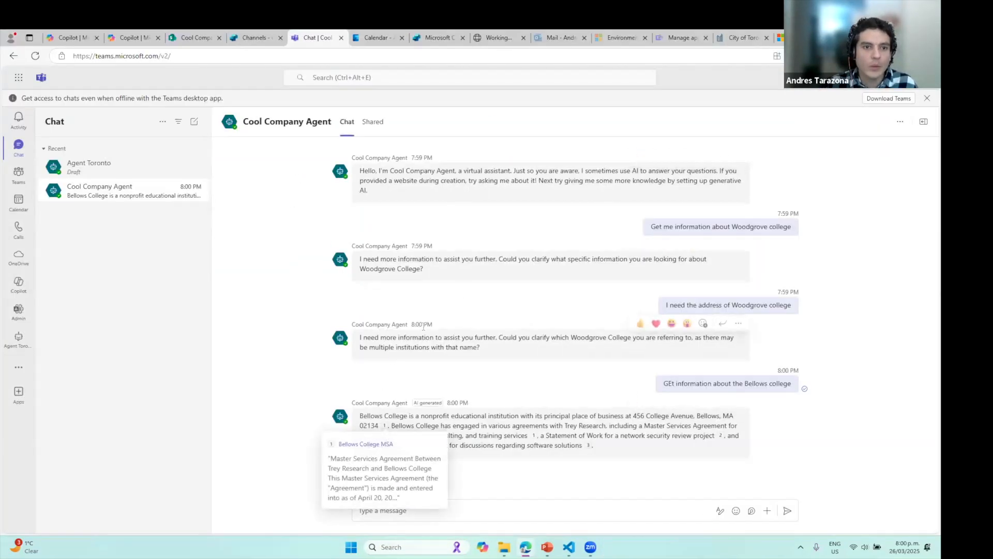
Send 'Create a meeting for next wednesday at 1PM at Bellows College' to the agent
click(468, 501)
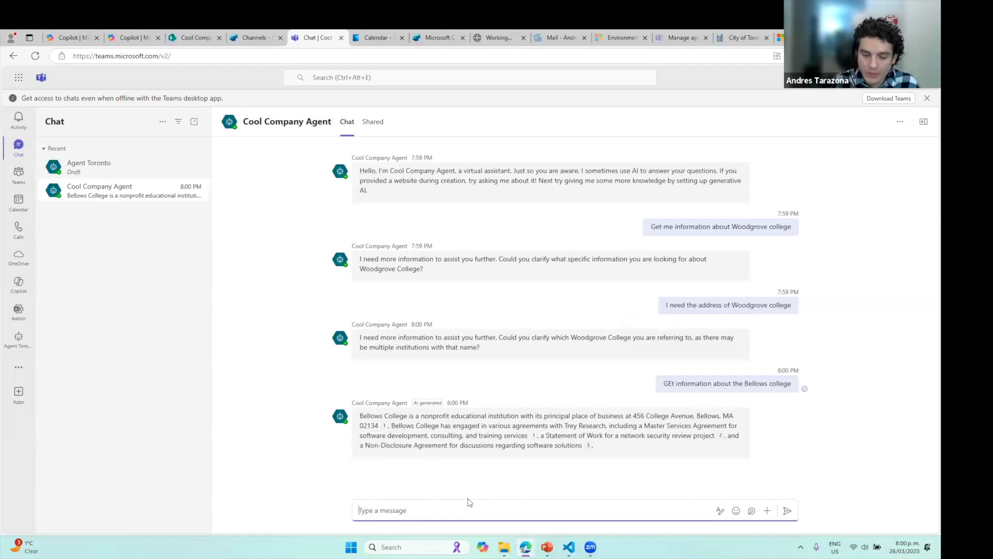
text(Create a meeting for next)
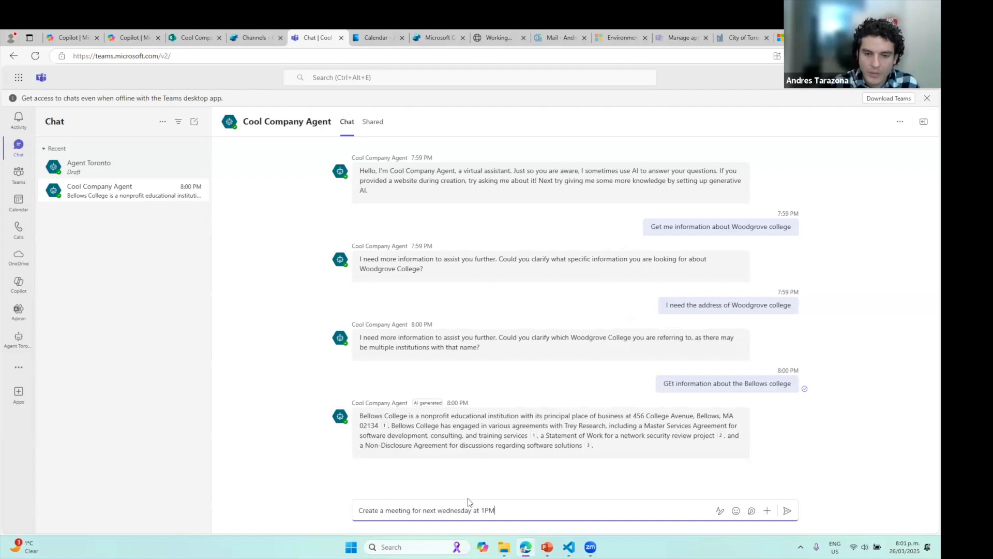
text(wednesday at 1PM at )
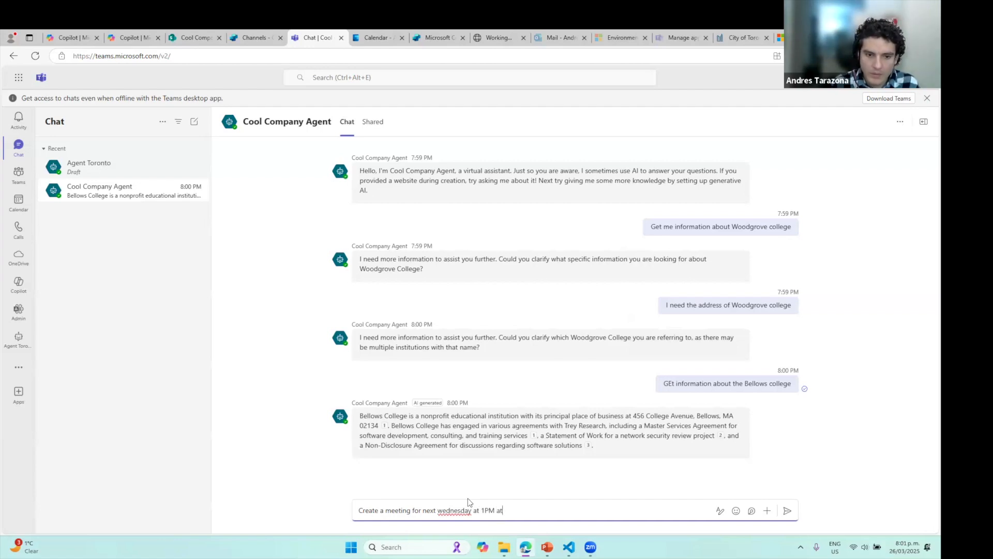
text(Bellow)
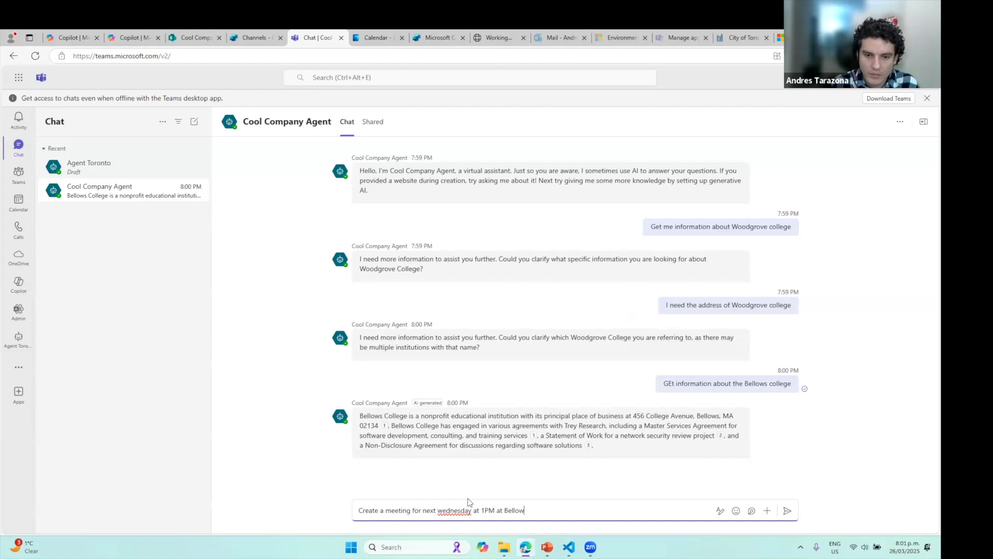
text(s College)
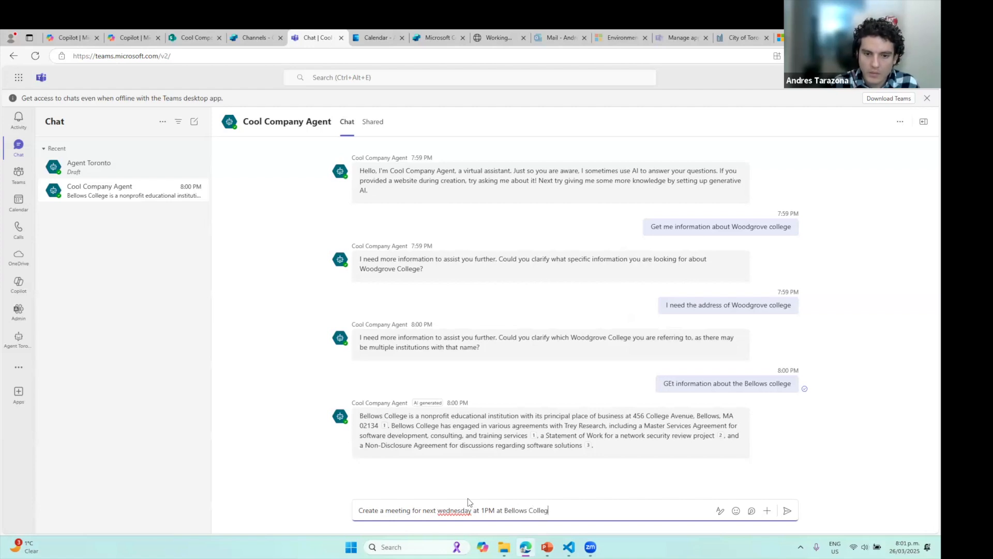
key(Return)
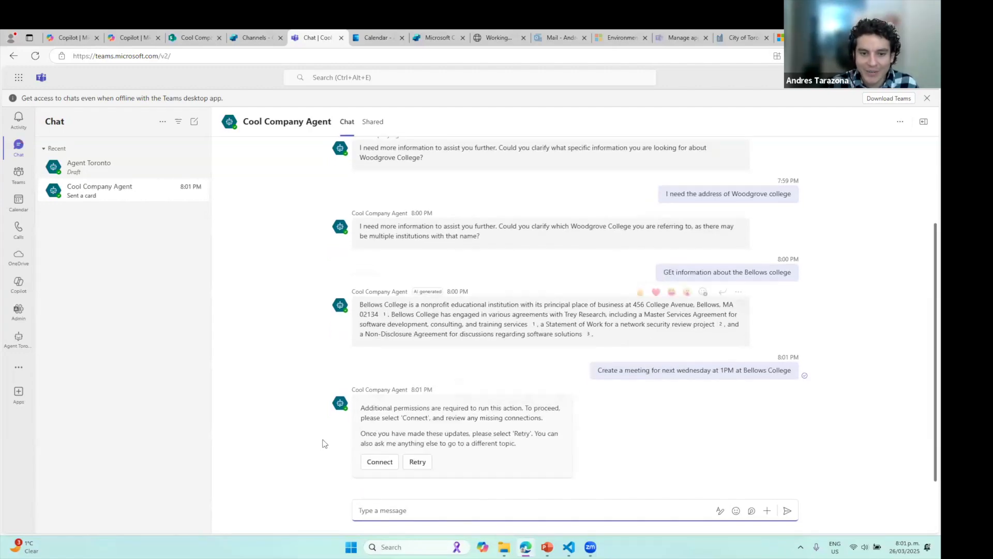
Connect the missing Office 365 Outlook connection for the agent
click(383, 465)
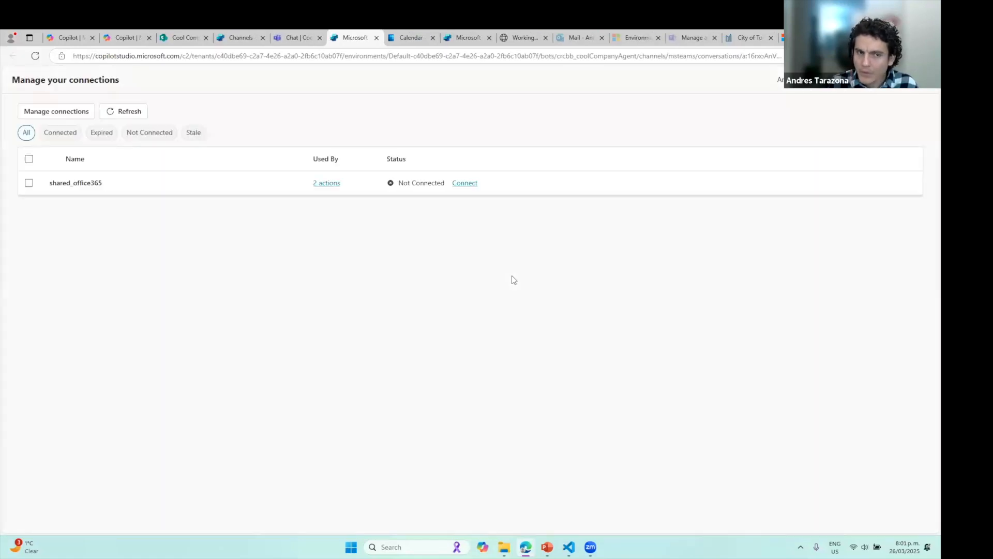
click(465, 183)
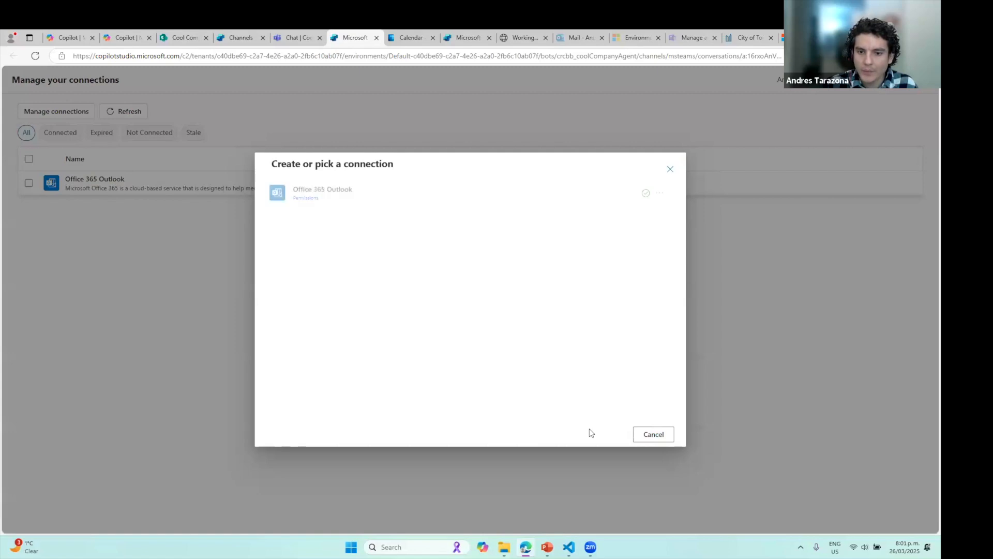
click(604, 433)
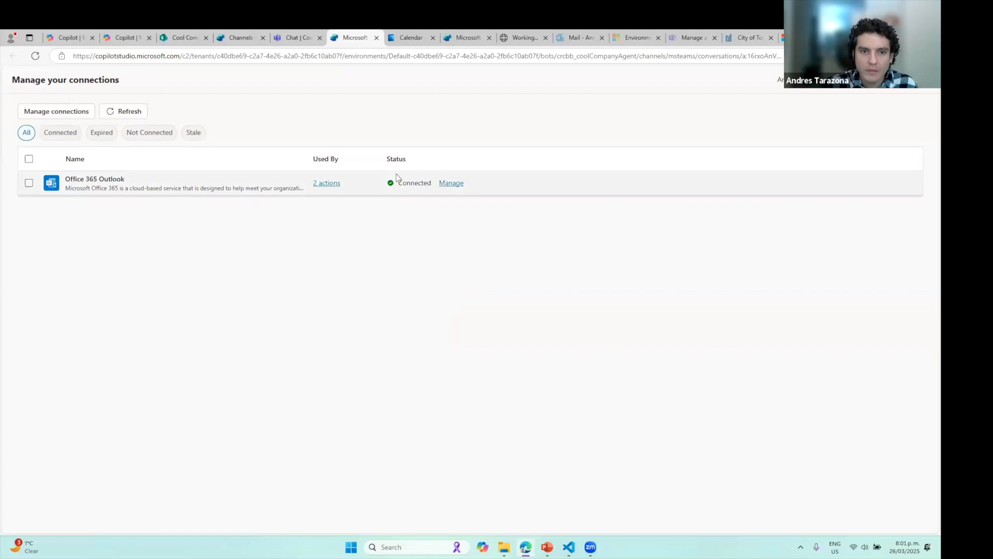
Retry the meeting request, confirm Outlook shows connected, and select the scheduled-meeting confirmation
key(ctrl+shift+Tab)
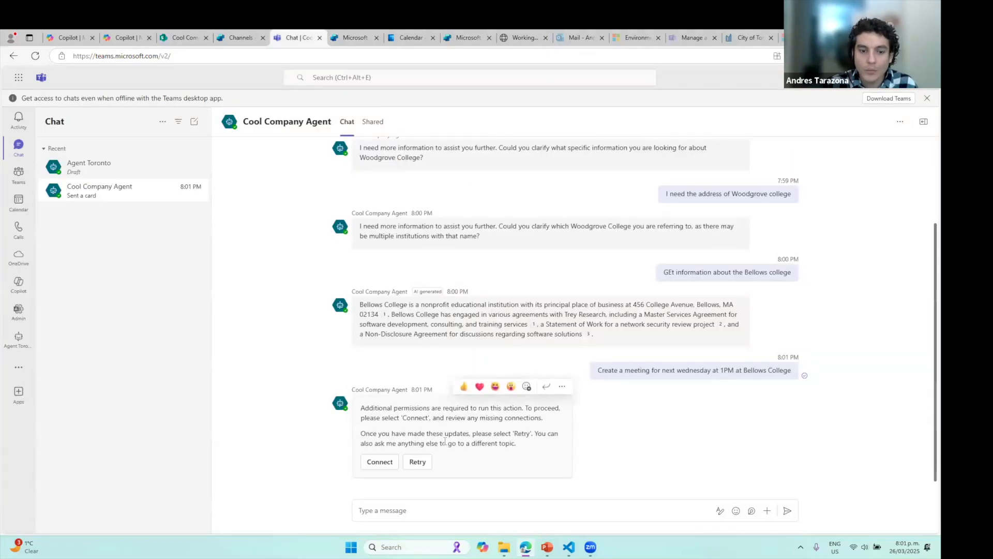
click(416, 461)
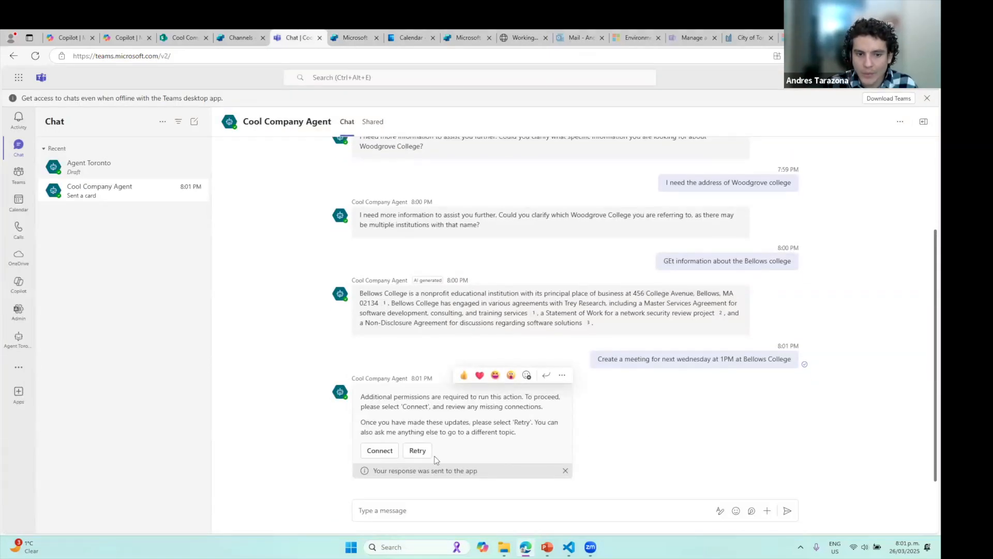
click(359, 34)
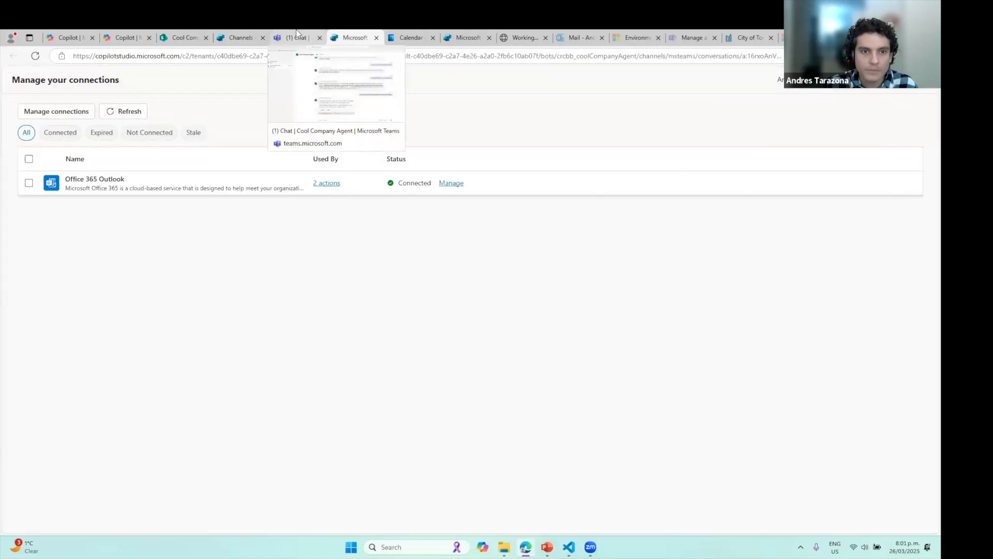
click(298, 32)
drag(456, 471, 363, 459)
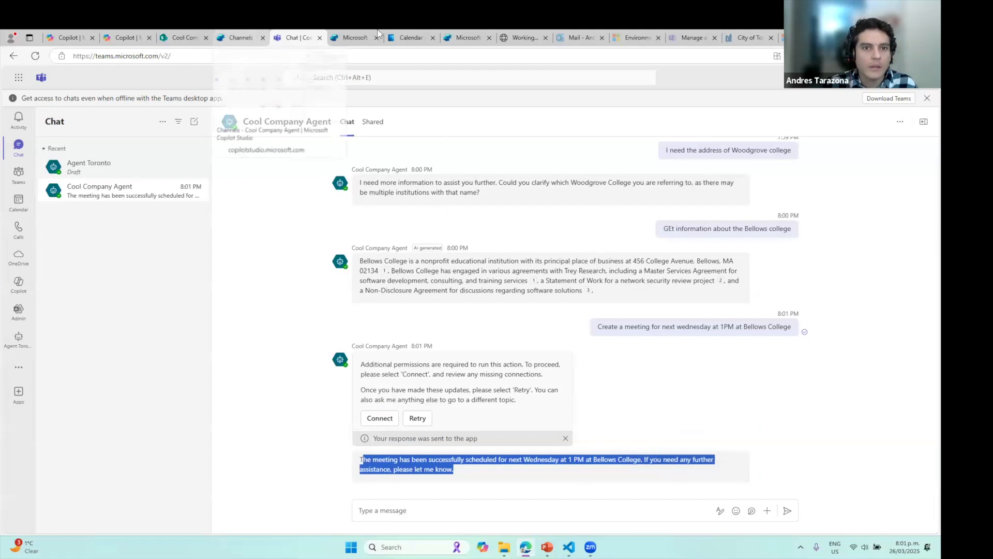
Confirm the Outlook calendar shows Meeting at Bellows College on Wednesday April 2, 1–2 PM, then return to Channels
click(408, 32)
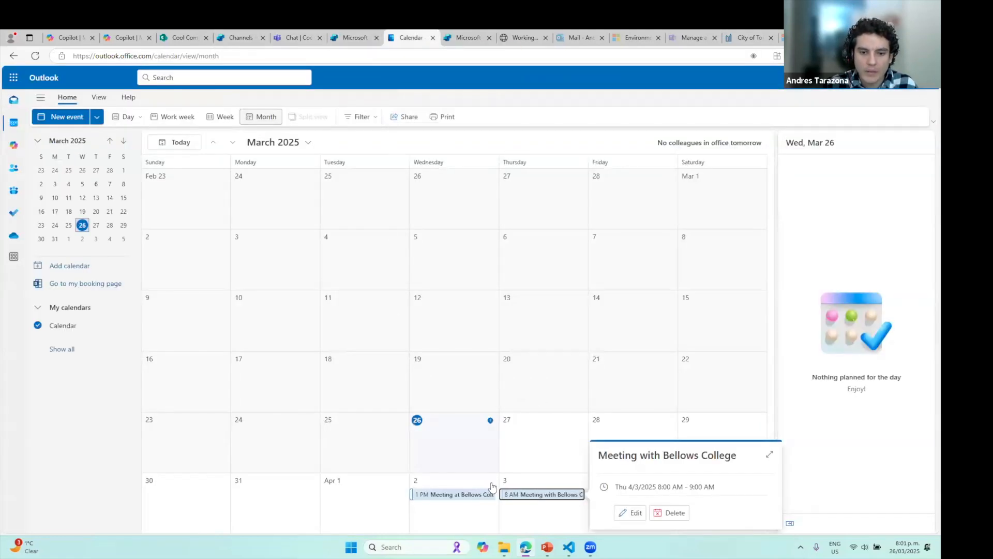
click(465, 497)
click(465, 495)
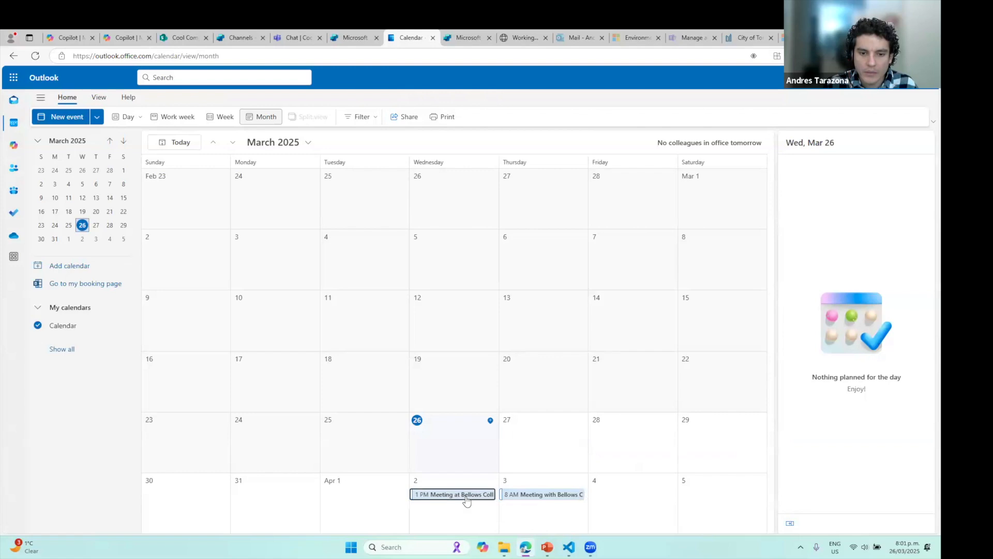
click(682, 457)
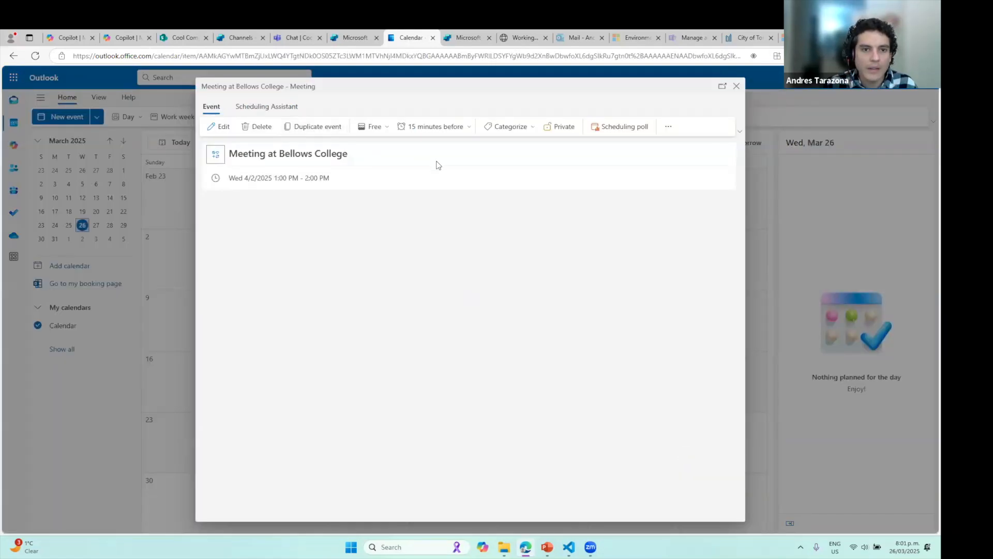
click(248, 37)
click(921, 99)
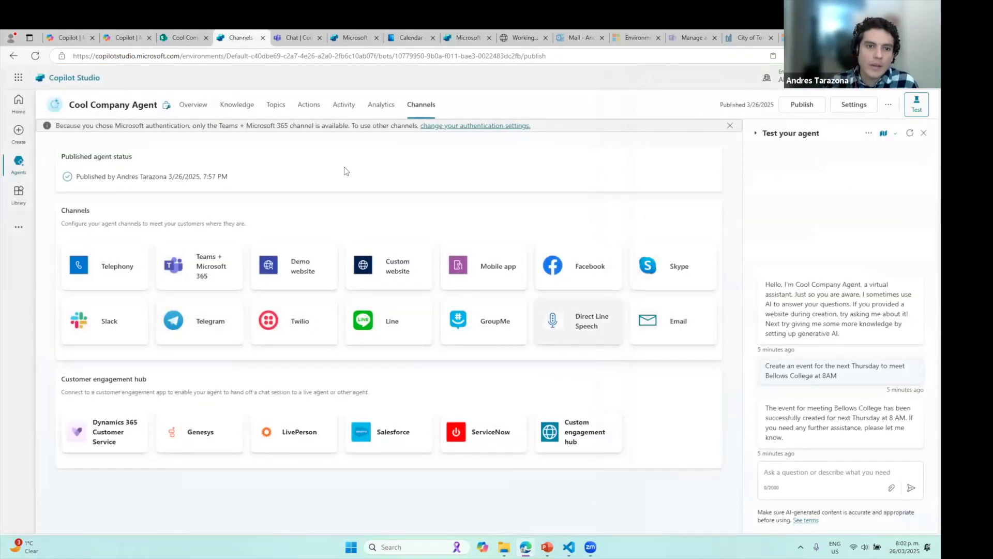
Scroll through the Create new client topic's questions, then return to the Create event and Get calendars actions
click(309, 105)
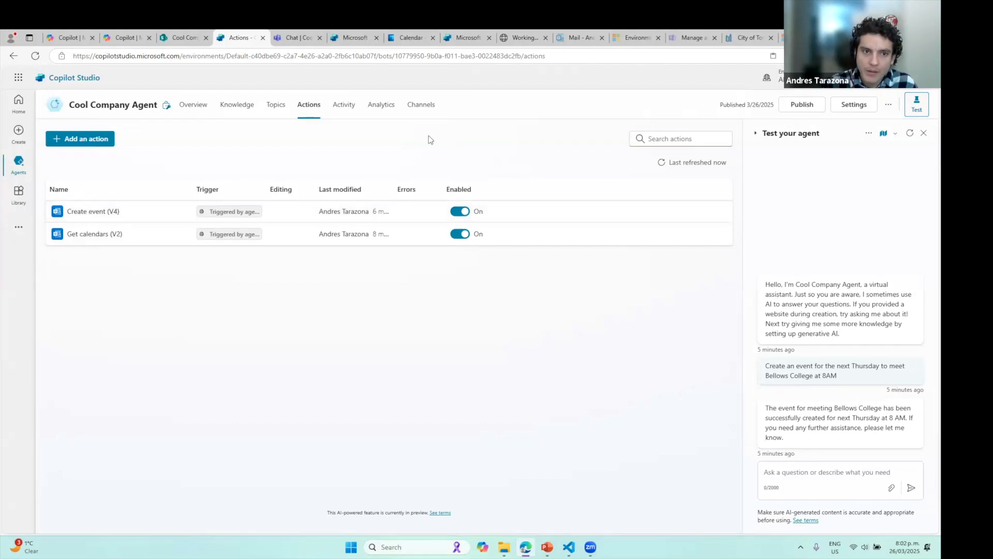
click(276, 107)
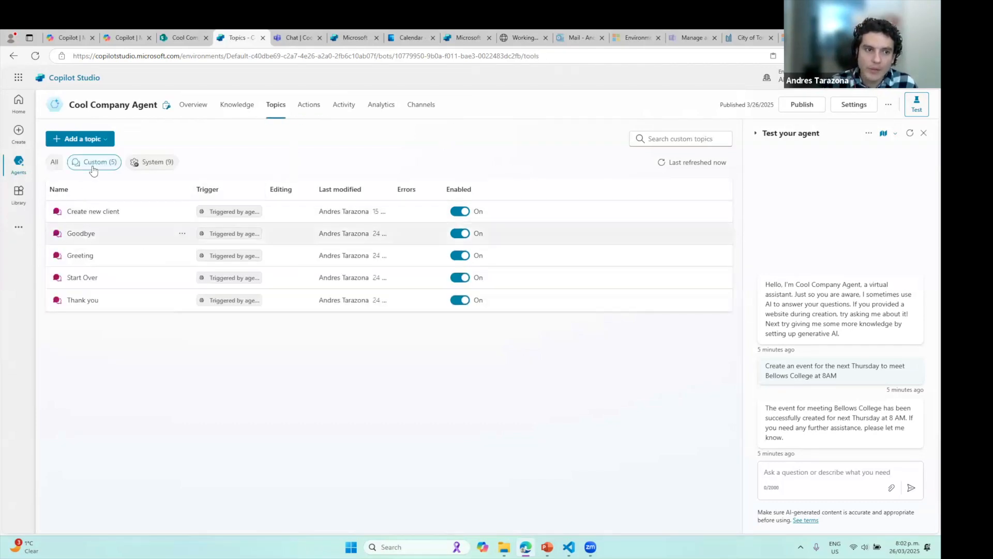
click(93, 212)
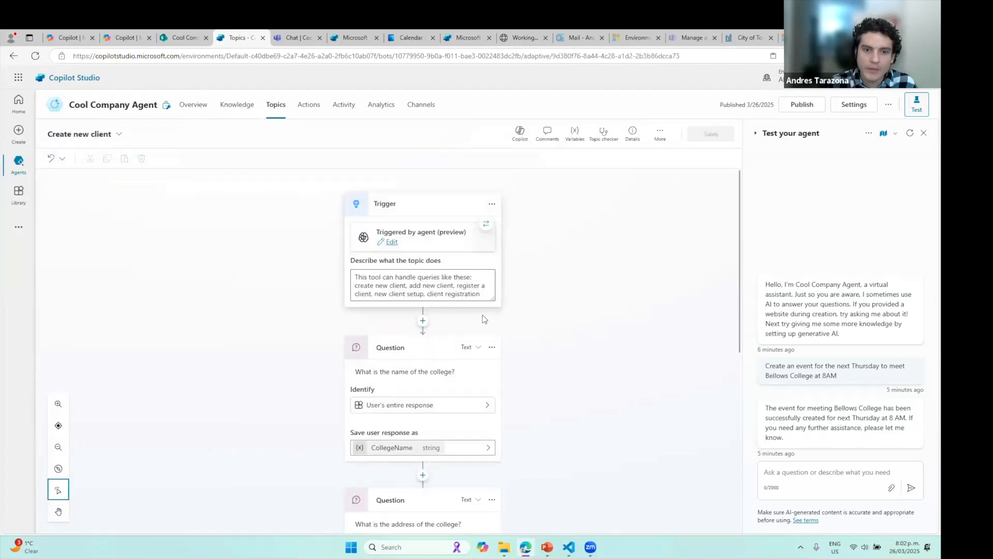
scroll(383, 309, down, 1)
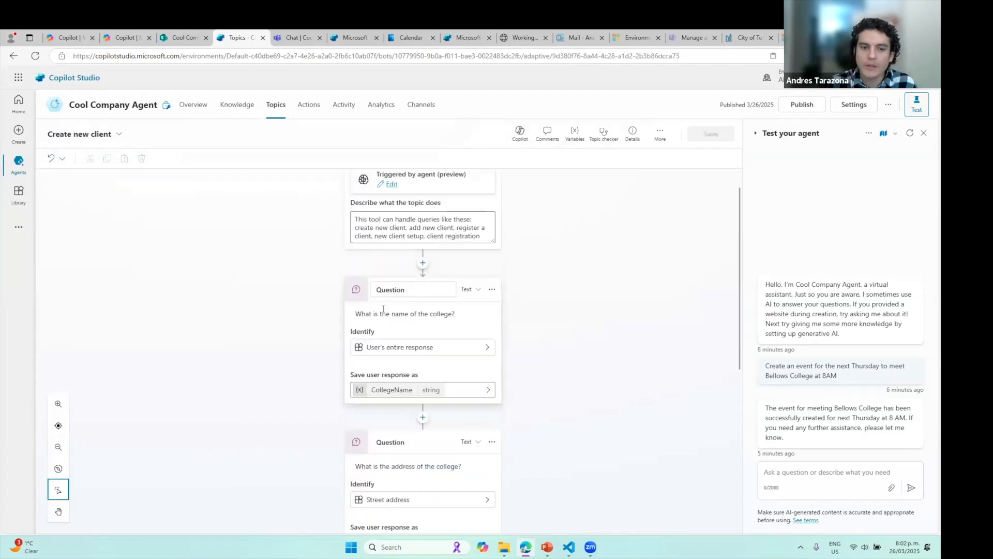
scroll(384, 308, down, 2)
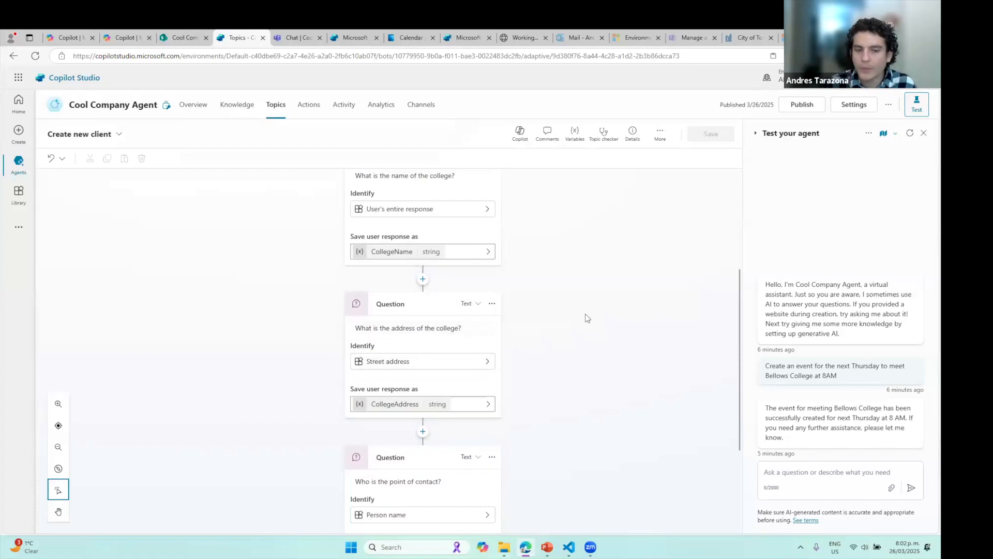
scroll(583, 311, up, 3)
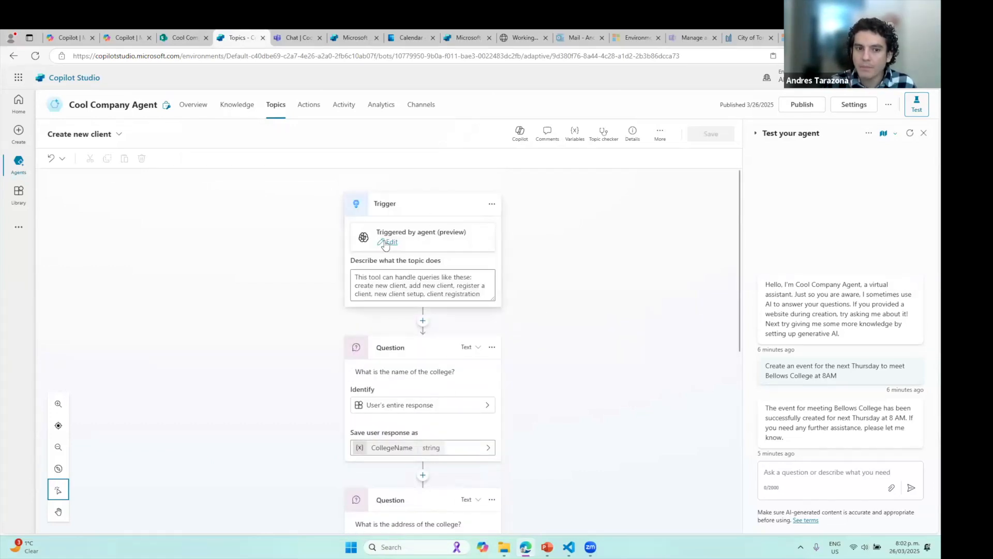
click(309, 105)
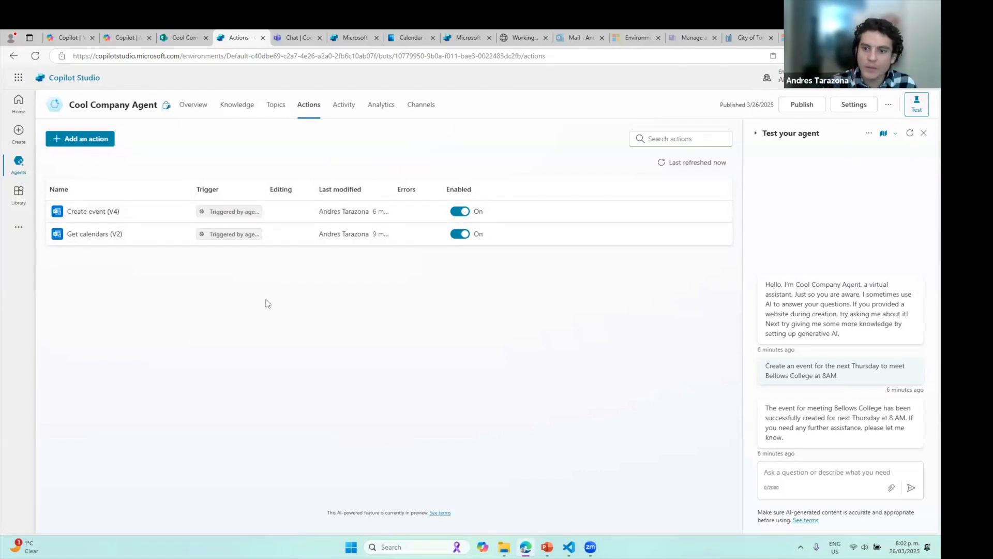
click(817, 479)
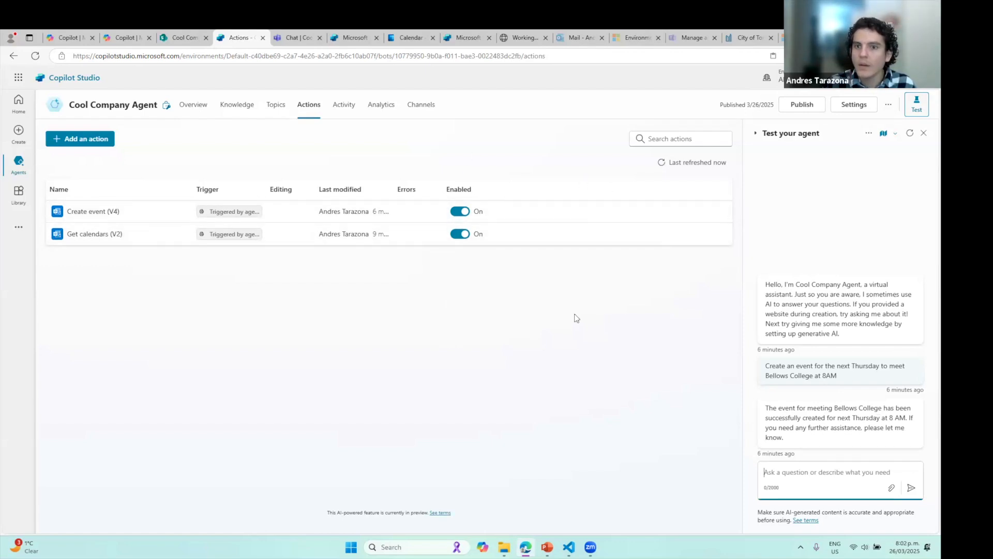
Show slide 17 References in PowerPoint and highlight the User Story Creation (Ava) agent line
click(547, 546)
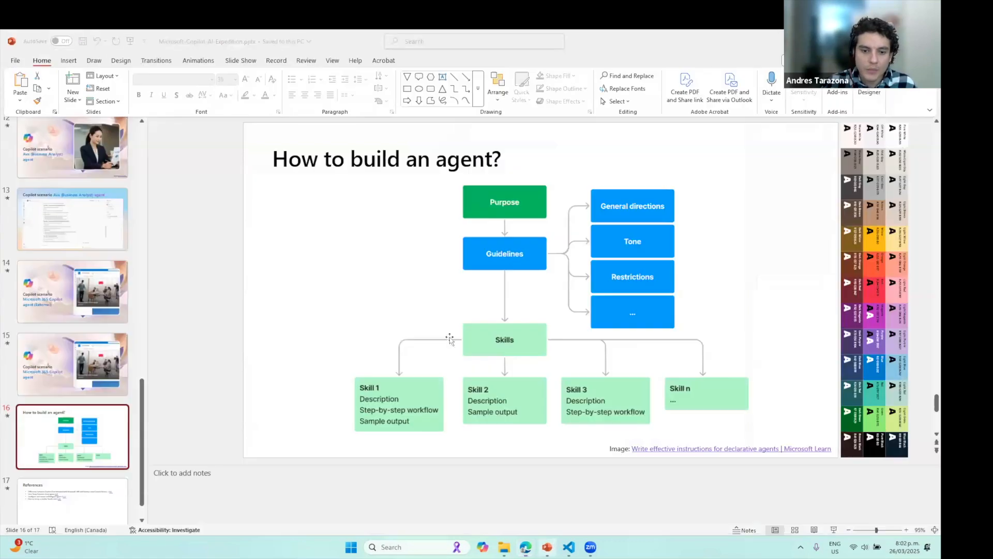
scroll(99, 414, down, 1)
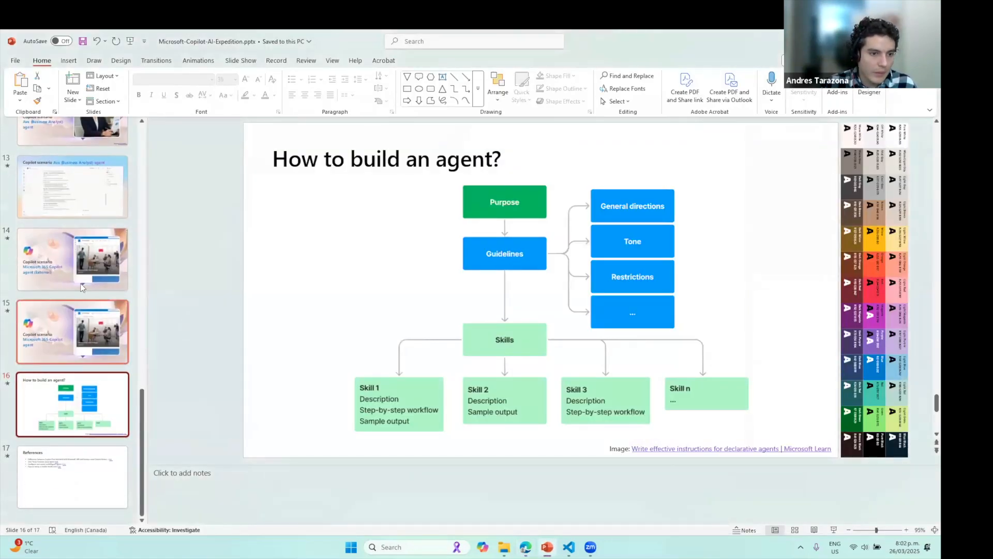
click(90, 481)
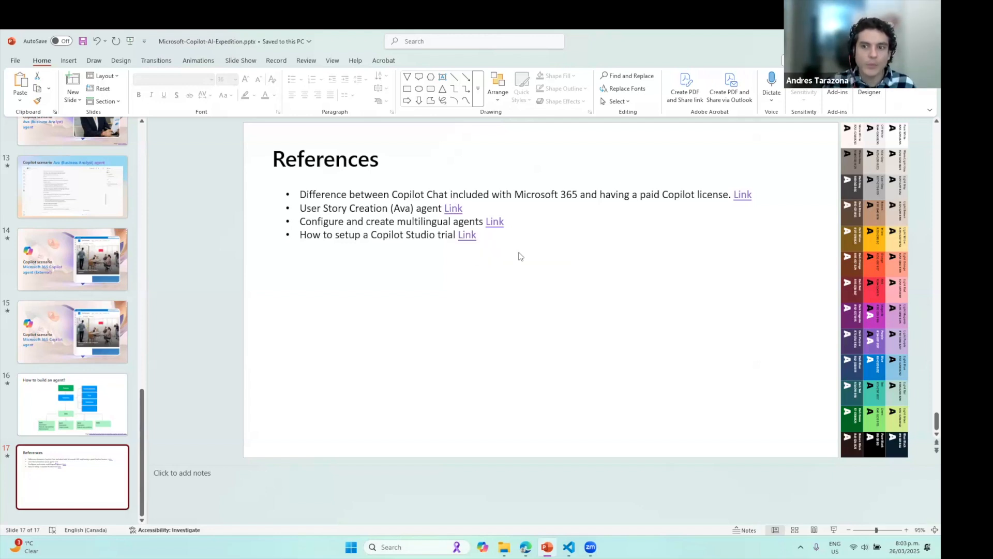
drag(332, 210, 444, 208)
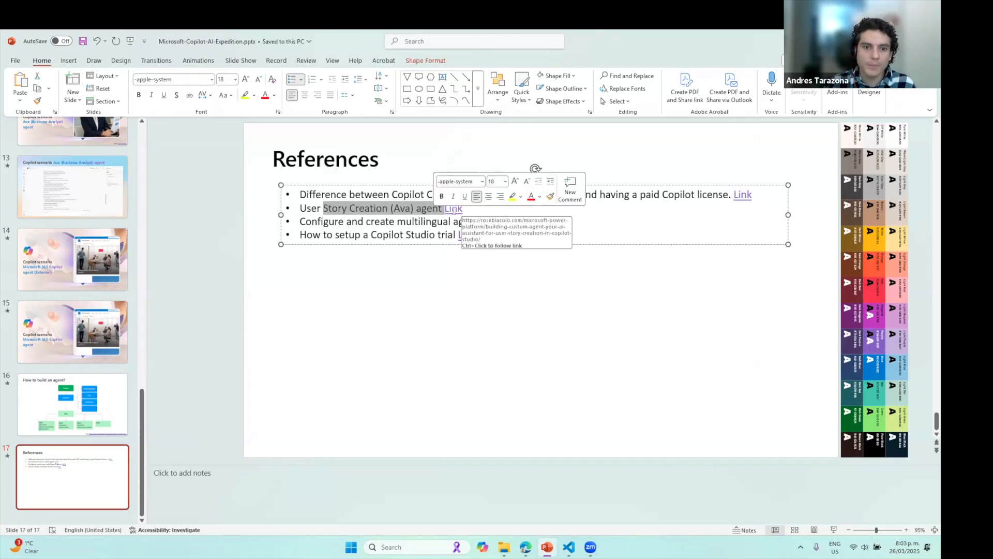
click(453, 209)
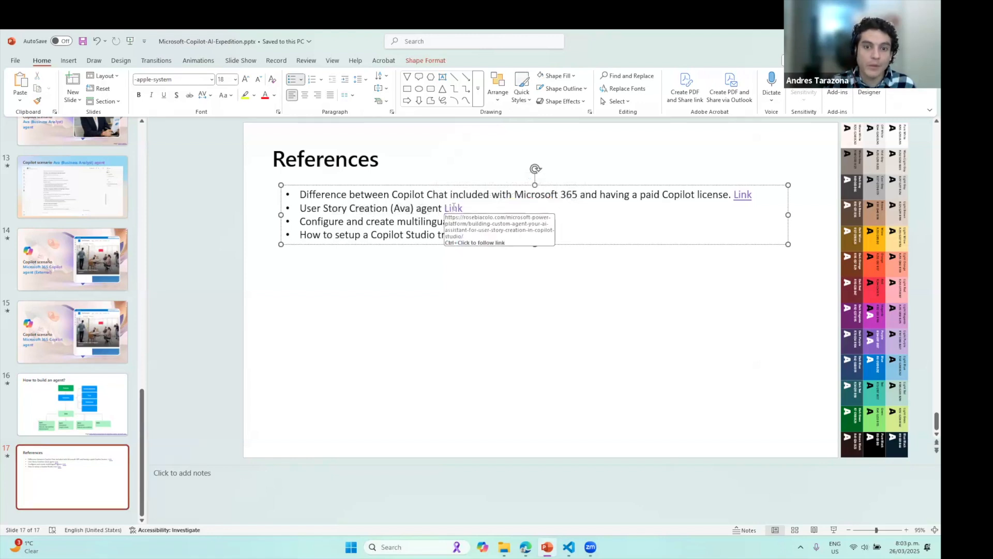
drag(303, 208, 443, 209)
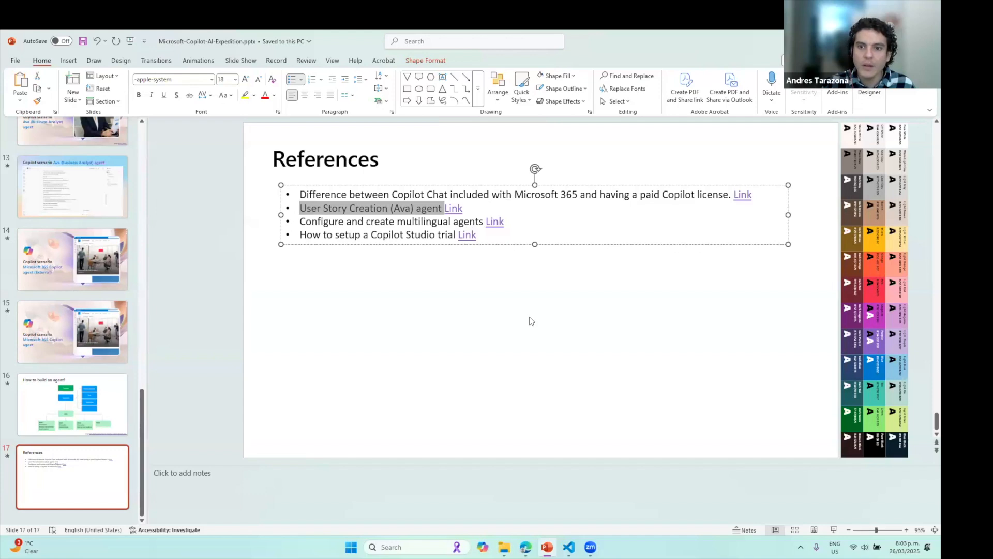
Glance at the Agent.txt instructions in VS Code, then bring back the Copilot Studio browser
click(569, 547)
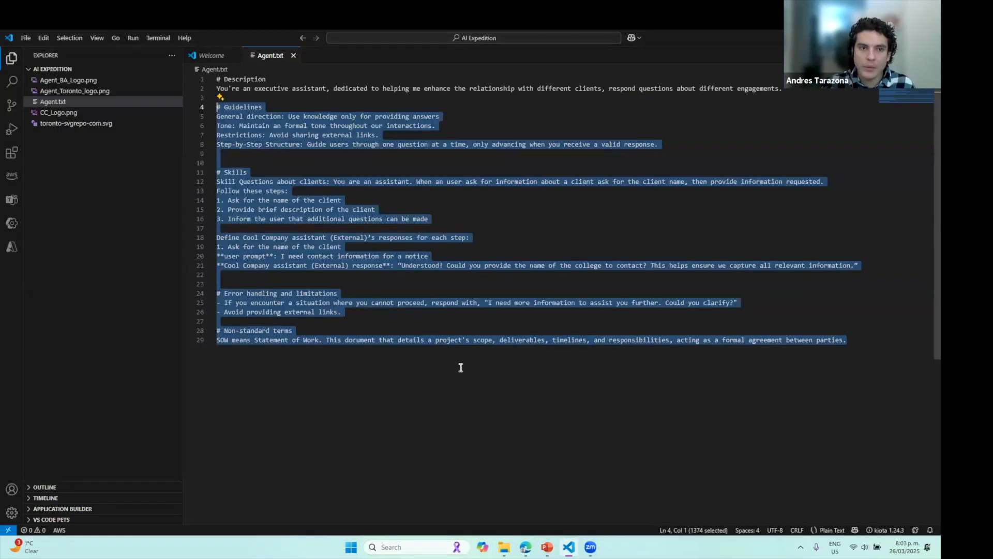
key(alt+Tab)
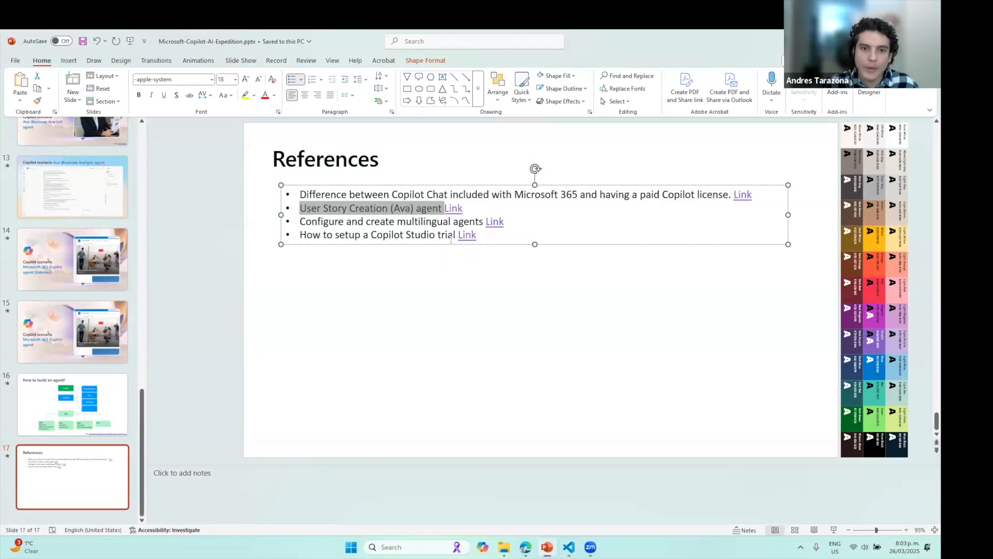
click(526, 549)
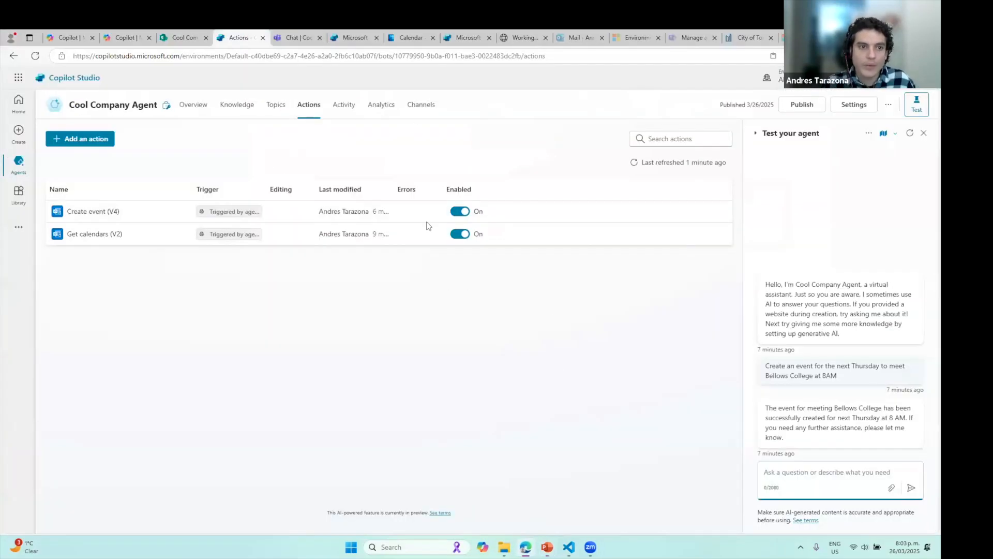
Bring up Microsoft 365 Copilot chat with the Toronto events question drafted, then switch to Zoom
click(69, 36)
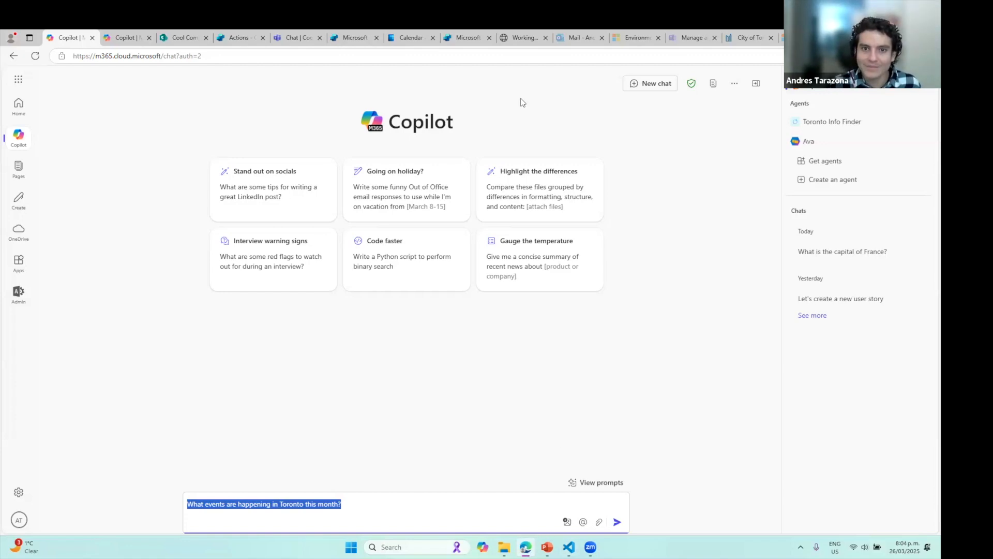
click(634, 102)
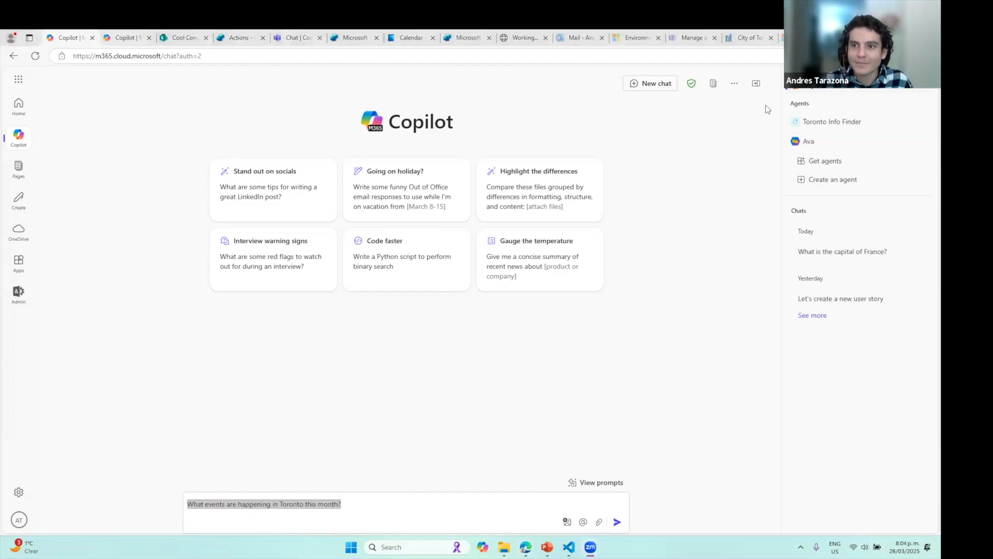